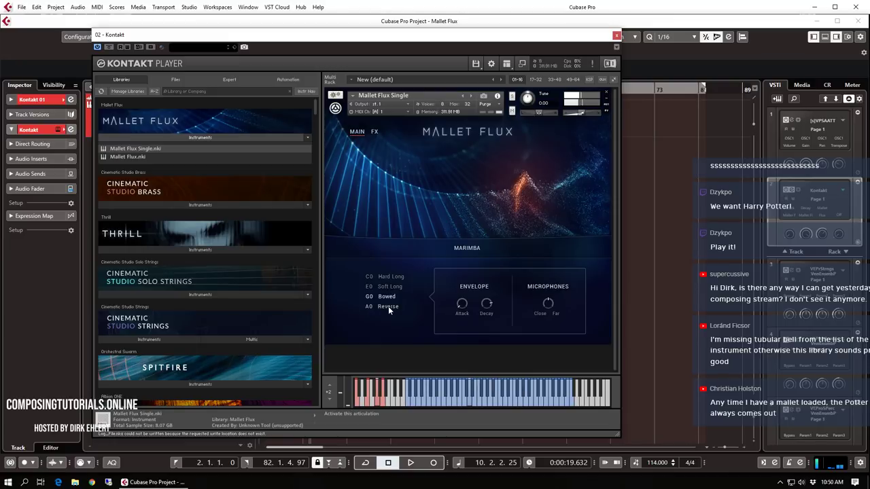
Activate the marimba's Reverse articulation and check the instrument's FX page before returning to its main page
click(382, 309)
click(373, 131)
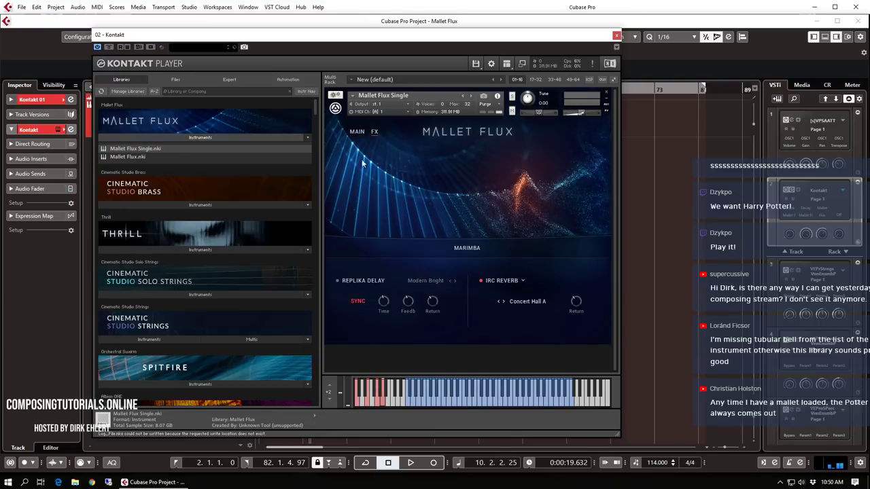
click(359, 132)
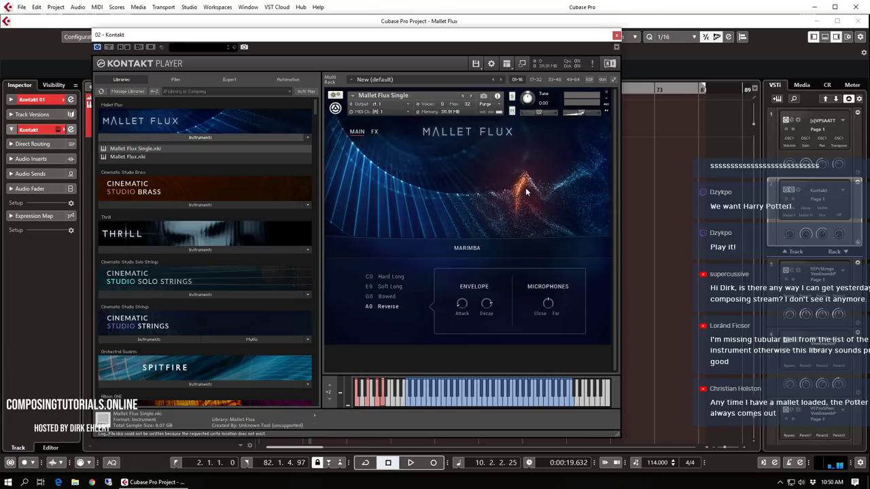
Set the project tempo to 160 BPM
click(654, 463)
text(60)
key(Return)
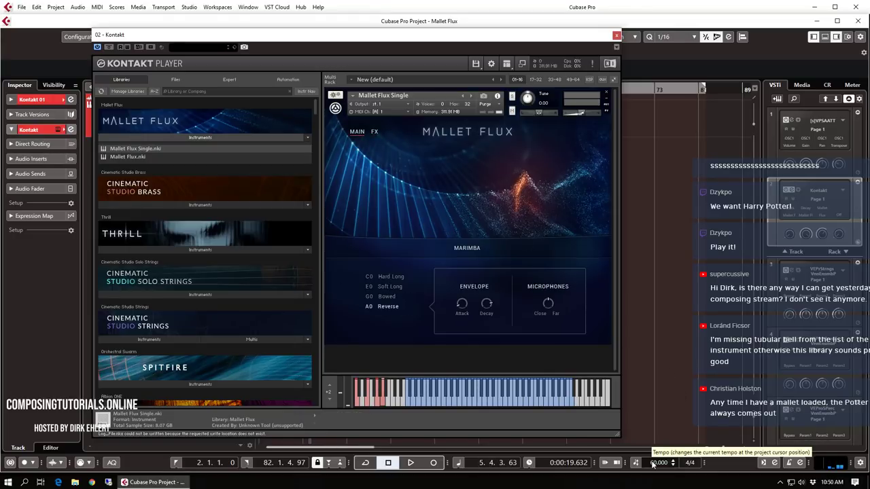
click(654, 463)
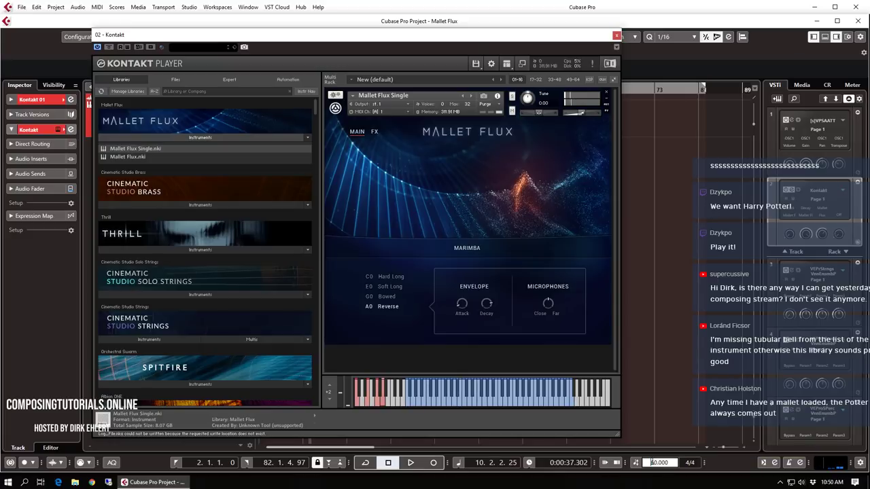
key(Delete)
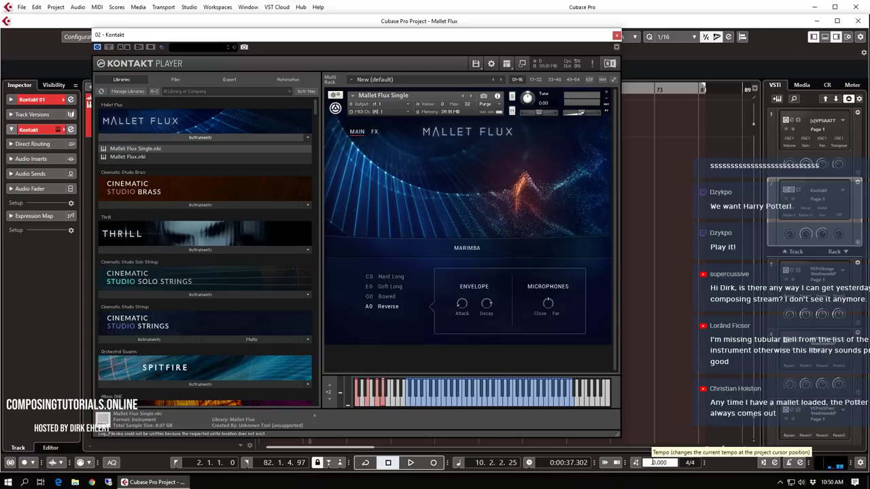
text(16)
key(Return)
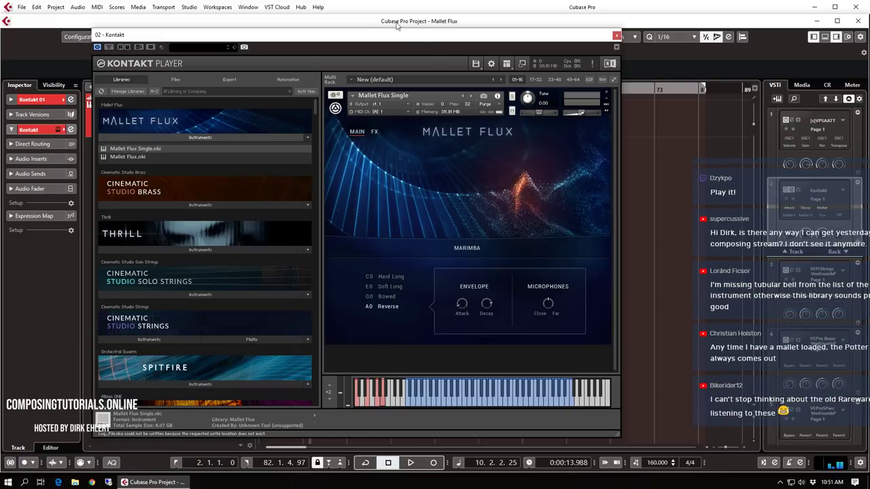
Replace the Mallet Flux Single instrument with Mallet Flux.nki in the rack and reposition the Kontakt window
drag(362, 34, 475, 4)
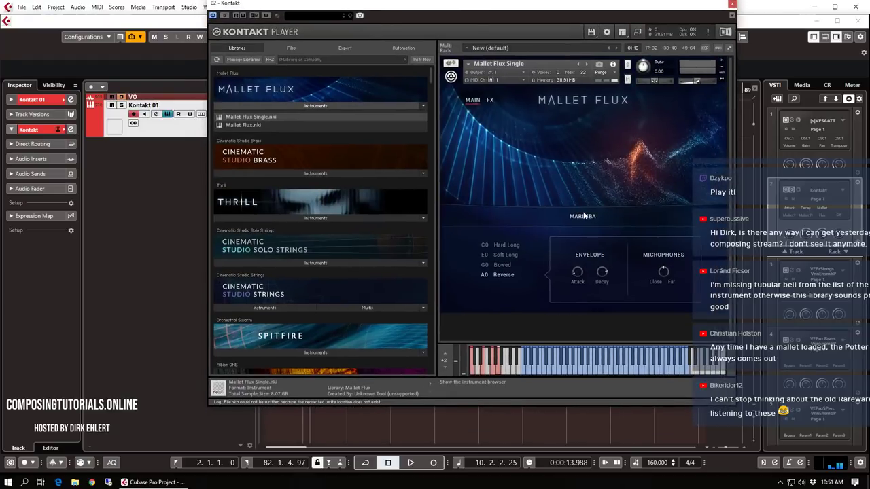
click(621, 216)
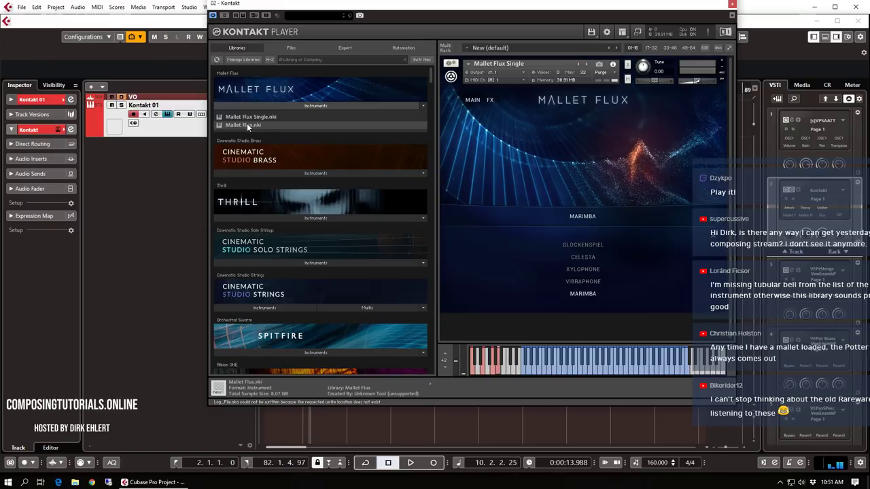
drag(248, 127, 548, 92)
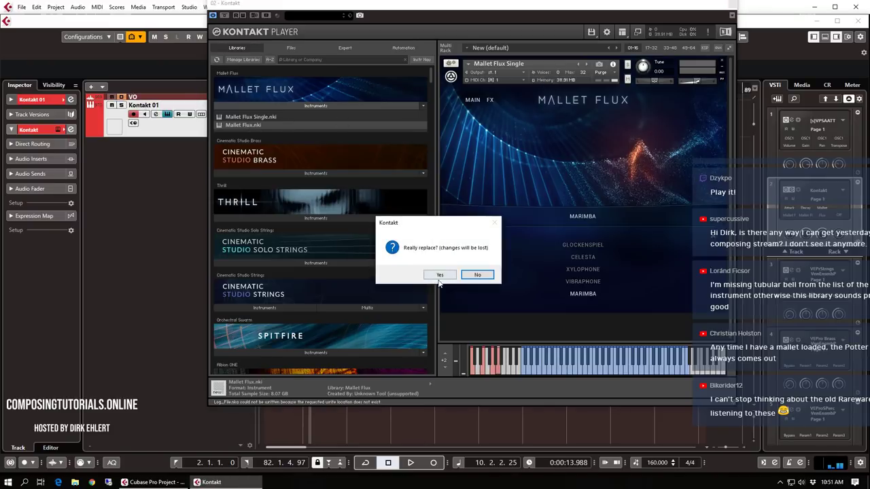
click(440, 275)
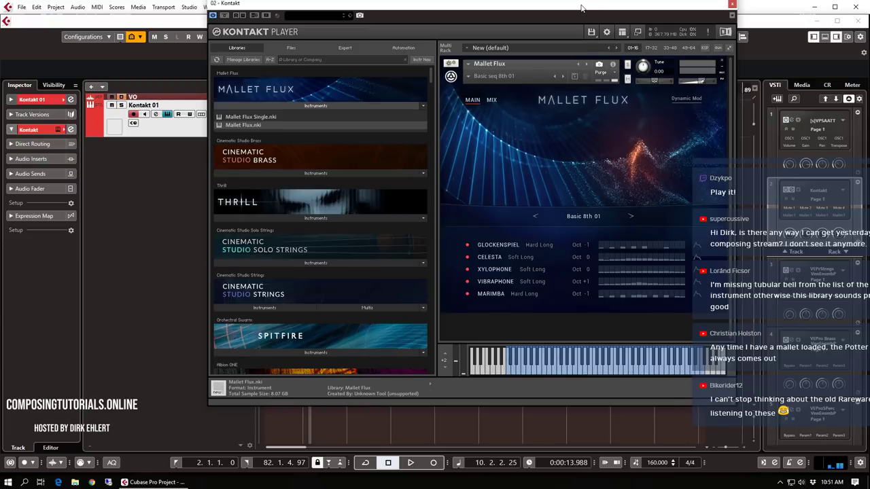
drag(581, 7, 537, 10)
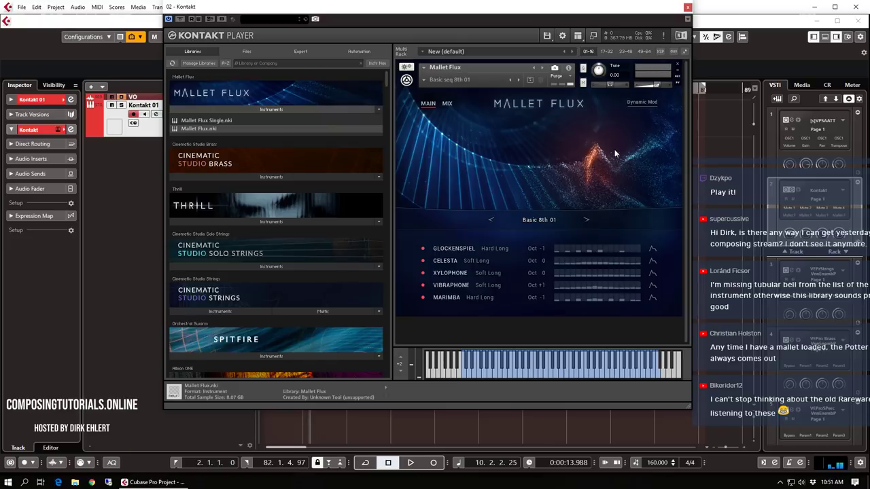
Look over the Mallet Flux mix page and its scene browser, closing each one
click(448, 104)
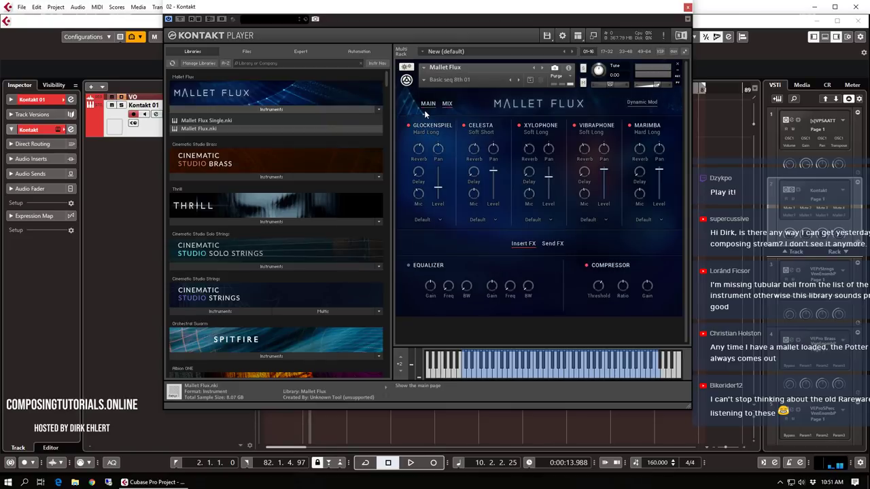
click(425, 107)
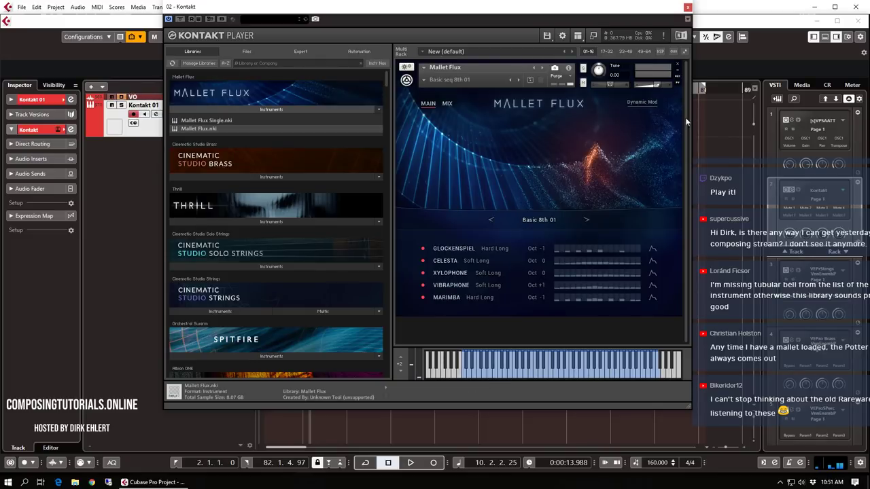
click(539, 221)
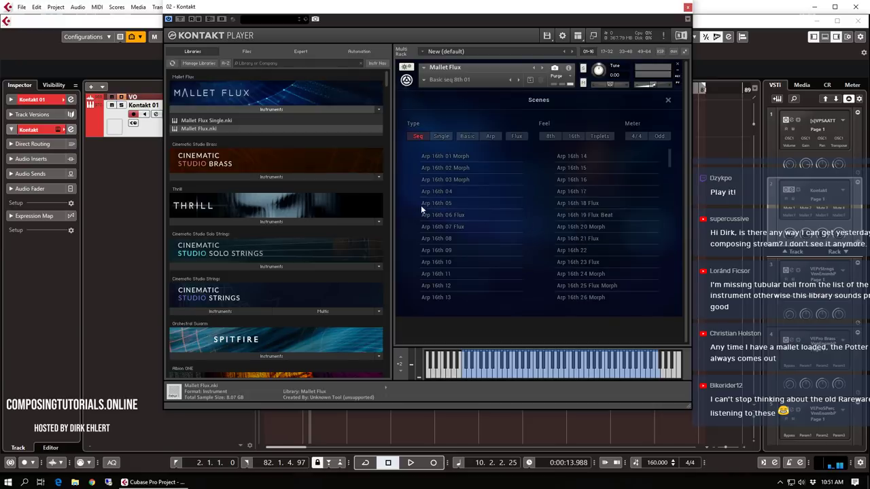
click(669, 101)
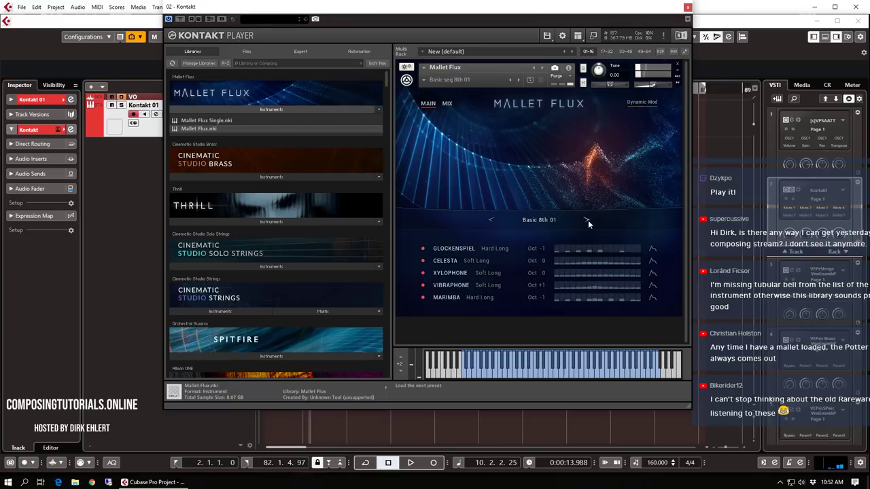
Browse the Mallet Flux snapshots and load Arp 16th 04
click(548, 219)
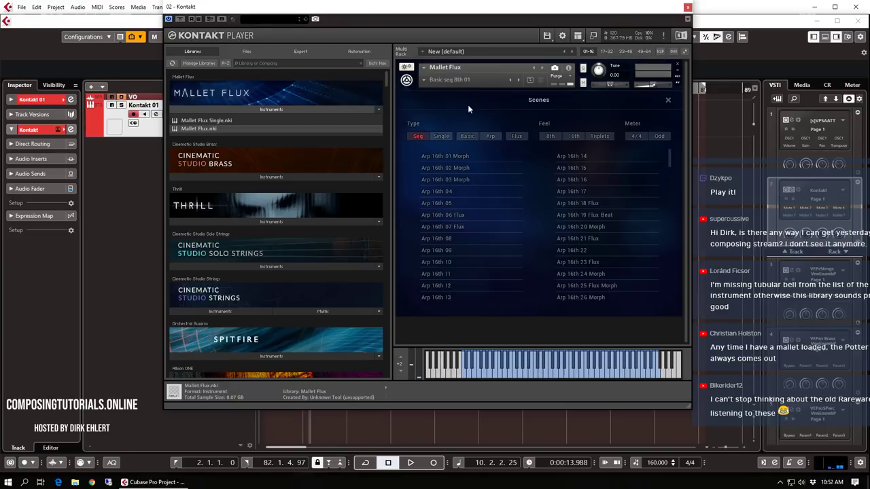
click(421, 80)
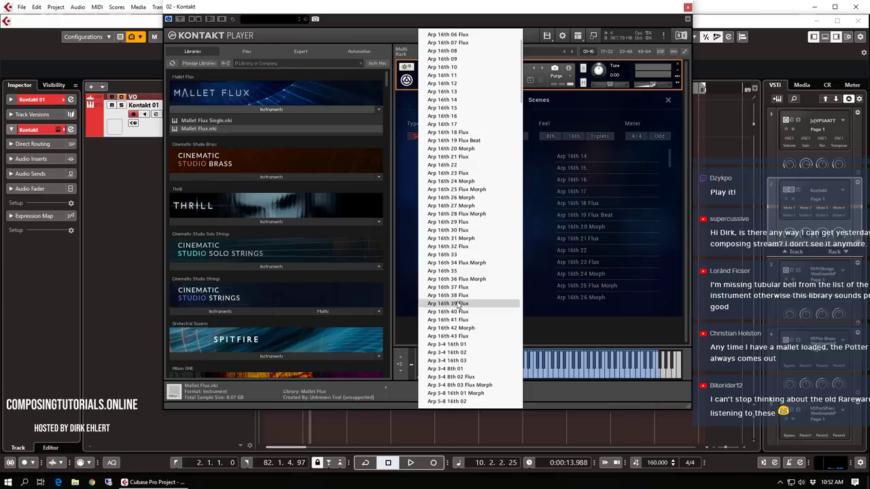
scroll(464, 302, down, 8)
scroll(463, 301, down, 15)
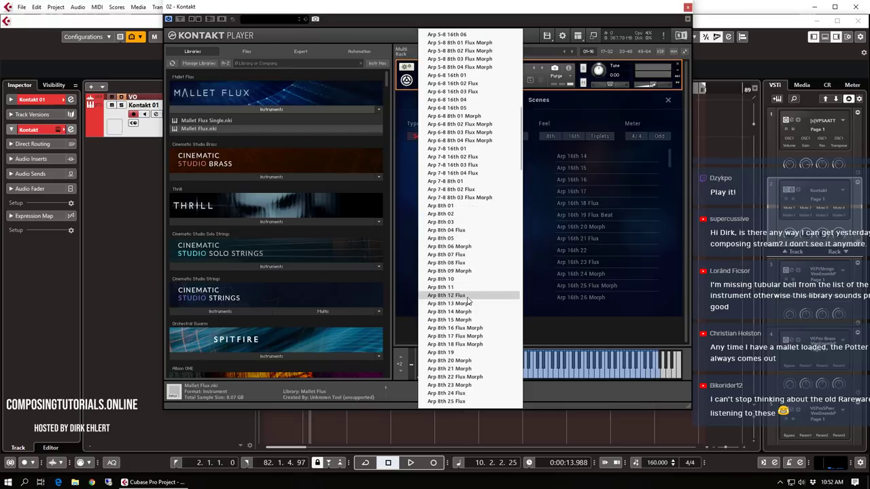
scroll(468, 301, up, 20)
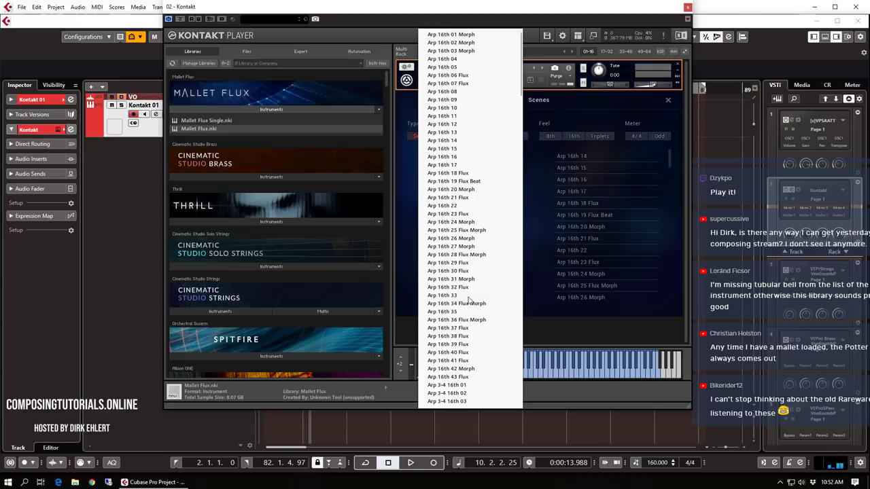
click(477, 60)
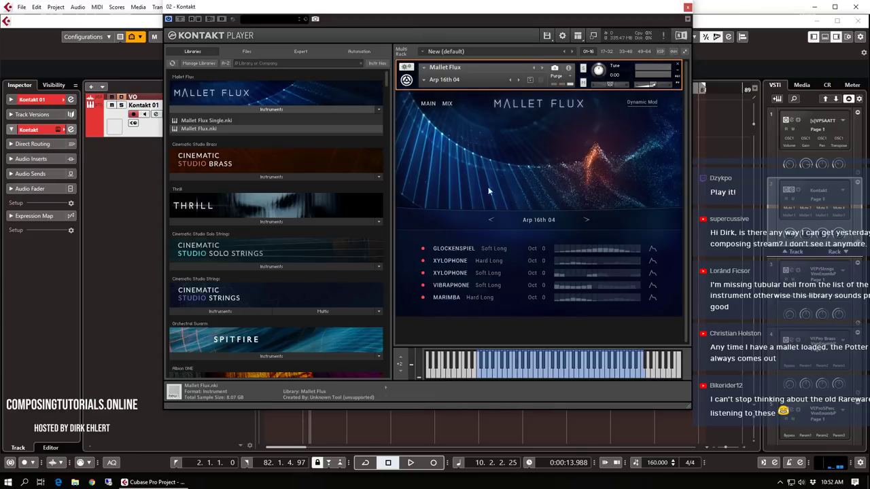
Set the project tempo to 100 BPM
click(649, 462)
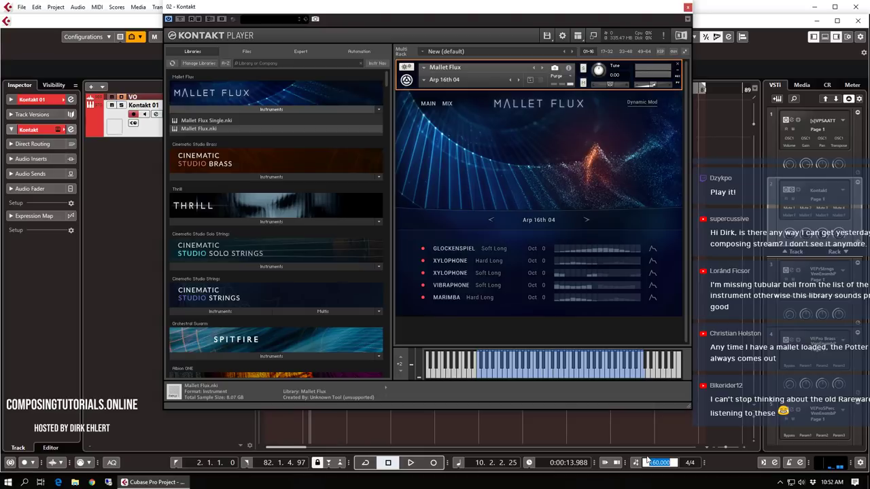
text(100)
key(Return)
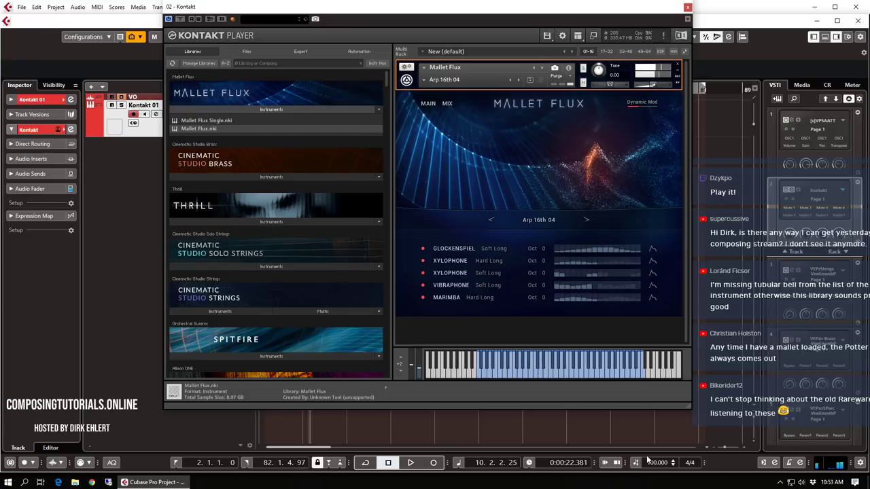
Load the Arp 16th 06 Flux snapshot and step through the scenes to the Arp 16th 02 Morph scene
click(423, 80)
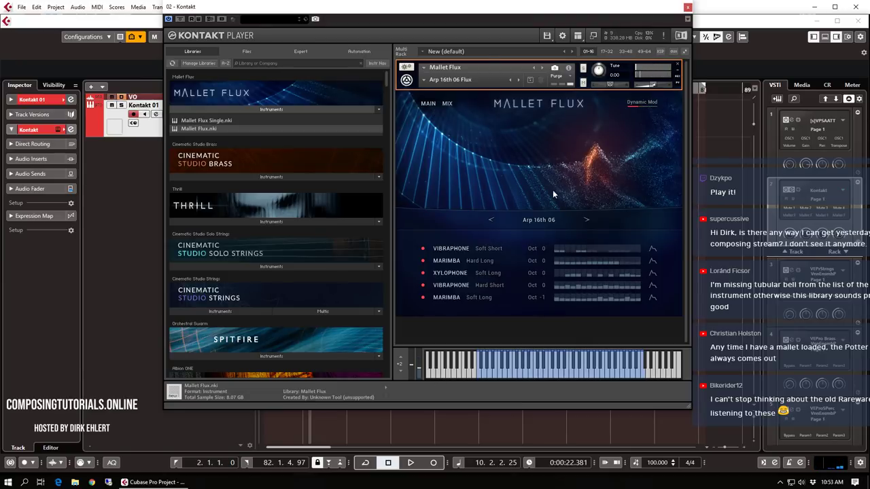
click(585, 220)
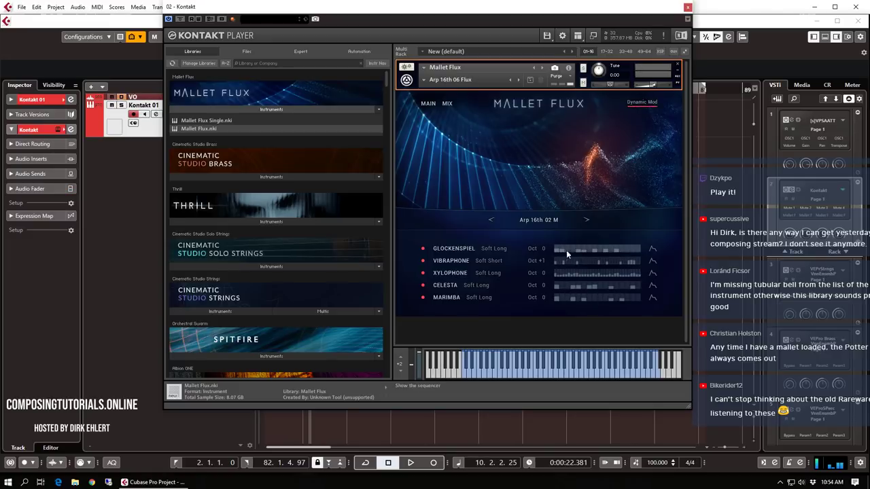
Examine the glockenspiel slot's settings, its instrument and articulation choices, and the mix page, ending on the main page
click(654, 251)
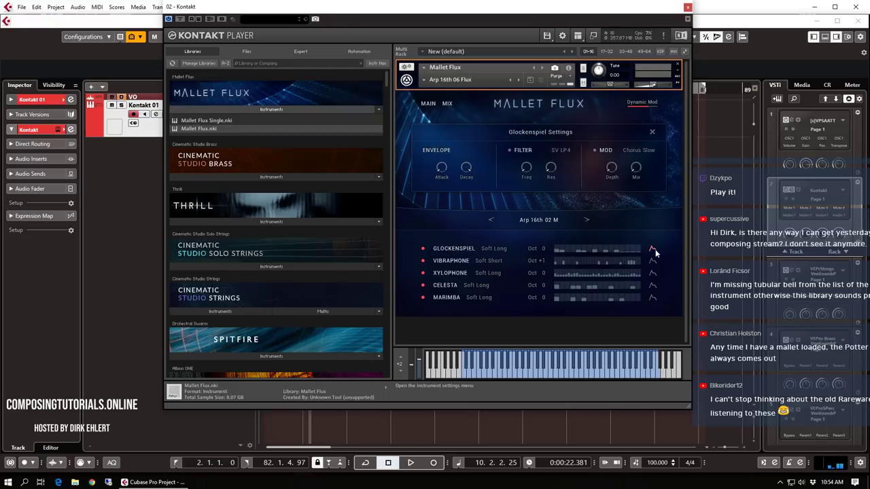
click(652, 132)
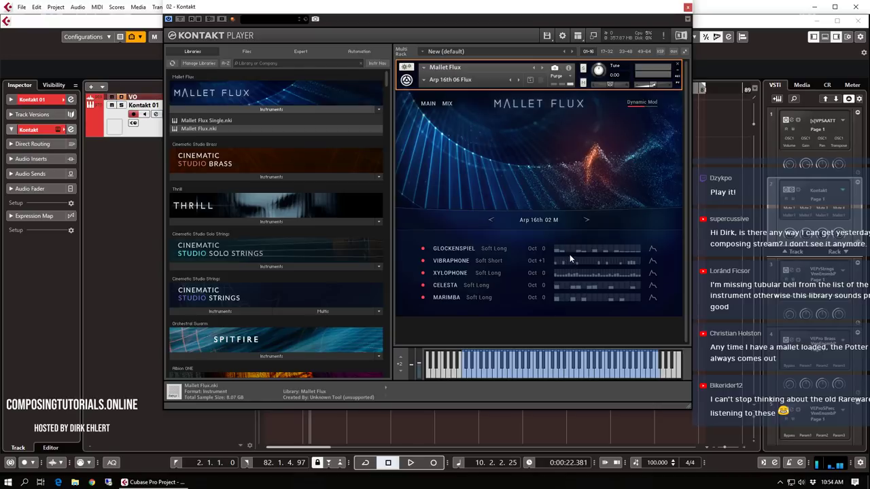
click(453, 248)
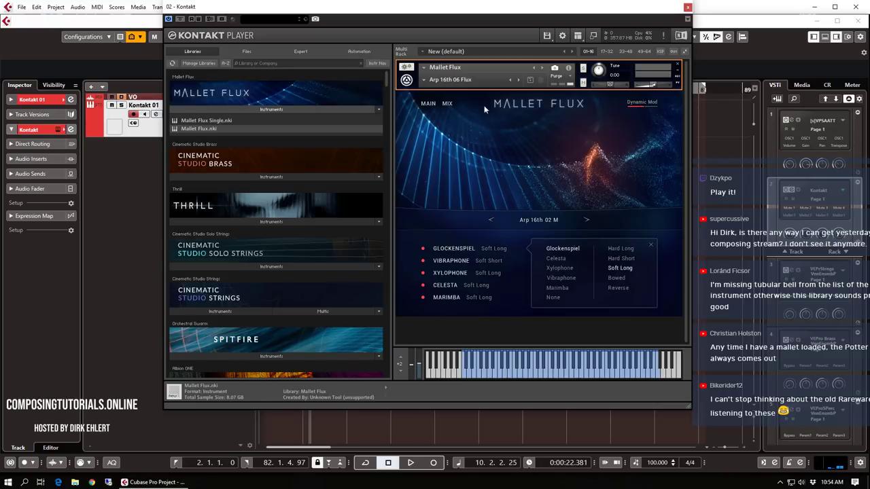
click(447, 104)
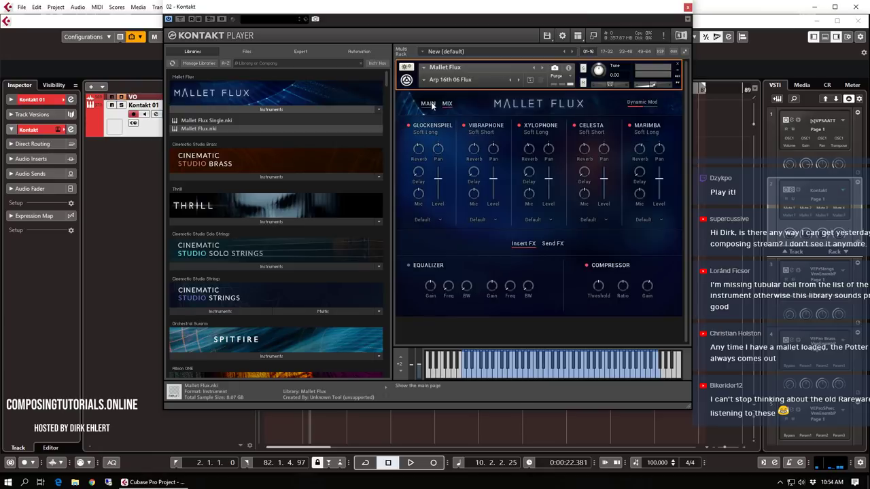
click(429, 104)
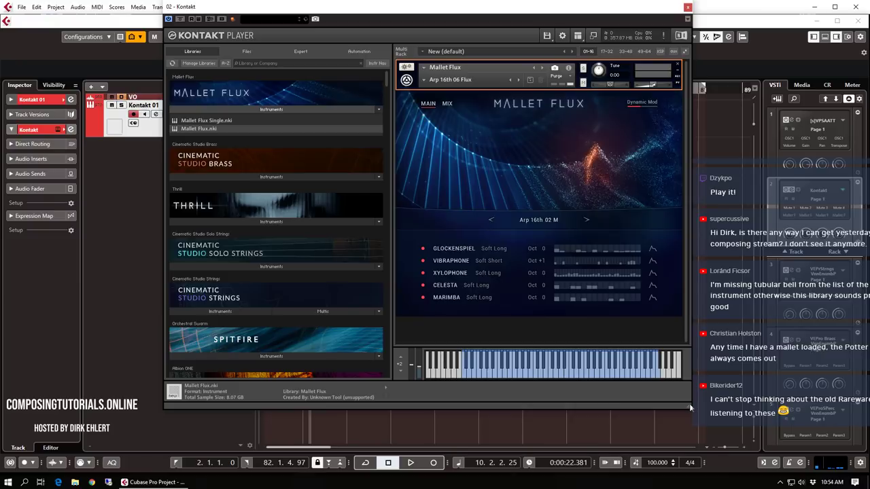
Enlarge the Kontakt window and examine the glockenspiel's sequencer pattern, closing the sequencer view
drag(690, 408, 711, 446)
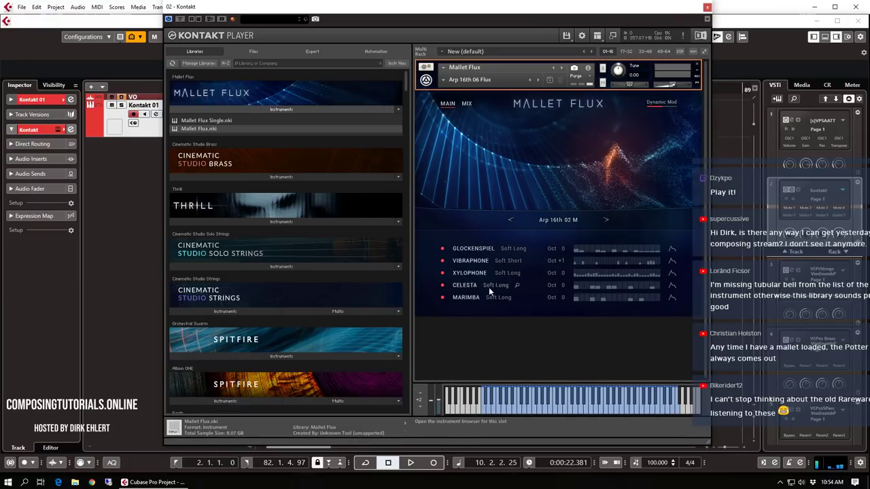
click(620, 249)
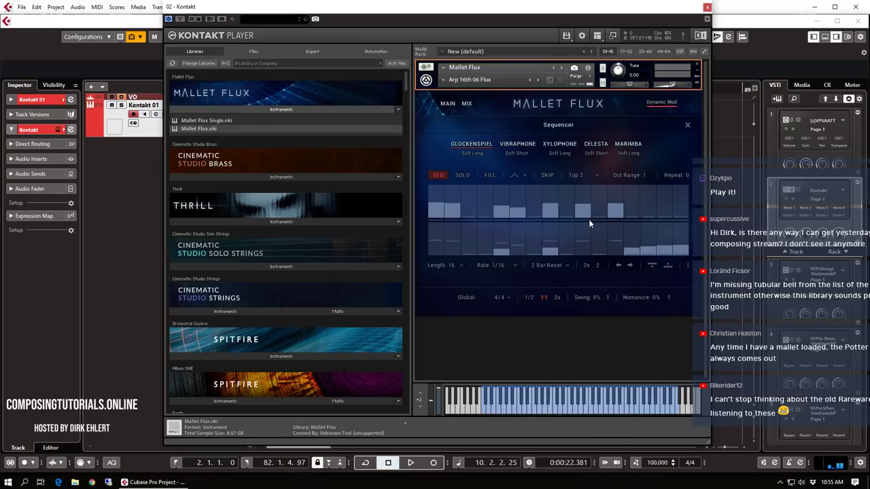
click(687, 127)
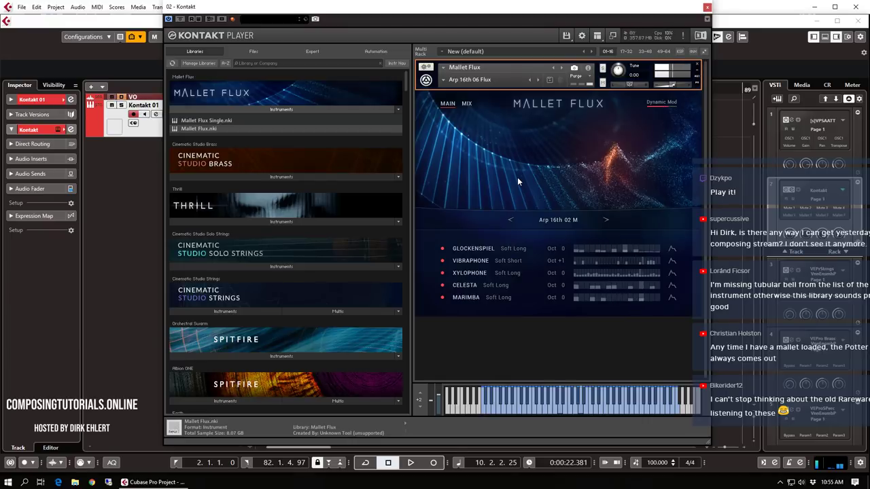
Load the Arp 16th 03 Morph scene and filter the scene browser by the Triplets feel
click(607, 221)
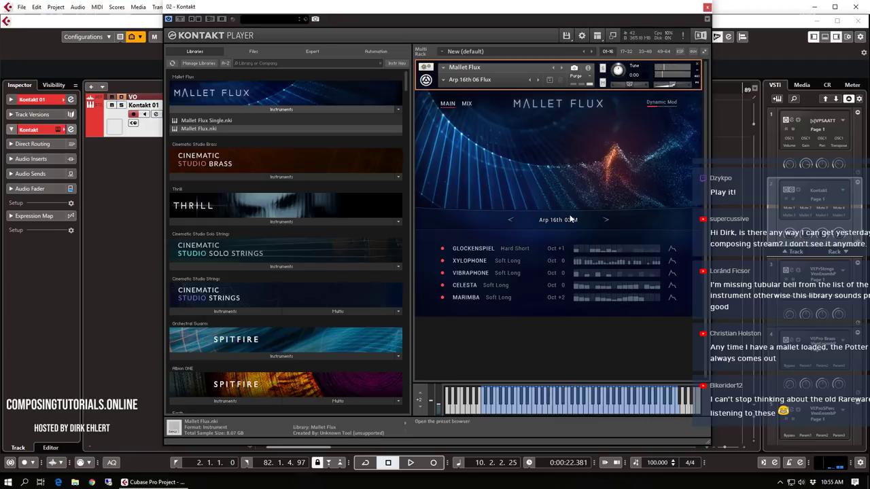
click(569, 222)
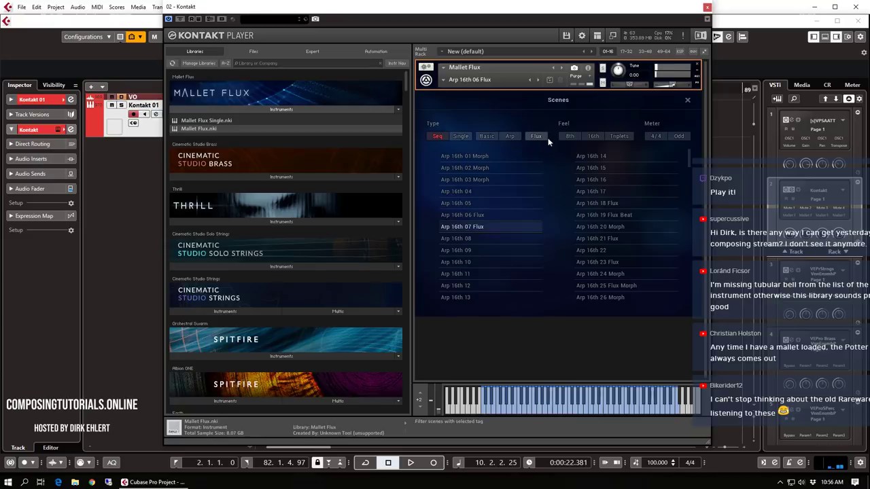
click(619, 136)
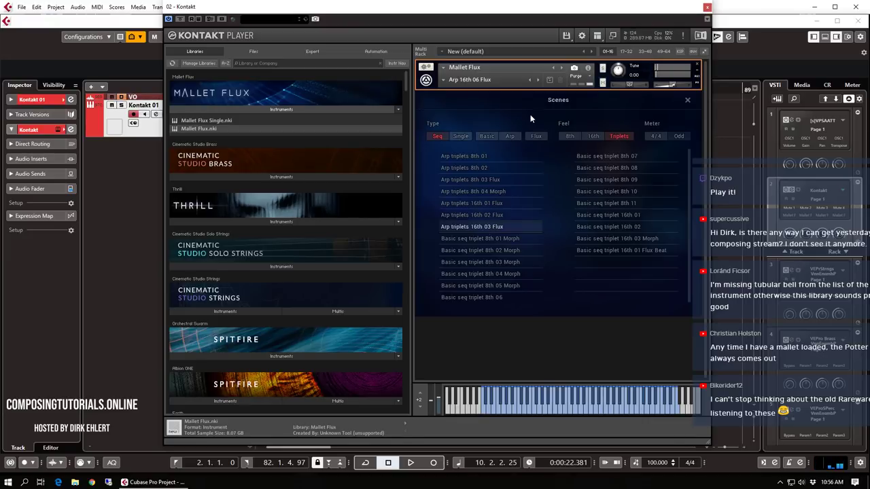
Add the Flux type filter to the Triplets scenes and load the Basic seq triplet 16th 01 Flux Beat scene
click(687, 99)
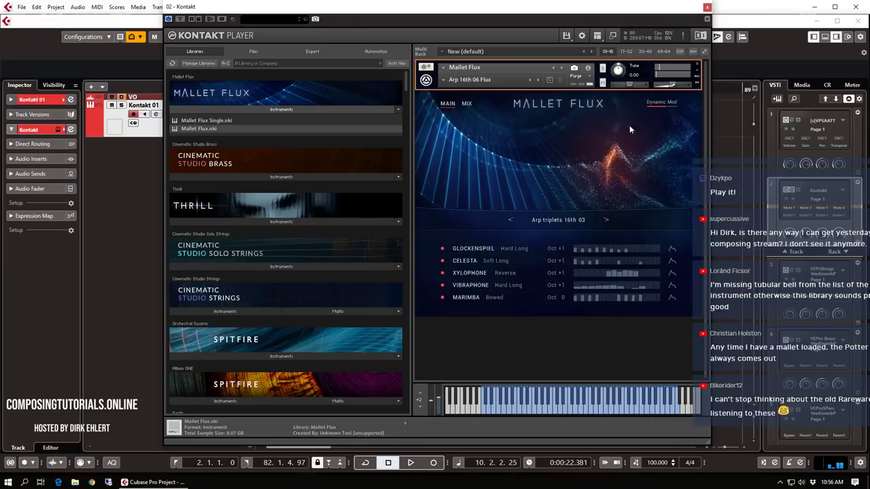
click(569, 218)
click(536, 136)
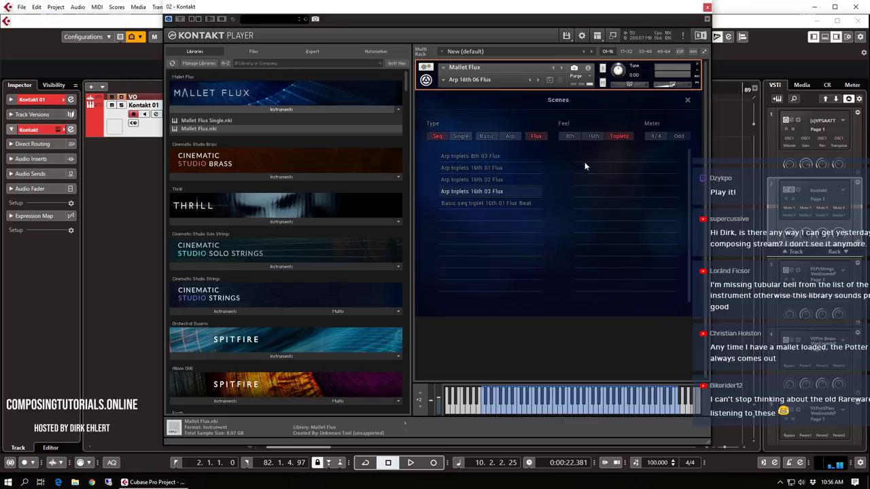
click(505, 204)
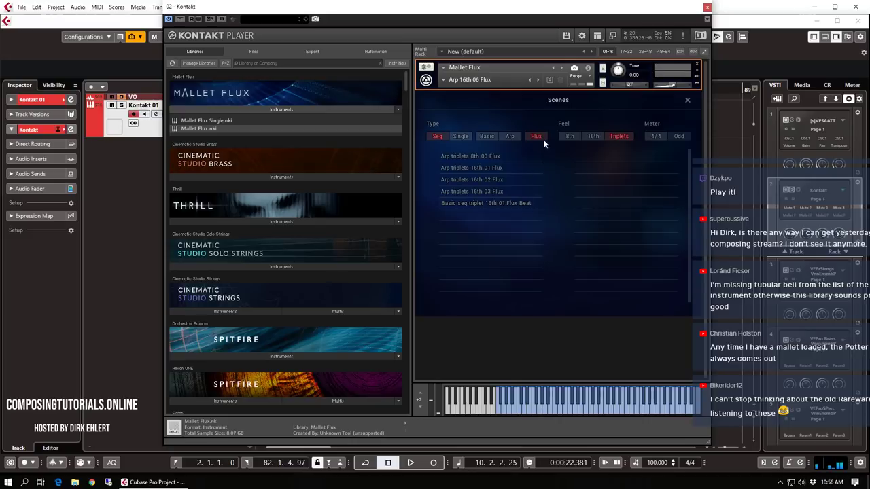
click(688, 101)
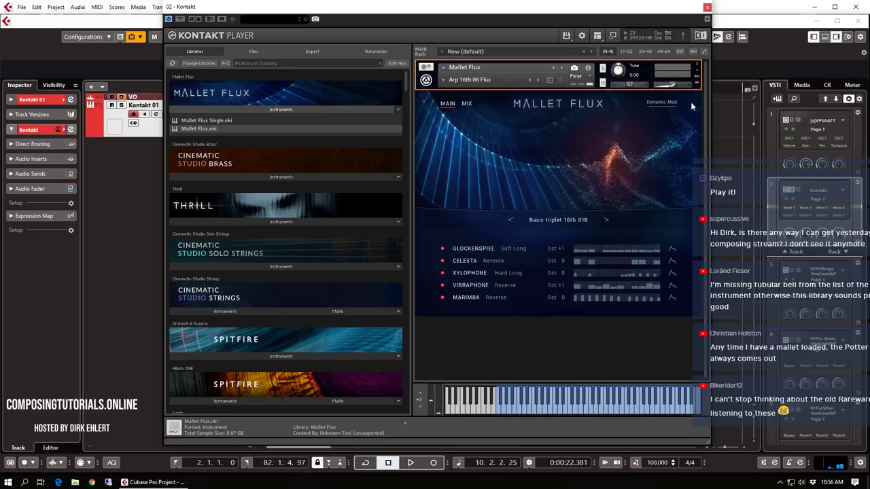
Replace the Flux and Triplets filters with the Odd meter filter, then load Arp 5-8 16th 06 and the scene following it
click(559, 219)
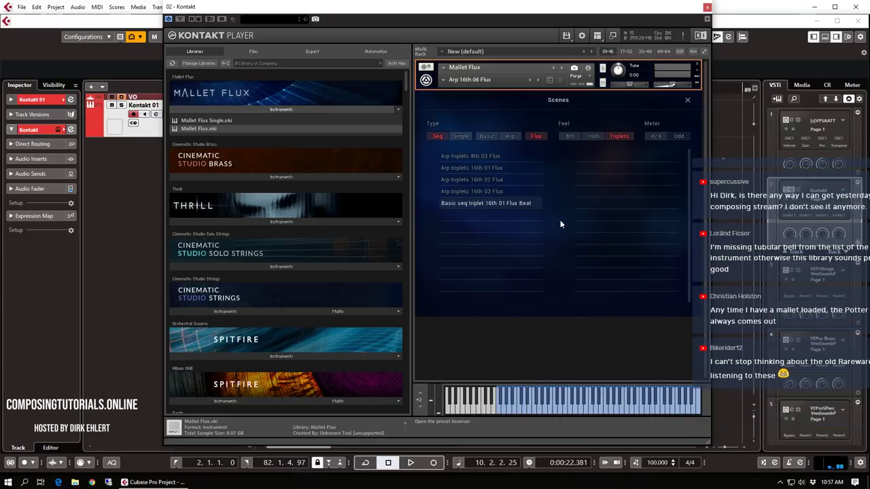
click(531, 134)
click(611, 136)
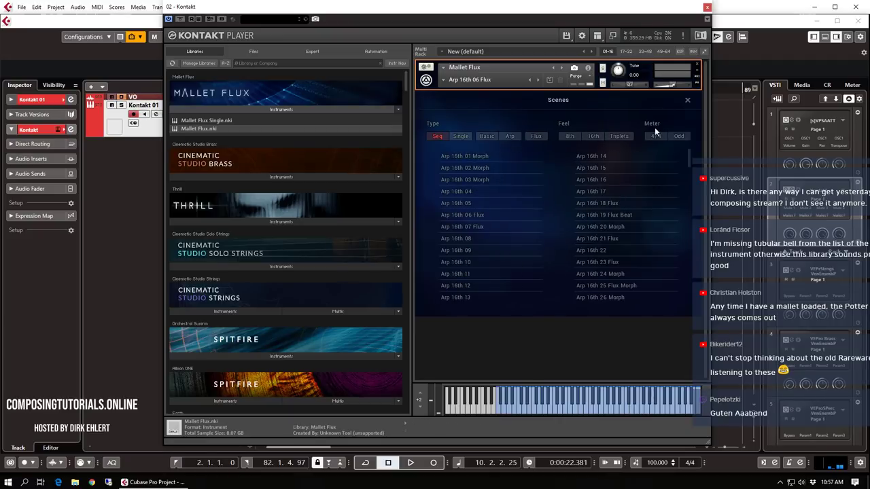
click(678, 136)
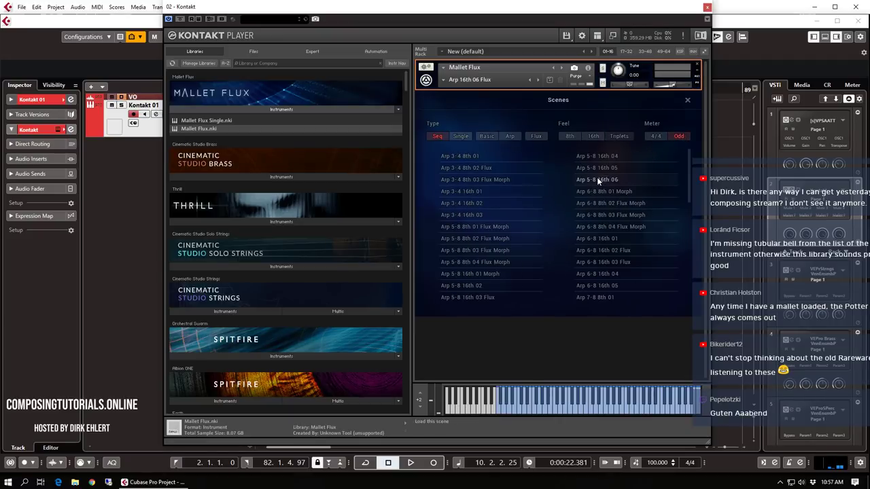
click(598, 179)
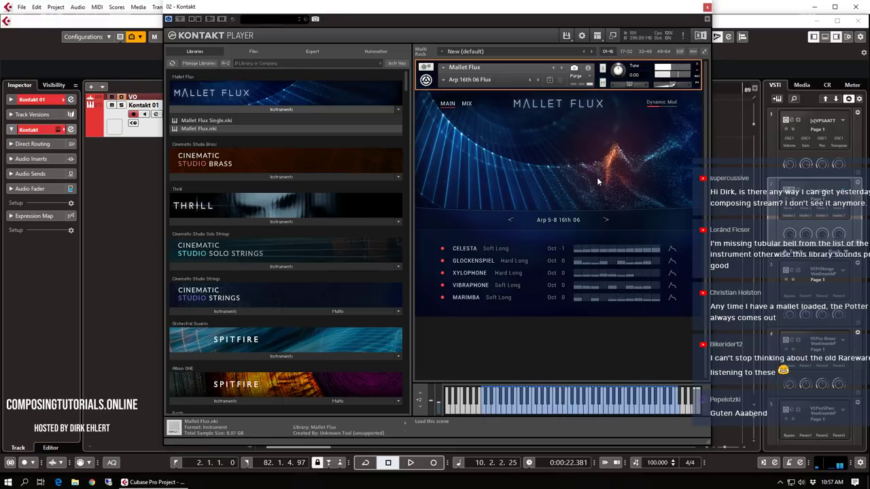
click(605, 219)
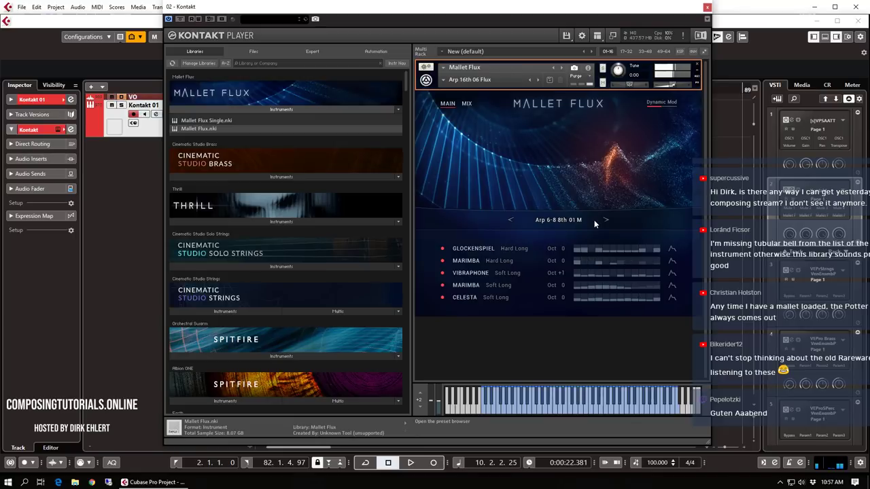
Browse the odd-meter scenes, load Arp 3-4 16th 03 and finally Arp 6-8 8th 01 Morph, and close the Kontakt window
click(568, 219)
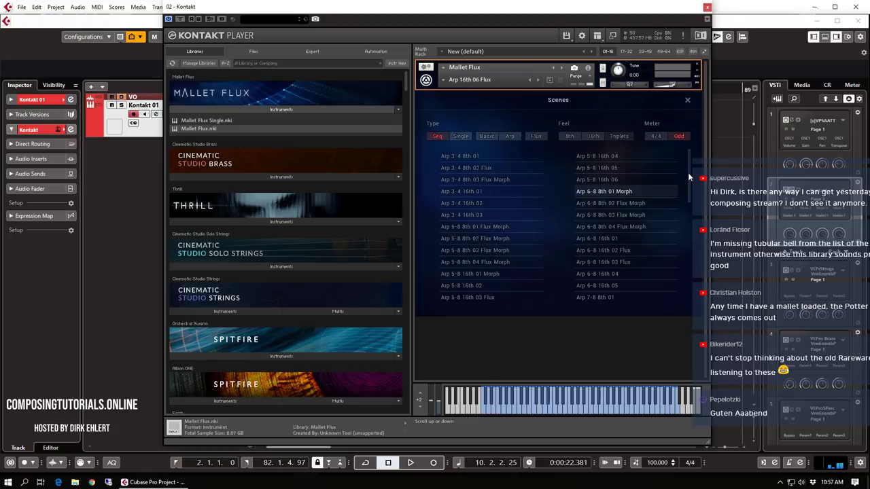
scroll(683, 223, down, 5)
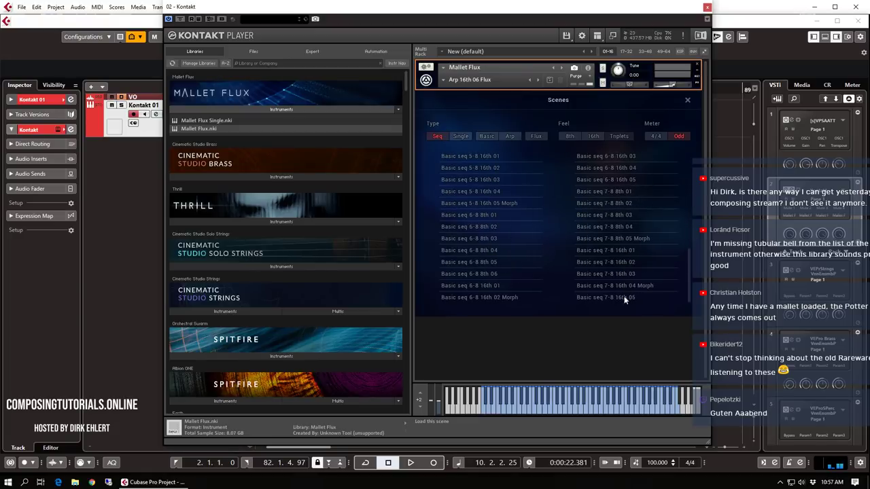
scroll(689, 265, up, 1)
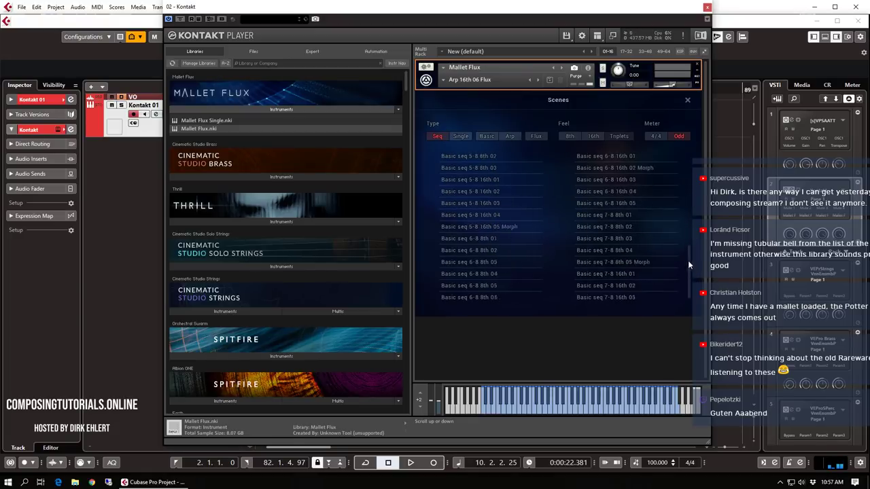
drag(688, 260, 682, 145)
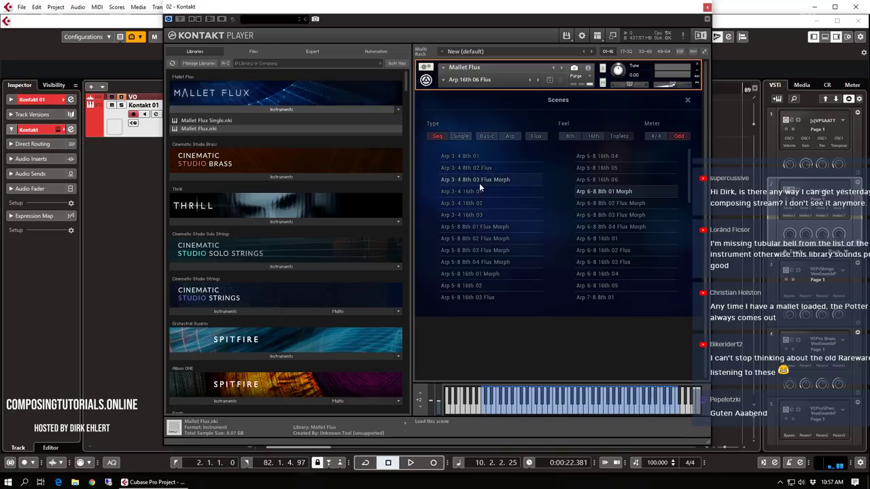
click(472, 216)
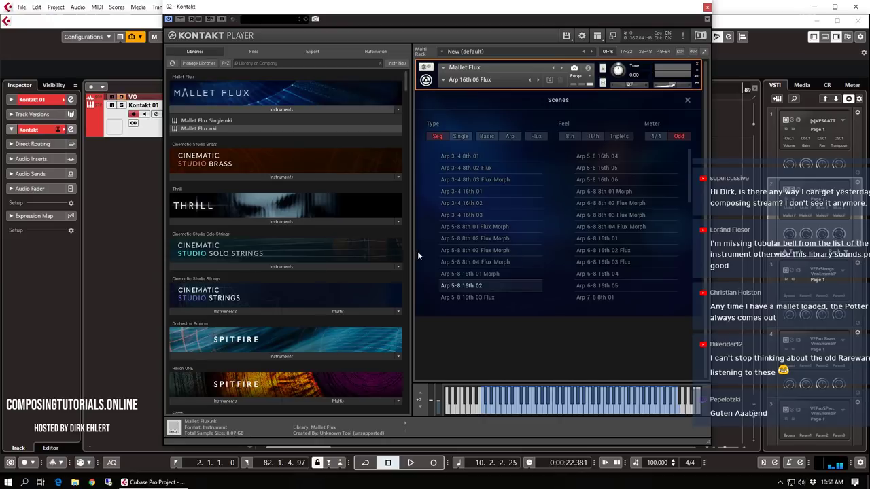
click(625, 193)
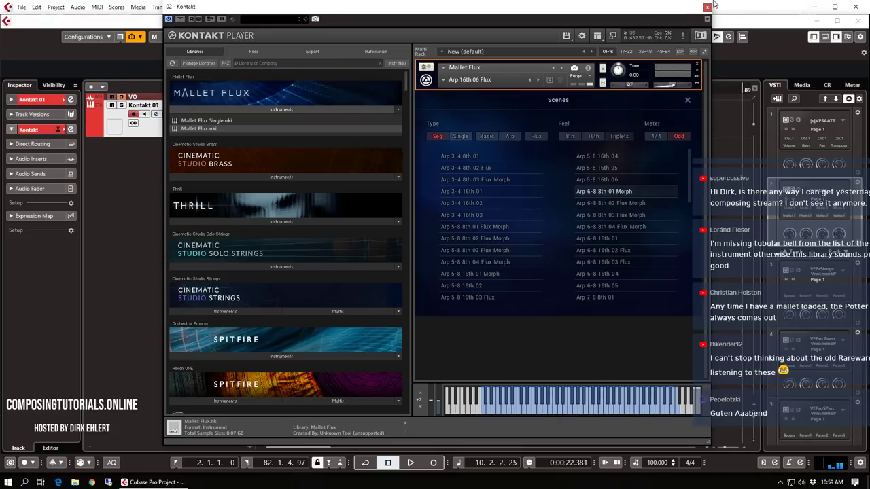
click(707, 7)
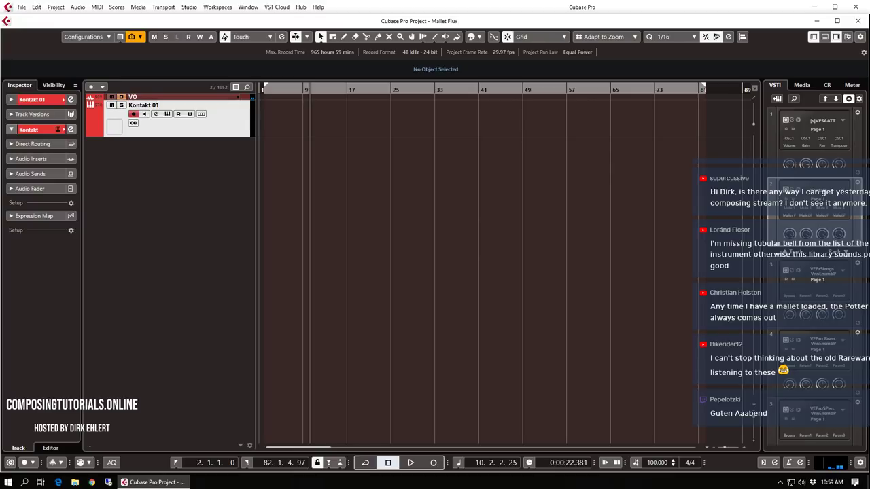
Set the project tempo to 110 BPM
click(563, 315)
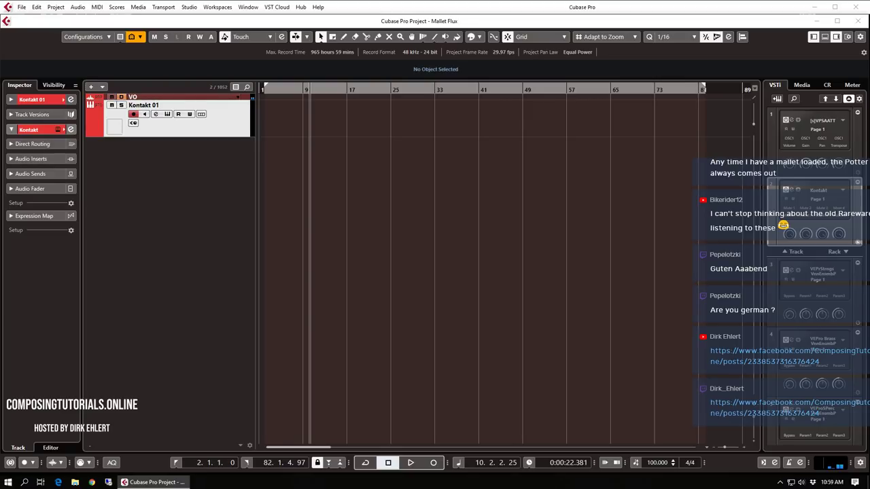
click(228, 138)
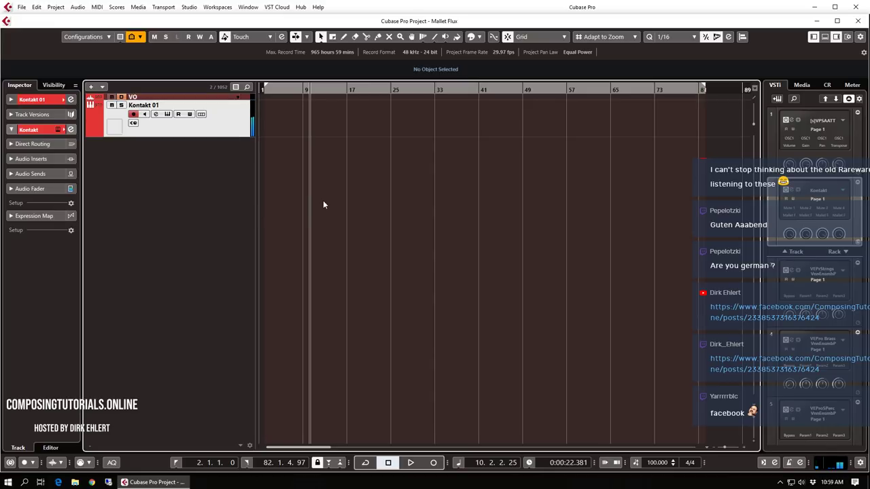
click(650, 462)
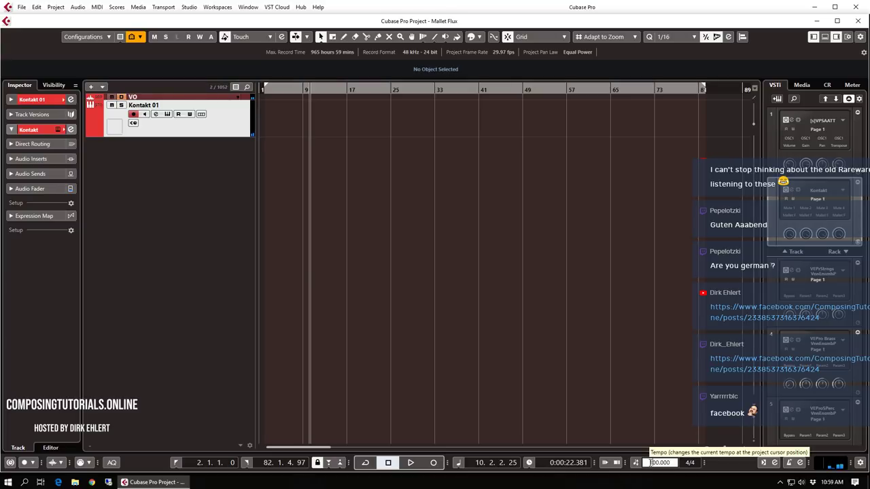
text(110)
key(Return)
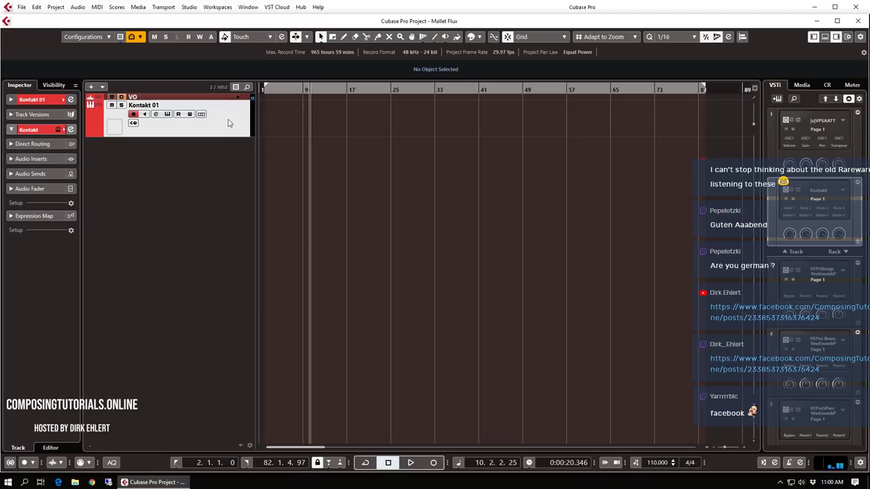
Rename the Kontakt 01 track as Mallet Flux and expand its basic track settings in the Inspector
double_click(143, 104)
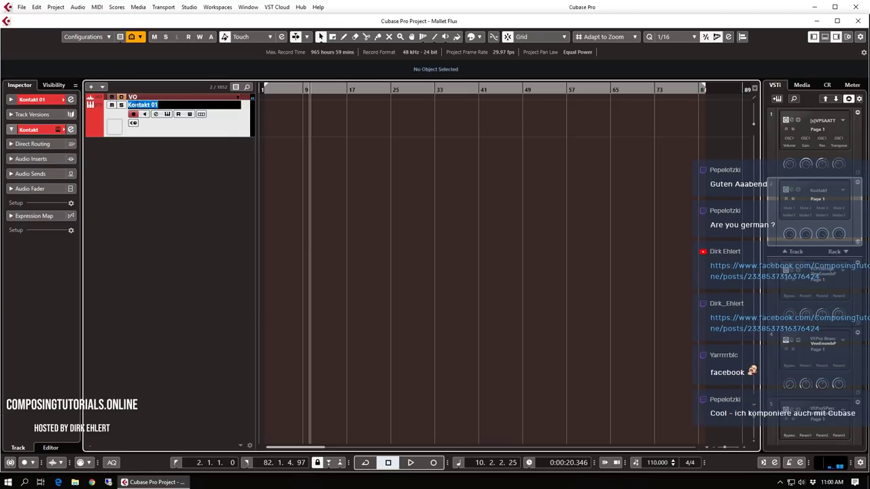
text(Mallet Flu)
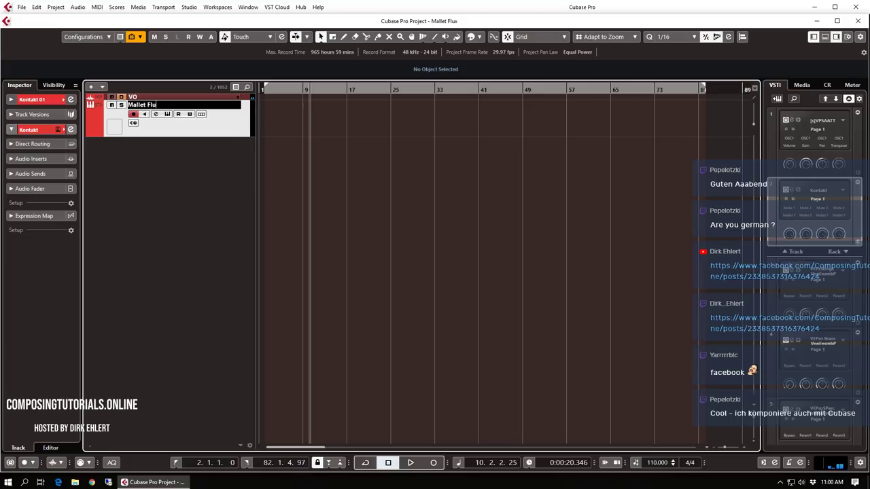
text(x)
key(Return)
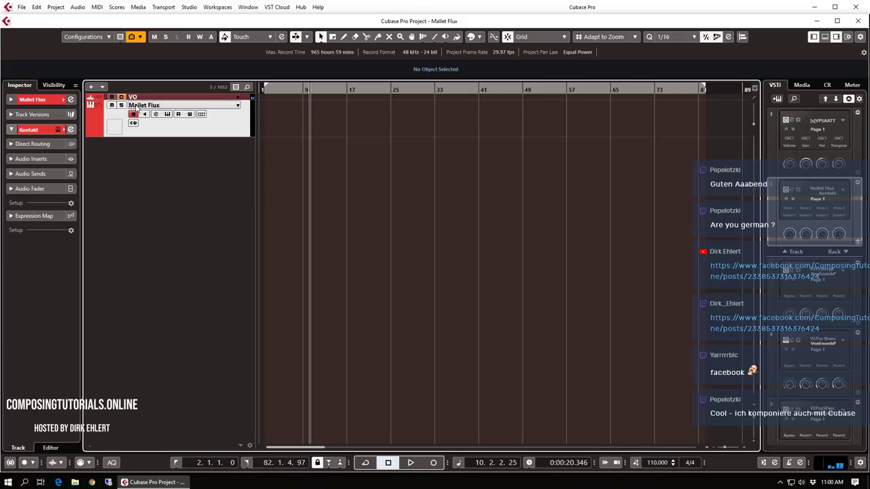
click(35, 132)
click(34, 99)
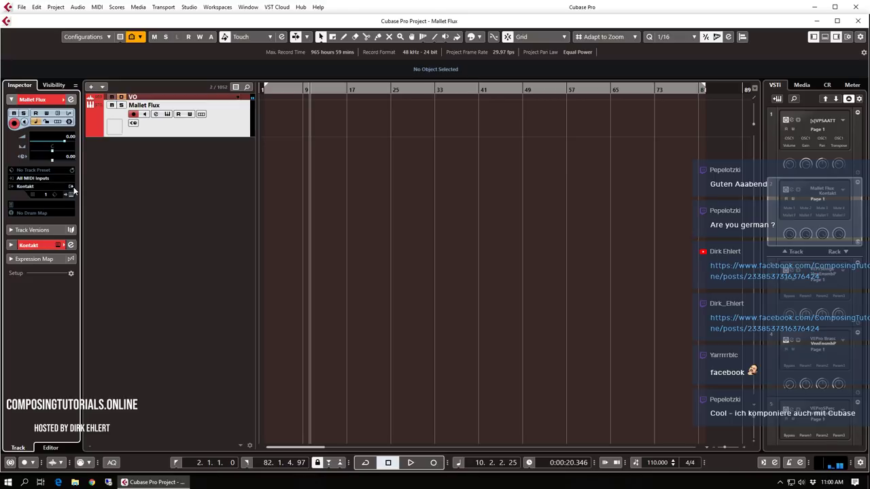
Add the prefix [p] to the Mallet Flux track name
double_click(139, 105)
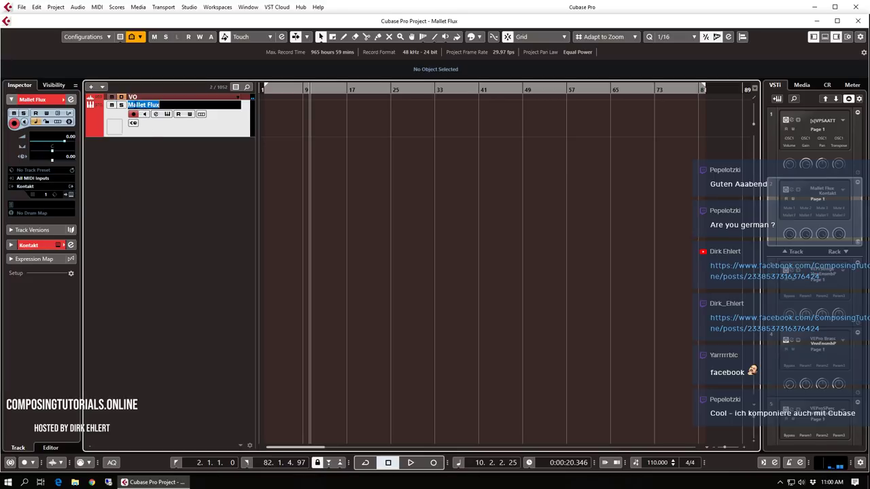
click(136, 105)
text([p])
key(Return)
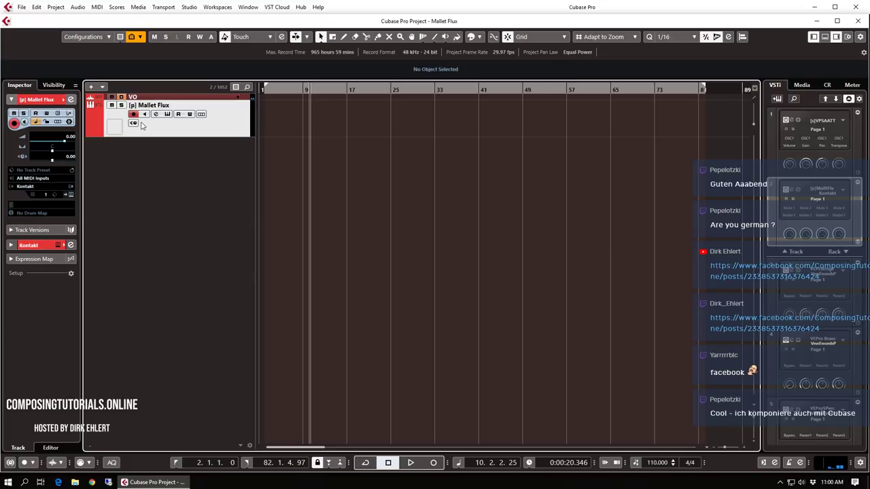
Show the full template's track list and expand the Percussion folder and its Tuned Perc subfolder
key(alt+1)
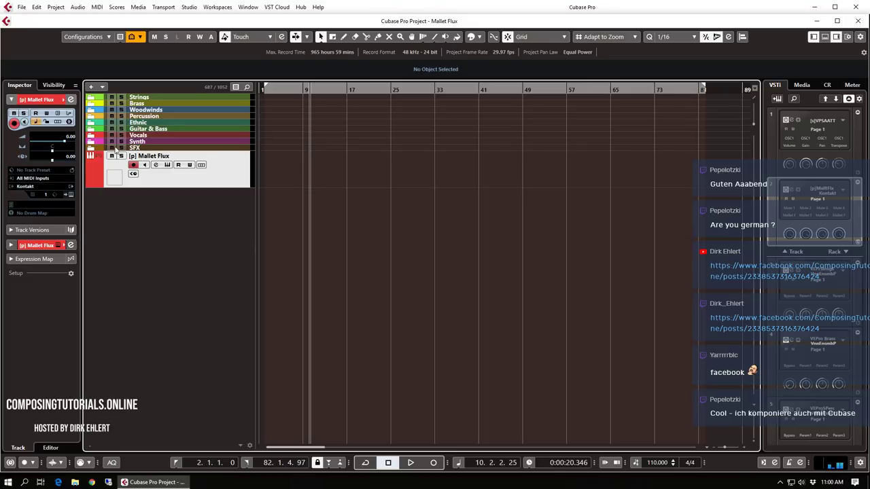
click(93, 117)
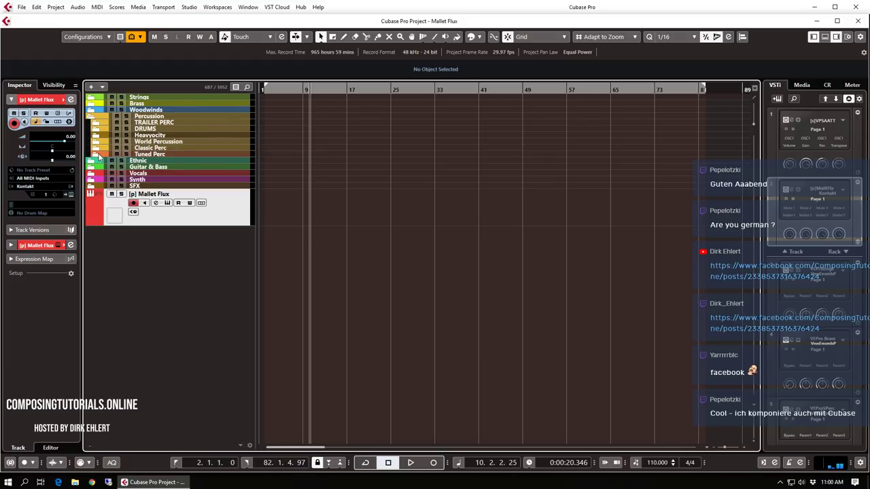
click(95, 154)
Examine the MF Glock KS, MF Vibraphone KS and [p] Mallet Flux tracks, ending with the vibraphone track selected
click(173, 168)
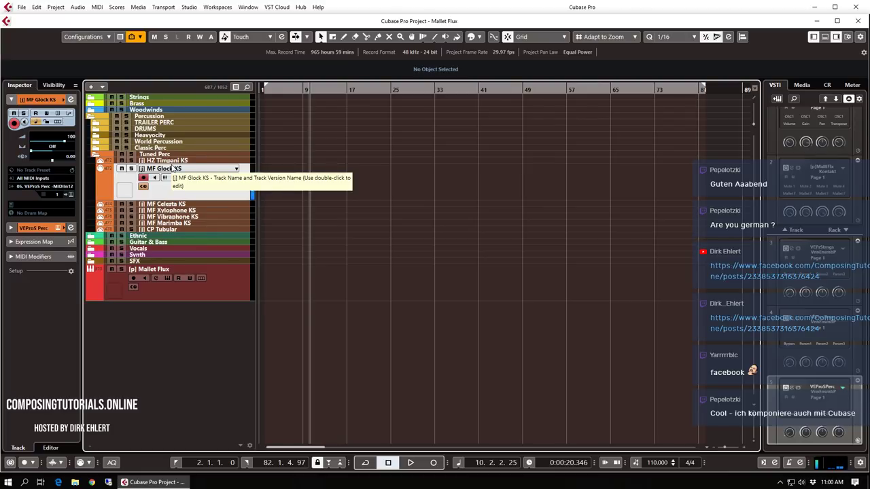
click(240, 284)
click(203, 186)
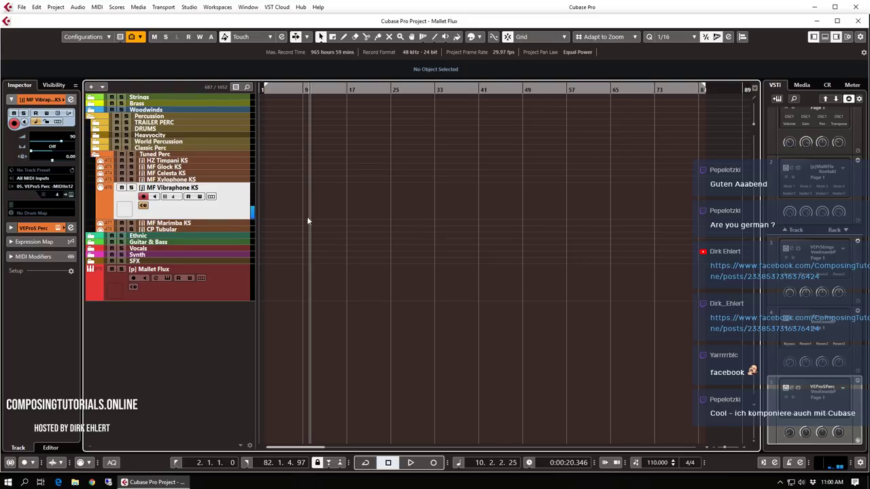
click(153, 282)
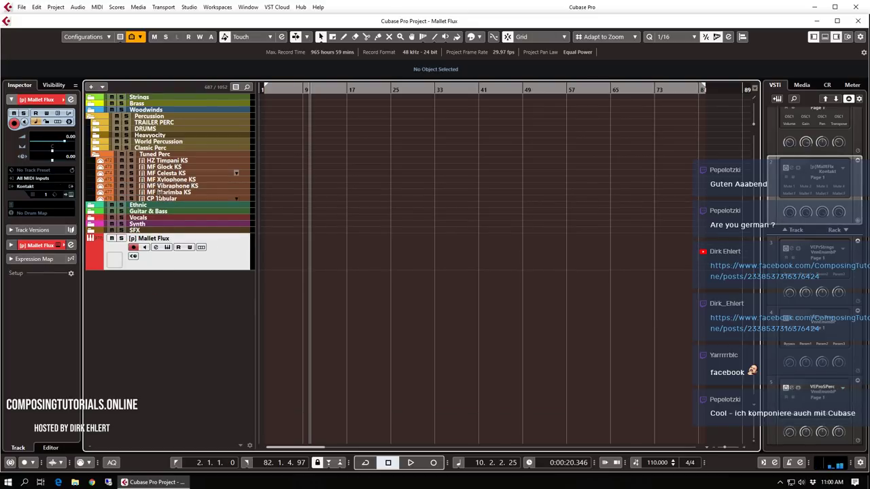
click(179, 186)
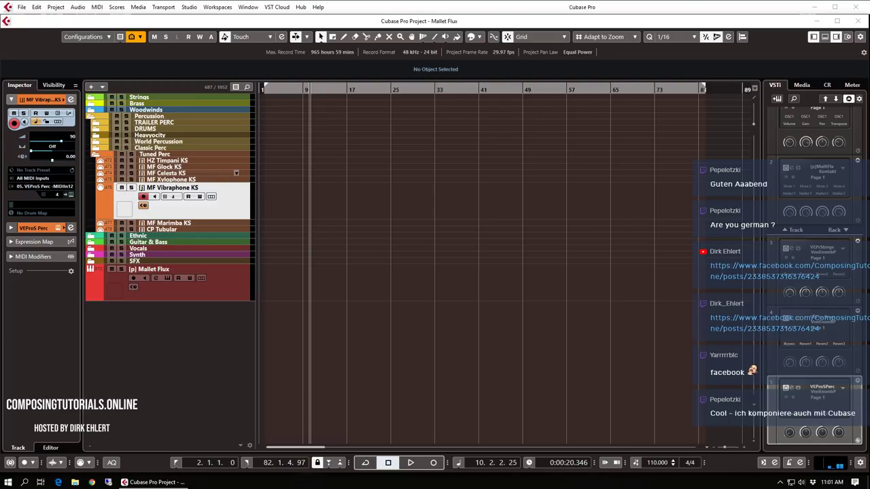
Switch to Vienna Ensemble Pro Server on slave01 and expand the Tuned Perc channel folder in Perc Slave 01
drag(869, 26, 500, 0)
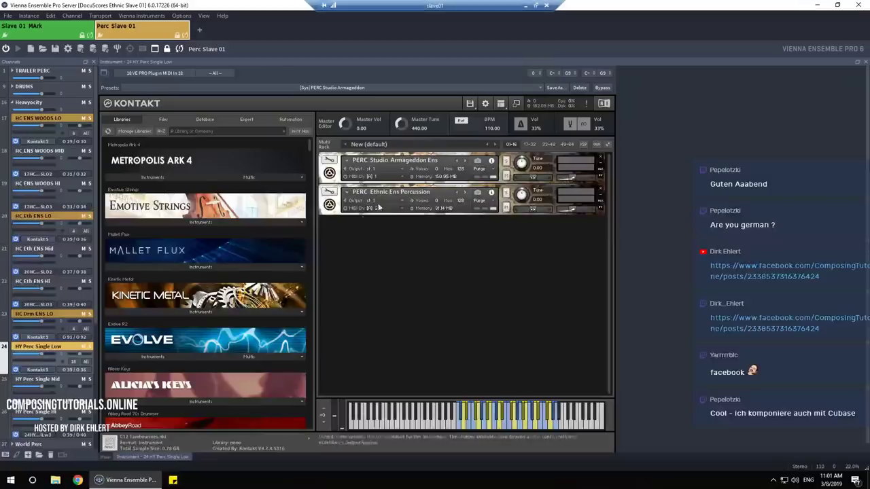
scroll(75, 352, down, 5)
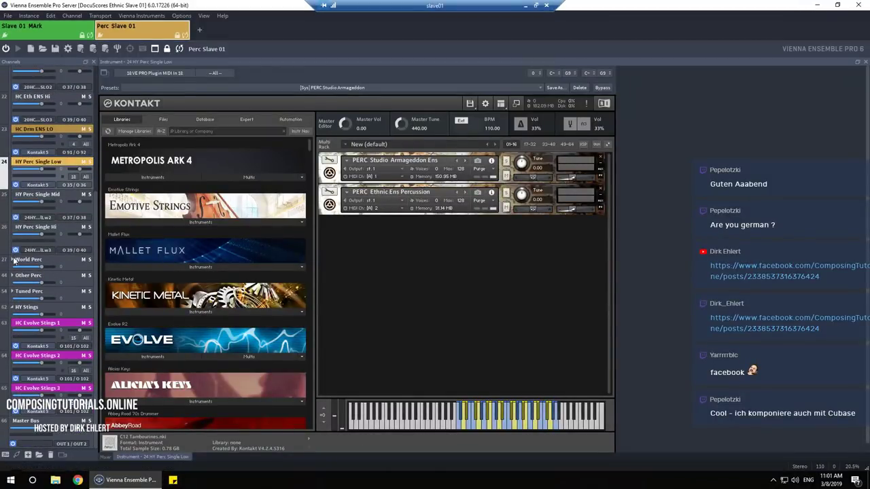
click(12, 291)
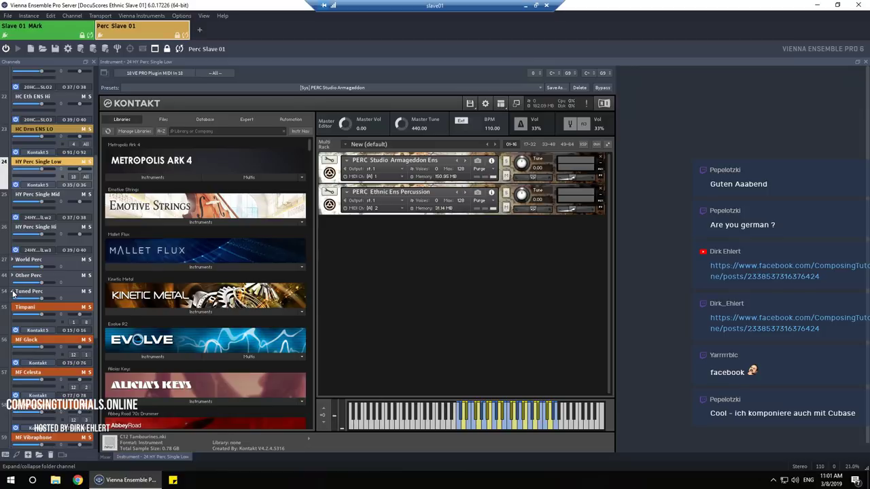
Show the MF Glock channel's instrument, return to the Cubase project and select the MF Xylophone KS and MF Vibraphone KS tracks in turn
click(27, 340)
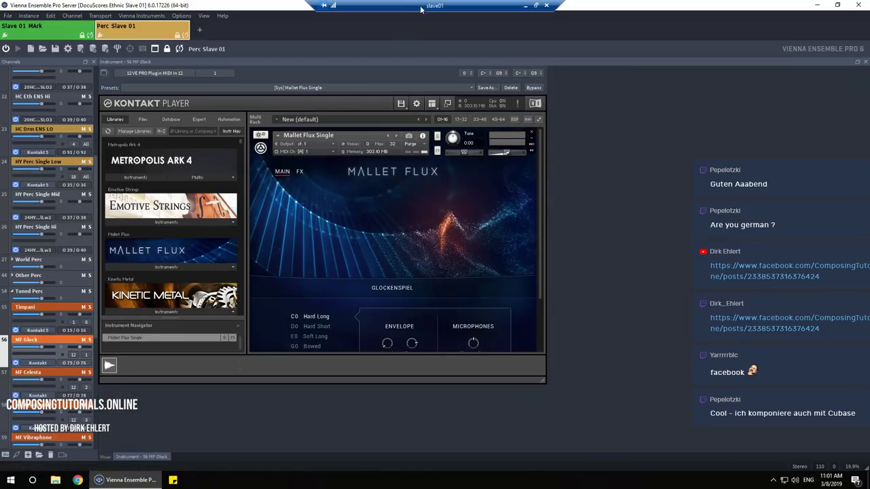
double_click(420, 9)
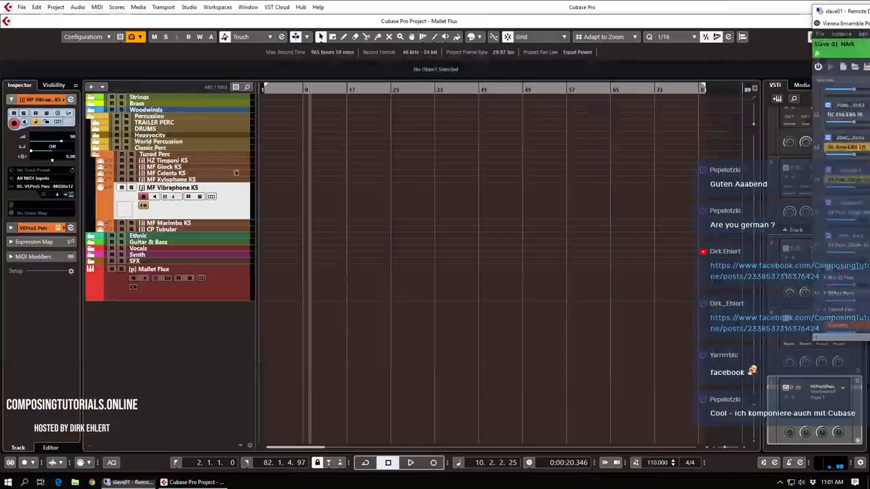
click(202, 181)
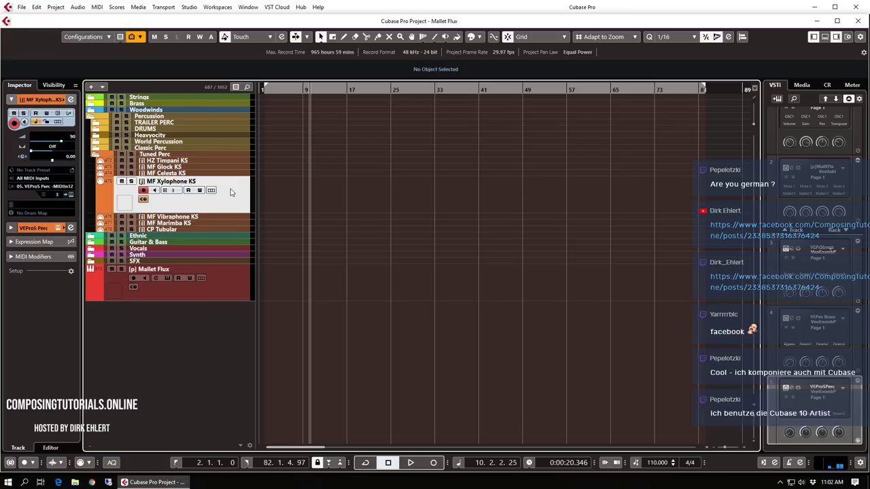
click(181, 218)
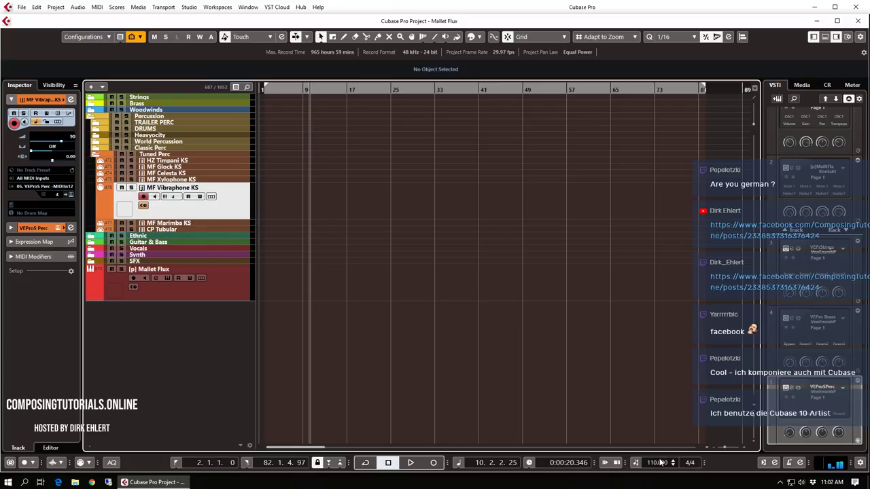
key(Delete)
key(Delete)
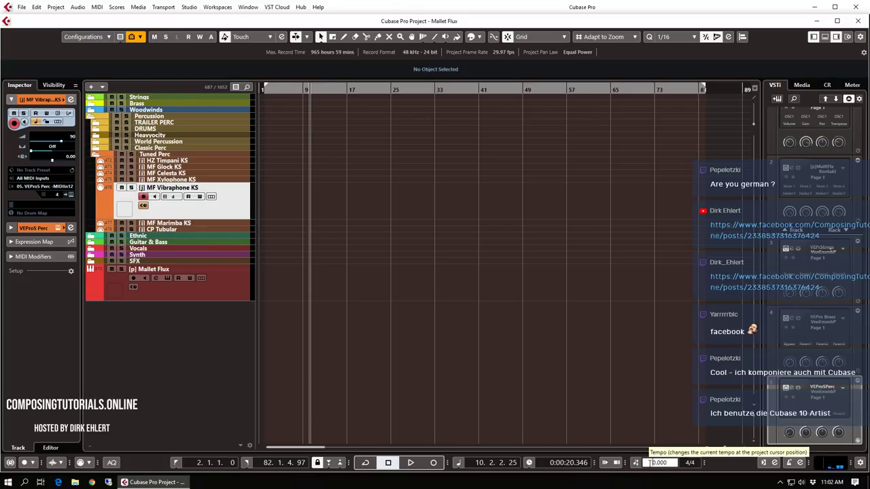
text(90)
key(BackSpace)
key(BackSpace)
text(36)
key(Return)
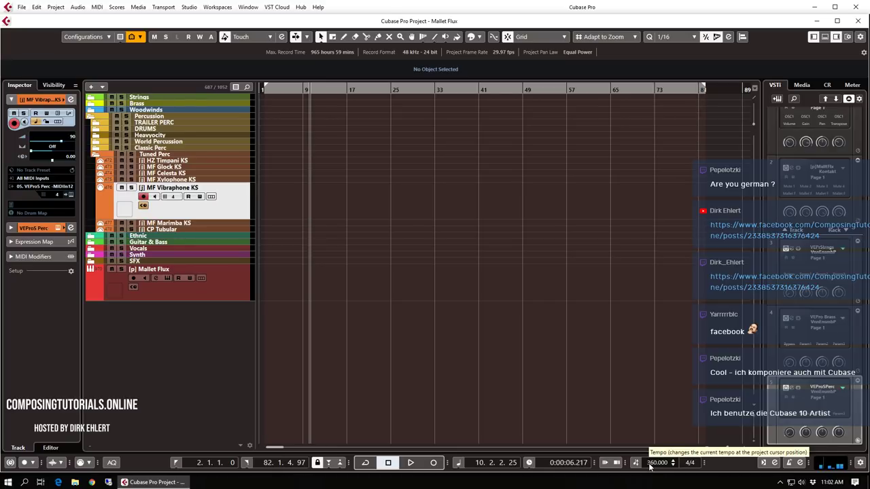
Set the project tempo to 90 BPM
double_click(659, 467)
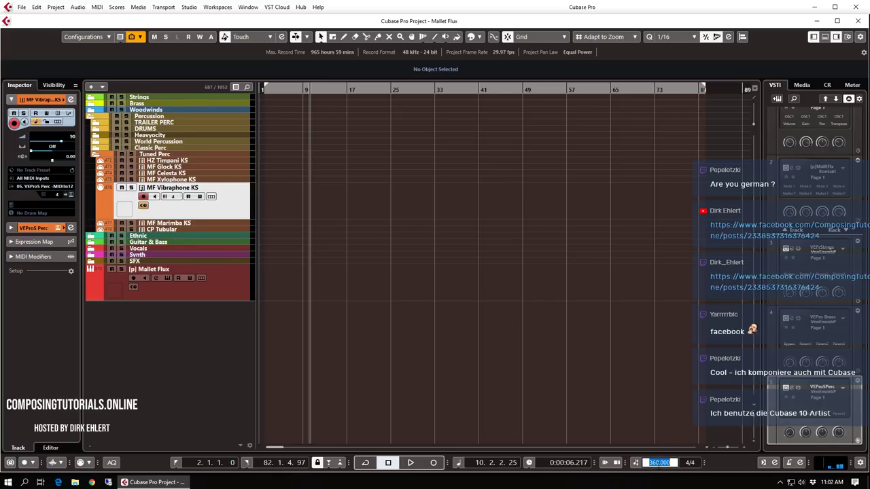
text(90)
key(Return)
Play the project from the start with the metronome click on, raising the tempo to 91 BPM before stopping playback
key(c)
key(.)
key(space)
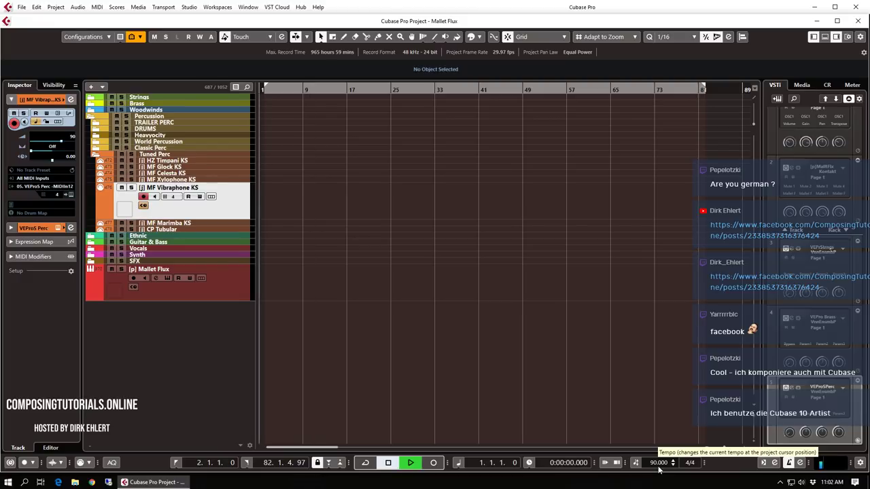
key(h)
key(h)
key(h)
key(h)
key(h)
key(h)
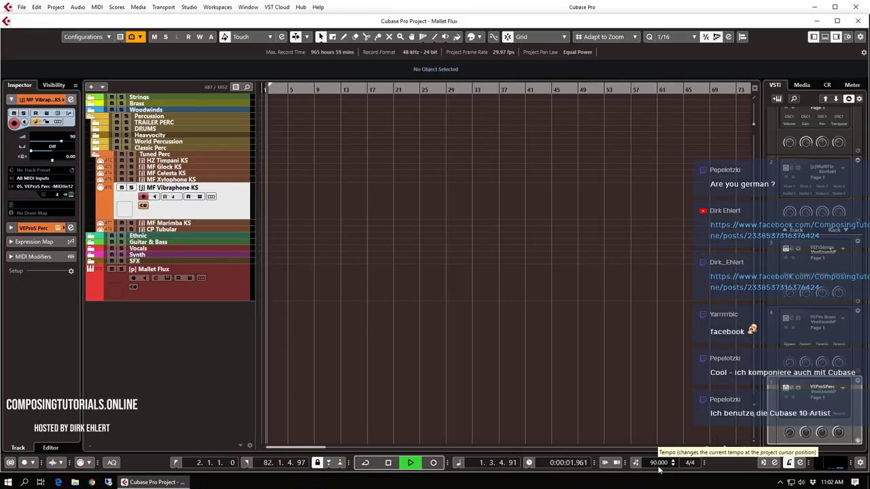
scroll(659, 469, up, 1)
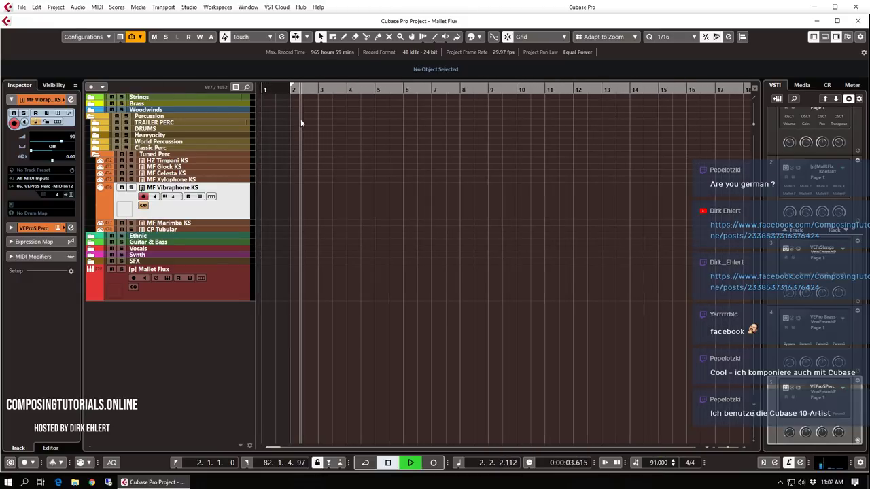
key(space)
key(h)
Examine the [p] Mallet Flux track's inspector, including its instrument section and the list of available inspector sections
click(228, 277)
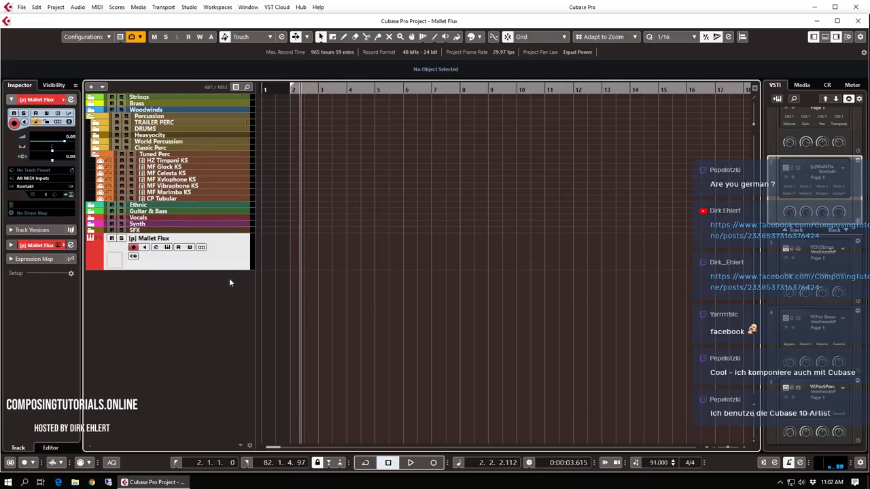
click(34, 246)
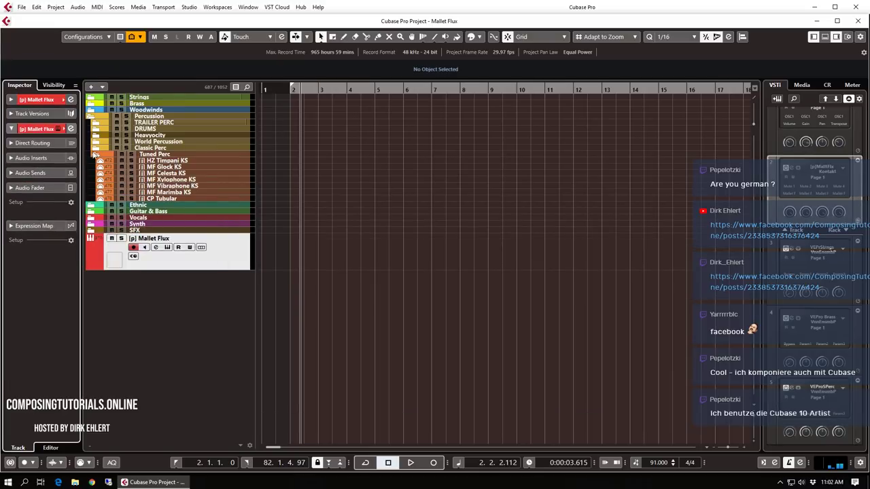
click(42, 102)
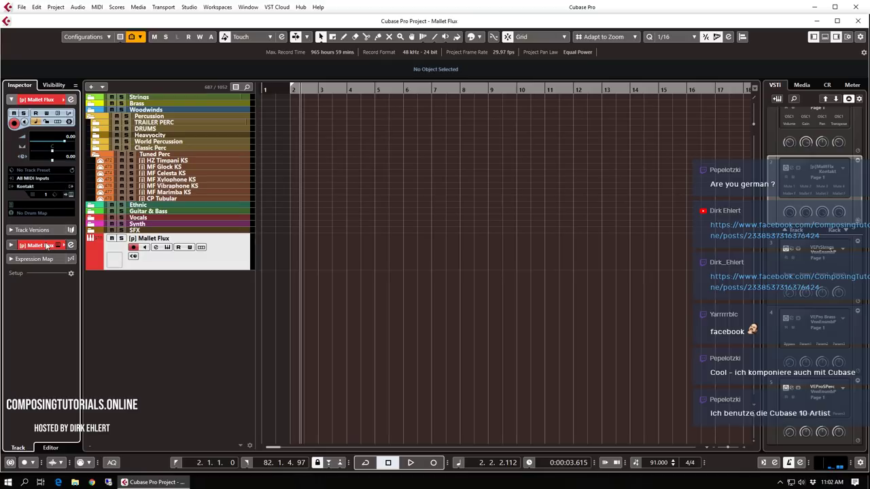
click(70, 273)
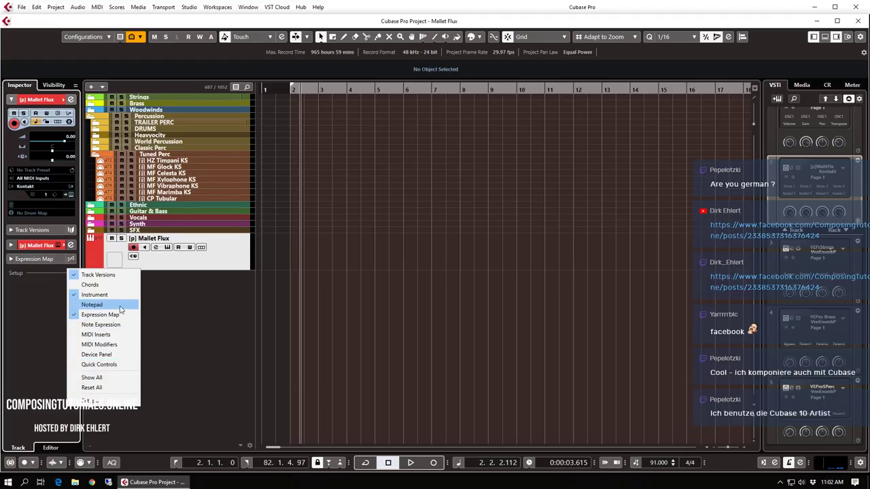
click(32, 305)
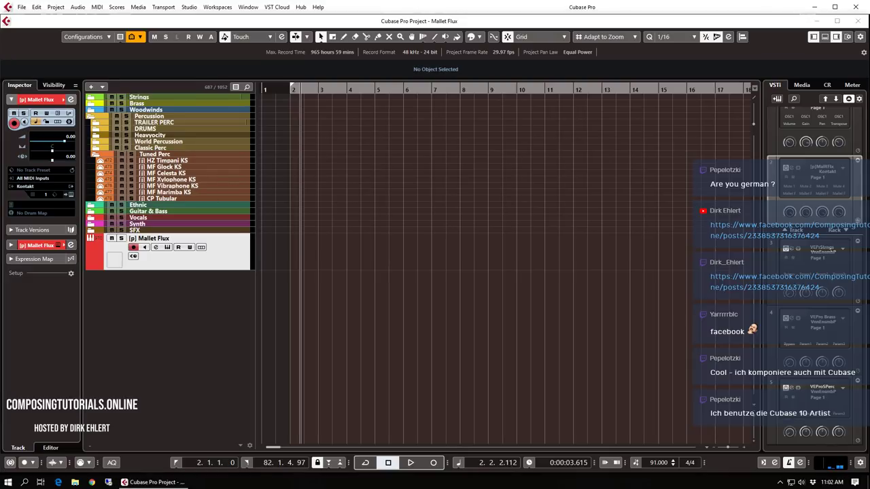
Route the [p] Mallet Flux channel's output to the +PERC TONAL+ group in the MixConsole and lower the track volume to -11.5
key(F3)
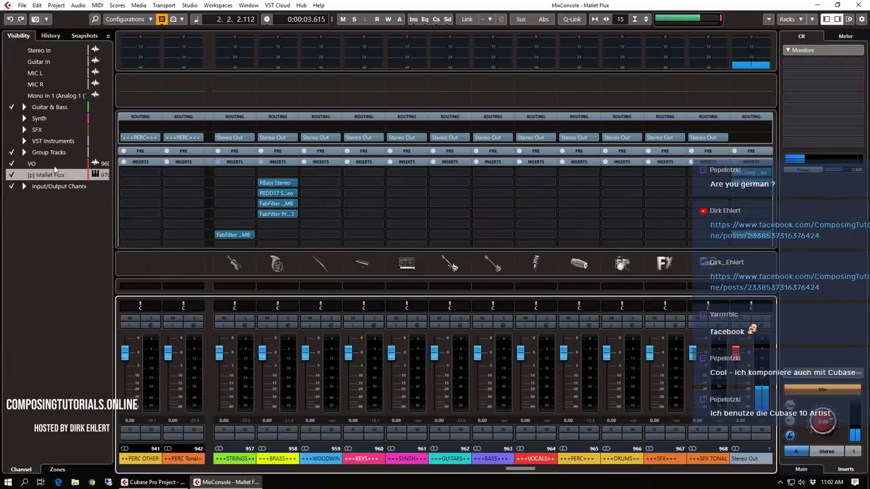
click(41, 171)
click(42, 176)
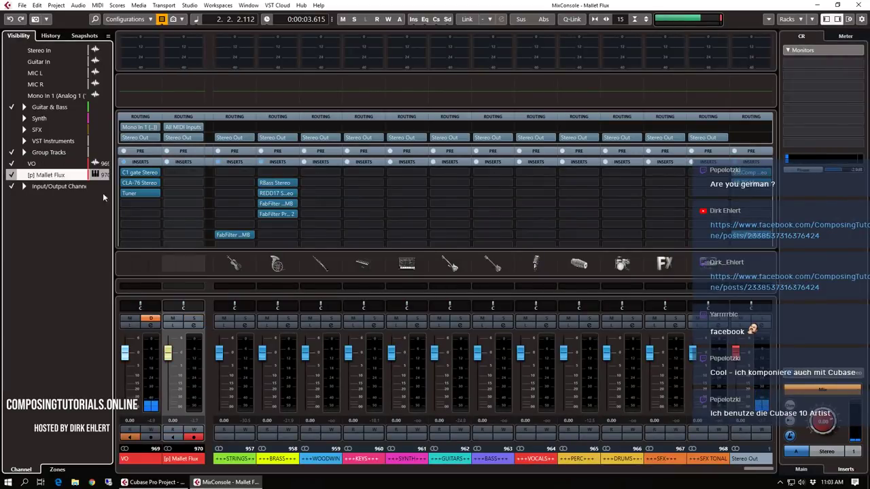
click(193, 137)
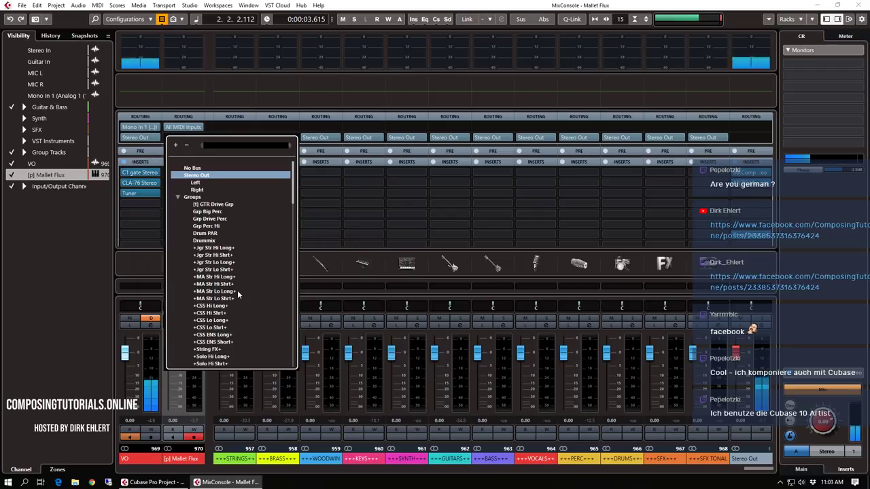
scroll(237, 290, down, 15)
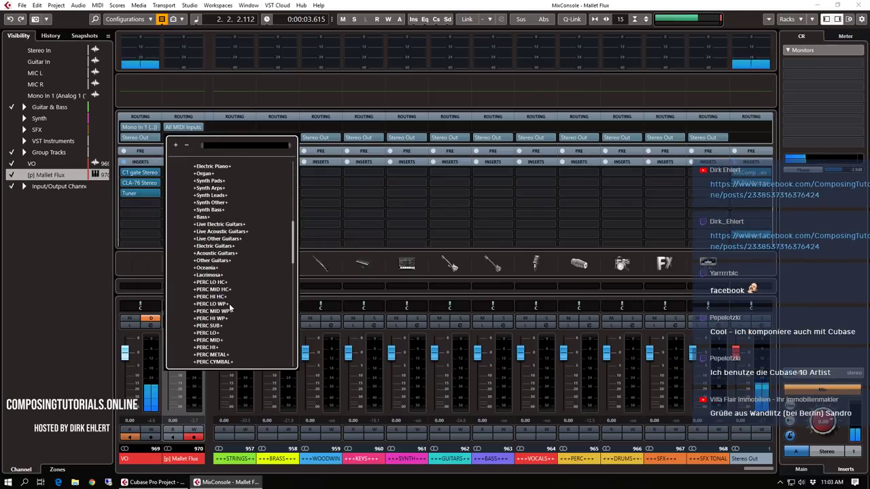
scroll(229, 303, down, 3)
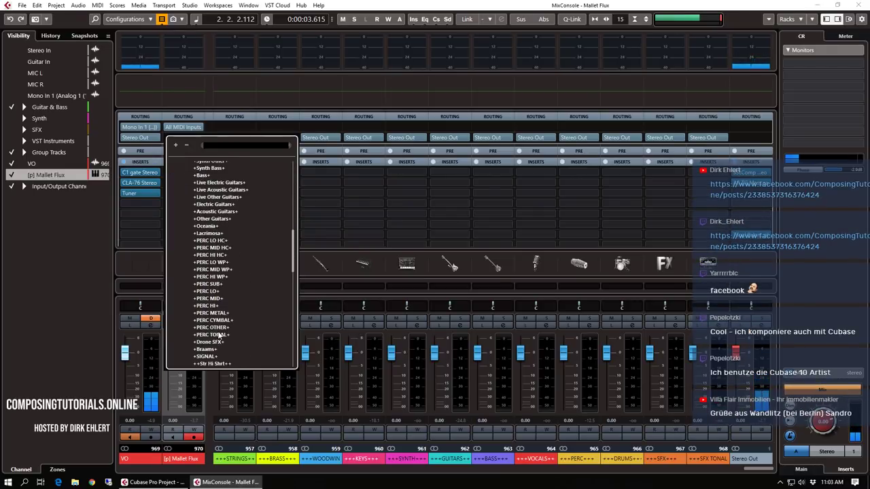
key(Escape)
key(Escape)
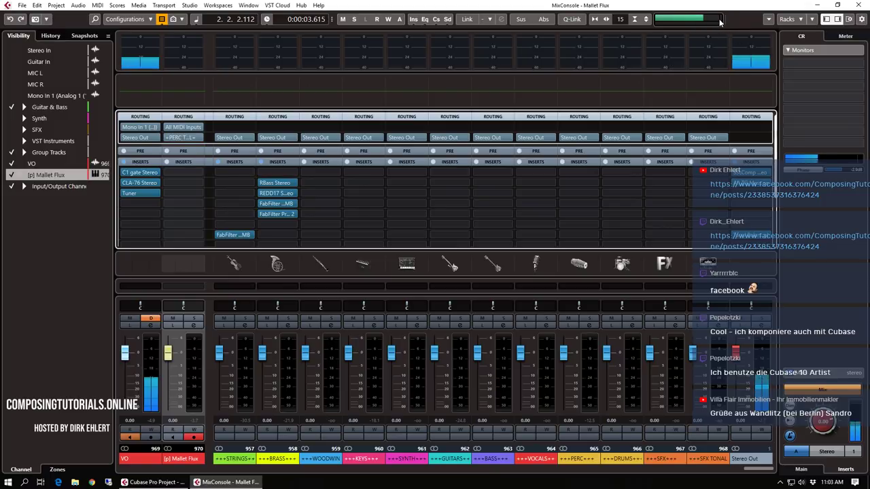
click(859, 5)
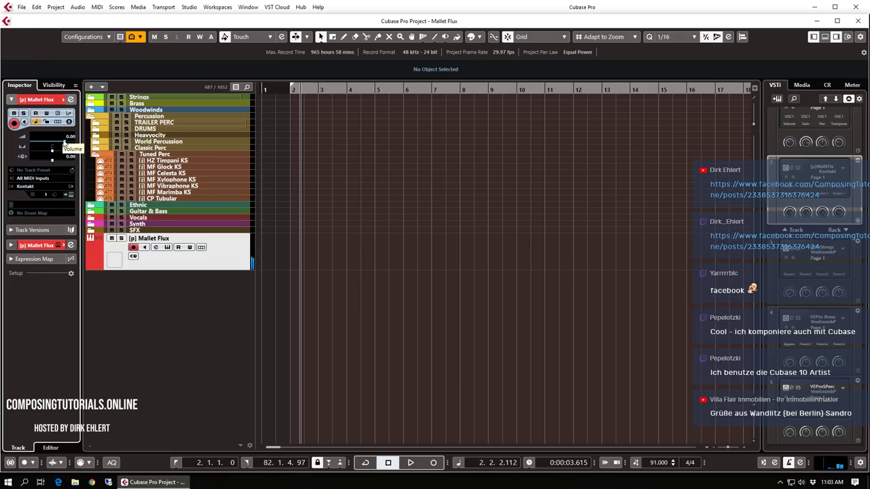
drag(64, 143, 49, 145)
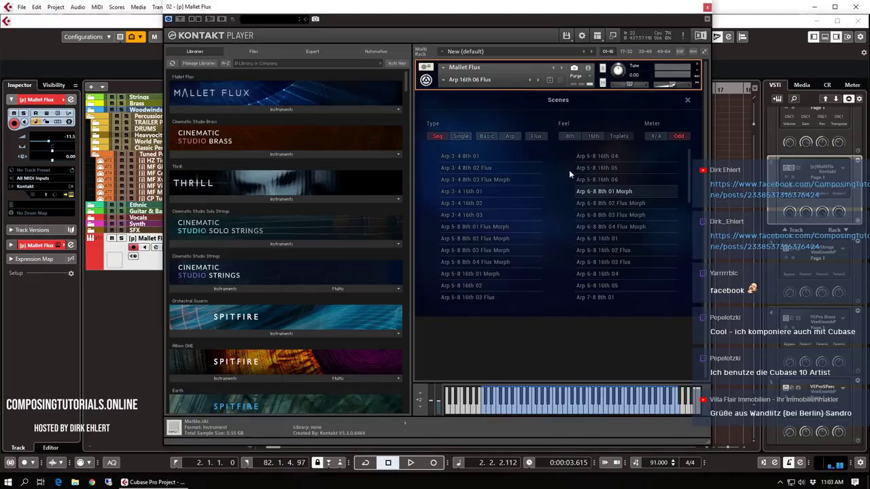
Load the Arp 16th 34 Flux Morph snapshot in Mallet Flux and step through the following scenes up to Arp 3-4 16th 01
click(465, 80)
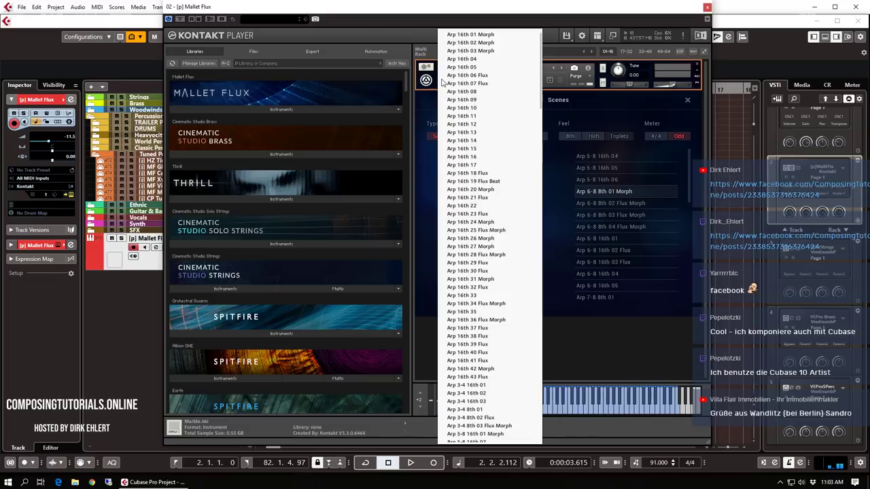
click(489, 304)
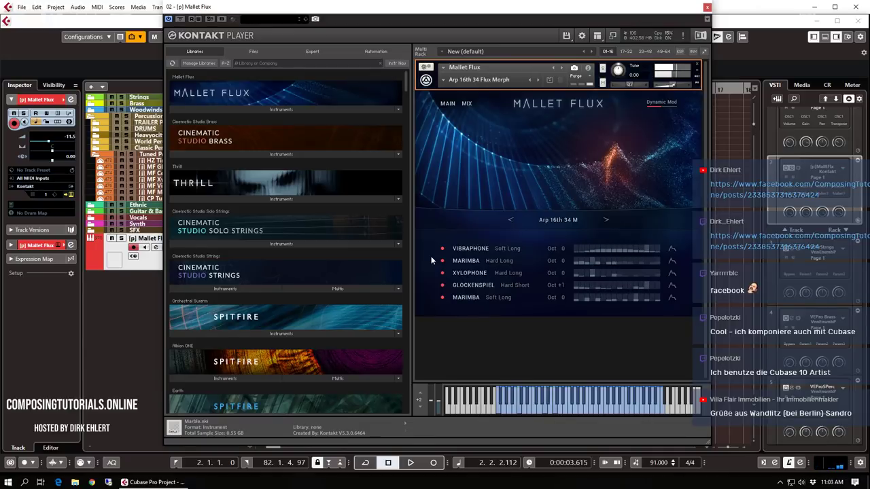
click(606, 220)
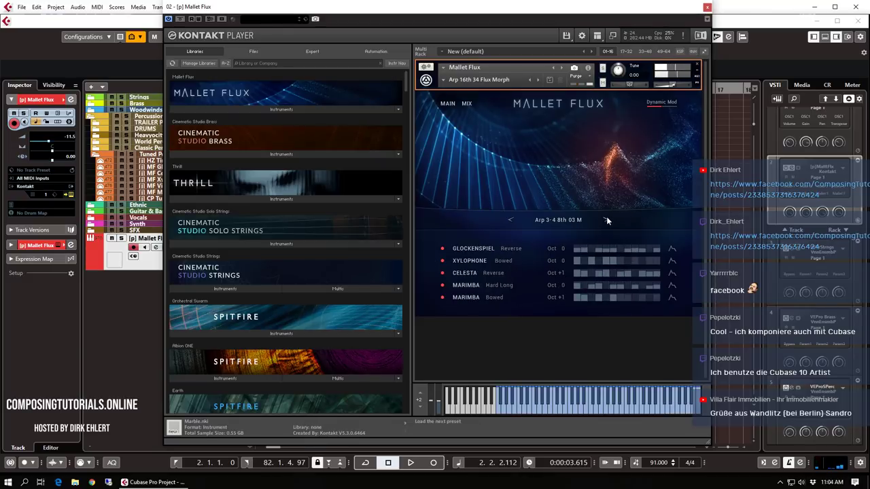
click(607, 220)
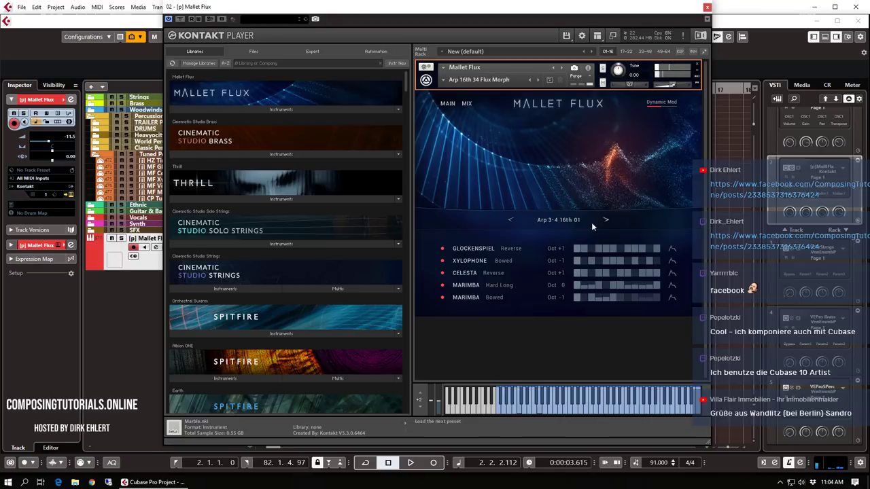
Load the Arp 16th 08 scene from the 4/4 meter scenes and clear the Kontakt window from the project view
click(548, 224)
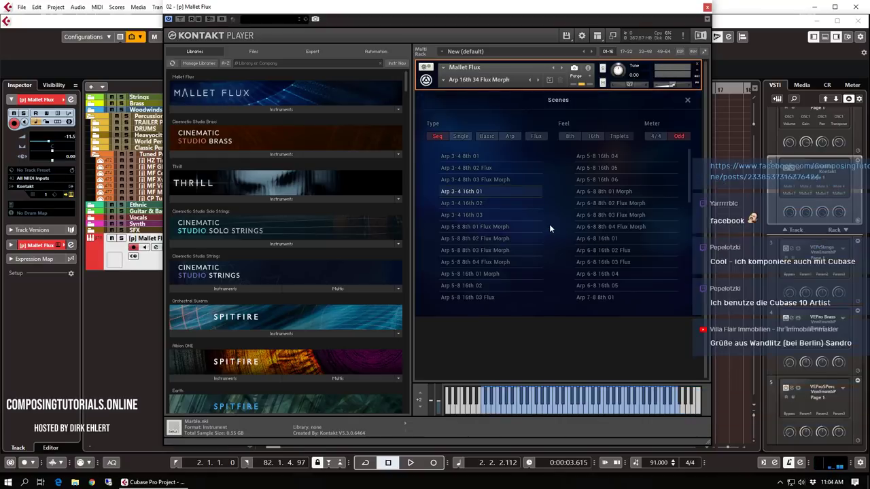
click(656, 136)
click(487, 237)
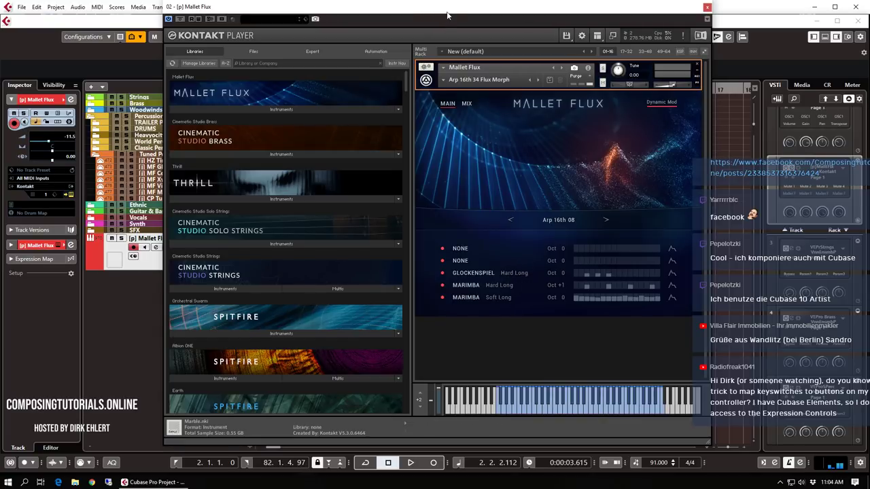
drag(446, 11, 869, 151)
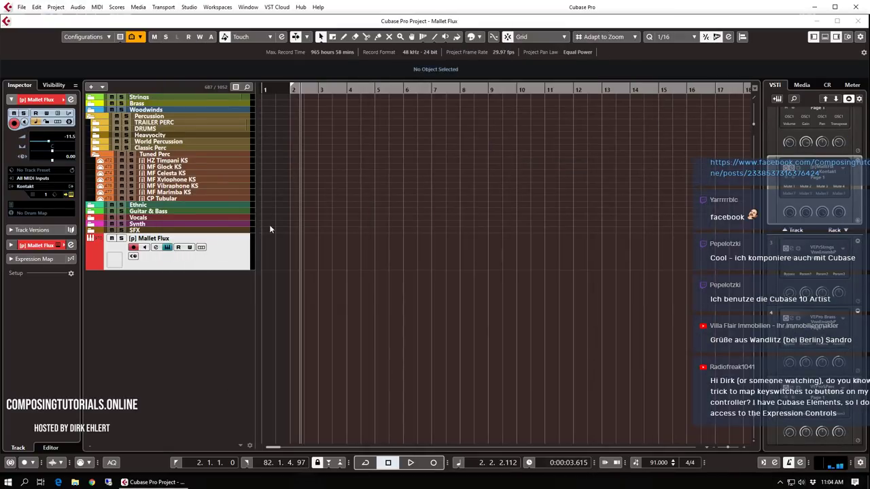
Play the project from the left locator at bar 2 to about bar 7 with the [p] Mallet Flux track selected, toggling the metronome click
click(209, 264)
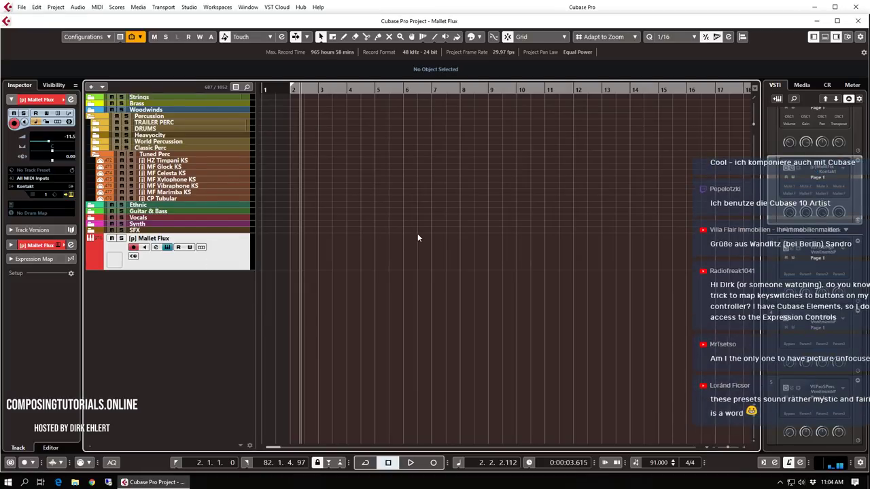
key(h)
key(h)
key(h)
key(h)
key(h)
key(h)
key(h)
key(h)
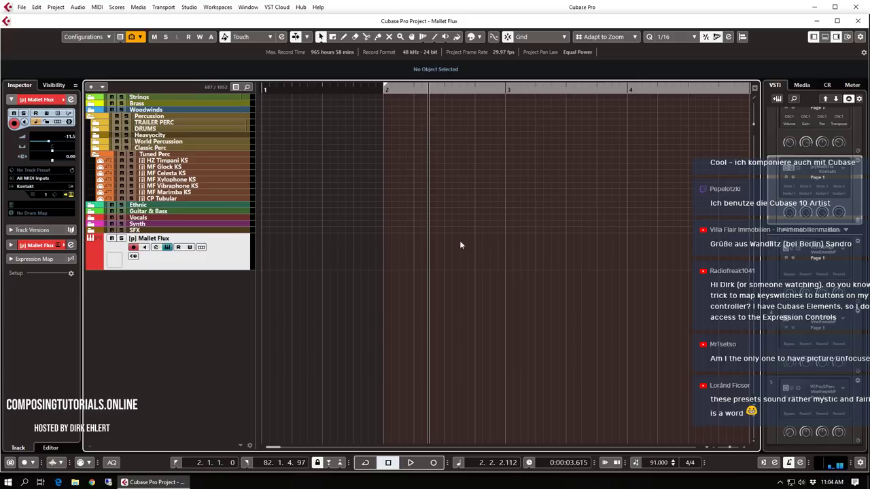
key(g)
key(g)
key(g)
key(g)
key(g)
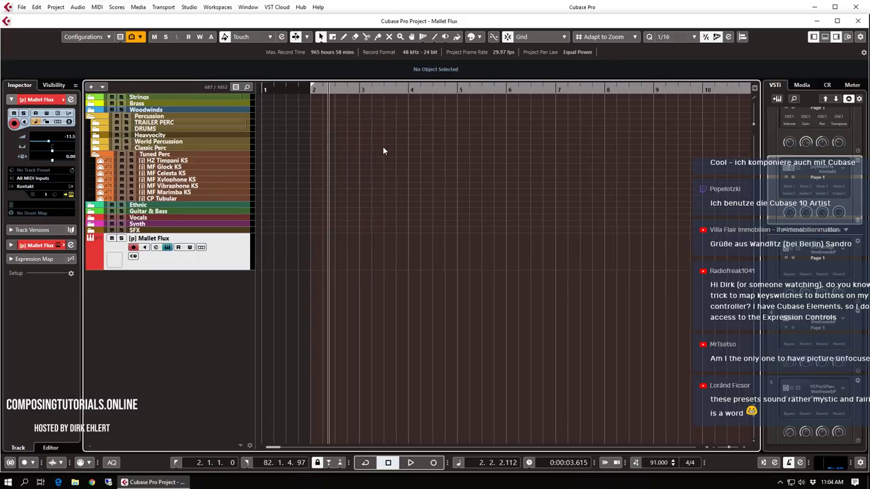
key(KP_1)
key(space)
key(c)
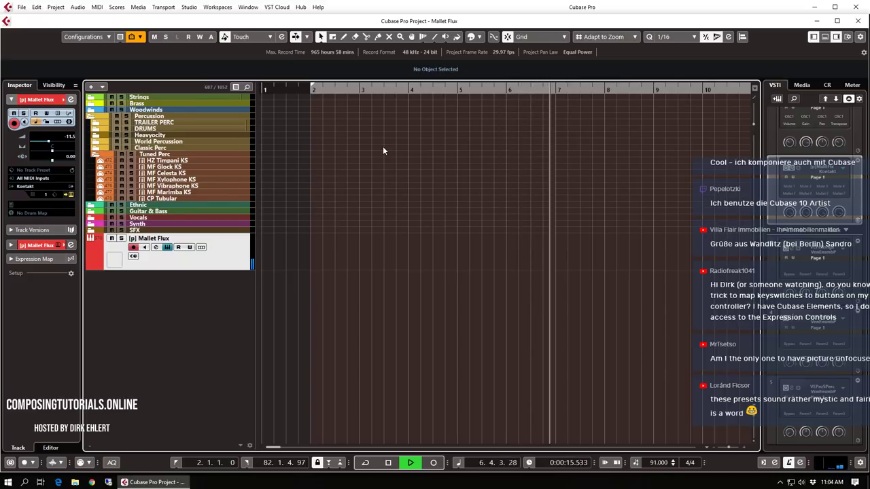
key(space)
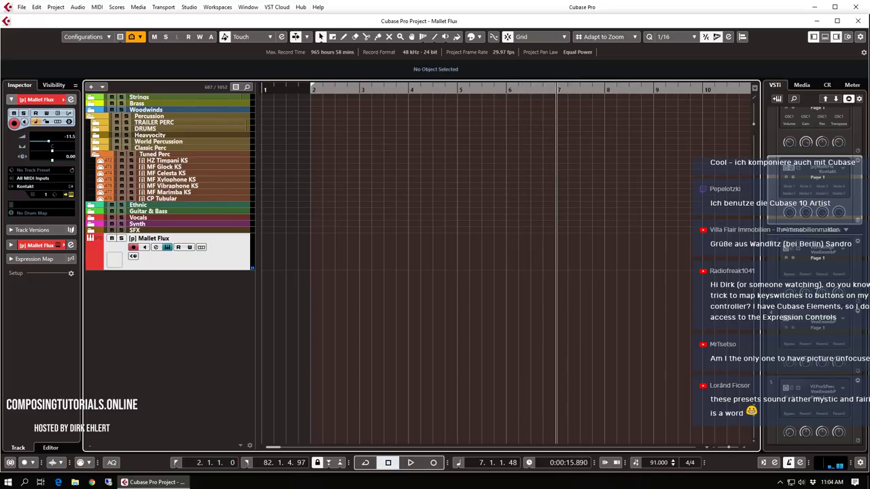
Insert the retrospectively captured MIDI performance on the [p] Mallet Flux track and open the part in the Key Editor
drag(869, 39, 869, 5)
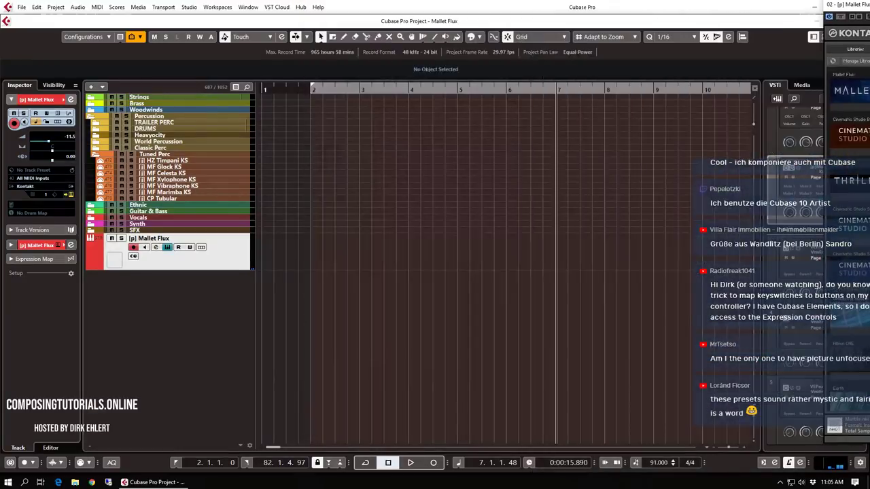
key(shift+KP_Multiply)
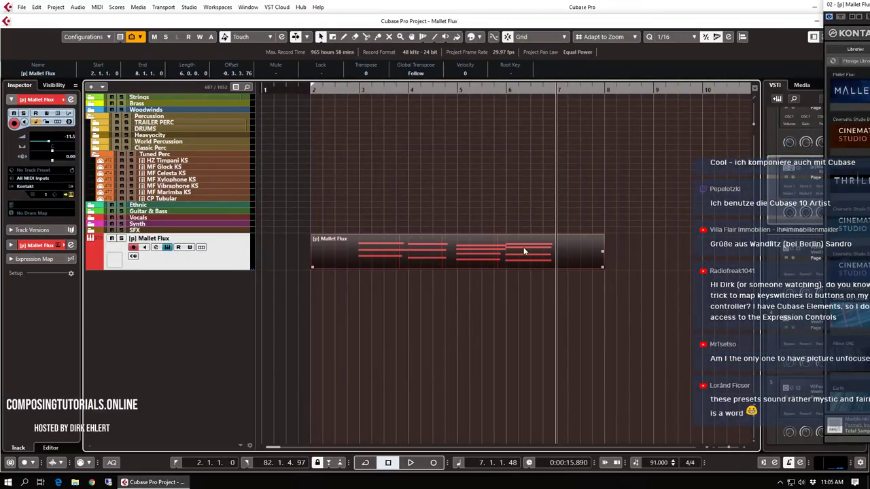
double_click(434, 264)
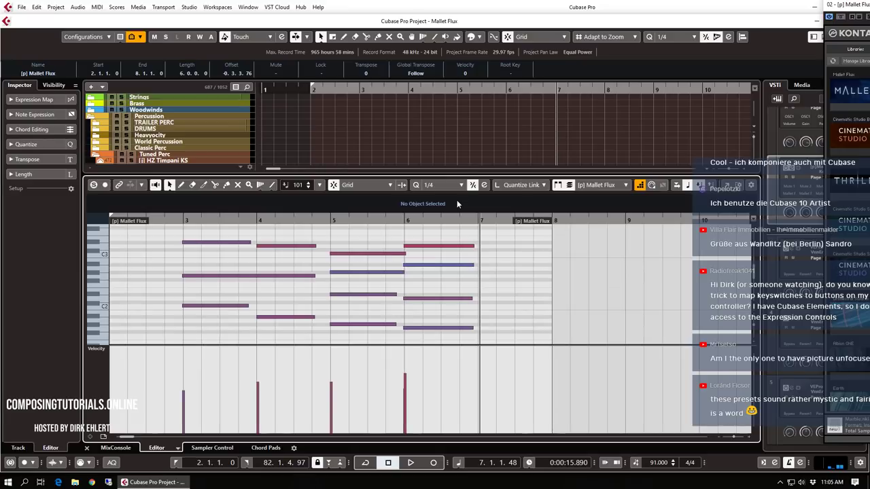
Play the captured notes from bar 3 in the Key Editor, stopping near the end of bar 6
click(183, 223)
key(space)
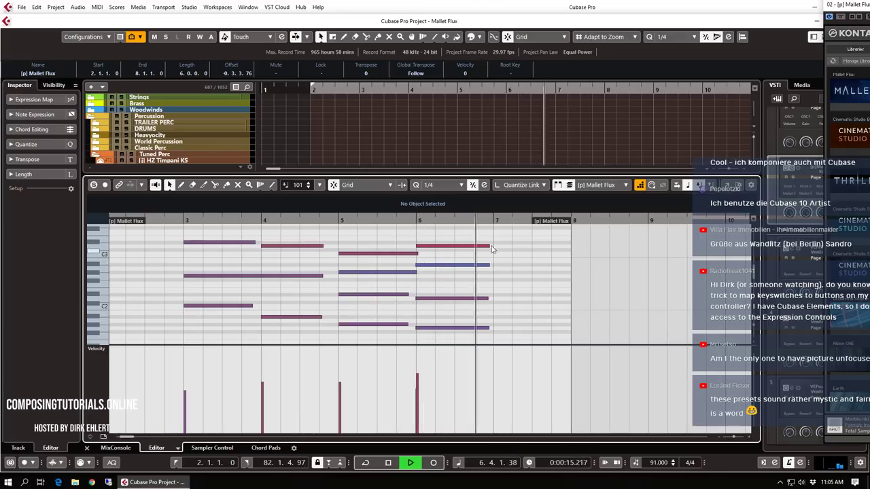
key(space)
Trim the Mallet Flux part to run from bar 3 to bar 7 and turn off iterative quantize
drag(132, 224, 196, 228)
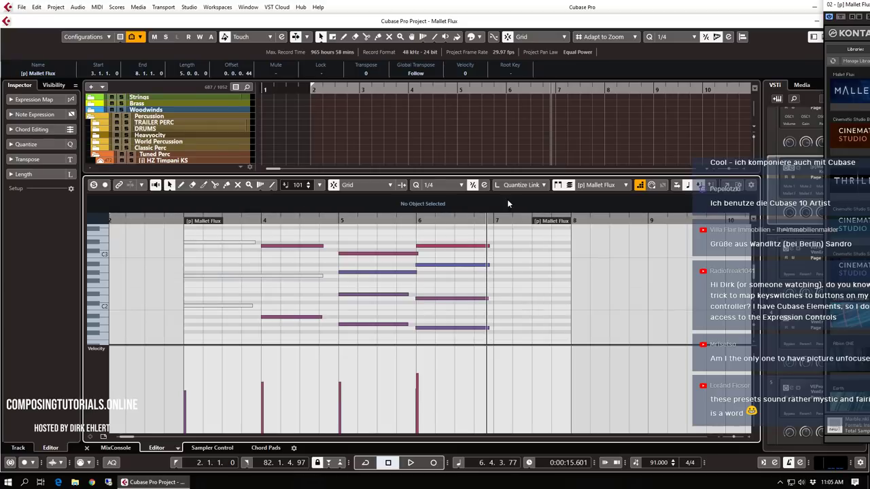
click(474, 185)
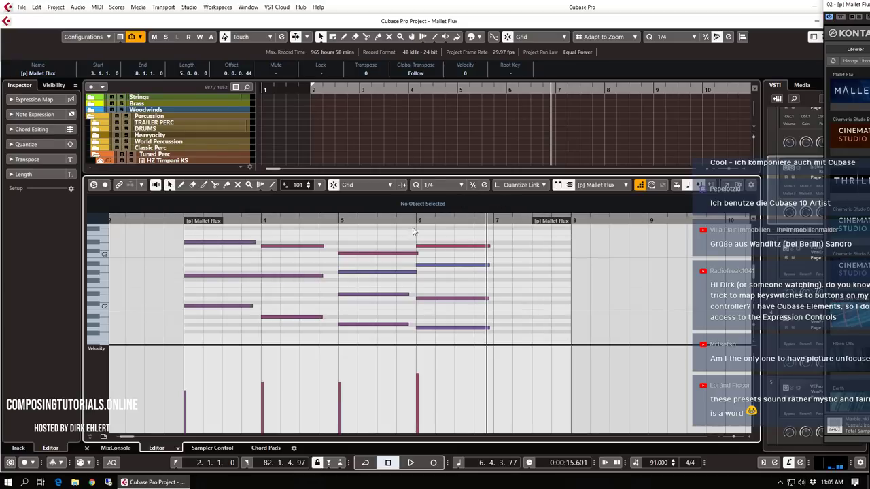
drag(546, 226, 476, 227)
Shorten the D2 note in bar 6 to start at 6.2.1.0, audition from bar 5, and close the editor
drag(417, 255, 437, 300)
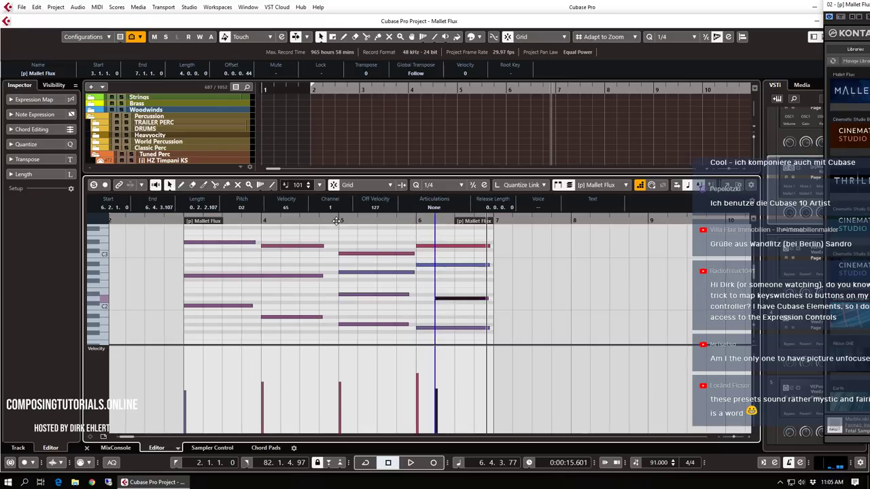
click(335, 221)
key(space)
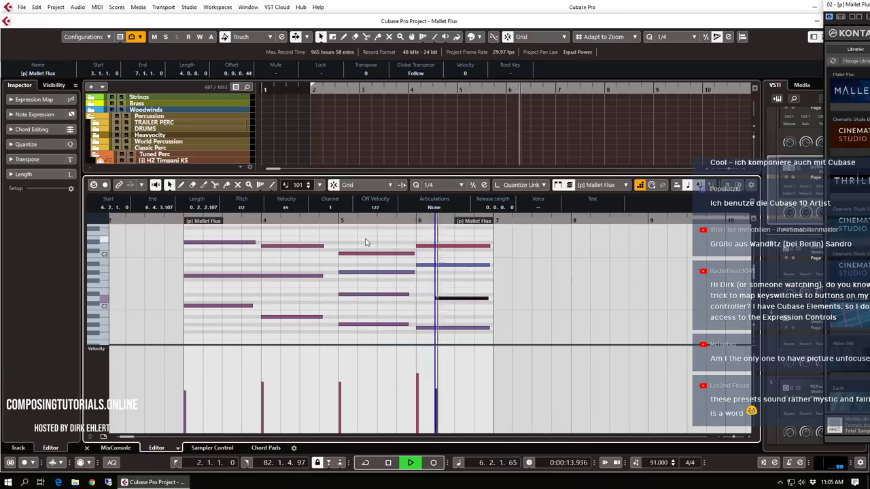
key(space)
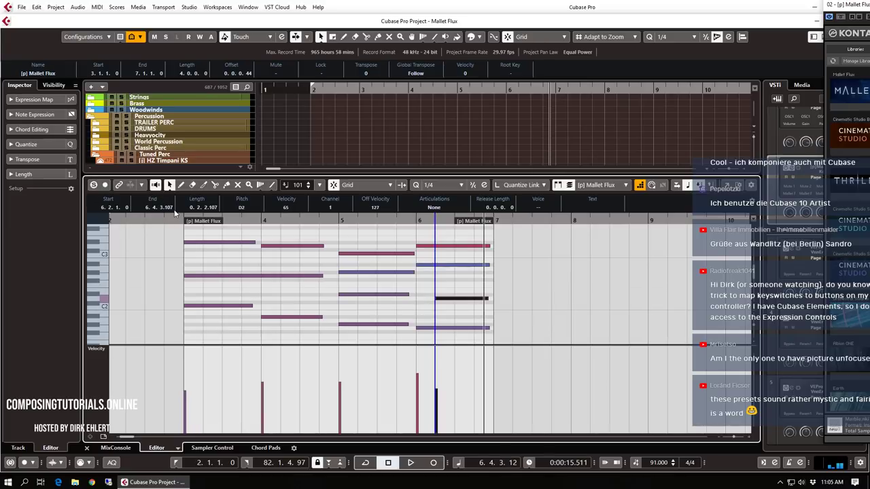
key(ctrl+e)
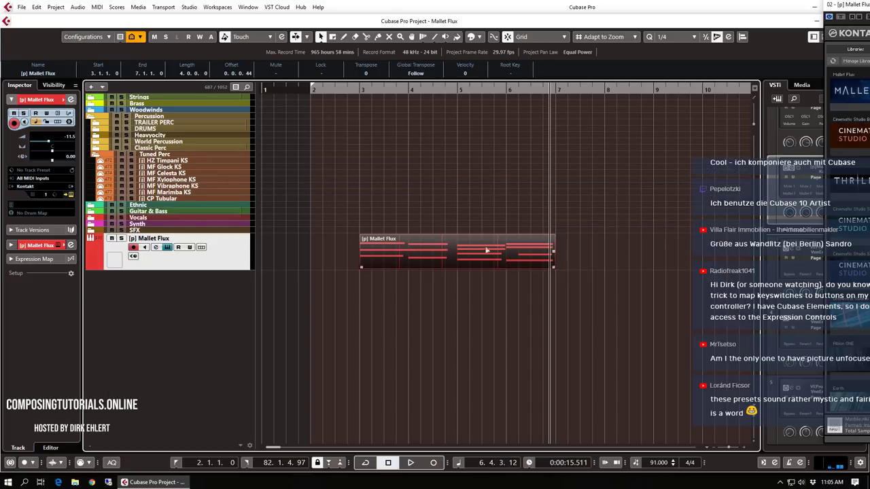
Play the Mallet Flux part in the project view from bar 3 into bar 6
click(361, 90)
key(space)
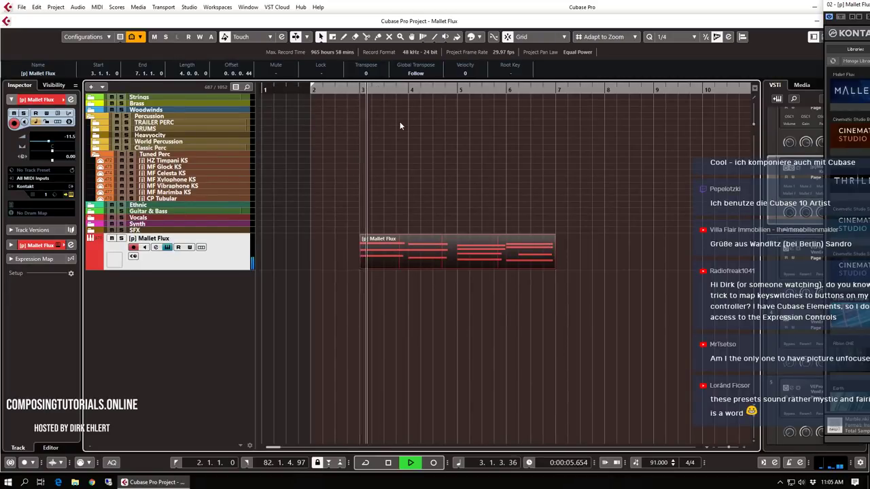
key(g)
key(g)
key(h)
key(h)
key(h)
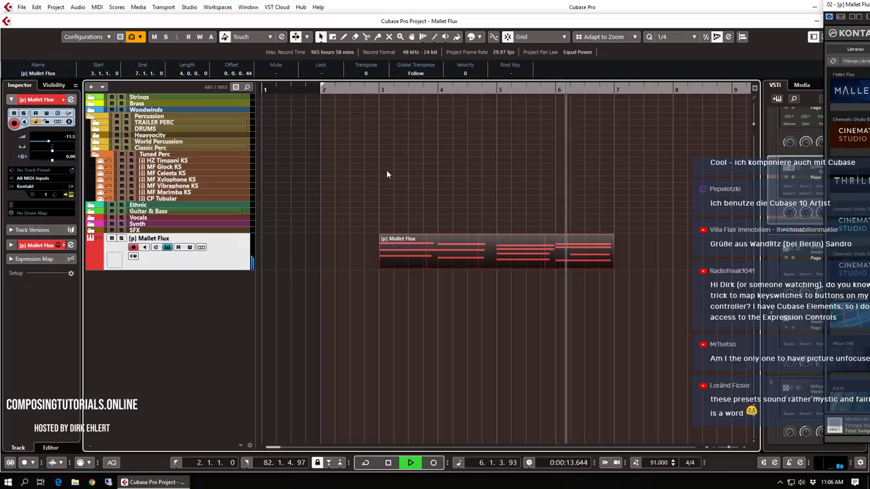
key(space)
Shorten the D2 note in bar 6 to start at 6.3.1.0, audition from bar 6, and close the editor
double_click(587, 252)
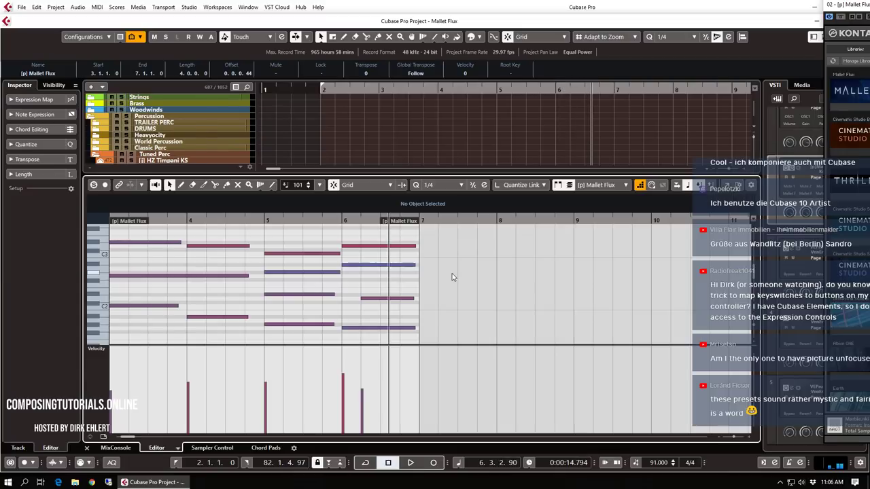
drag(362, 300, 381, 300)
click(340, 221)
key(space)
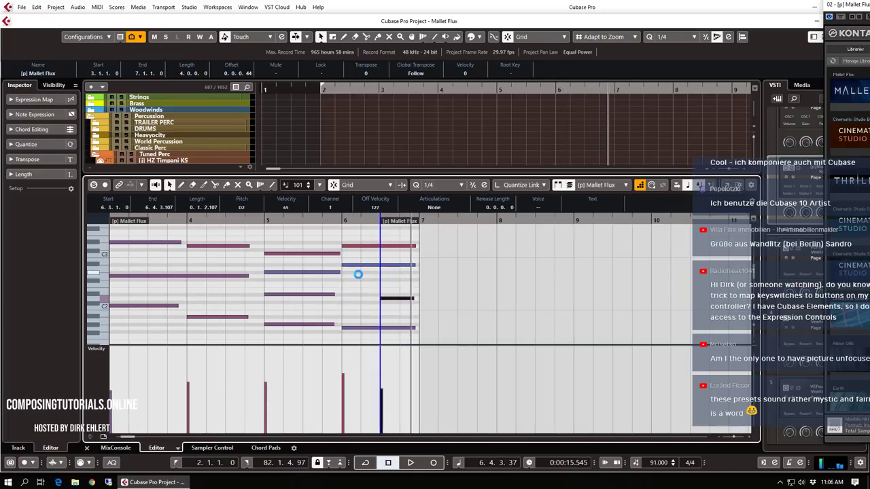
key(Return)
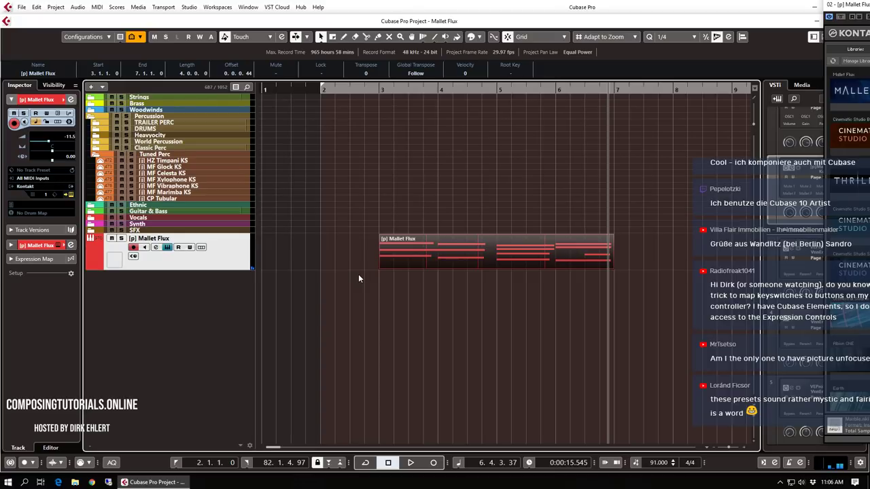
Play the edited Mallet Flux part in full, from bar 3 to bar 7
drag(376, 90, 374, 235)
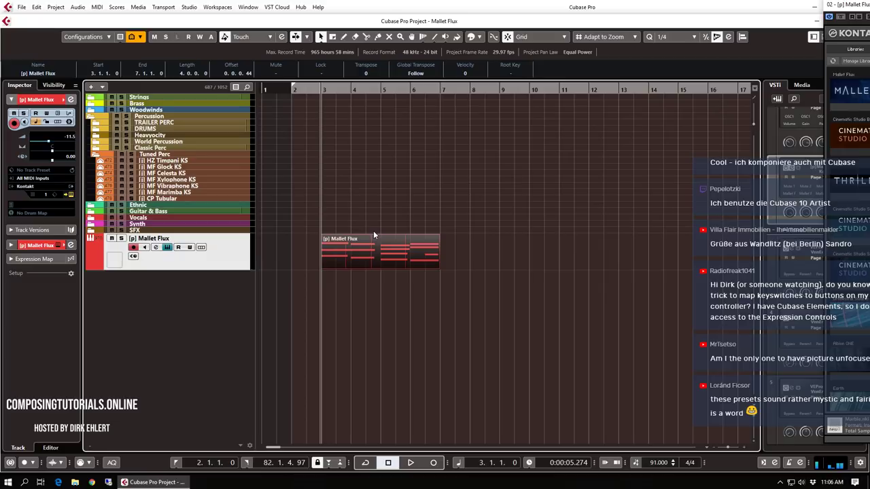
key(space)
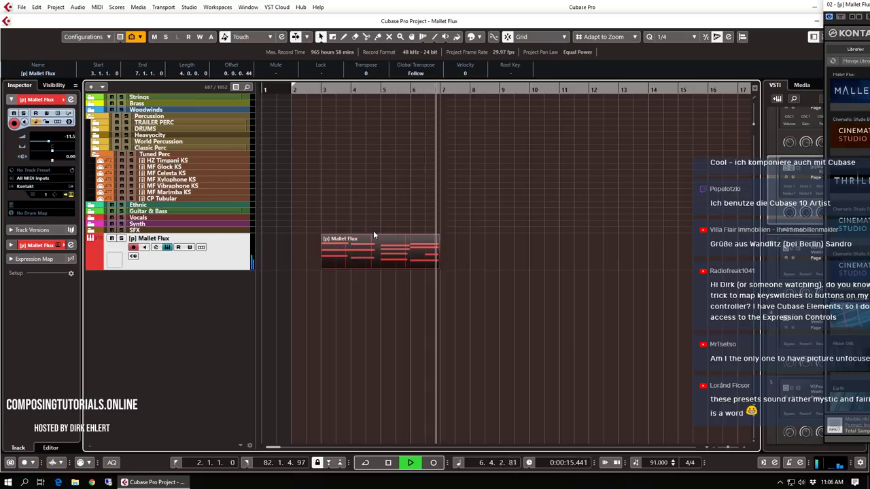
key(space)
Duplicate the Mallet Flux part directly after itself and glue both into one part from bar 3 to bar 11
drag(486, 245, 398, 263)
key(ctrl+d)
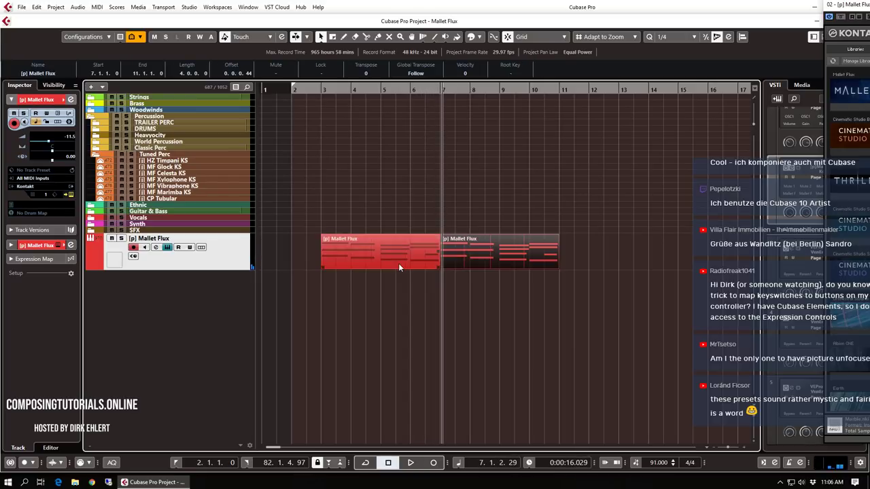
click(383, 252)
key(1)
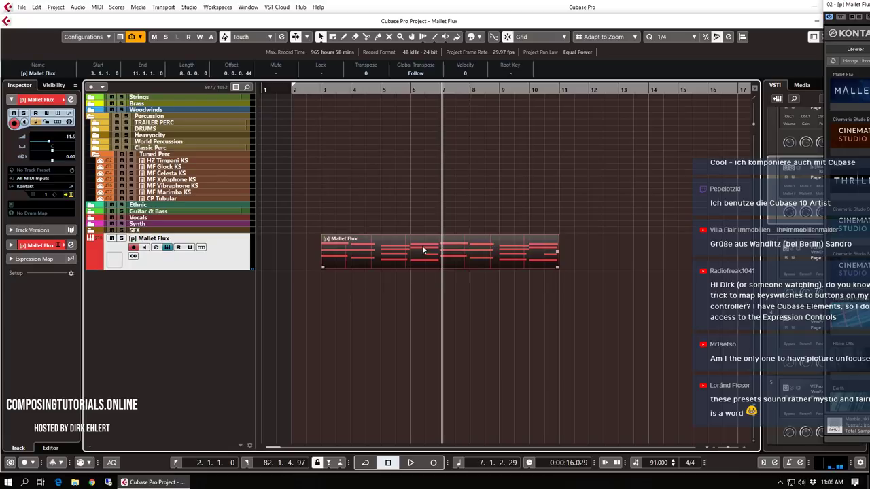
Draw a modulation (CC1) curve across the whole part from bar 3 to bar 11 and close the editor
double_click(384, 257)
key(g)
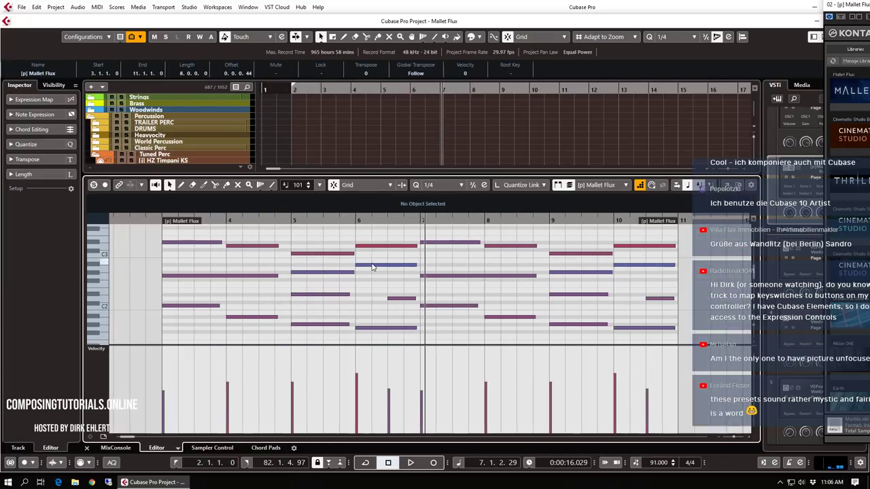
right_click(399, 285)
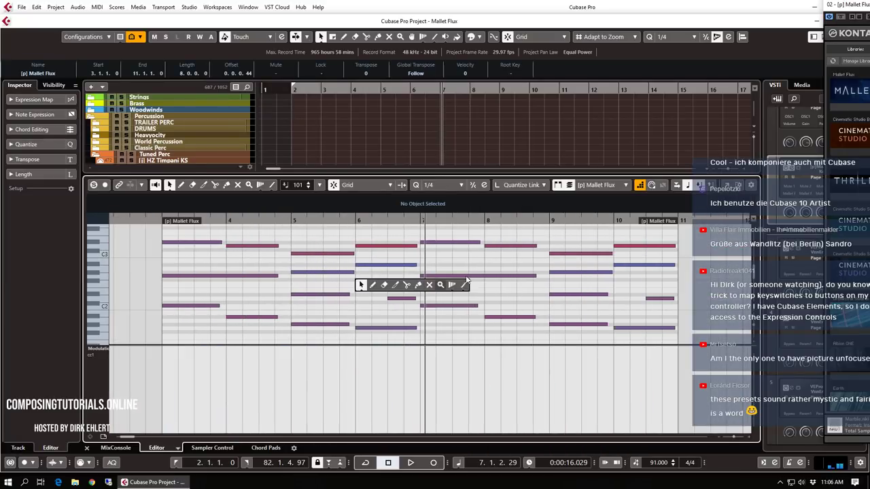
click(465, 285)
mouse_move(162, 427)
mouse_down()
mouse_move(408, 367)
mouse_move(673, 423)
mouse_up()
key(Return)
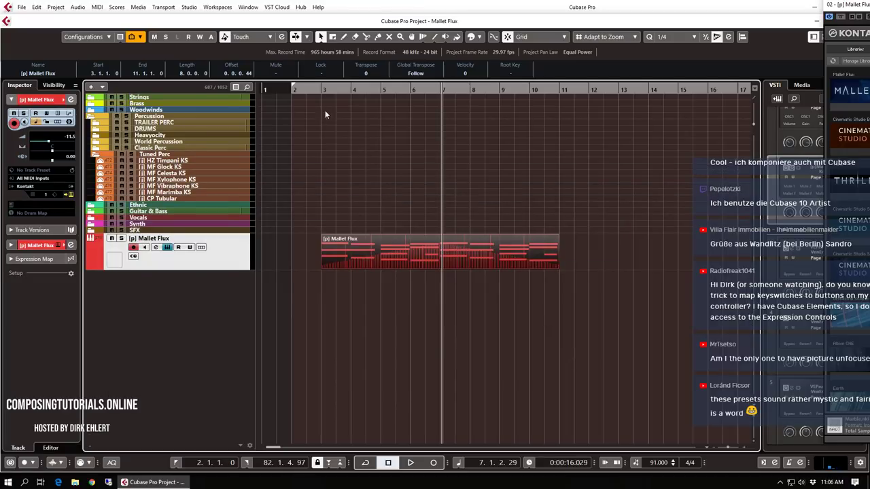
Set the left locator to bar 3 and play the part with its modulation into bar 7
click(322, 91)
key(space)
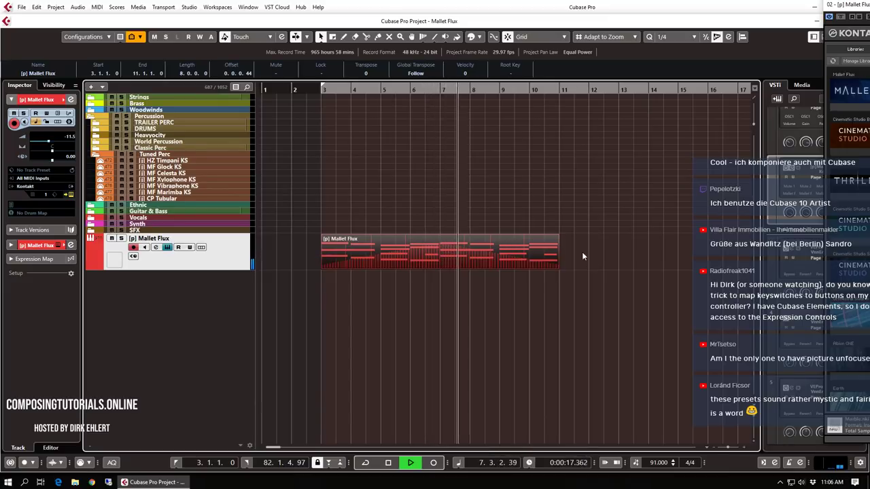
key(space)
Duplicate the [p] Mallet Flux track and delete the copied part from the duplicate
right_click(228, 257)
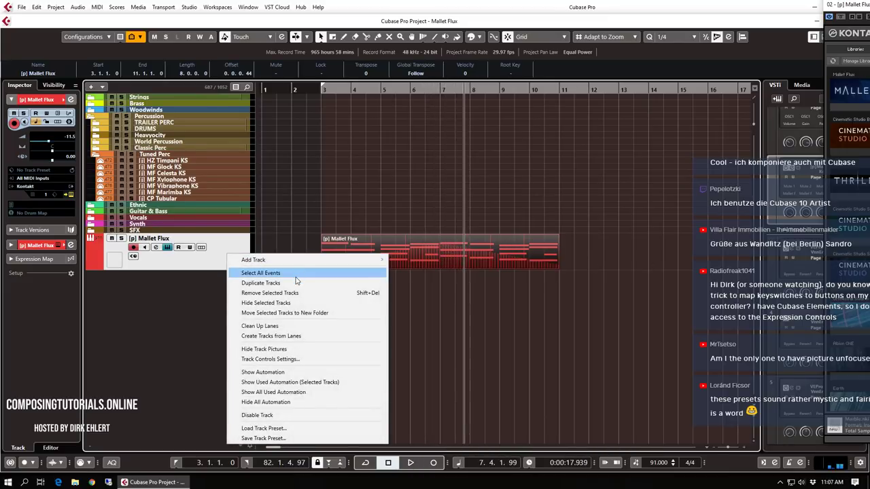
click(295, 275)
right_click(242, 255)
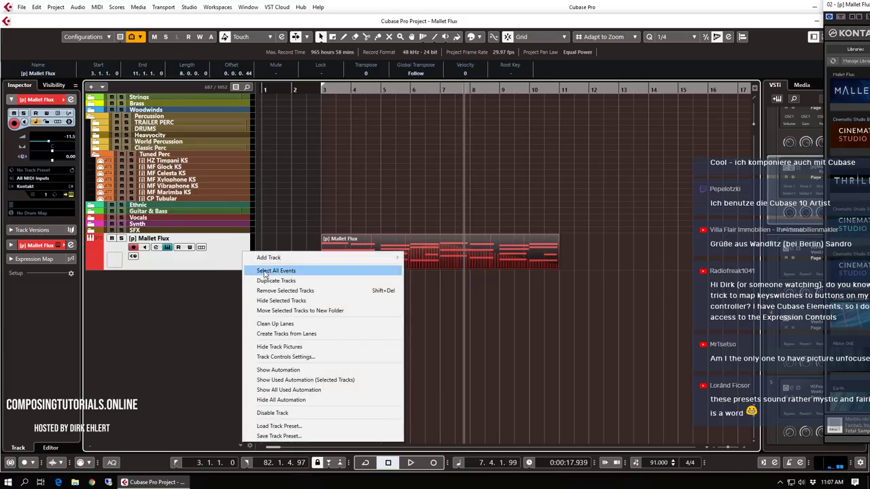
click(286, 277)
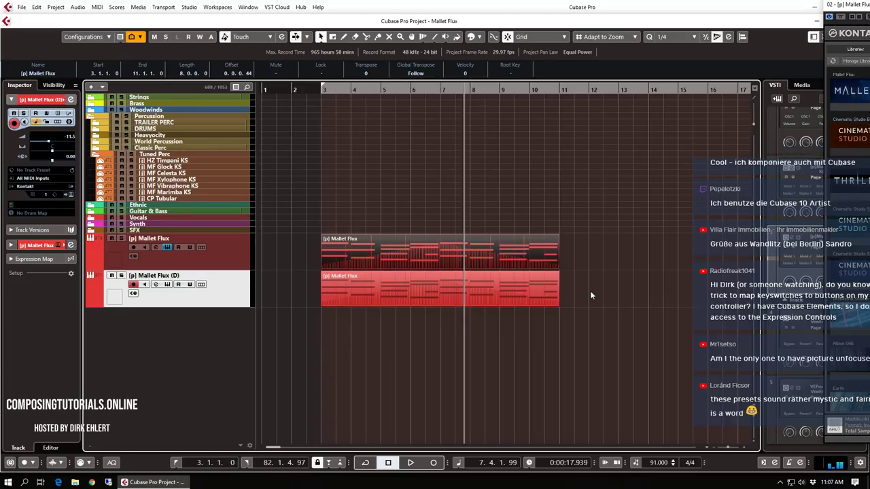
drag(591, 291, 329, 313)
key(Delete)
Rename the duplicated track to [p] Mallet Flux, removing the (D) suffix
double_click(163, 275)
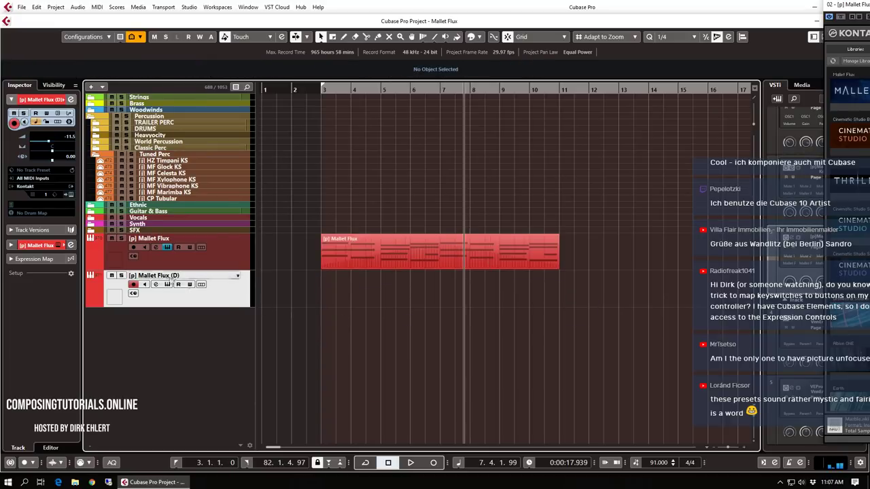
drag(174, 275, 210, 276)
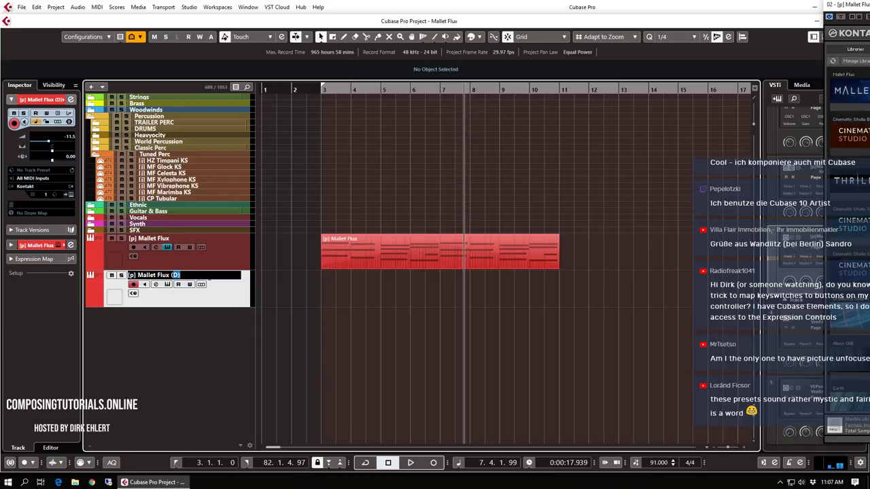
key(Return)
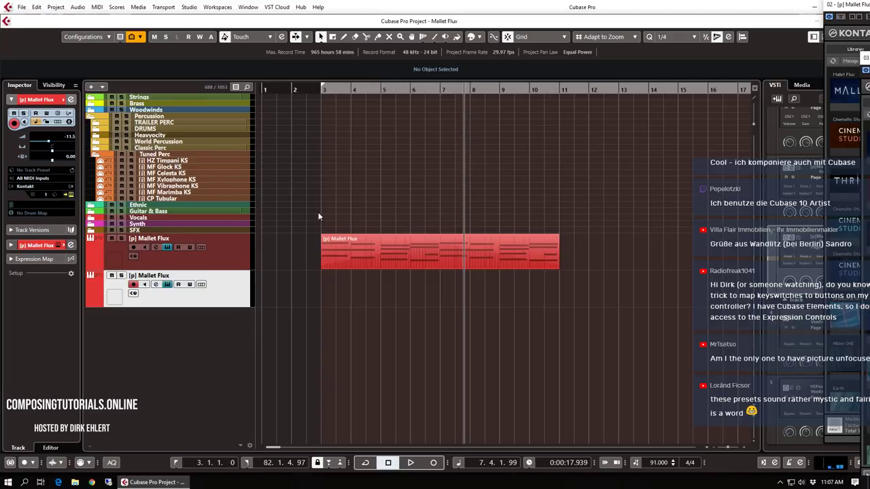
Filter the duplicated Mallet Flux instrument's scenes by Seq and Flux and load the Arp 16th 39 scene
drag(869, 57, 483, 26)
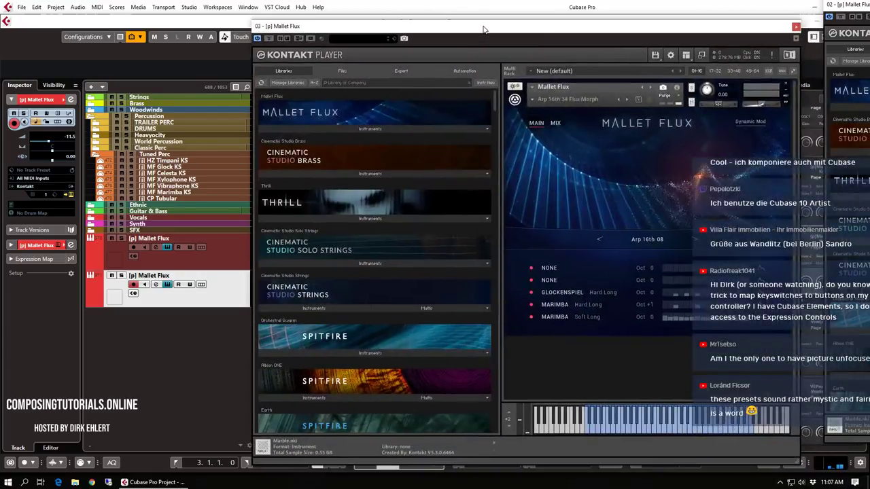
click(647, 239)
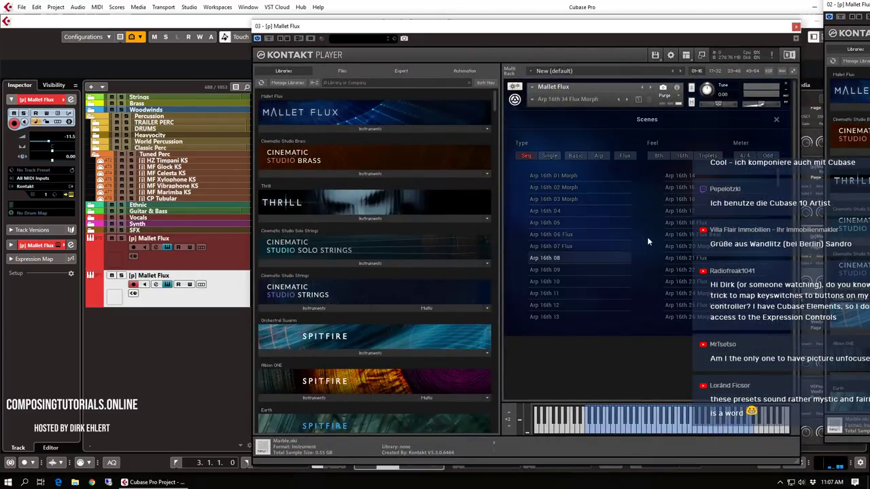
click(544, 155)
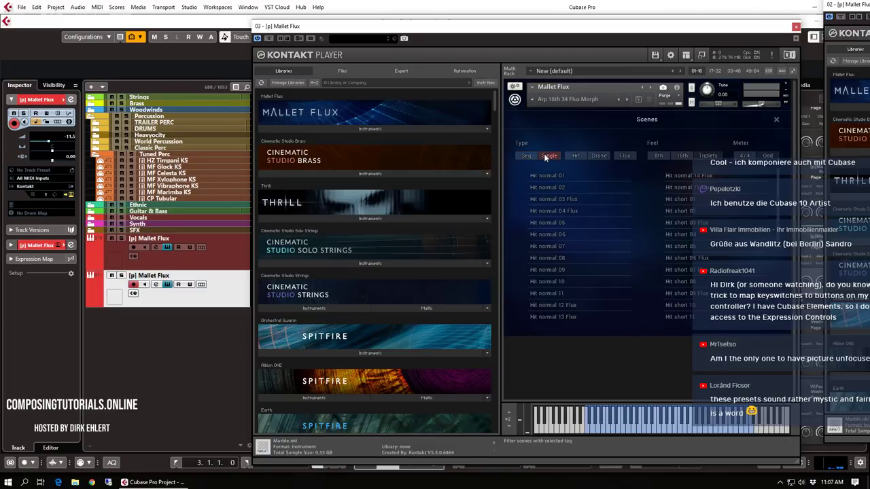
click(576, 156)
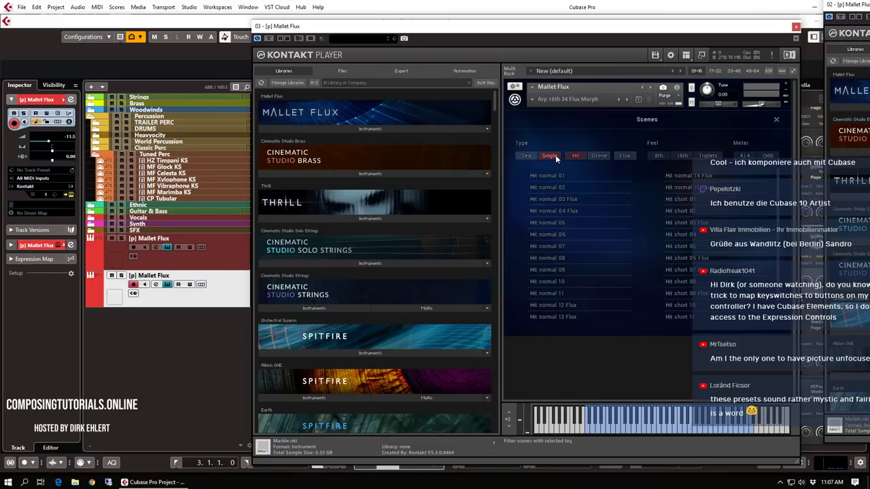
click(527, 155)
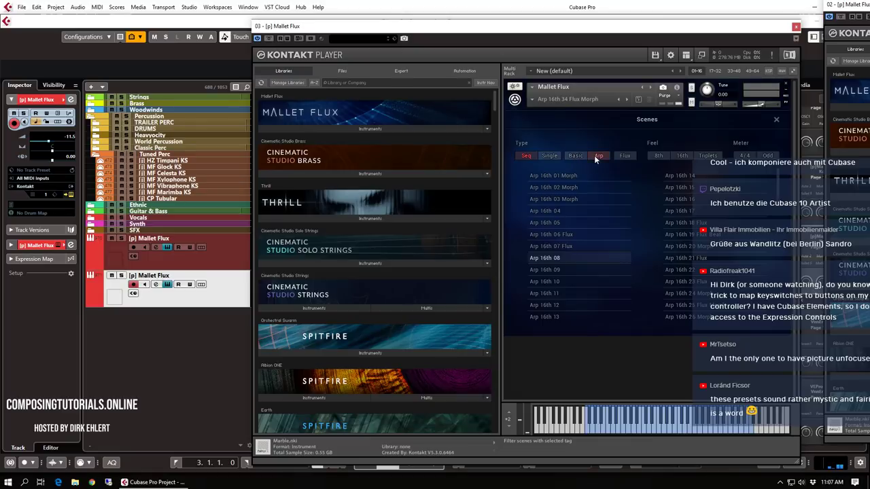
click(628, 156)
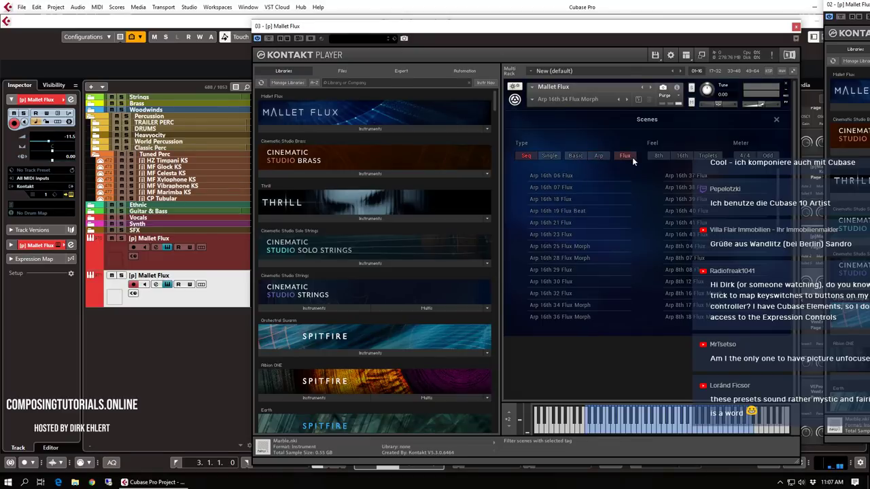
click(691, 198)
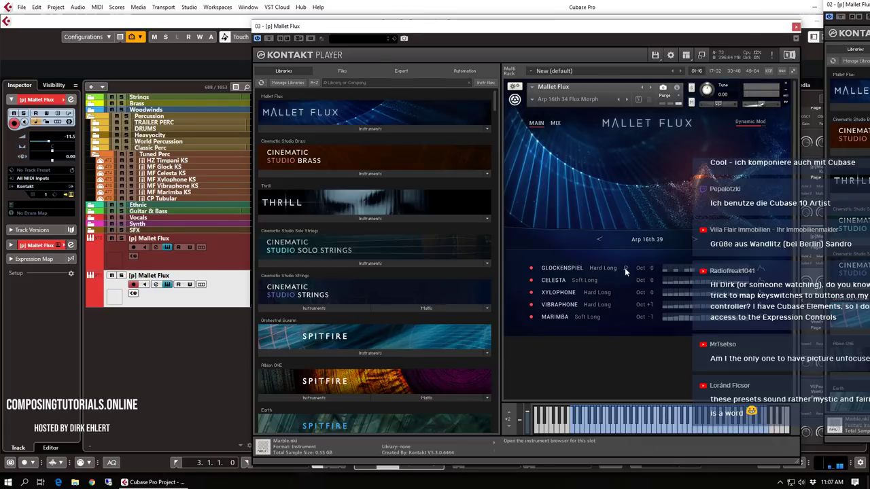
Mute the xylophone slot in the Arp 16th 39 scene and move the instrument window out of the way
click(531, 269)
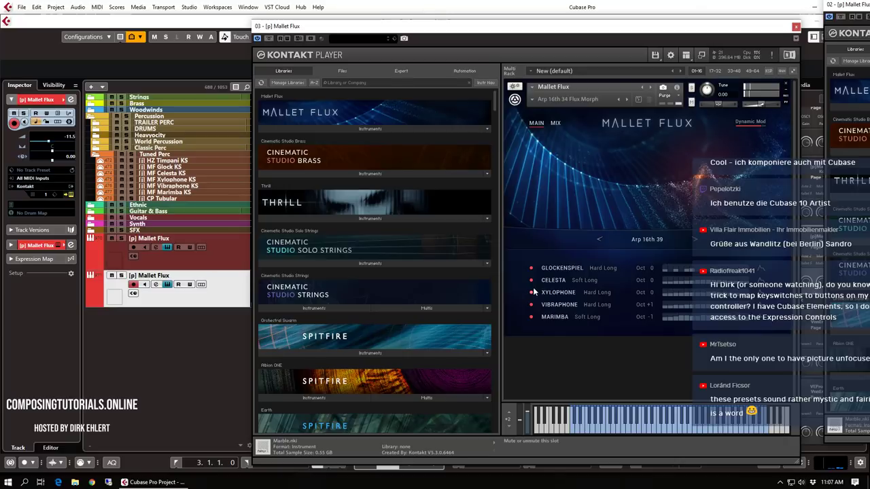
click(531, 294)
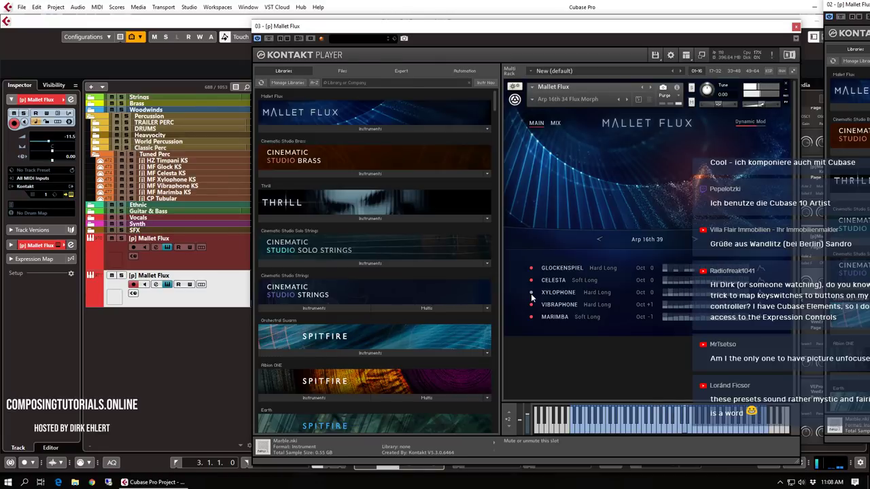
click(795, 26)
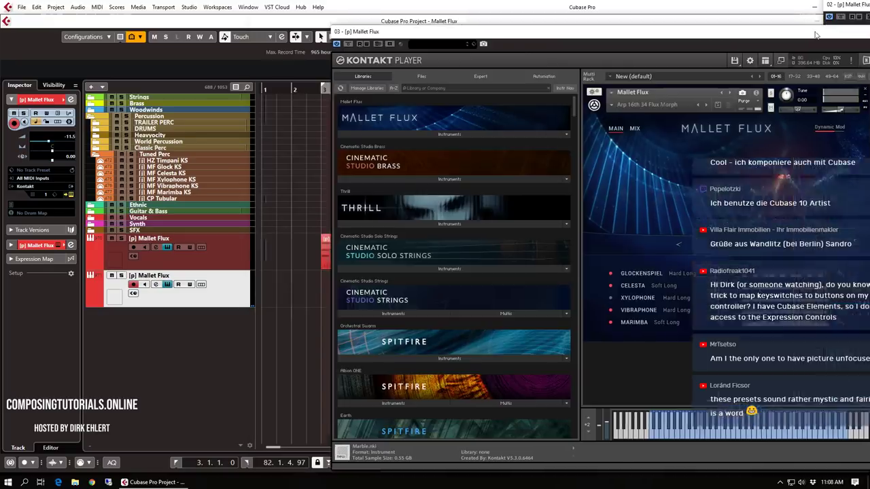
Play the Mallet Flux part briefly from bar 3 and check its notes and modulation in the editor
key(space)
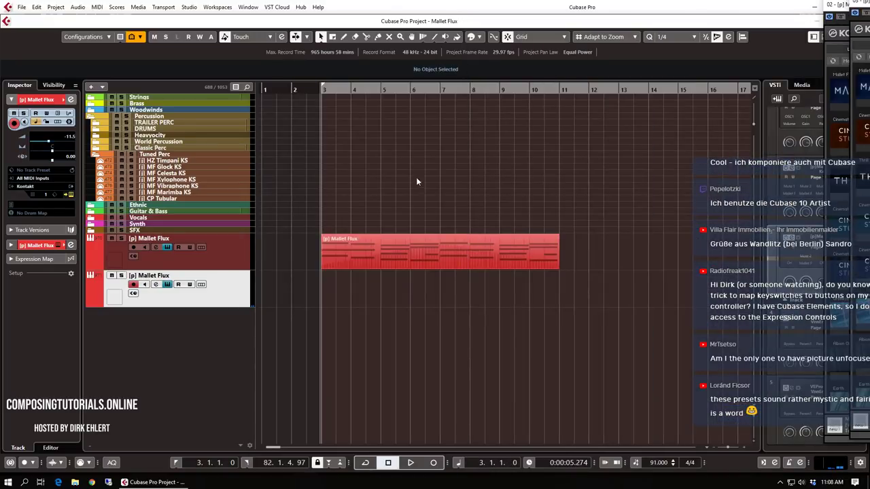
click(292, 90)
key(space)
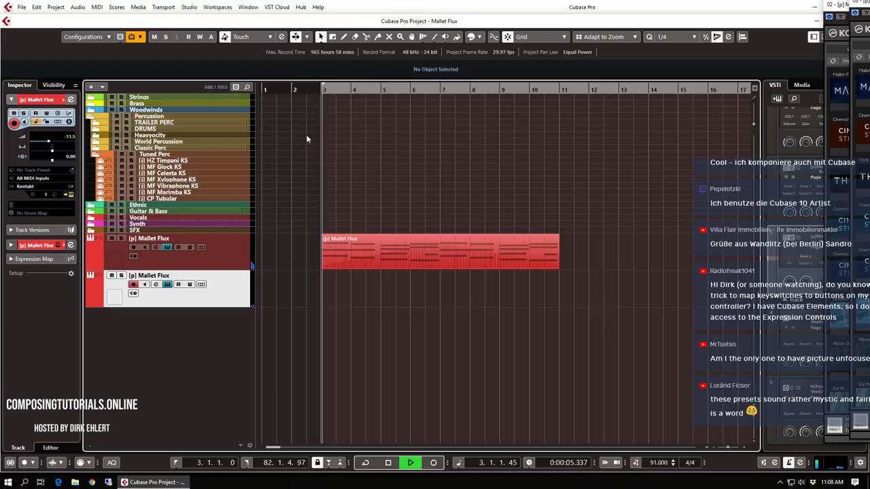
key(space)
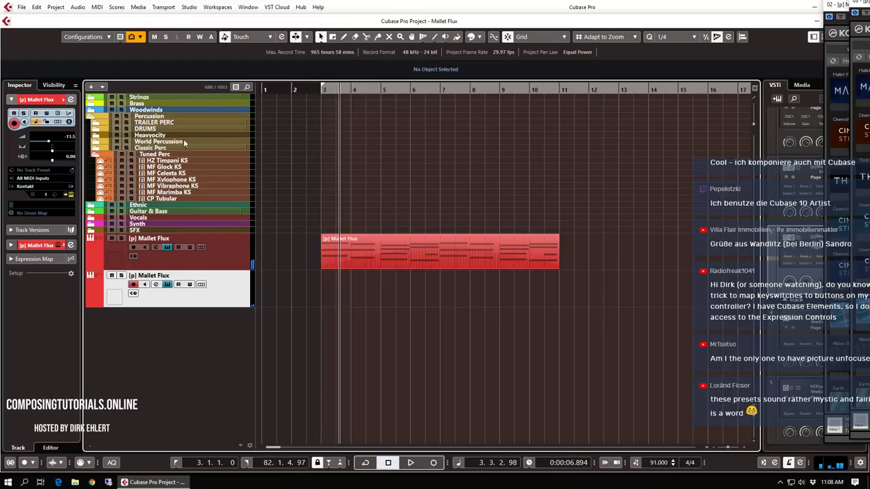
double_click(407, 244)
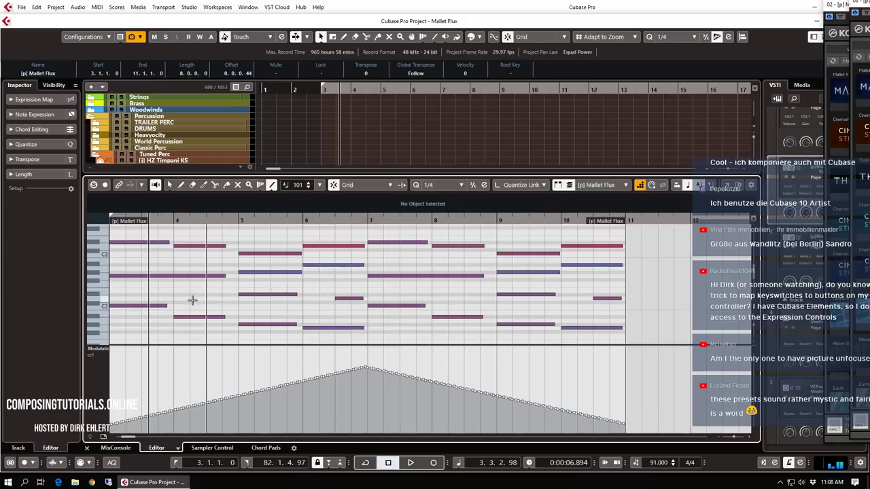
key(Return)
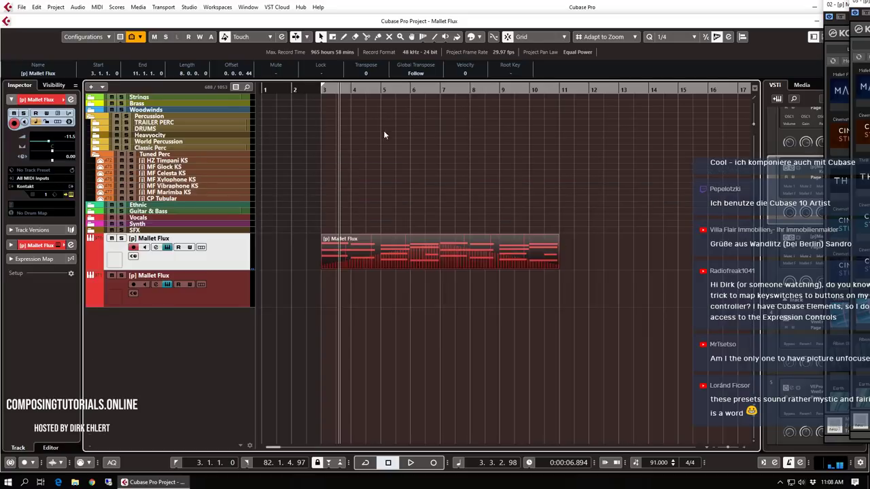
click(290, 90)
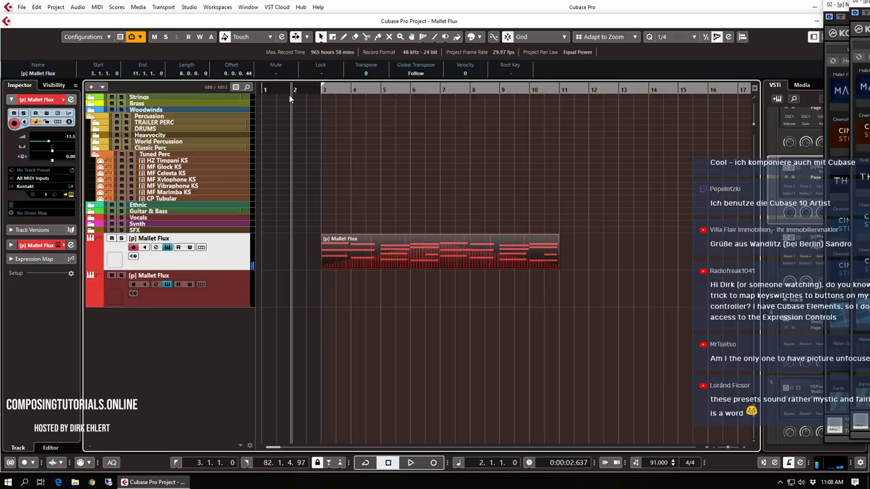
Transpose all notes of the Mallet Flux part up seven semitones and close the editor
double_click(422, 252)
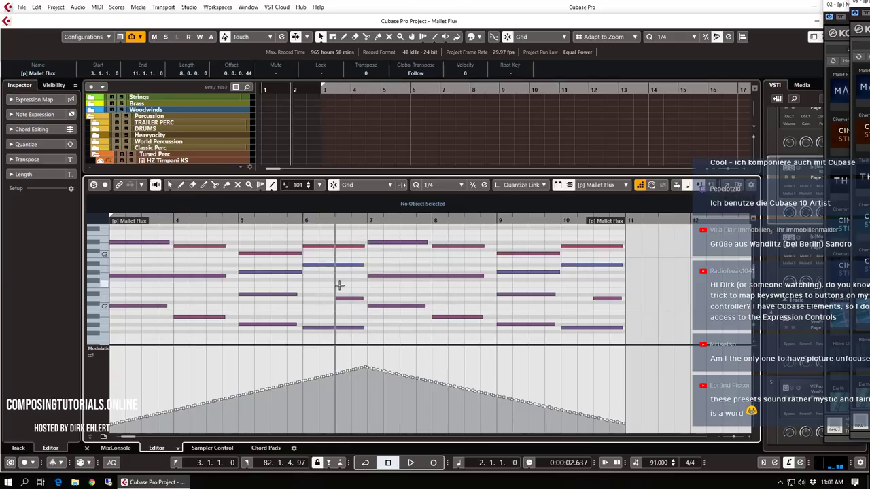
key(ctrl+a)
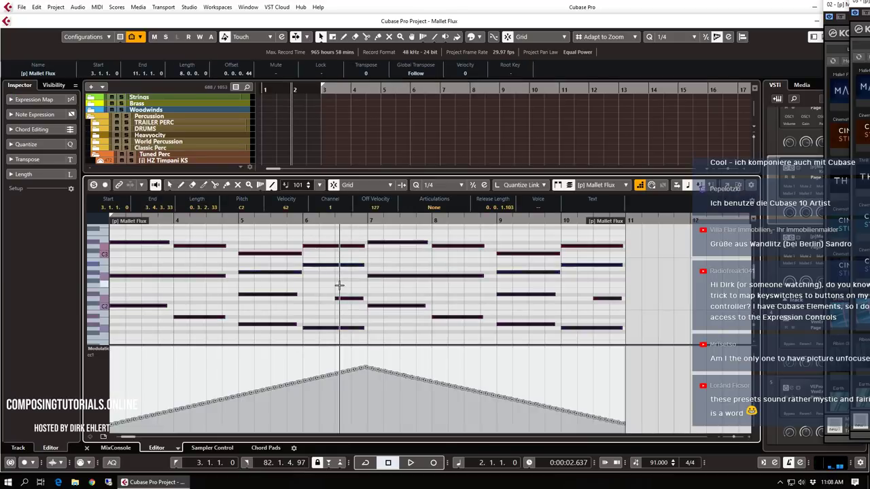
key(Up)
key(Up)
key(Up)
key(Up)
key(Up)
key(Up)
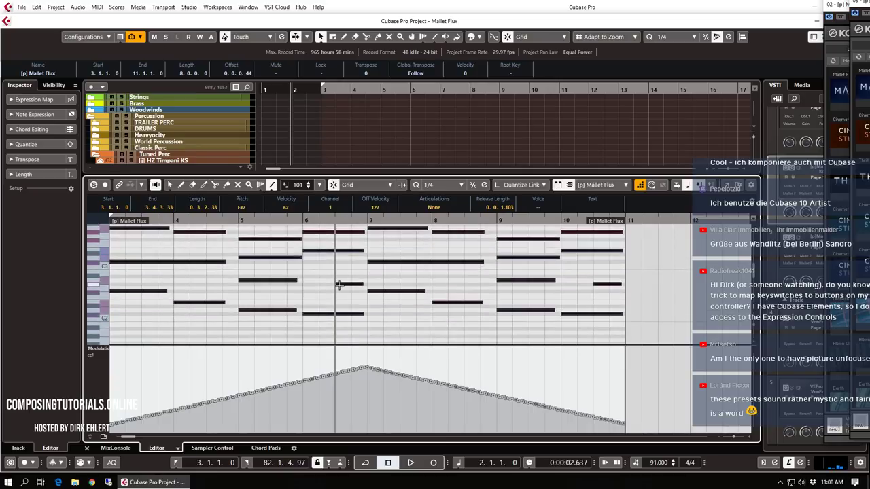
key(Up)
key(Return)
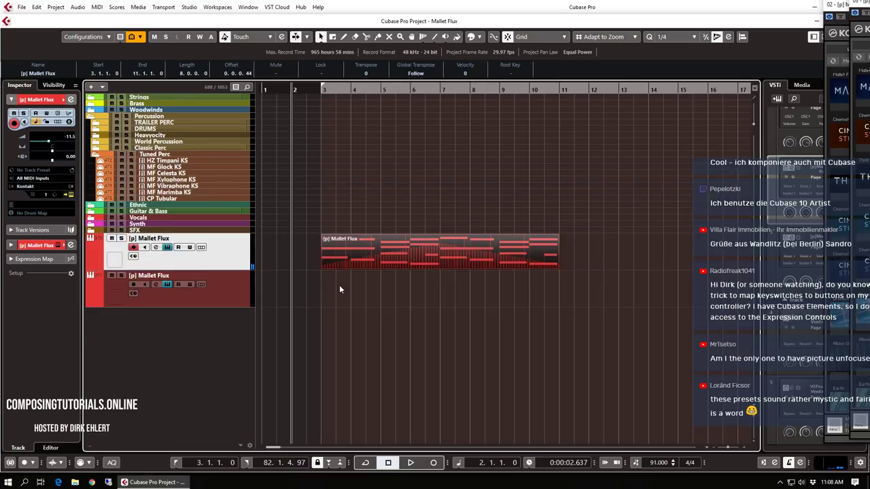
Select the second [p] Mallet Flux track for live playing and audition it against the transposed part from bar 3
double_click(315, 90)
key(g)
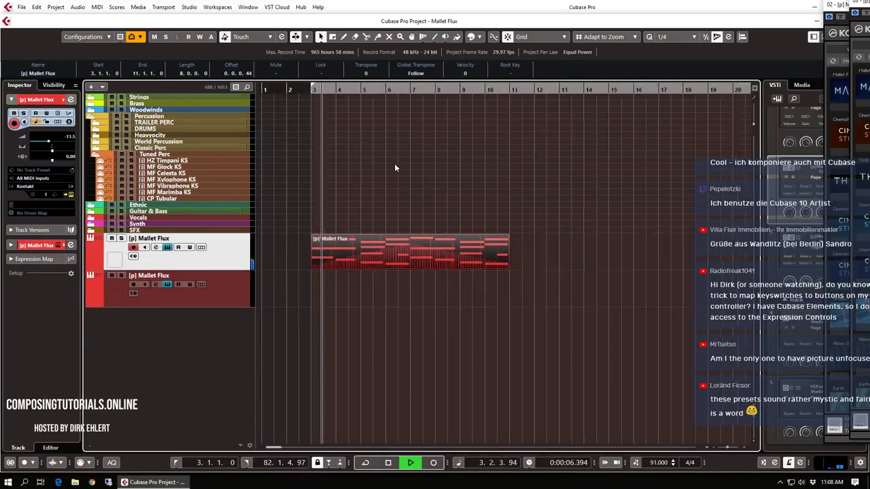
key(h)
key(h)
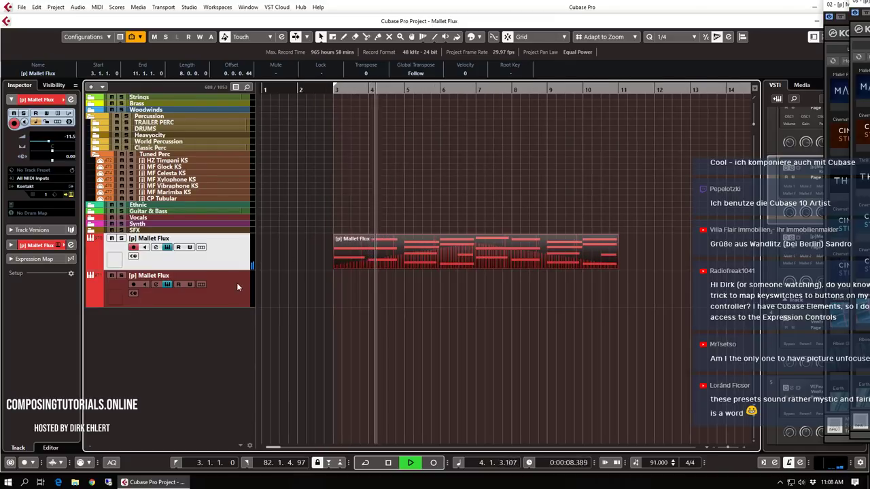
click(237, 286)
key(space)
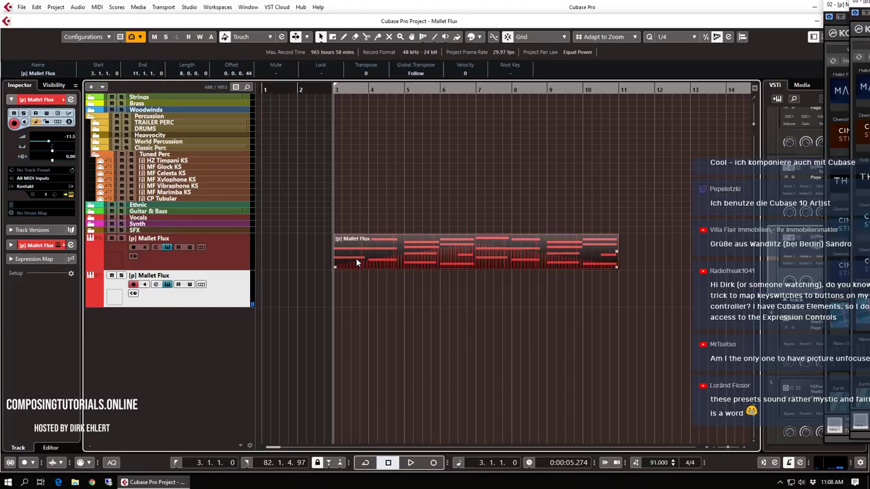
key(space)
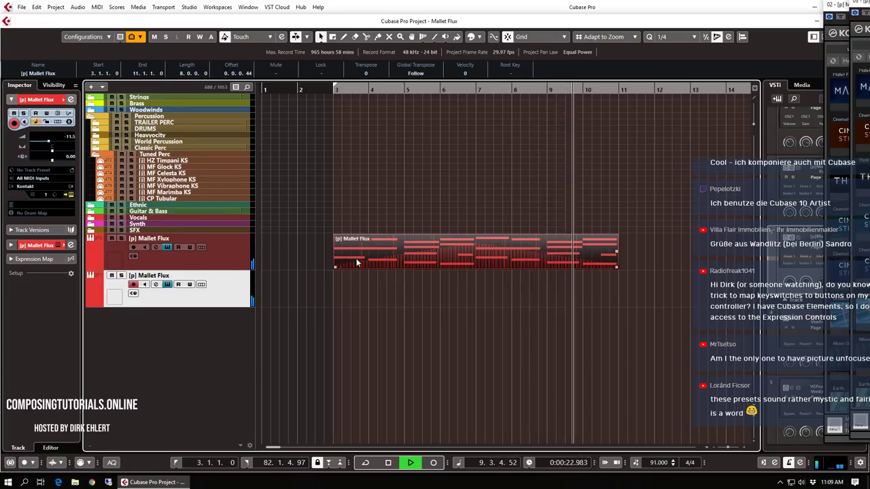
key(space)
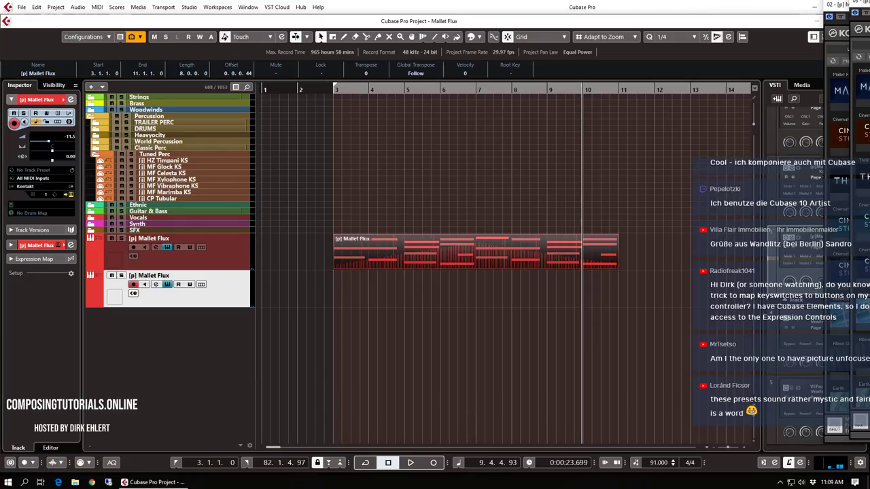
Load the Arp 16th 40 scene in the second Mallet Flux instrument and close its window
drag(869, 3, 334, 19)
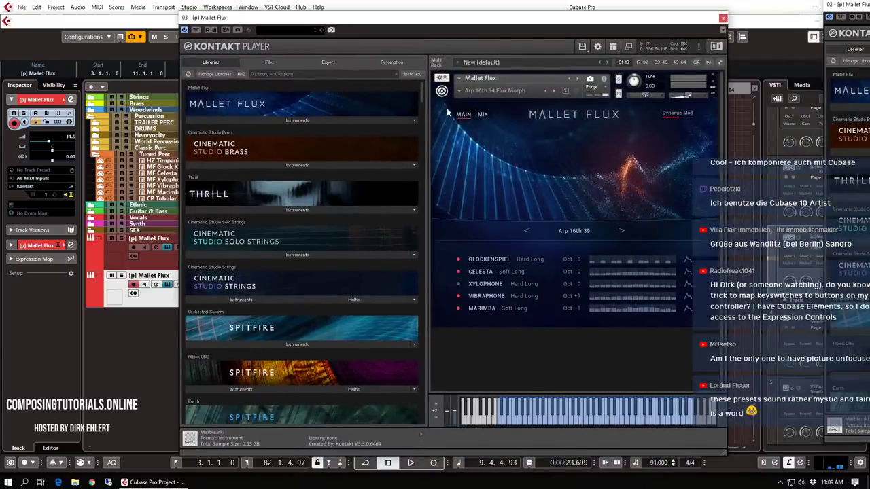
click(620, 232)
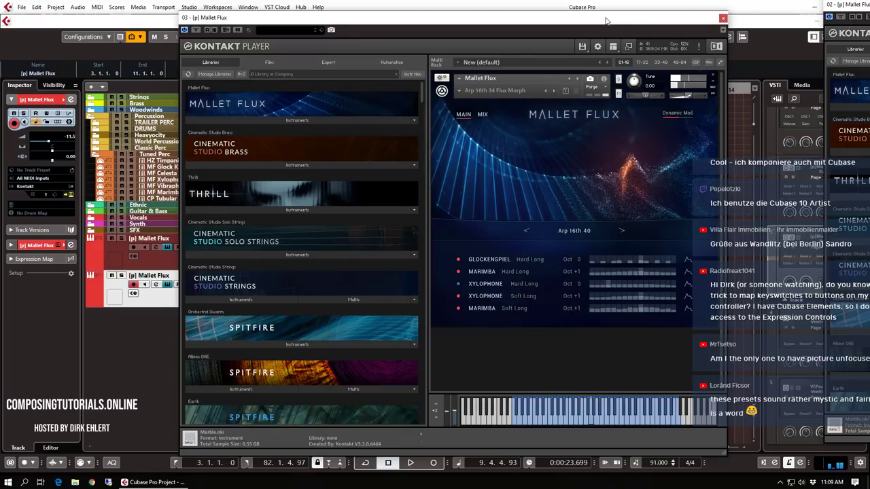
click(722, 18)
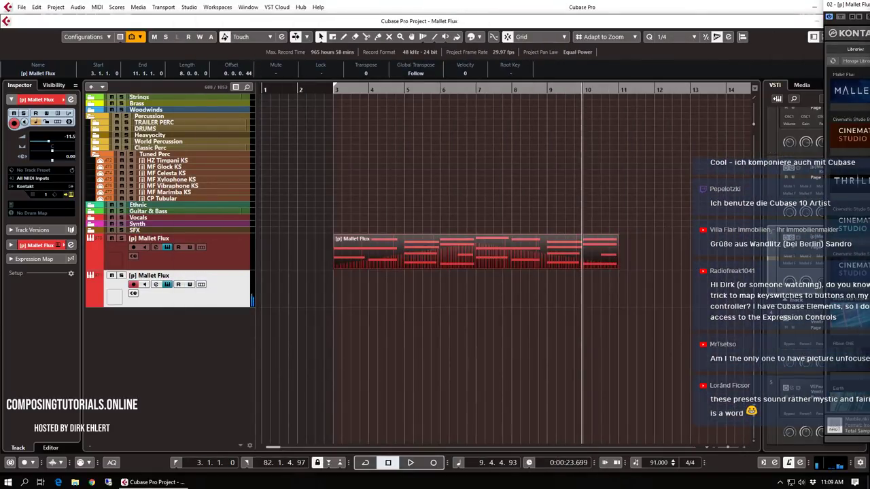
Place the playback cursor and the left locator at bar 2
click(297, 91)
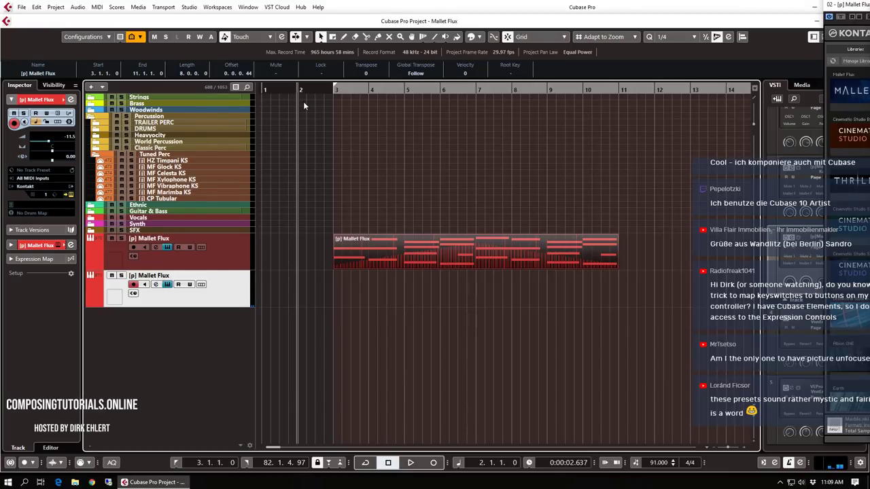
key(KP_1)
click(299, 89)
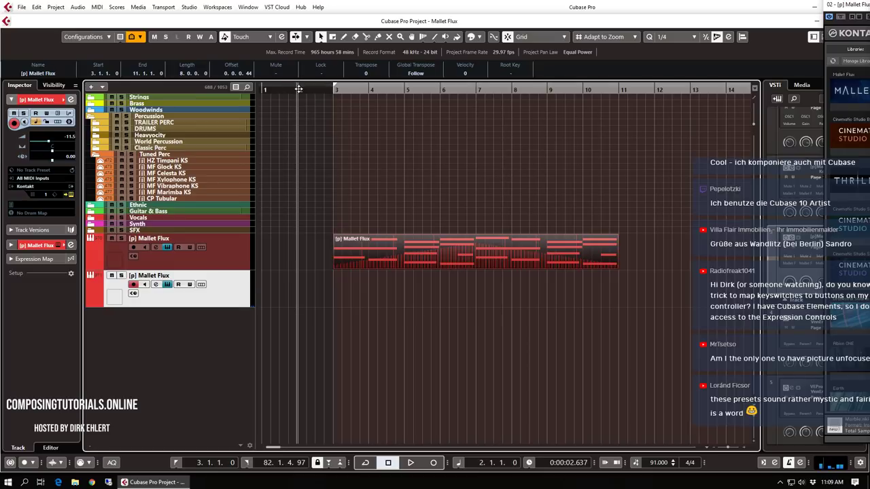
ctrl+click(298, 89)
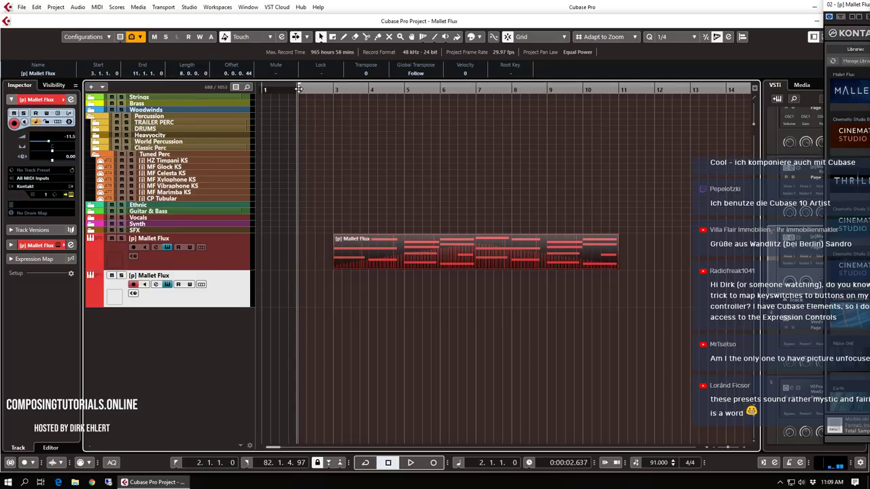
Restart recording with the metronome click toggled and record a take on the second Mallet Flux track from bar 2 to bar 7
key(KP_Multiply)
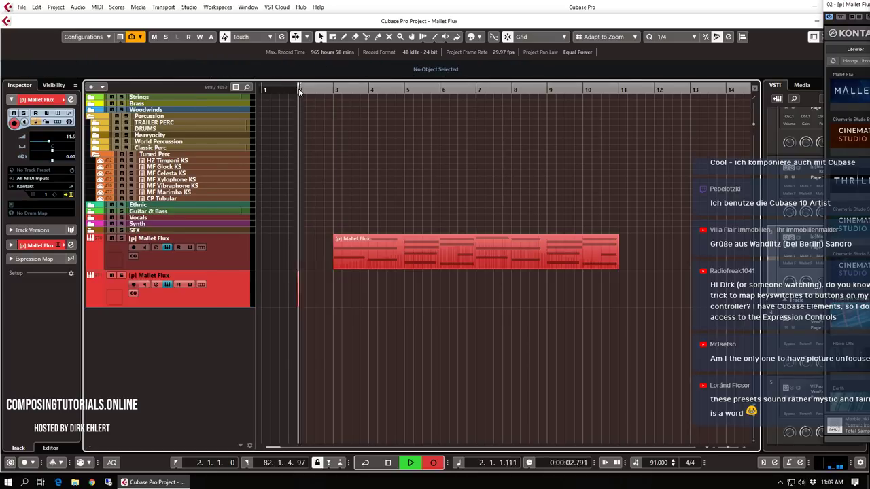
key(KP_0)
key(c)
key(KP_0)
key(KP_Multiply)
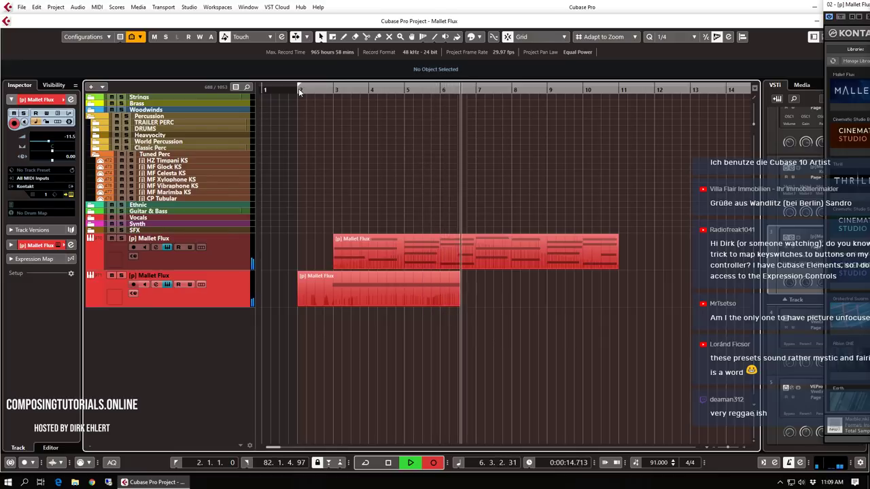
key(space)
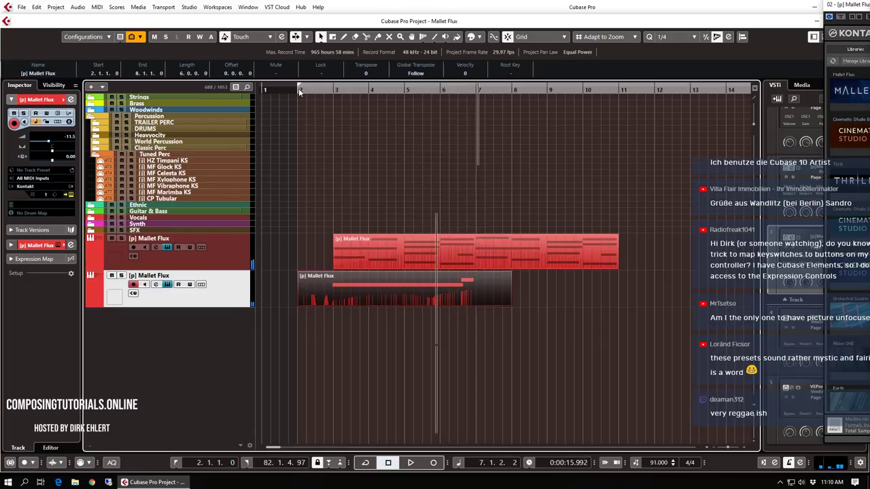
With quantize at 1/8, trim the recorded take on the second Mallet Flux track to run from bar 3 to bar 7
key(Return)
right_click(436, 271)
click(446, 274)
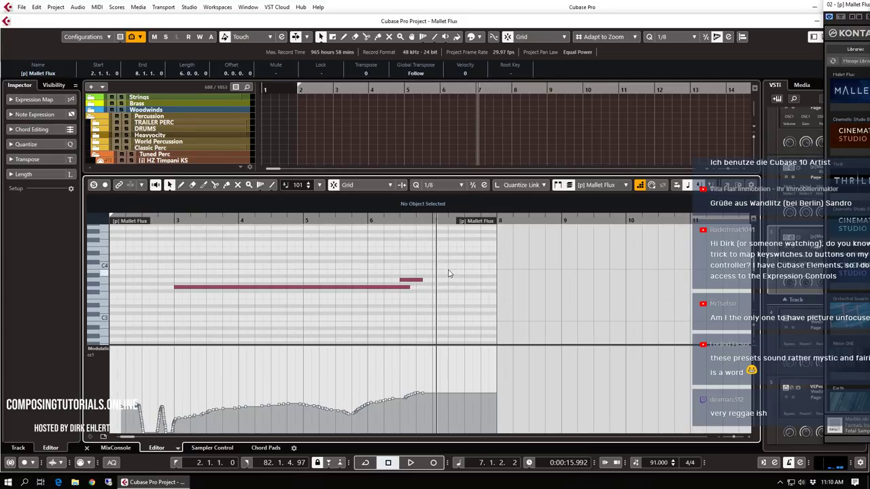
drag(484, 223, 417, 224)
drag(142, 225, 198, 230)
key(Return)
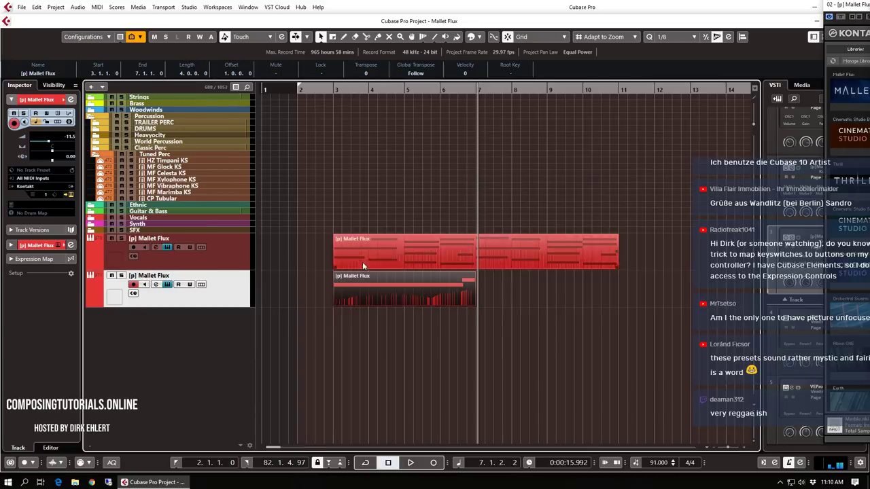
Duplicate the trimmed part directly behind itself at bar 7 and play both Mallet Flux tracks from bar 3 without the metronome click
key(ctrl+d)
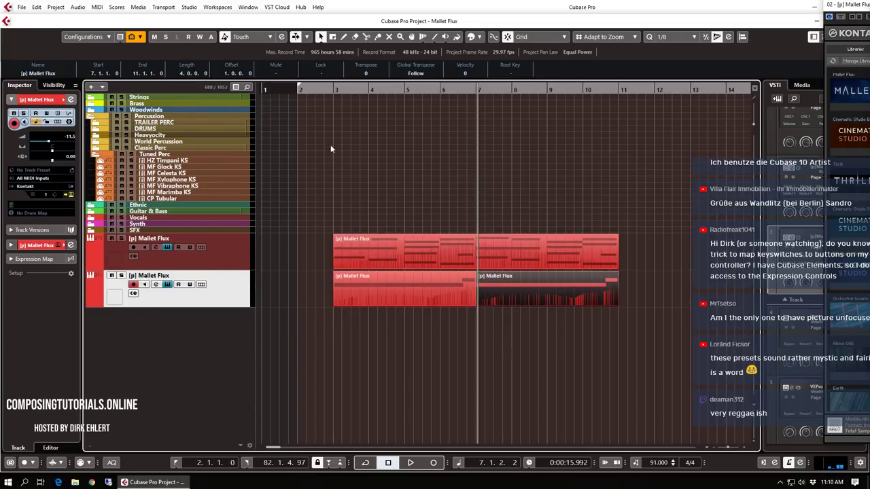
click(332, 90)
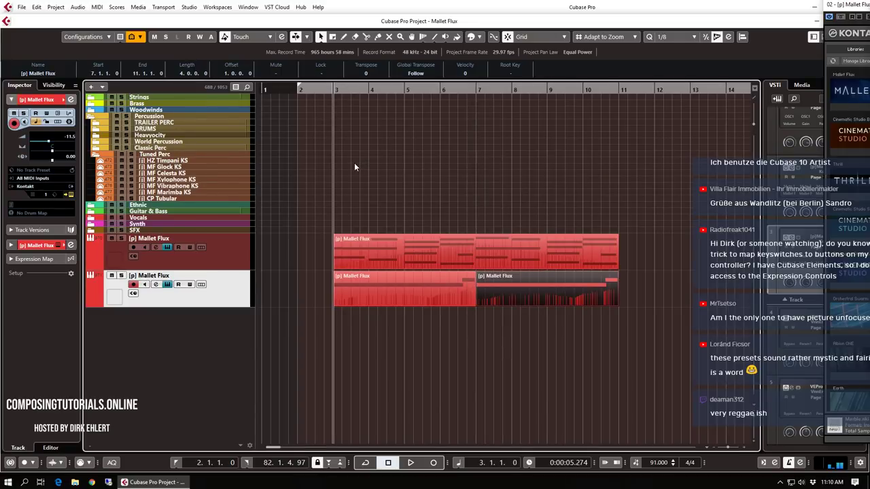
key(space)
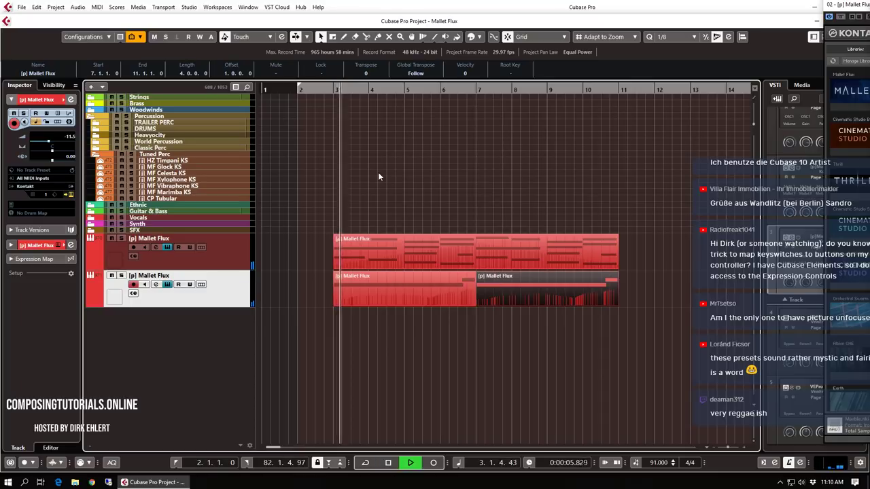
key(h)
key(h)
key(h)
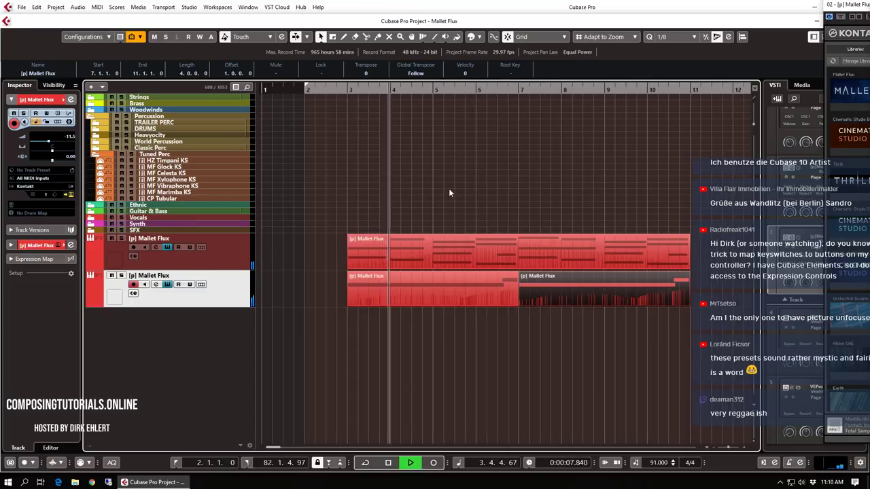
key(g)
key(g)
key(g)
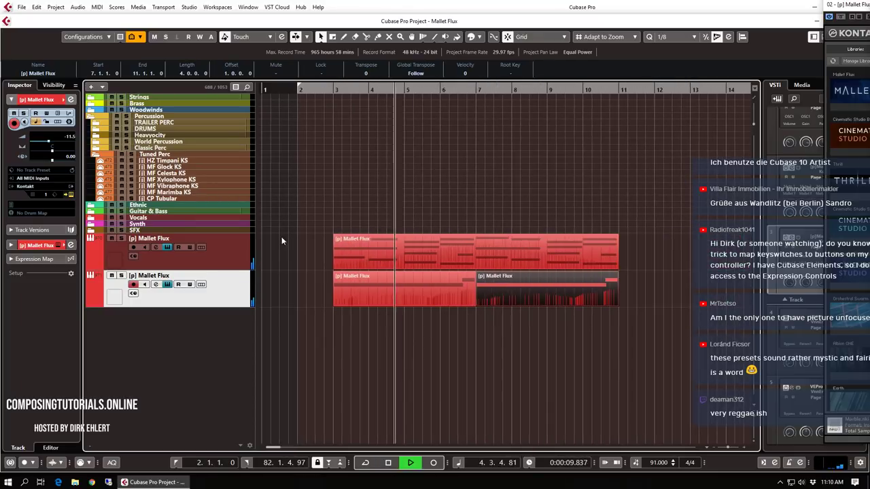
Expand the Strings and CSS folders, stop playback and select the CSS ENS Long track
click(95, 98)
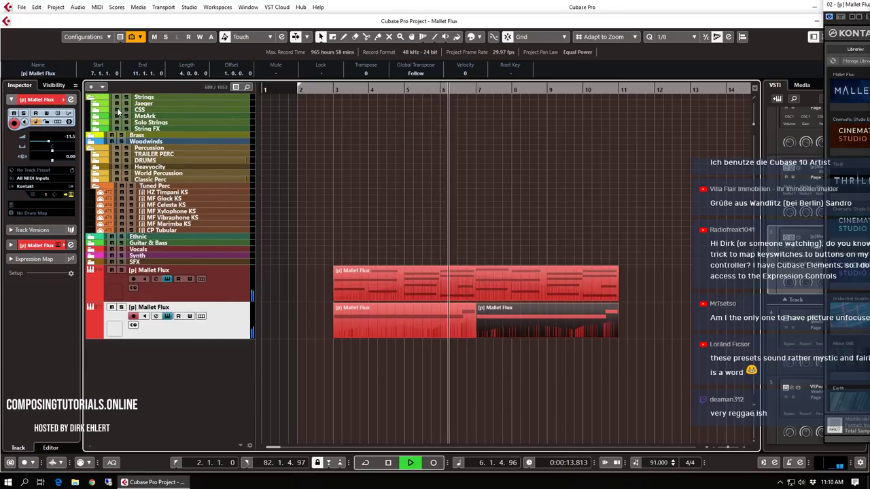
key(space)
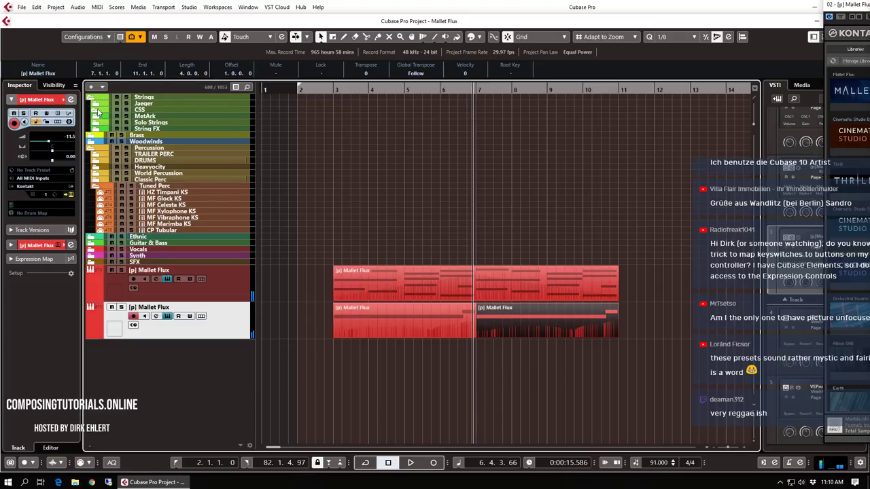
click(98, 111)
click(176, 181)
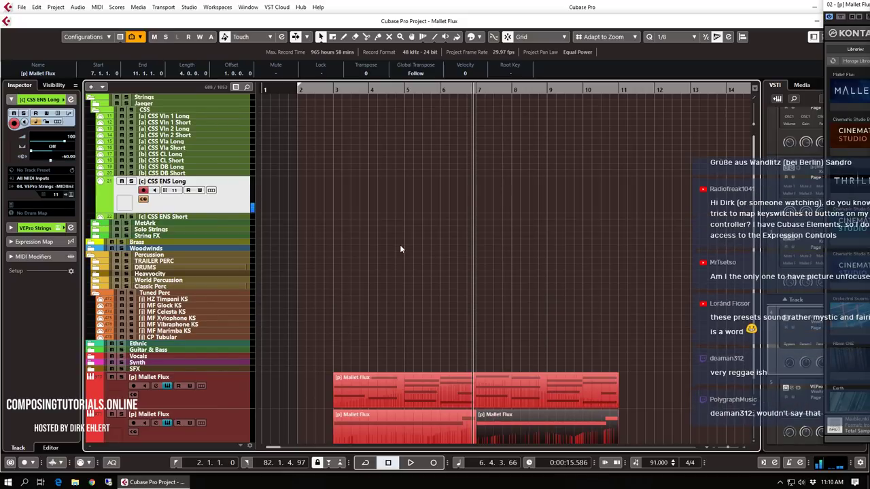
Perform a string part along with playback from bar 2 and capture it on CSS ENS Long with Retrospective Record
key(space)
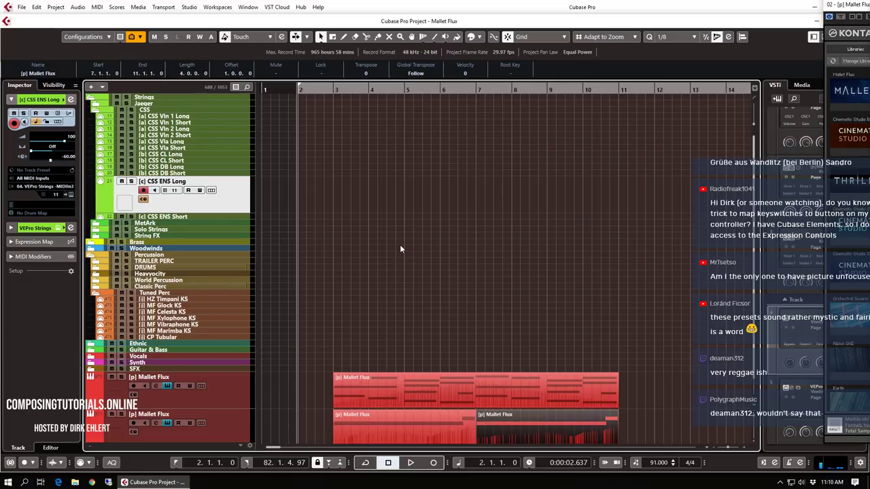
key(space)
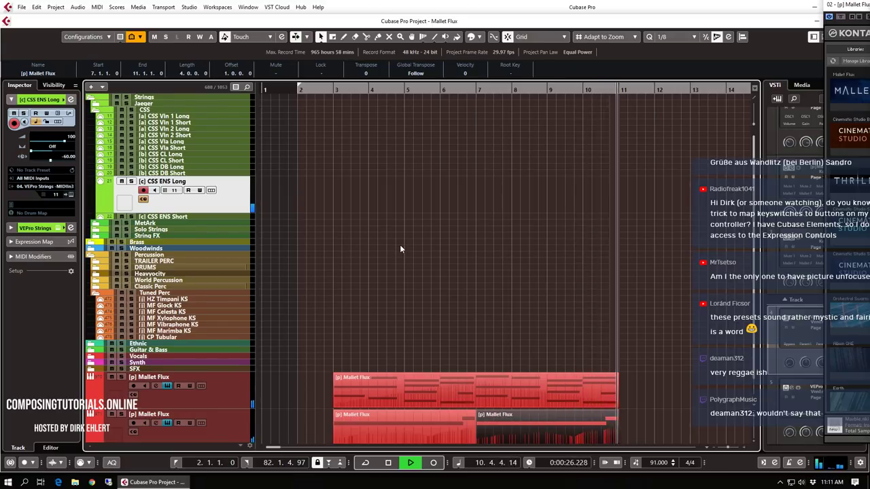
key(space)
key(shift+KP_Multiply)
Quantize the notes of the CSS ENS Long part to 1/4
key(Return)
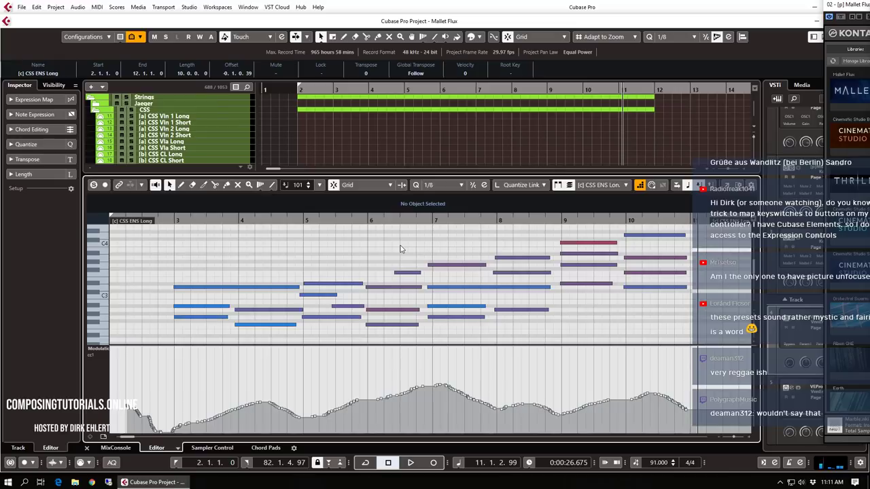
click(442, 185)
click(454, 211)
key(q)
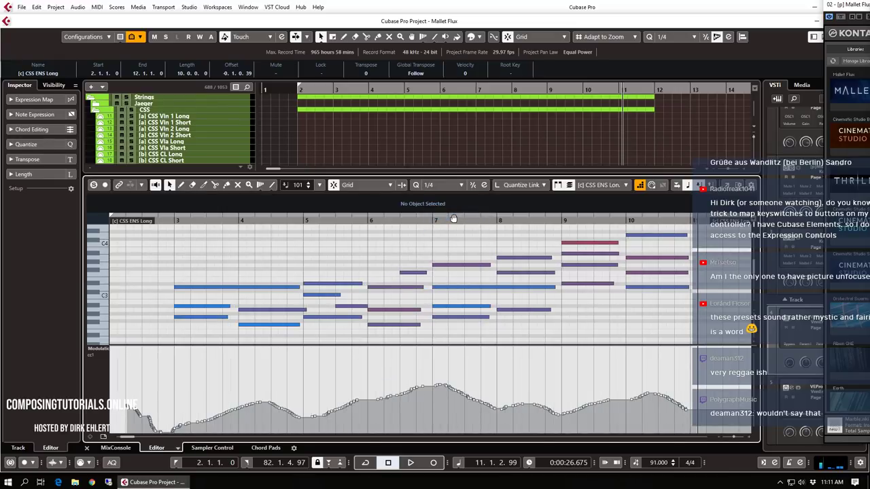
key(Return)
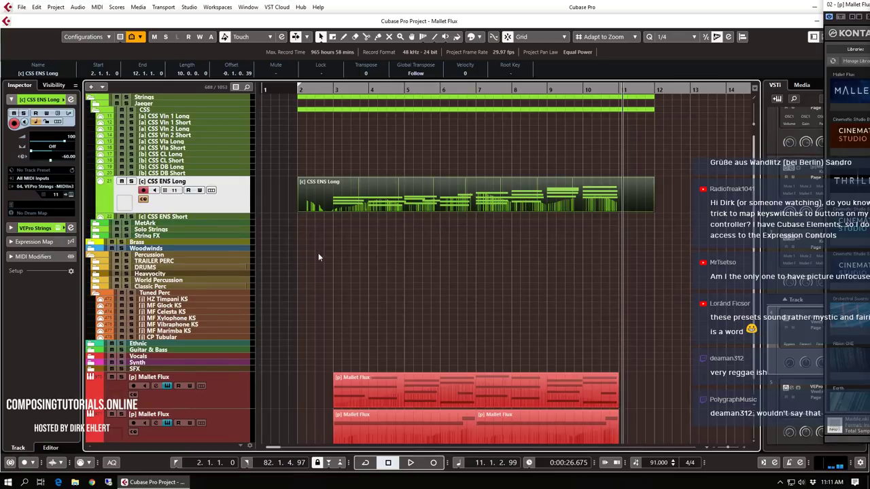
Record a take on the MF Marimba KS track from bar 2 to bar 11 with the metronome click on
key(KP_1)
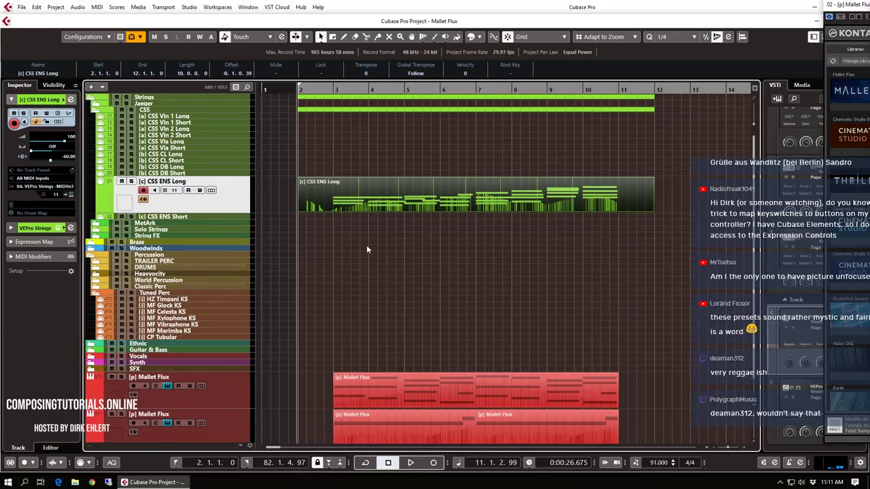
click(182, 331)
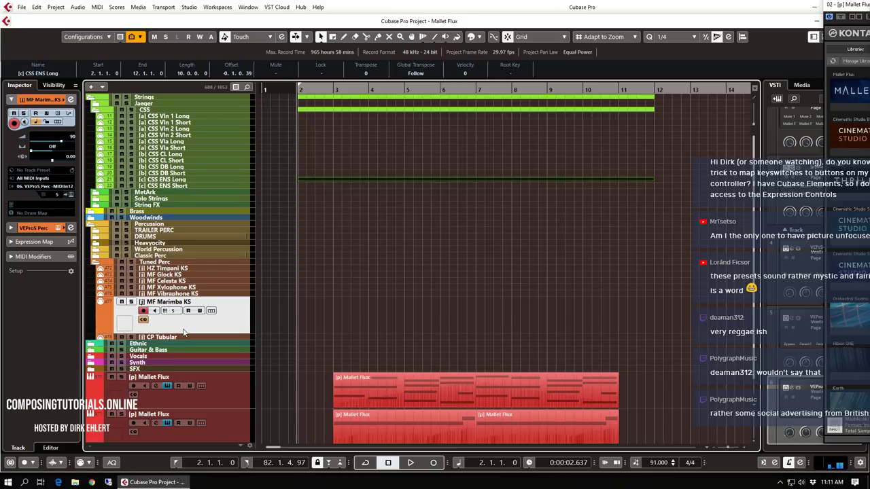
key(KP_Multiply)
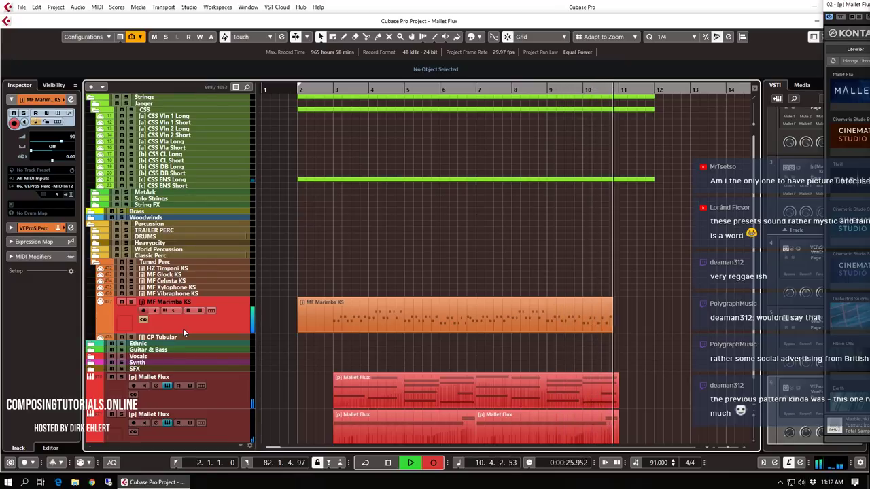
key(space)
With quantize at 1/16, trim the marimba part's start to bar 3 and lower its loudest note velocities to about 81
key(Return)
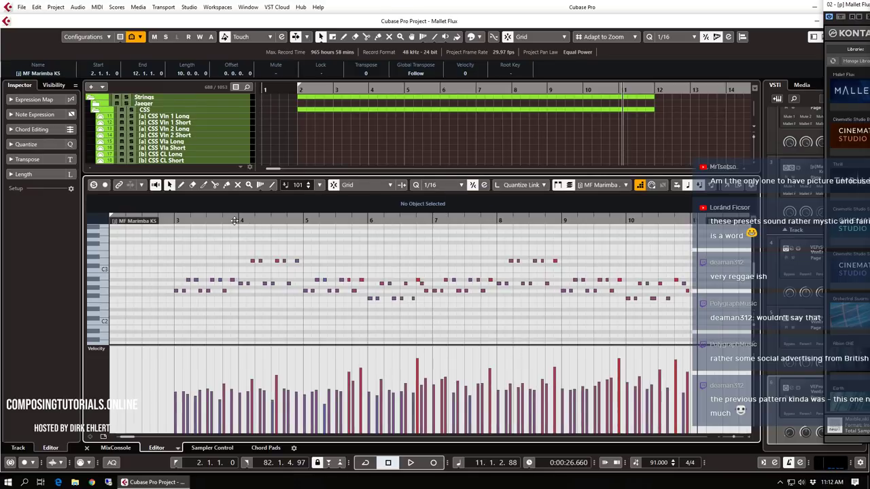
mouse_move(150, 224)
mouse_down()
mouse_move(210, 226)
mouse_move(192, 225)
mouse_up()
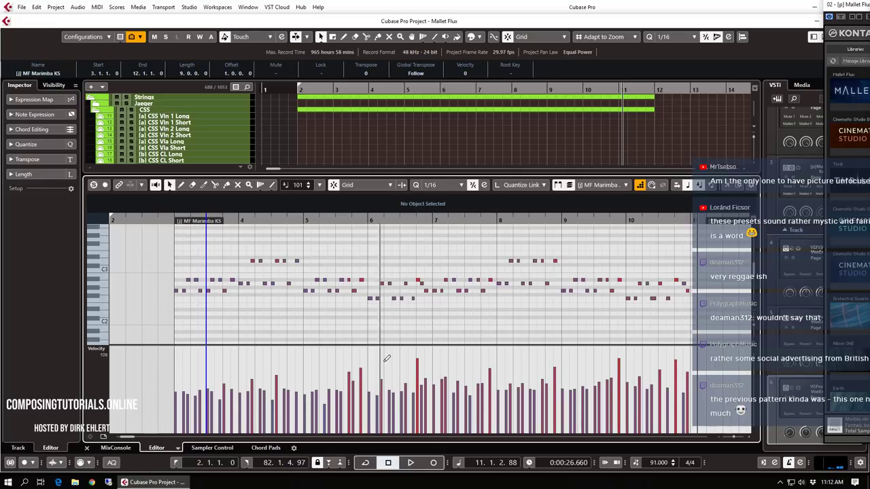
click(349, 376)
click(360, 378)
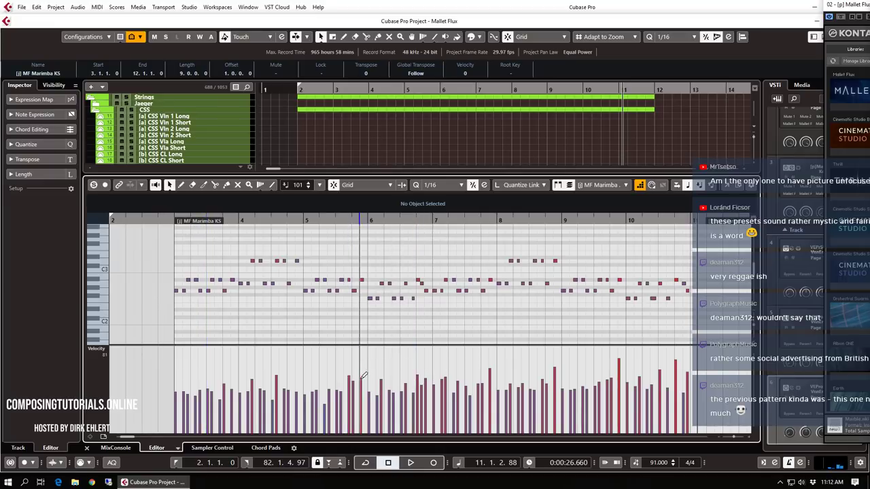
click(491, 377)
click(555, 377)
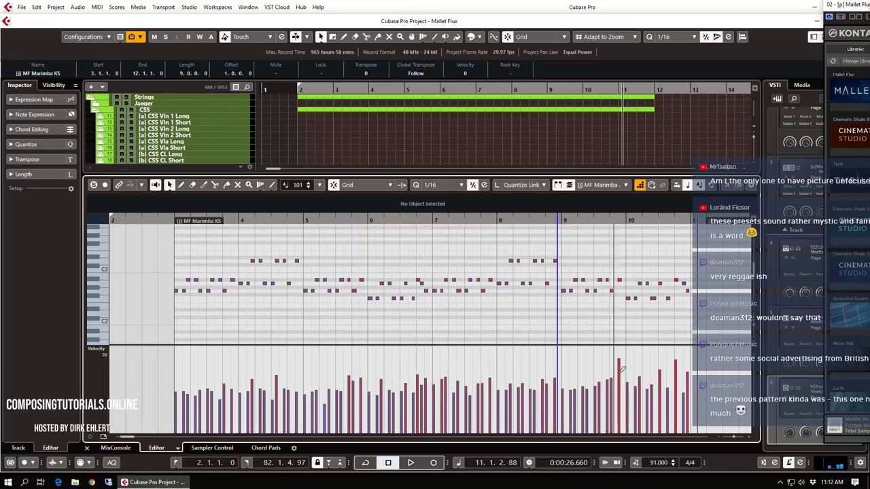
click(618, 378)
click(677, 376)
key(Return)
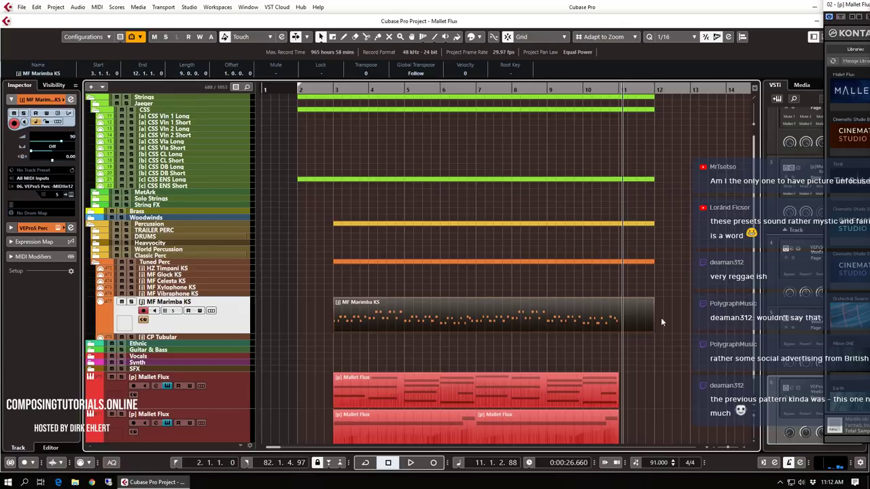
Shorten the marimba part to end at bar 11 and play the arrangement from bar 2 with the metronome click off
drag(654, 331, 617, 331)
click(299, 91)
key(space)
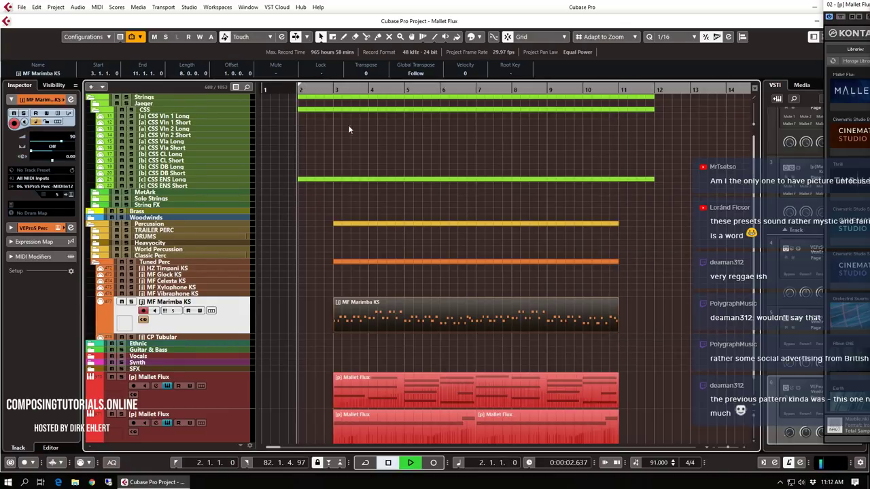
key(c)
key(h)
key(h)
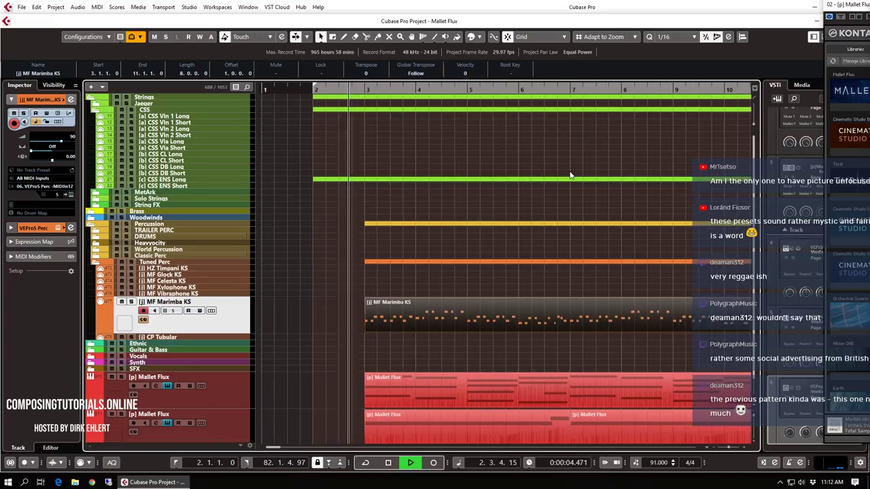
key(g)
key(g)
key(g)
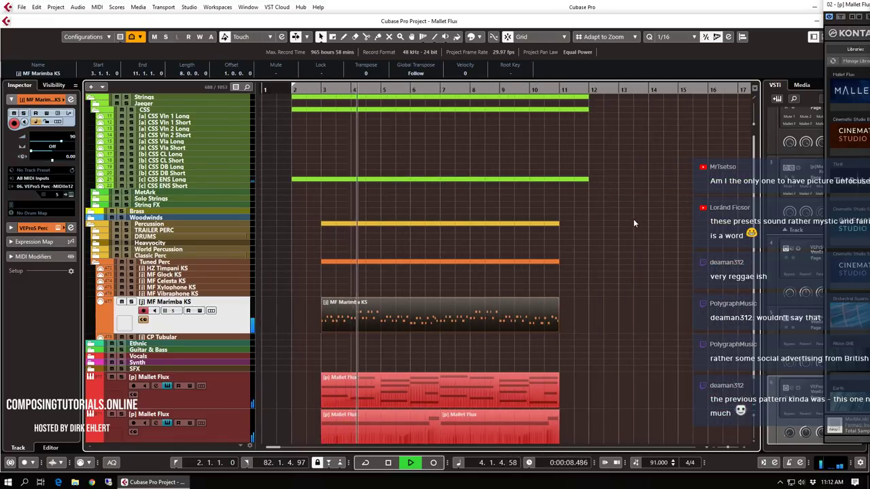
Trim the CSS ENS Long part to run from bar 3 to bar 11 and deselect it
scroll(637, 216, down, 1)
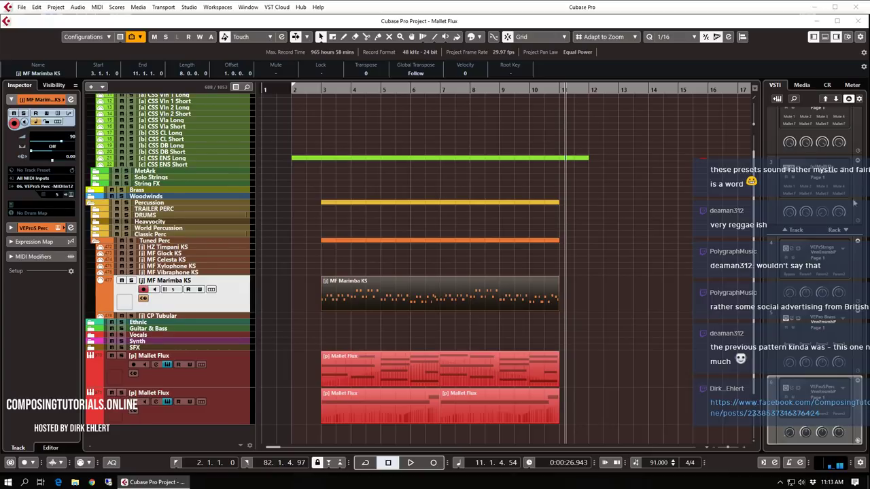
click(406, 158)
double_click(462, 178)
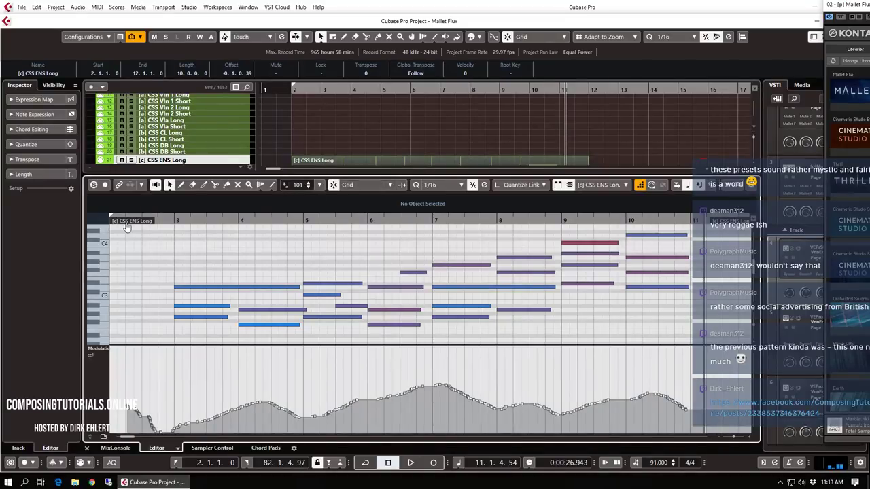
drag(126, 227, 191, 226)
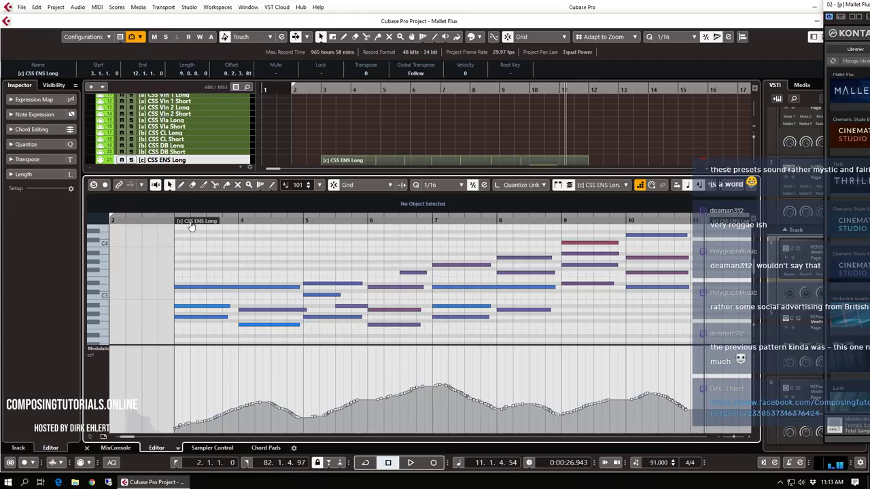
drag(744, 225, 680, 225)
key(Return)
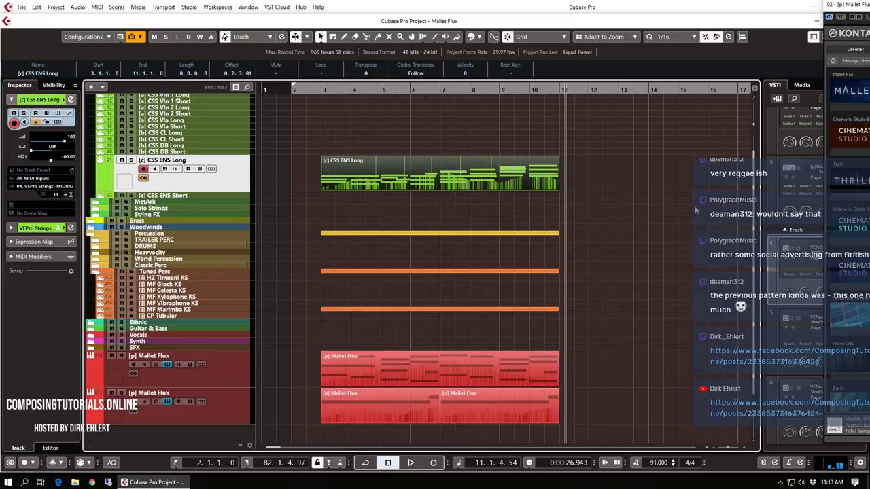
click(646, 174)
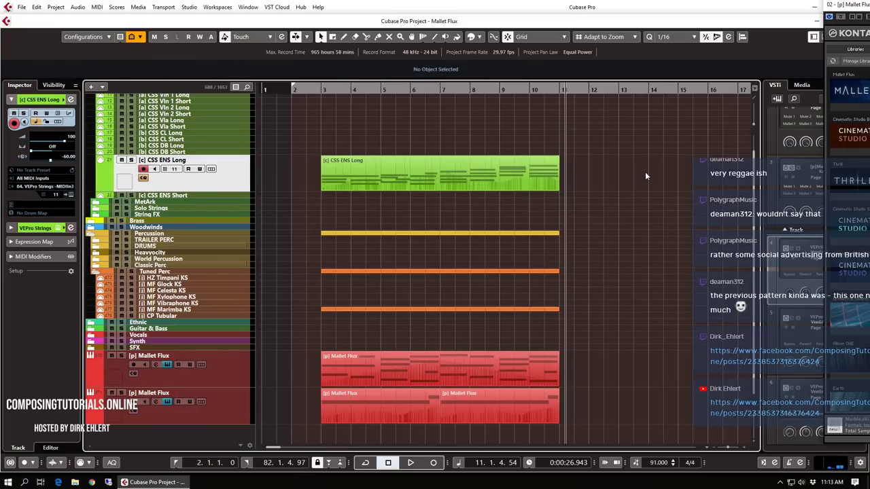
Play the full arrangement from bar 2 and set the CSS ENS Long track's volume to 80
key(KP_1)
key(space)
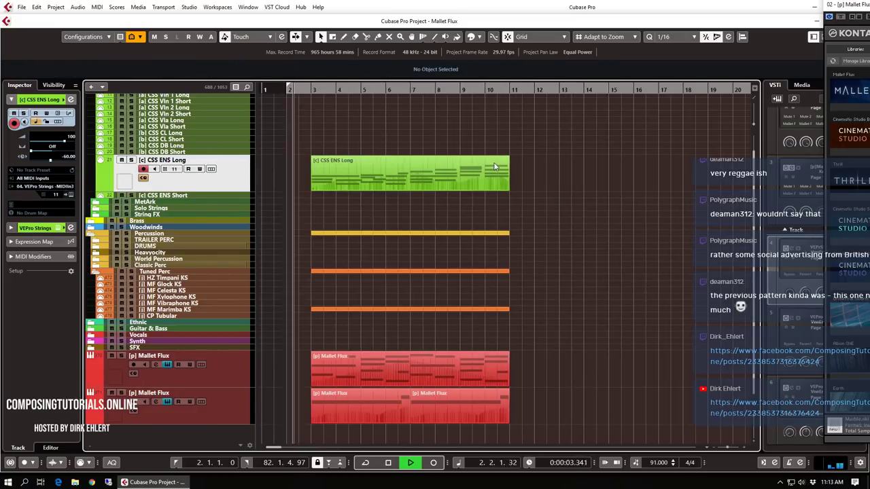
key(g)
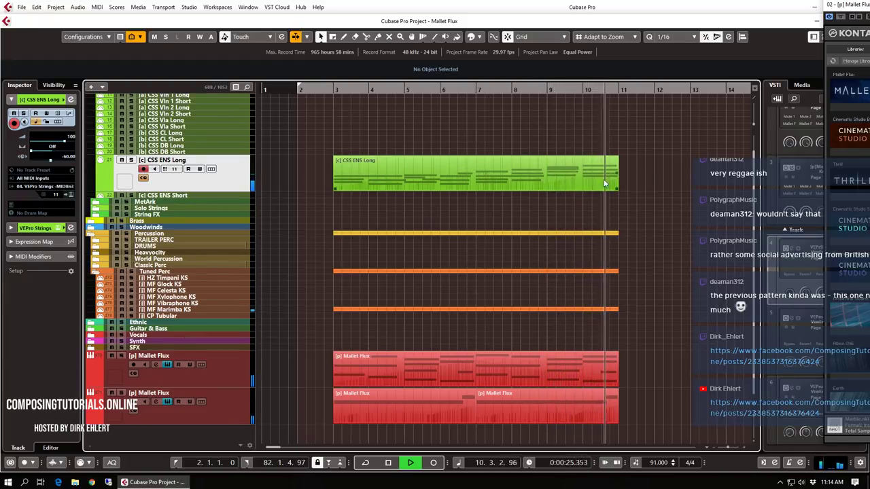
key(space)
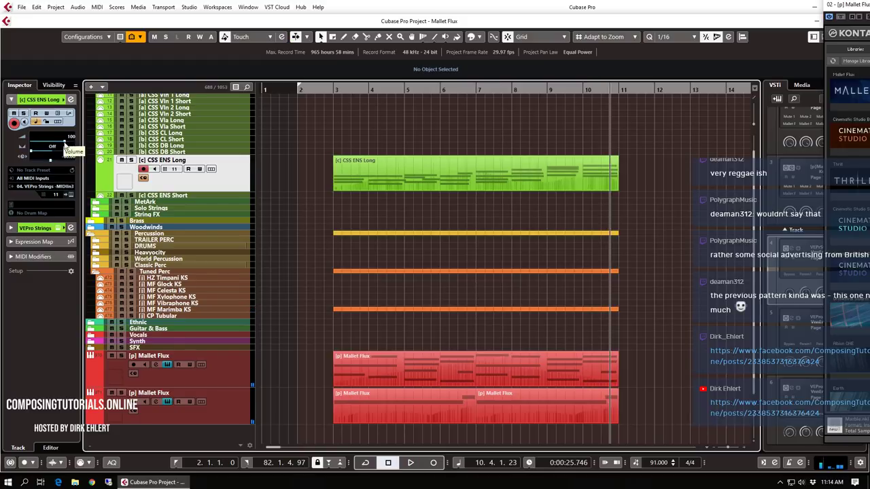
drag(64, 145, 62, 145)
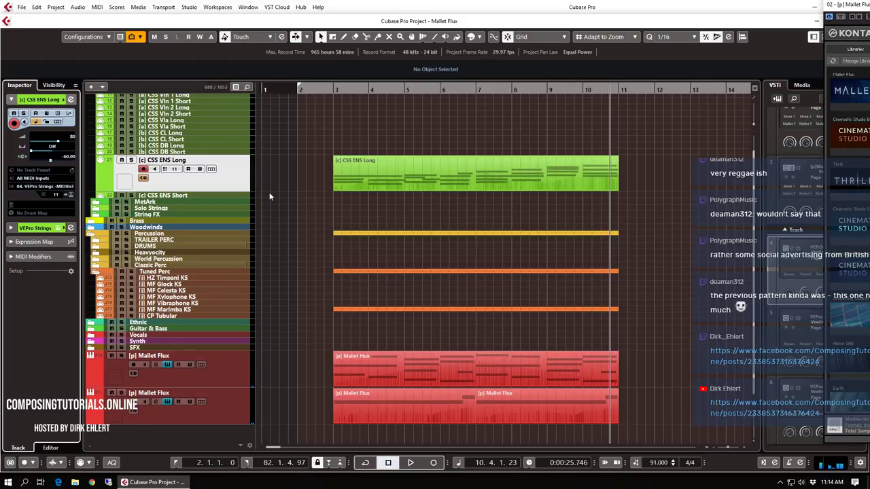
Expand the World Percussion folder and select the Afr Dun Large track
click(163, 261)
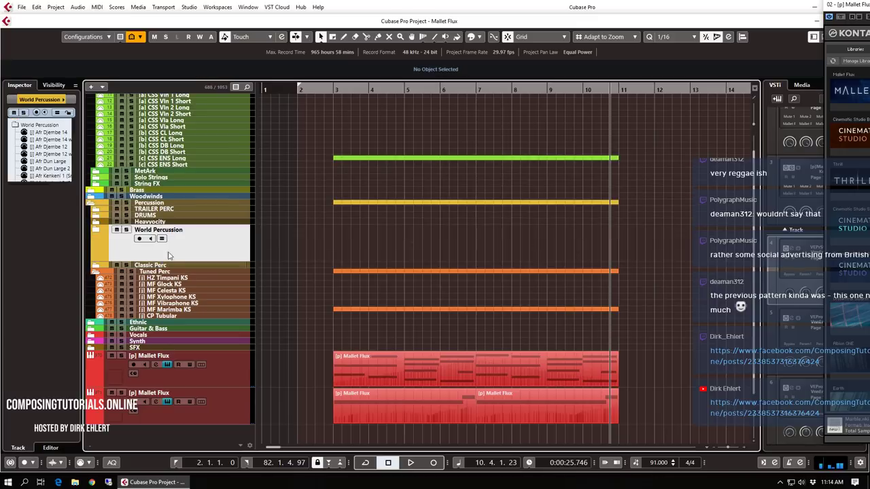
click(100, 232)
scroll(408, 225, down, 8)
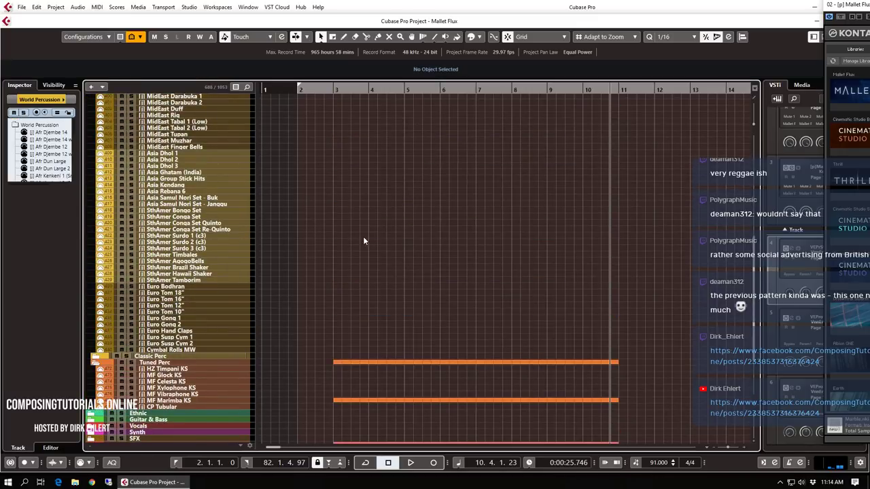
scroll(219, 292, up, 3)
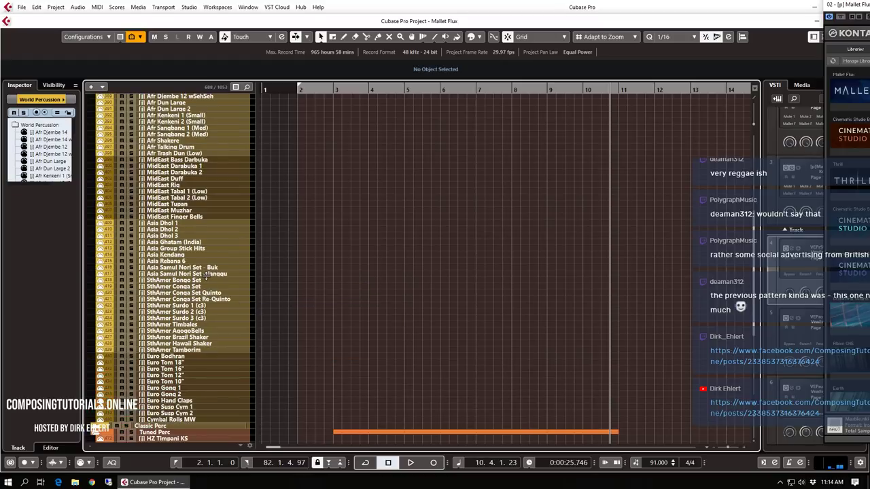
scroll(229, 167, up, 3)
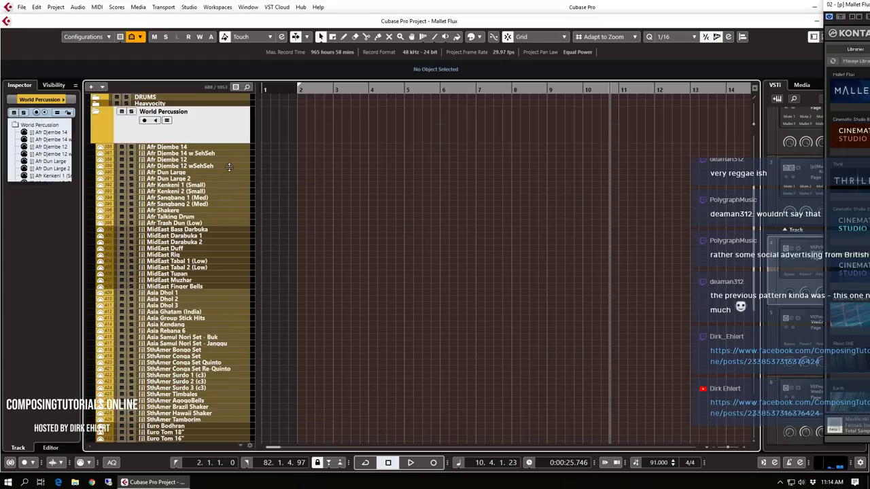
click(186, 174)
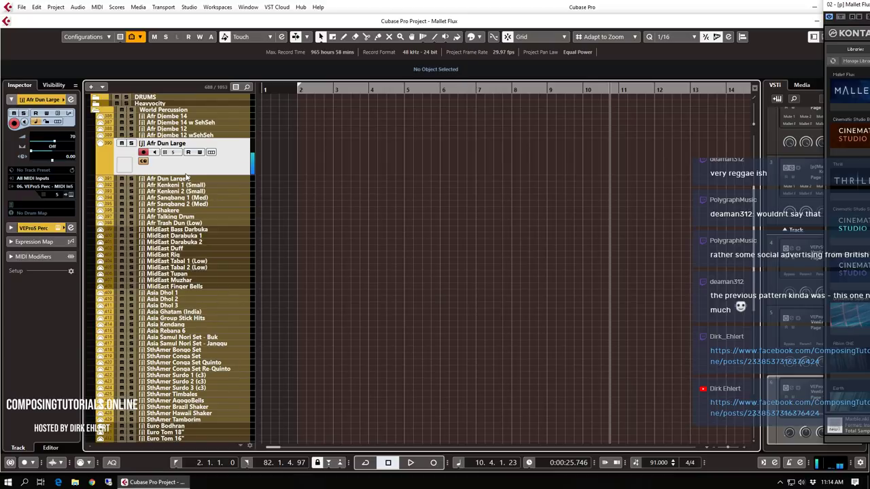
key(space)
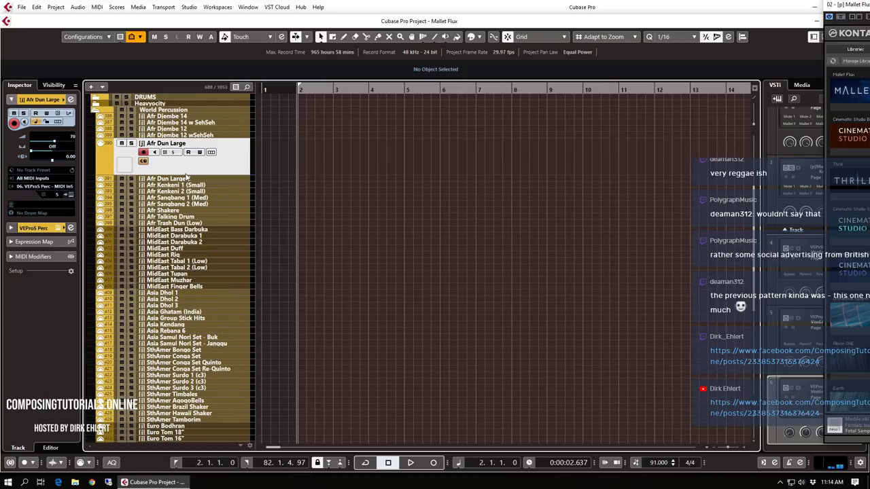
key(KP_Multiply)
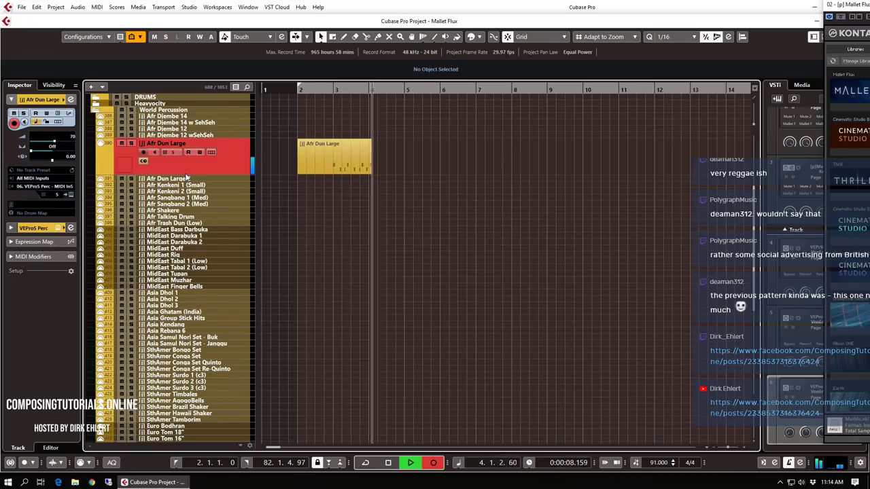
key(space)
key(ctrl+z)
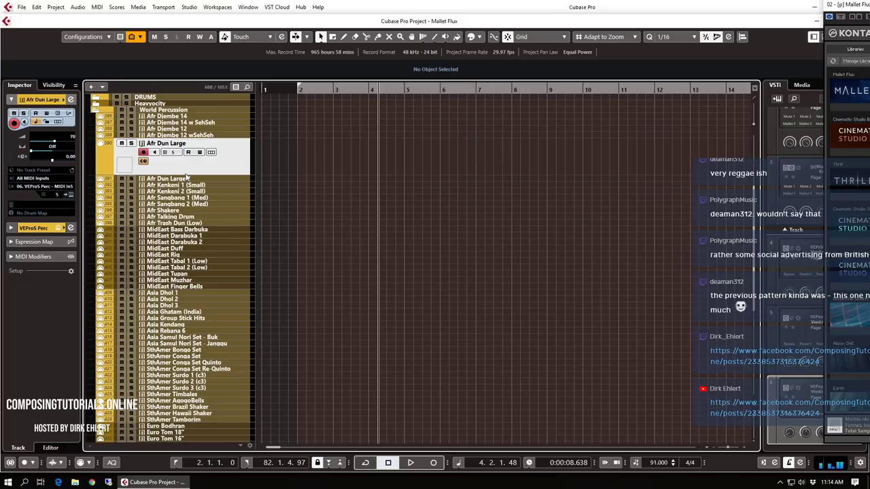
Record a two-note drum pattern on C3 and D3 on Afr Dun Large and trim the part's start to bar 3
key(KP_Multiply)
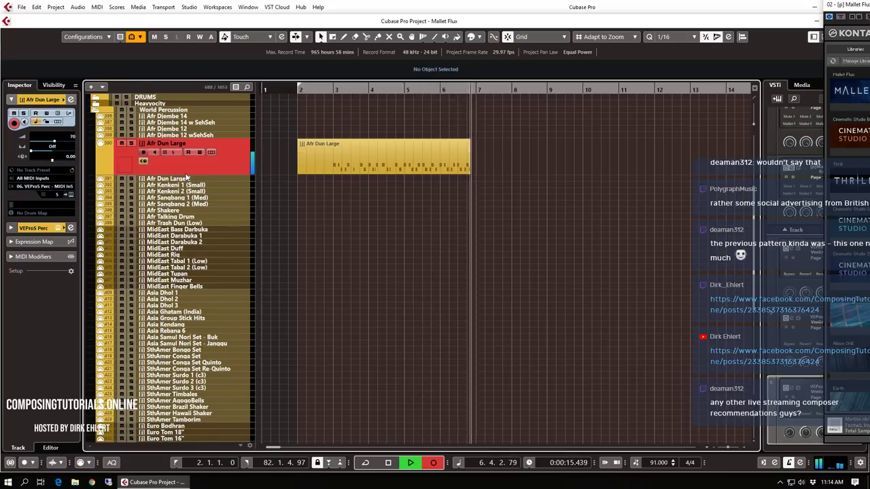
key(space)
double_click(354, 167)
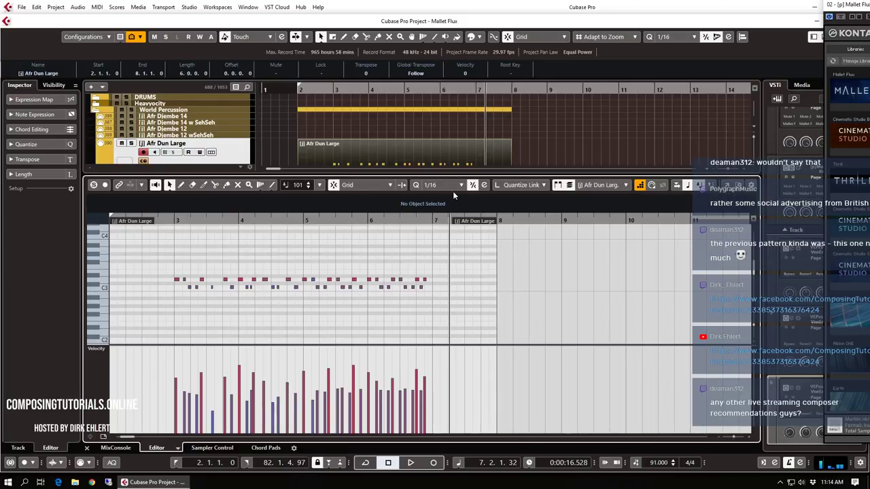
key(g)
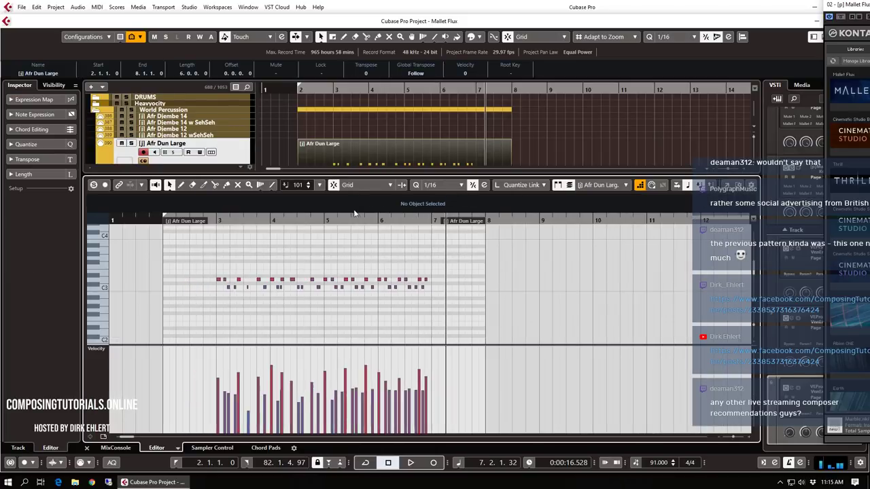
drag(354, 216, 479, 255)
drag(398, 222, 495, 235)
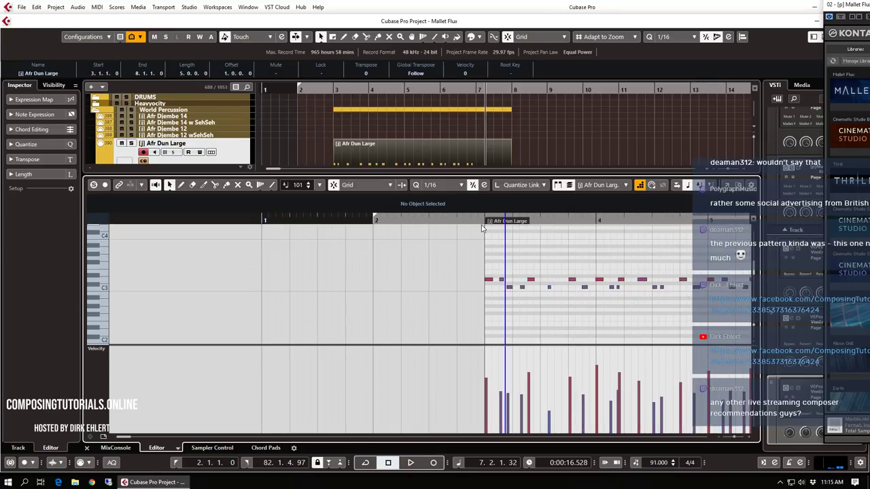
Audition the Afr Dun Large part and correct the weak C3 note in bar 3 to velocity 80, starting at 3.3.3.0
key(s)
double_click(474, 219)
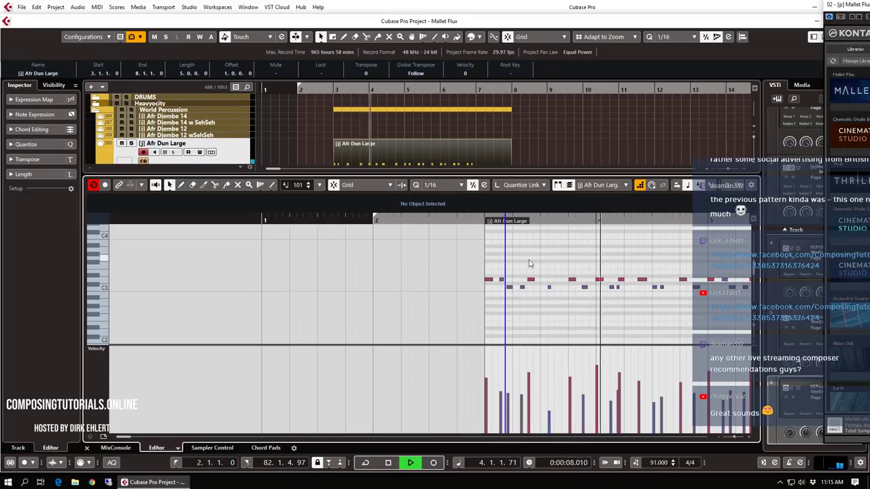
scroll(530, 263, right, 3)
key(space)
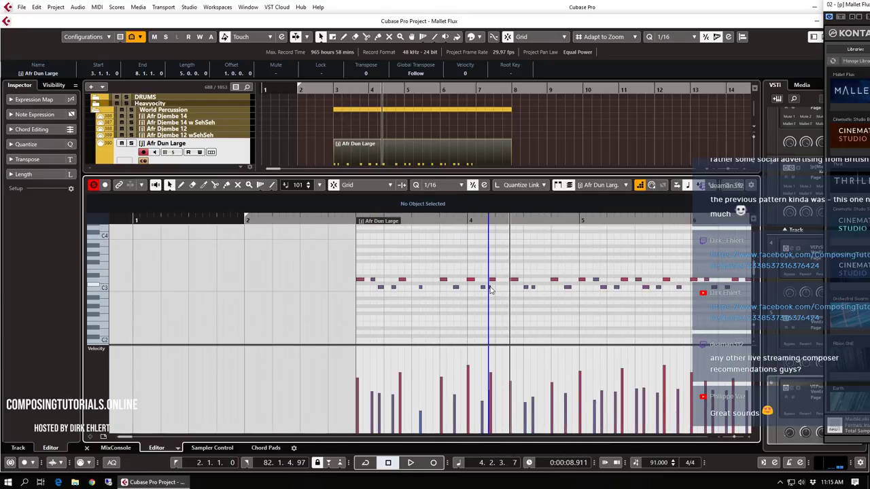
click(492, 280)
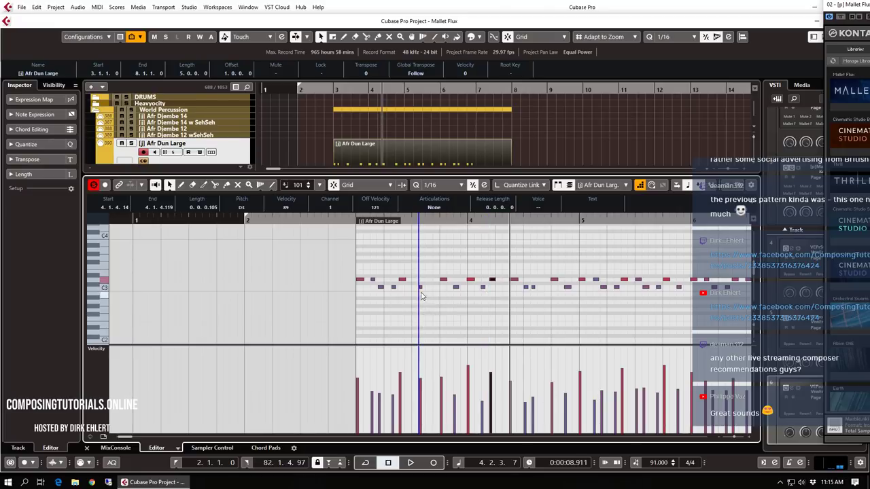
click(421, 286)
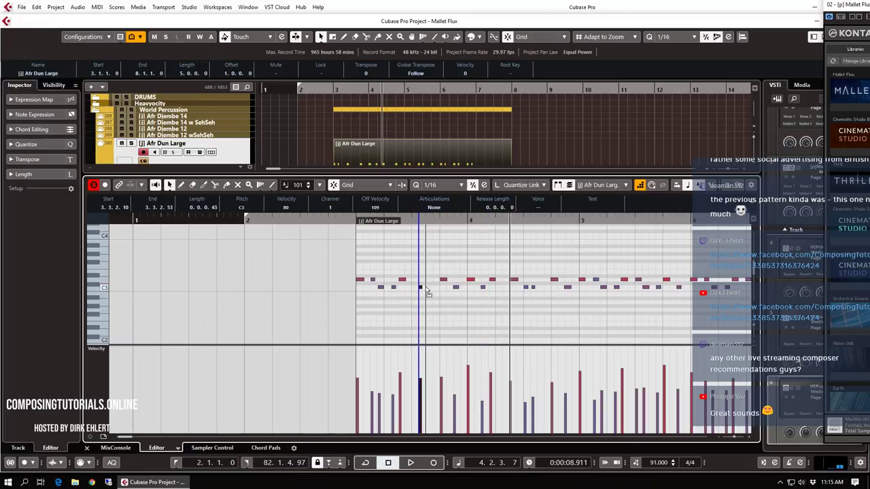
drag(420, 286, 427, 288)
double_click(352, 219)
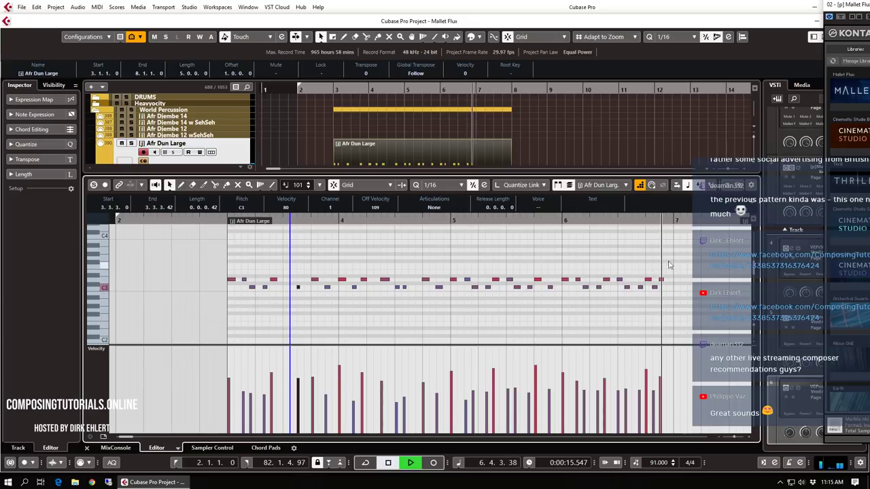
key(space)
Shorten the Afr Dun Large part to end at bar 7 and duplicate it to fill up to bar 11
key(Return)
drag(506, 172, 475, 173)
key(ctrl+d)
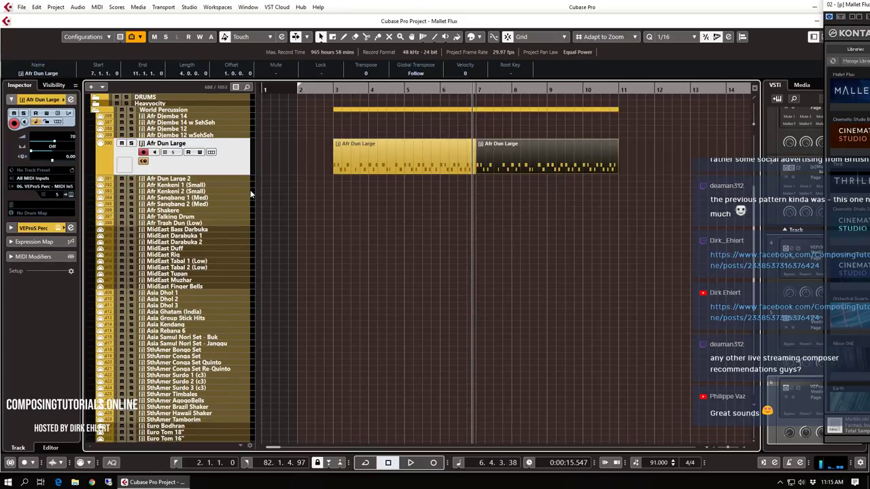
Create an empty part from bar 3 to bar 5 on the SthAmer Hawaii Shaker track and open it for note editing
scroll(208, 293, down, 3)
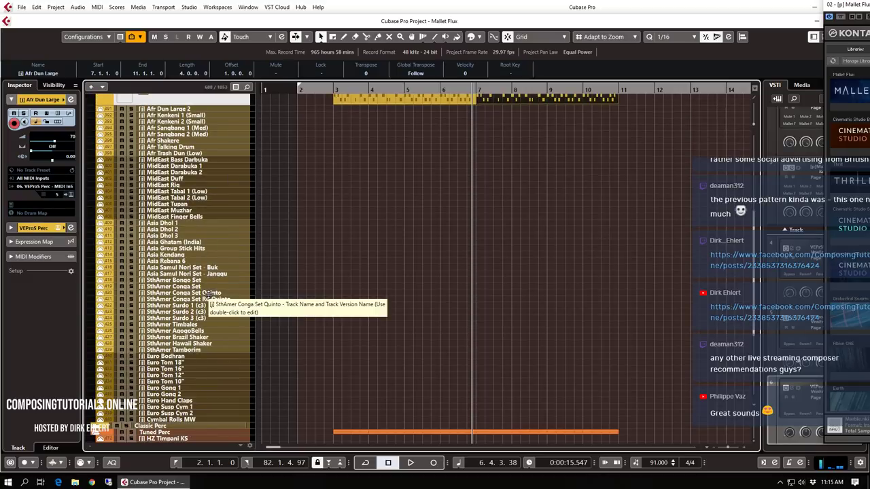
click(197, 345)
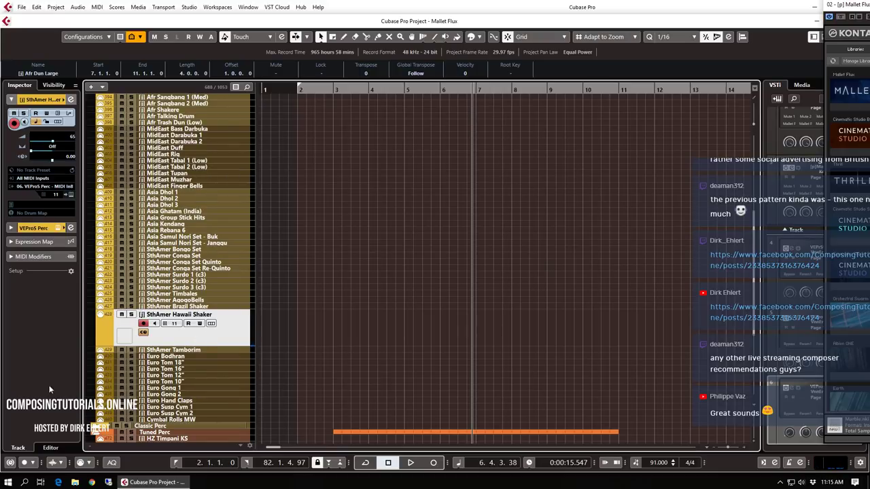
drag(340, 326, 403, 332)
double_click(347, 326)
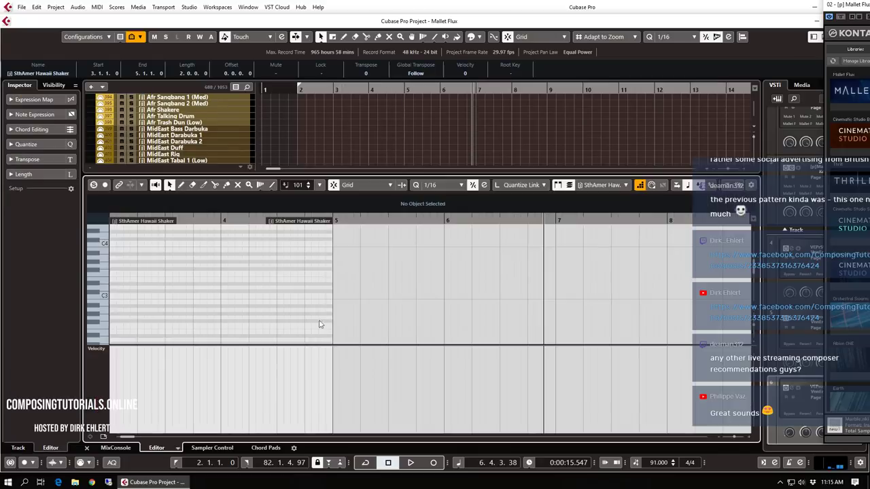
Fill the shaker part with sixteenth notes alternating between D4 and C4 and even out the velocities that stand out
scroll(215, 278, left, 1)
click(178, 273)
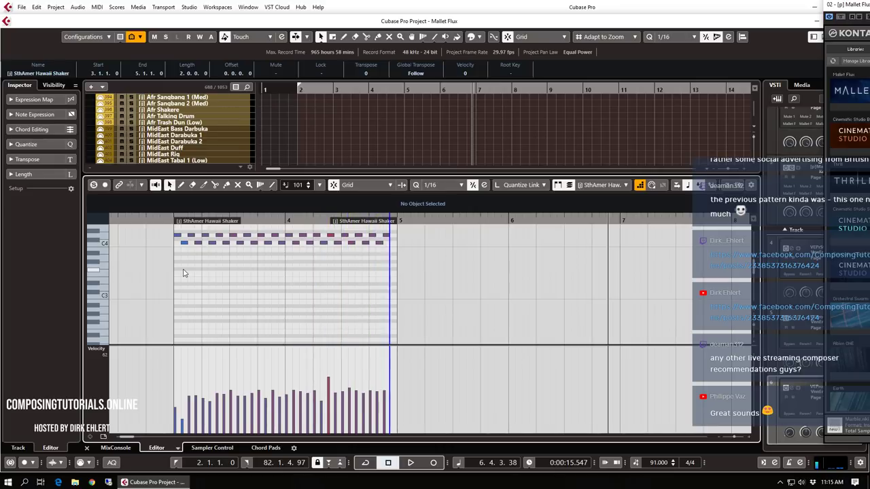
click(178, 382)
click(185, 391)
click(329, 385)
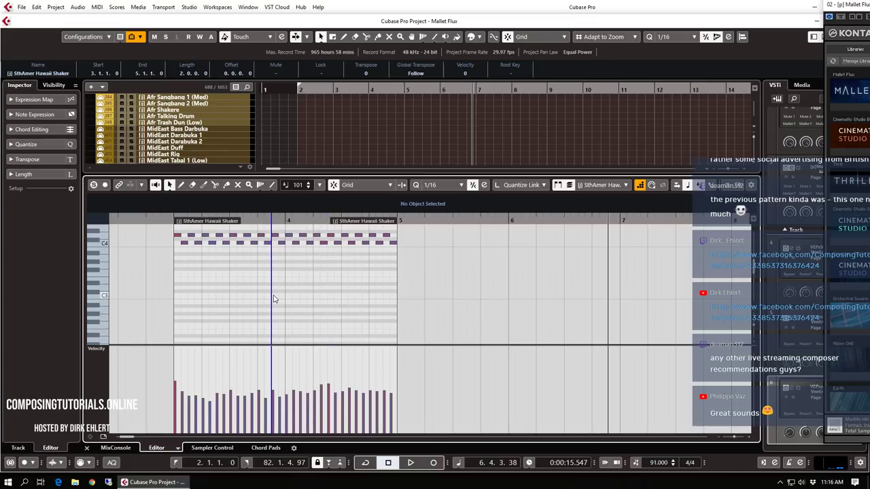
Check the timing of the shaker notes up close and play the part from bar 2
key(KP_1)
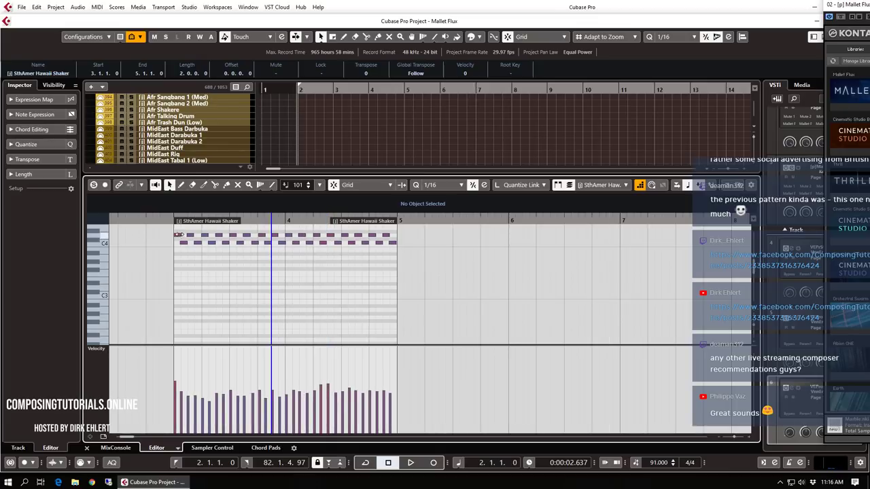
click(180, 237)
click(240, 275)
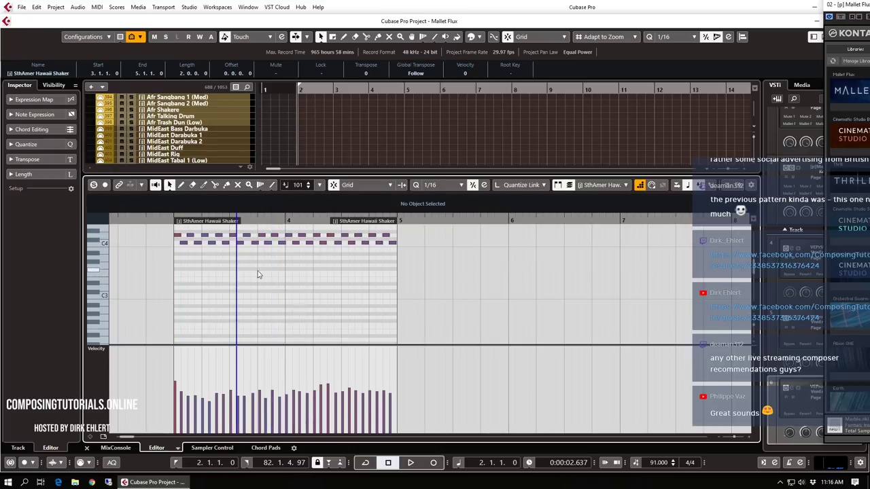
key(h)
key(h)
key(h)
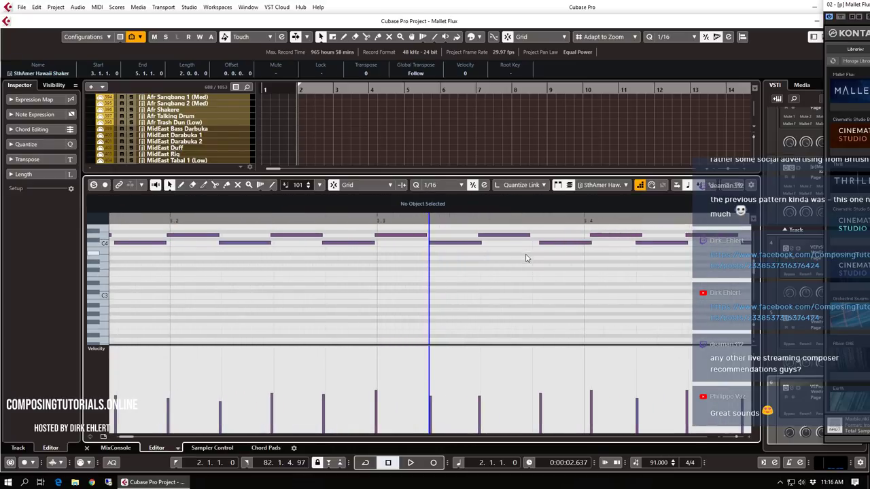
key(g)
key(g)
key(g)
key(g)
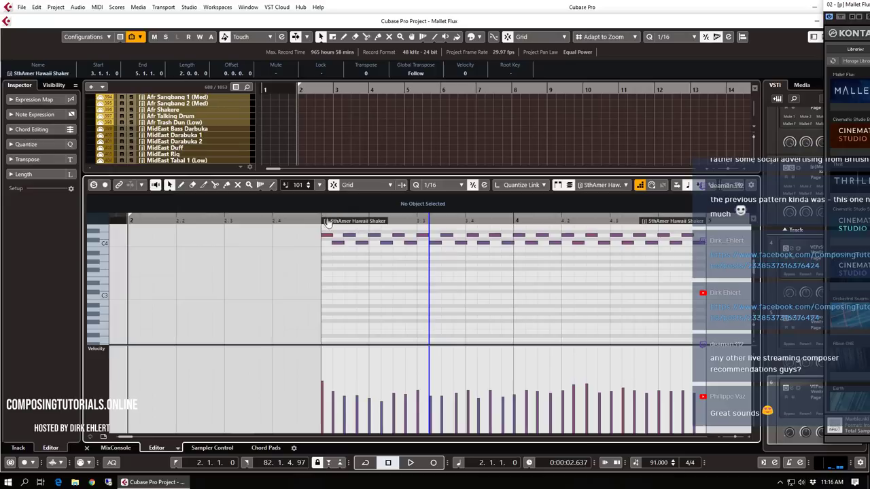
key(space)
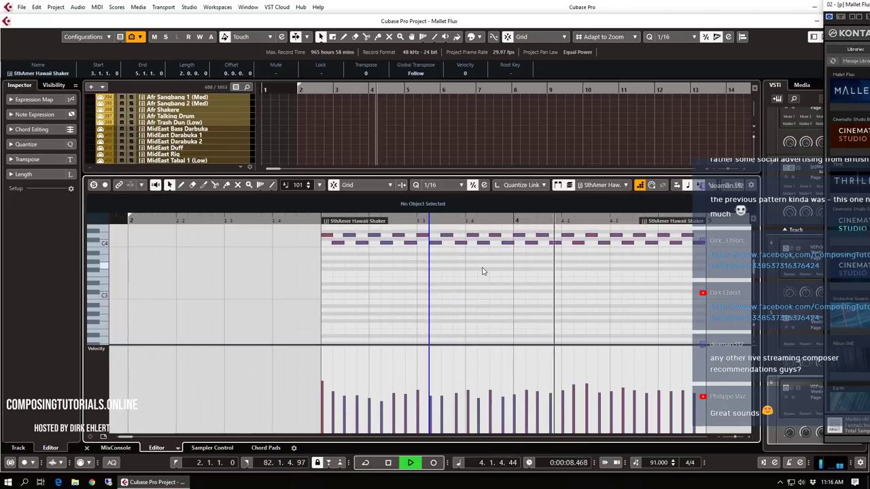
key(space)
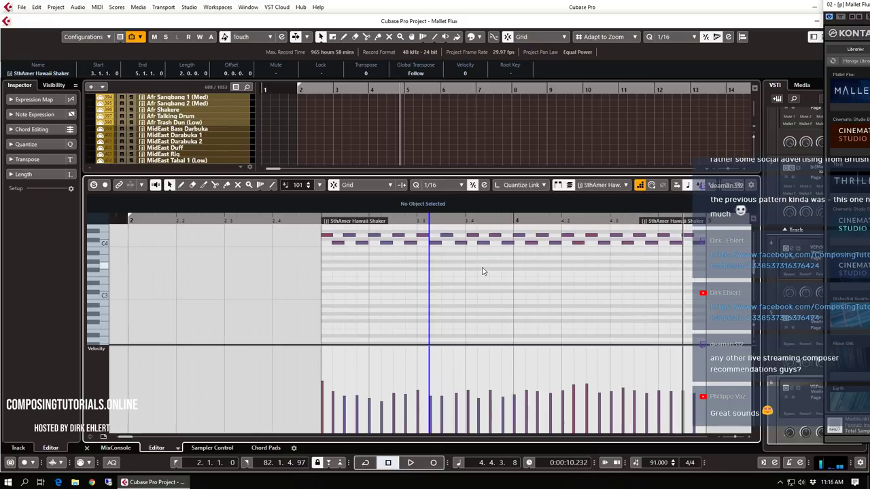
Duplicate the two-bar shaker part until it fills bar 3 up to bar 11
key(Return)
key(ctrl+d)
key(g)
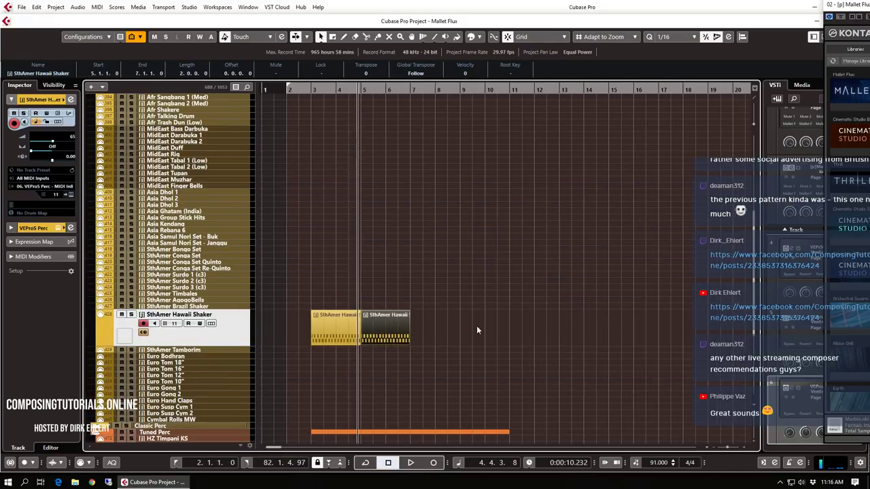
drag(476, 331, 306, 318)
key(ctrl+d)
scroll(446, 266, down, 4)
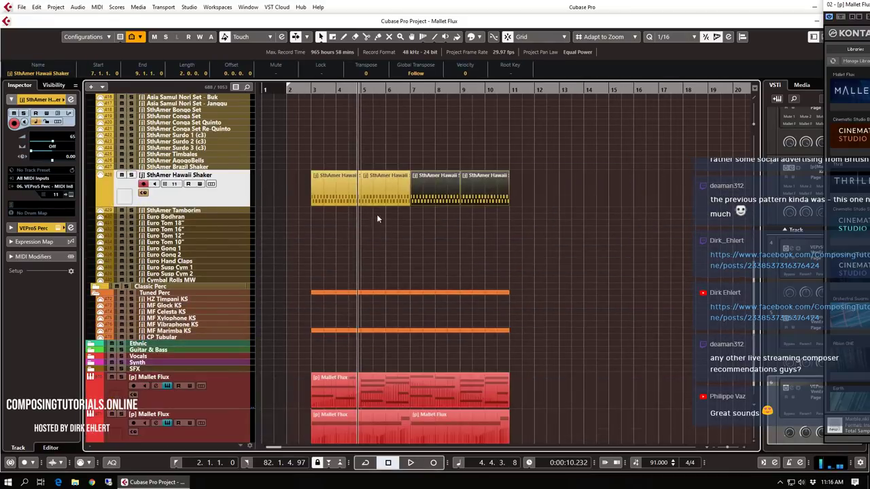
Play the arrangement from bar 2 to hear the shaker in context, and select the Cymbal Rolls MW track
click(288, 91)
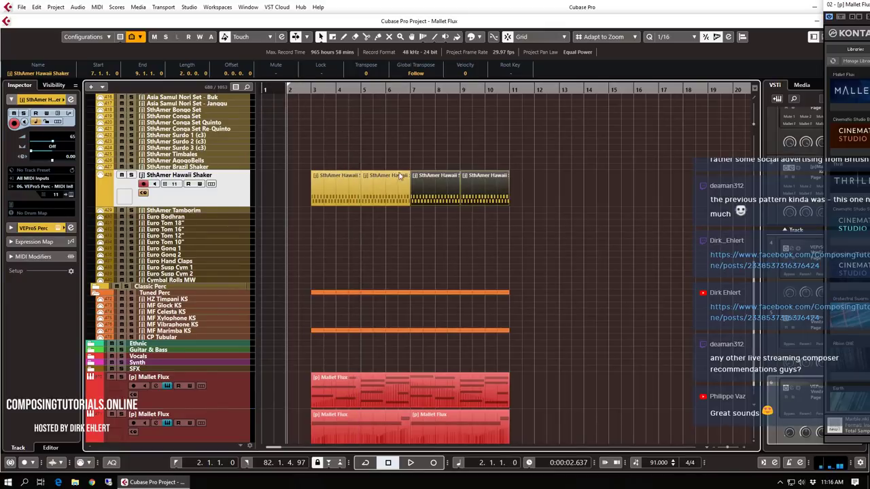
key(space)
key(g)
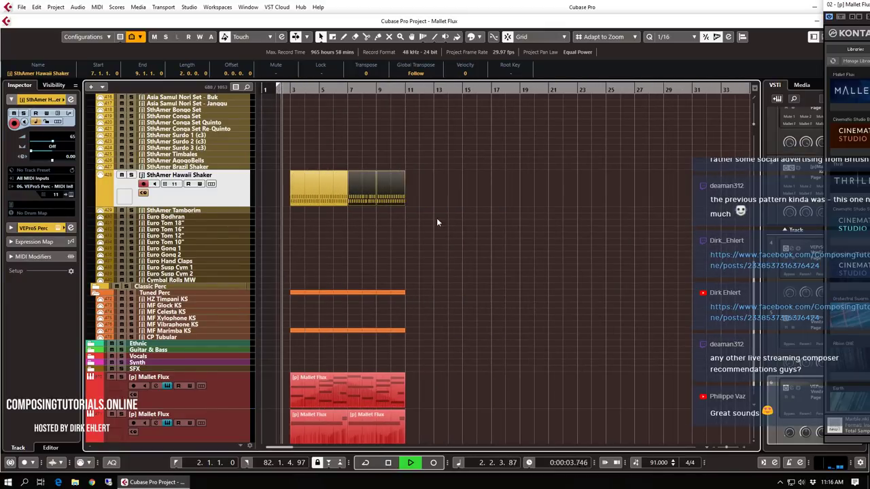
key(h)
key(h)
key(h)
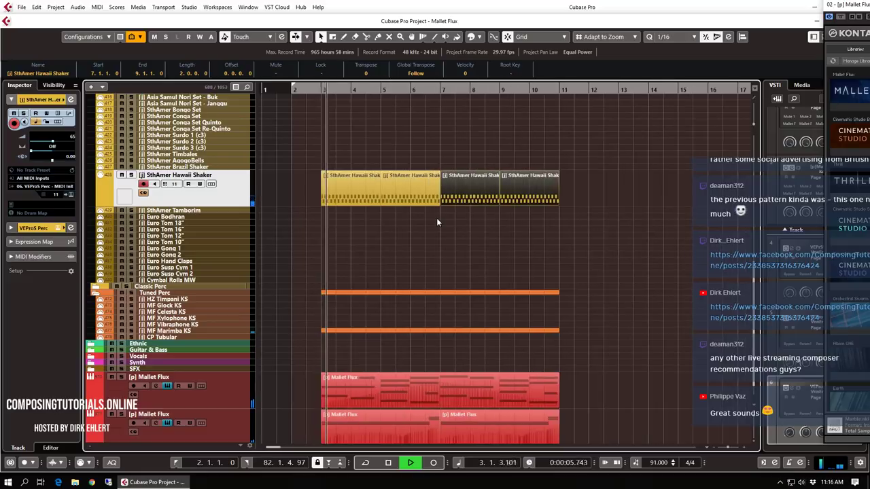
key(h)
key(h)
key(h)
key(space)
click(189, 281)
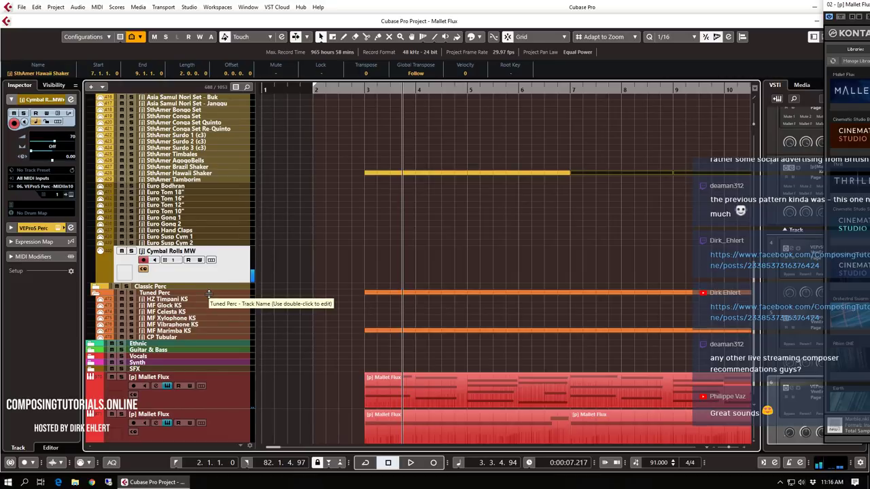
Record a cymbal roll from bar 2 on the Cymbal Rolls MW track and select the MF Vibraphone KS track
key(KP_1)
key(KP_Multiply)
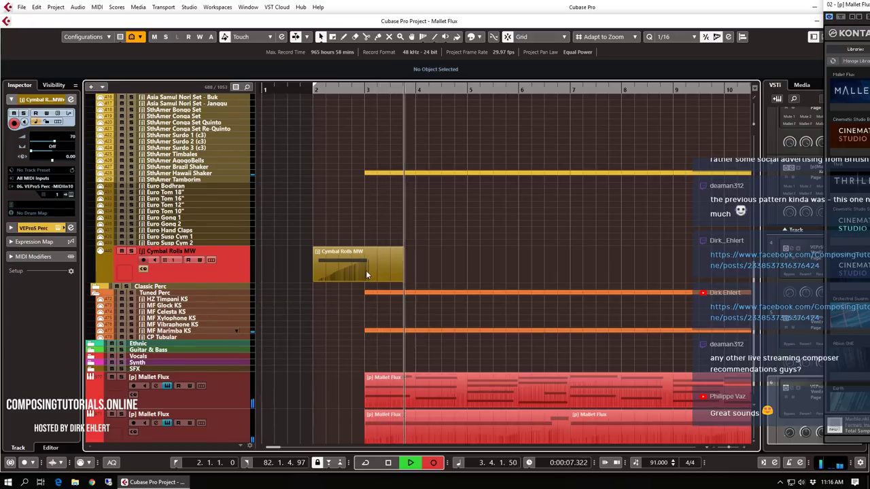
key(KP_0)
key(KP_0)
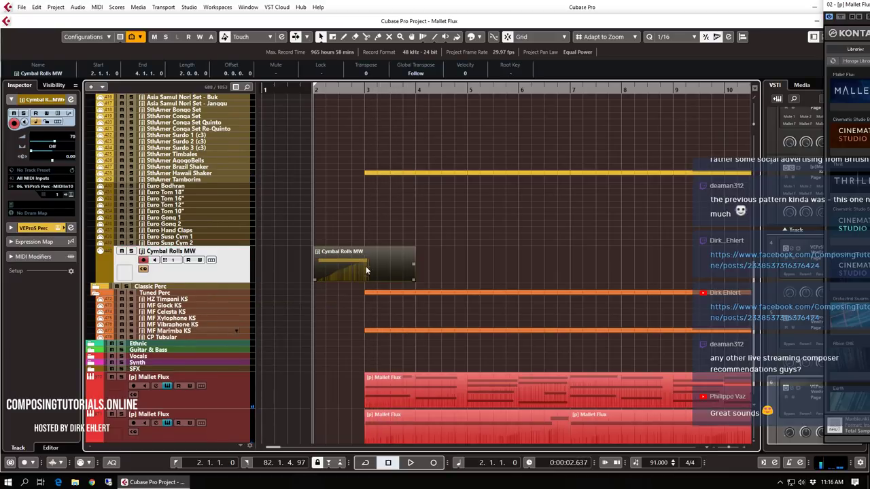
click(194, 325)
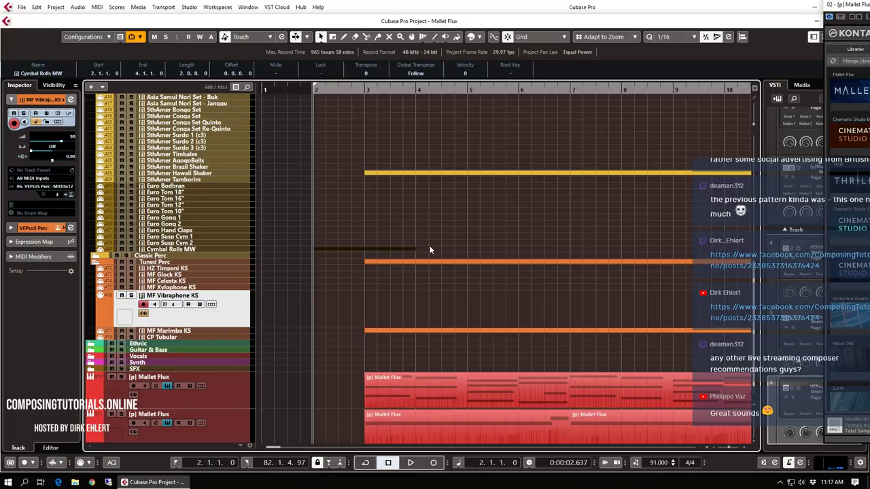
Try to record a vibraphone part leading into bar 3 and delete the take
key(KP_Multiply)
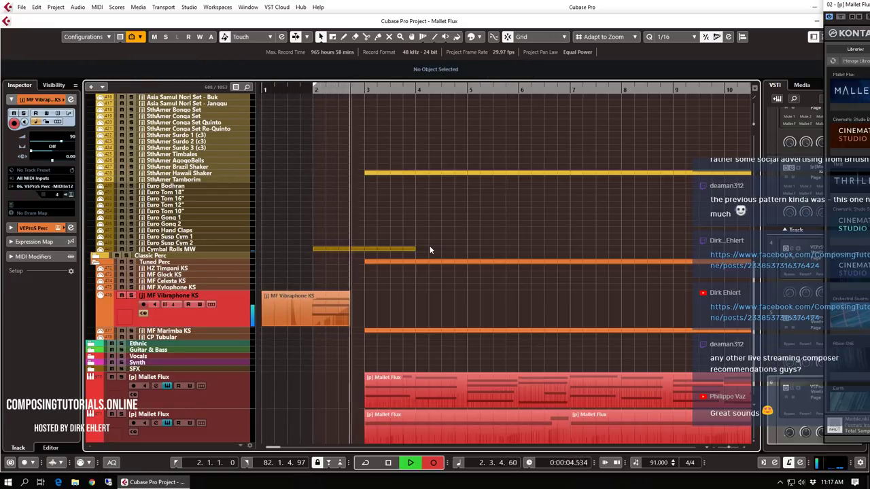
key(space)
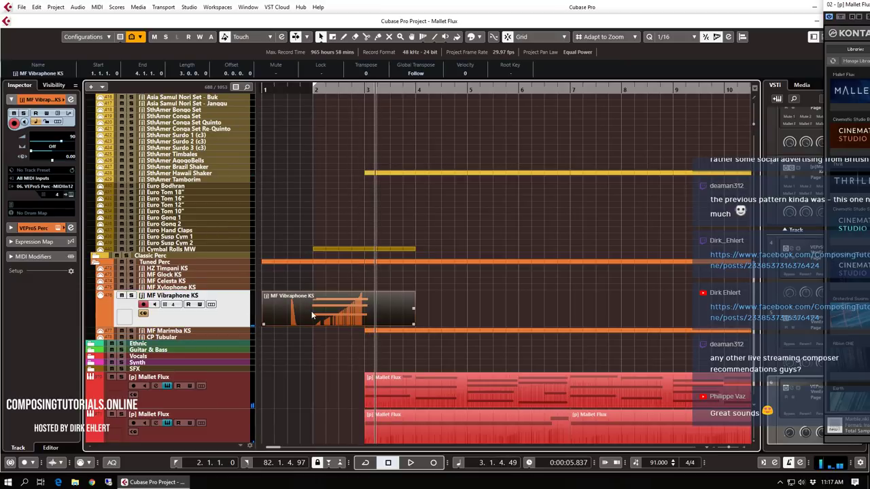
key(Delete)
Record a vibraphone chord on the MF Vibraphone KS track from bar 17, in the empty space after the arrangement
key(g)
key(g)
key(g)
key(g)
key(g)
key(g)
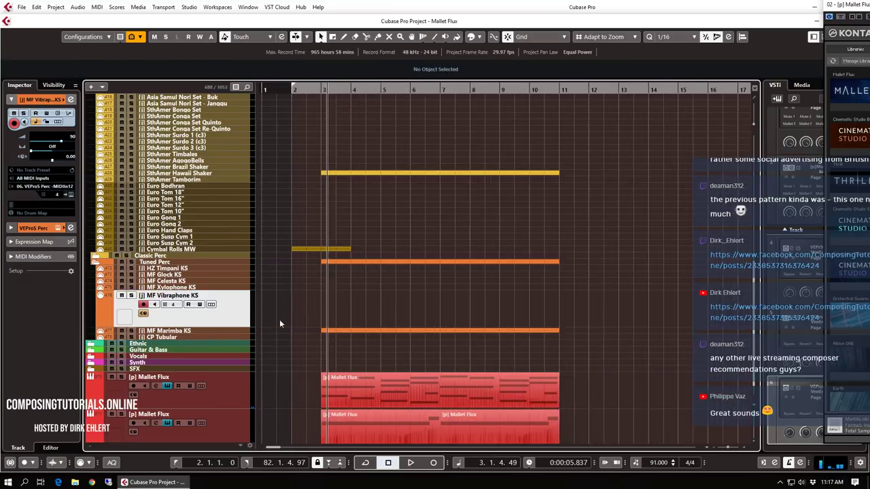
click(537, 89)
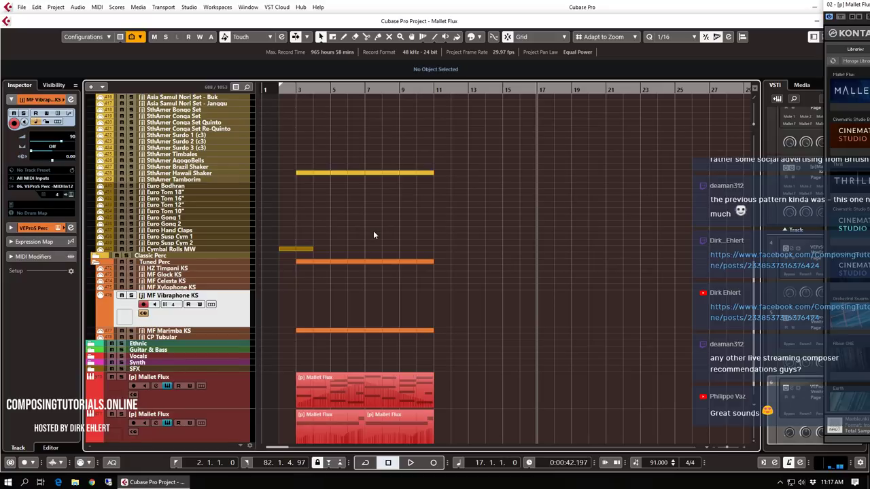
key(KP_Multiply)
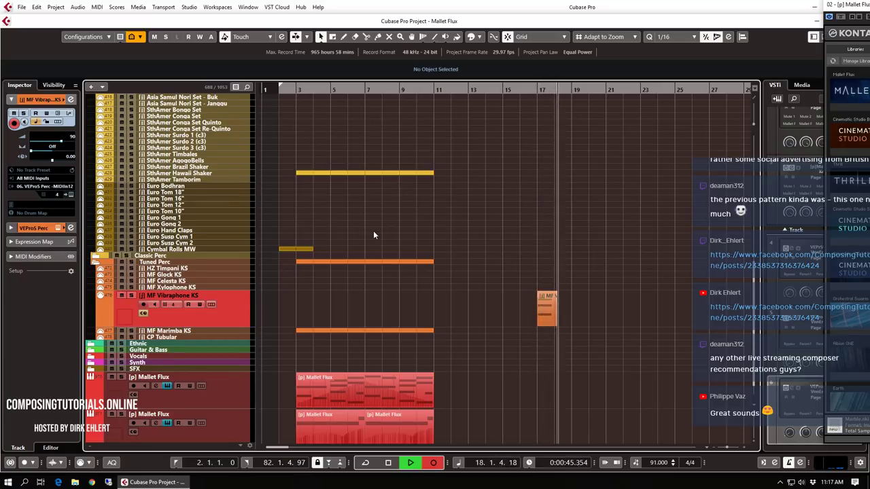
key(space)
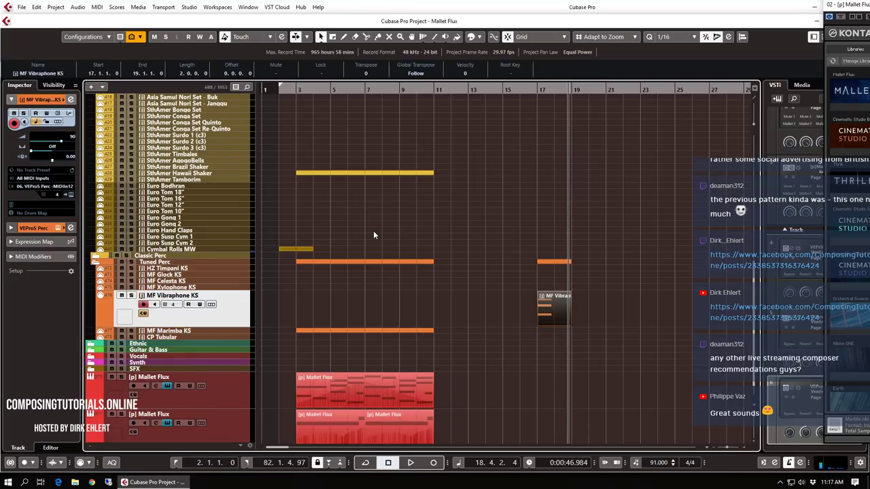
Set the locators around the recorded vibraphone part and check its notes in the Key Editor
key(p)
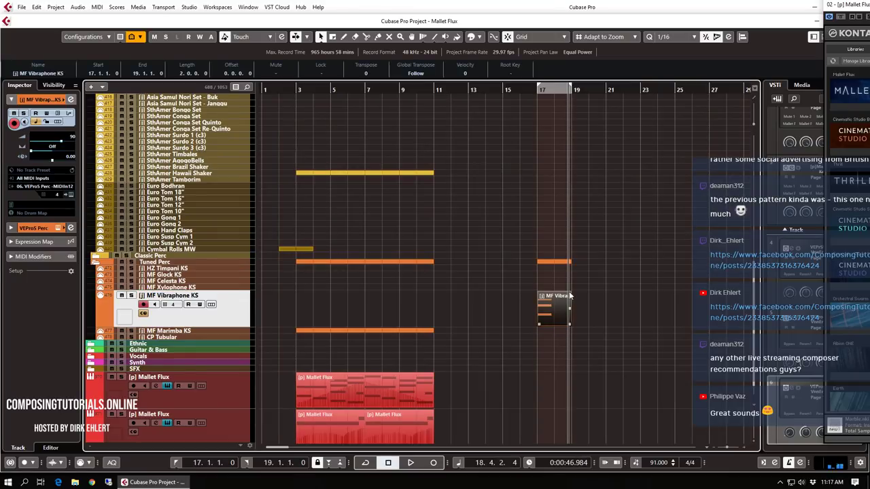
key(Return)
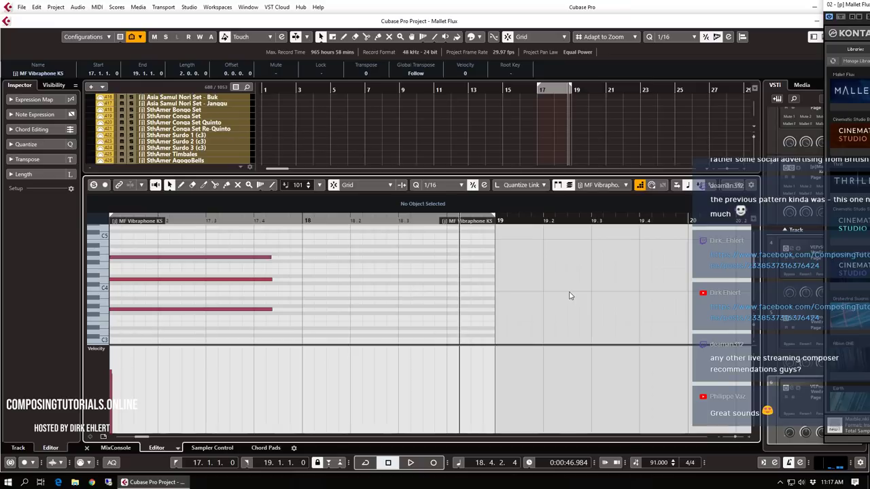
key(Return)
Export the locator range as an audio mixdown named Vibraphone, adding it to the pool and to a new audio track
key(ctrl+shift+e)
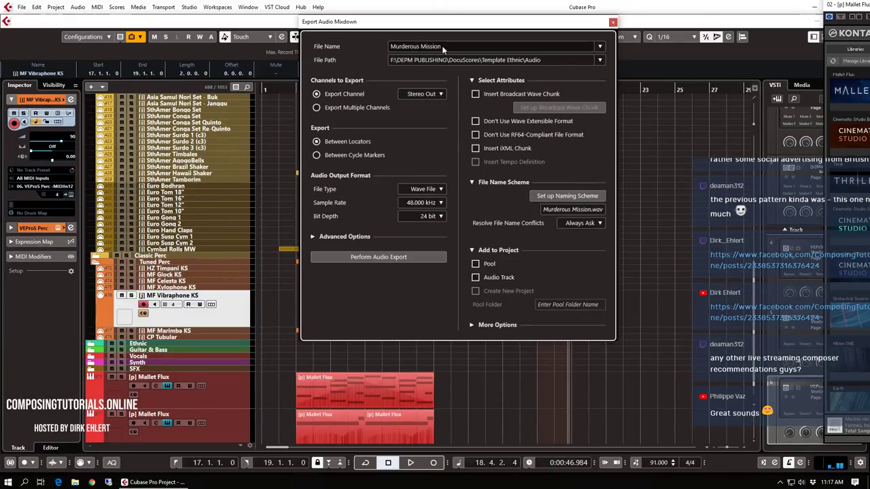
drag(524, 22, 869, 7)
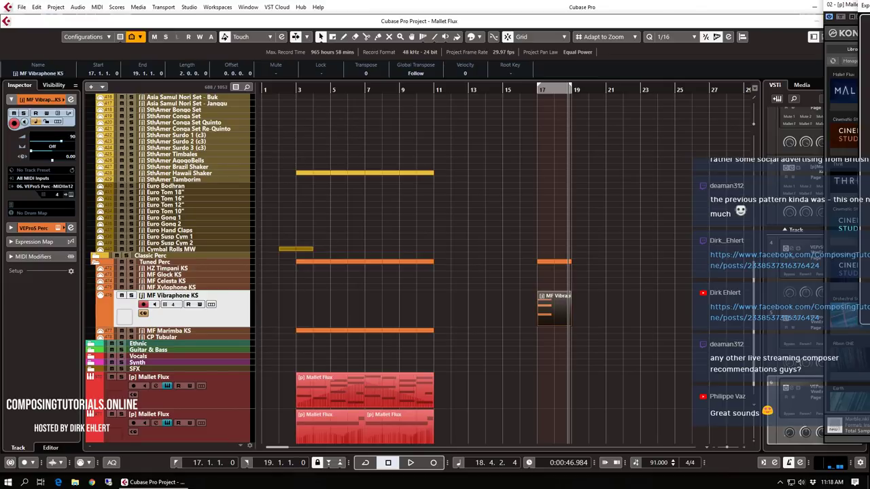
drag(868, 7, 438, 29)
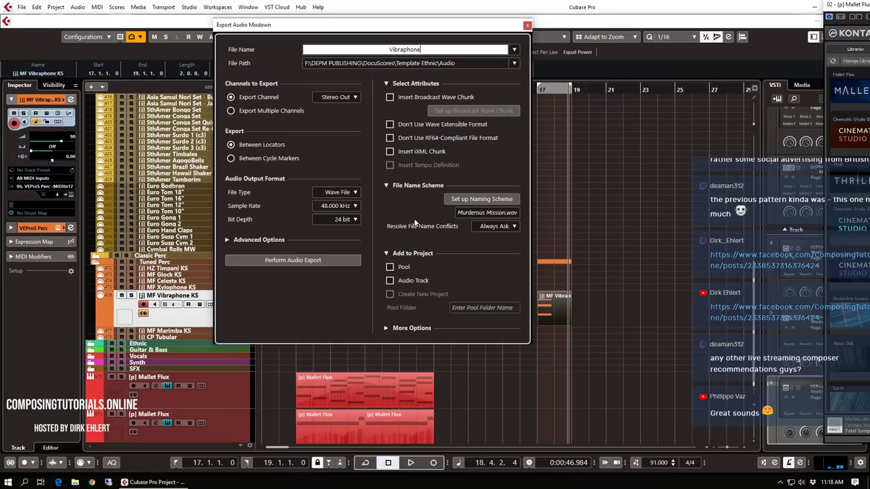
click(413, 281)
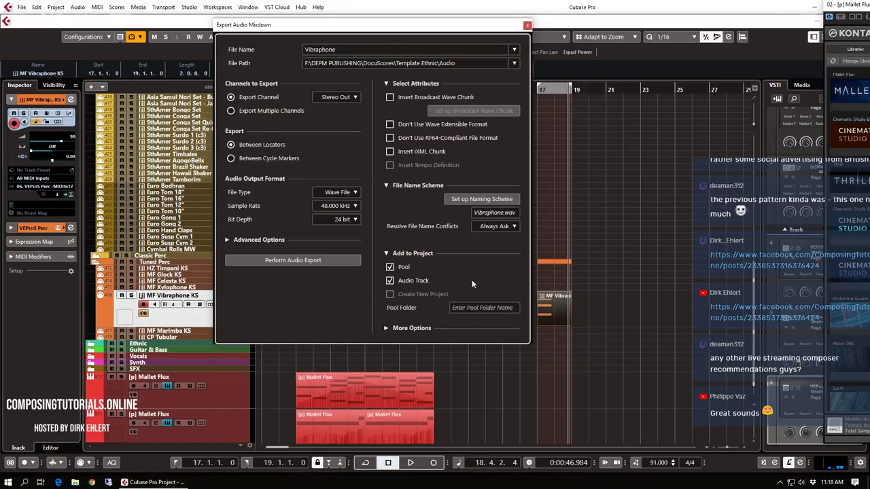
click(308, 262)
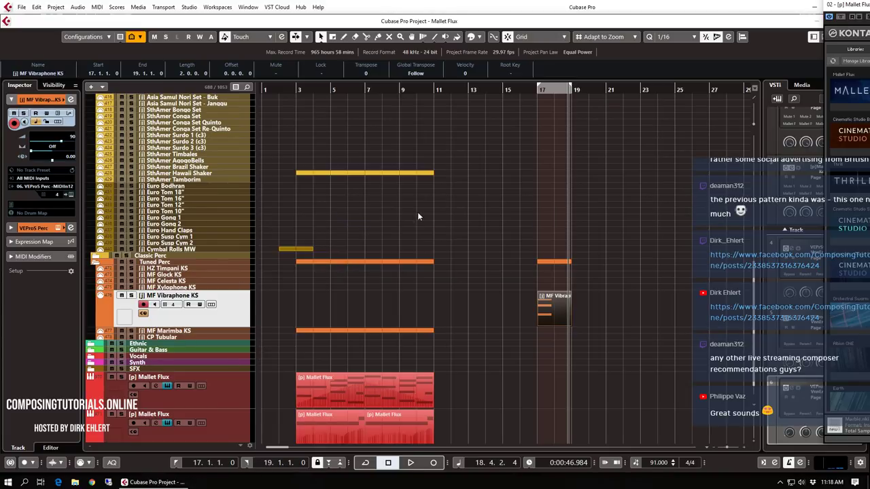
Move the exported Vibraphone audio track into the Tuned Perc folder, below the MF Marimba KS track
click(475, 263)
scroll(475, 264, down, 2)
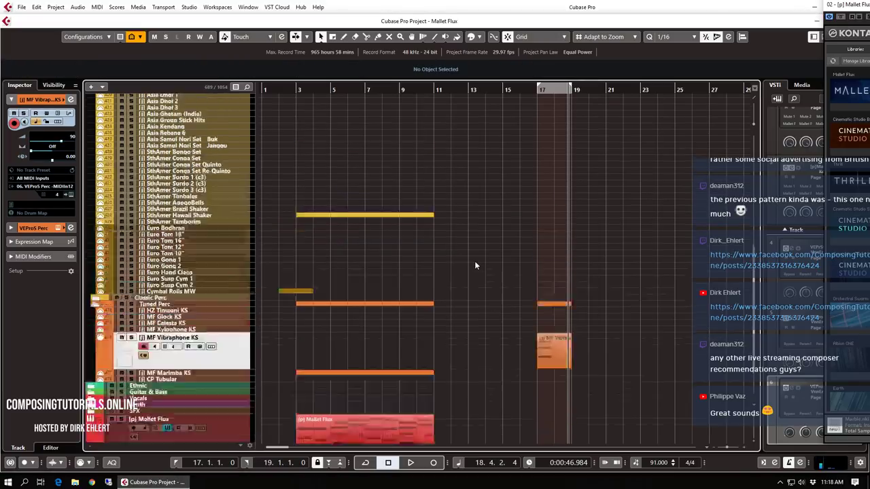
click(150, 423)
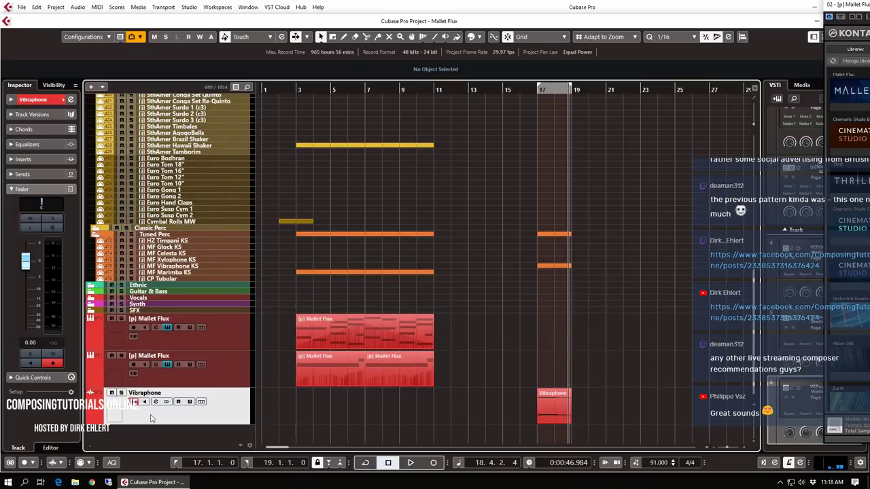
drag(191, 403, 238, 279)
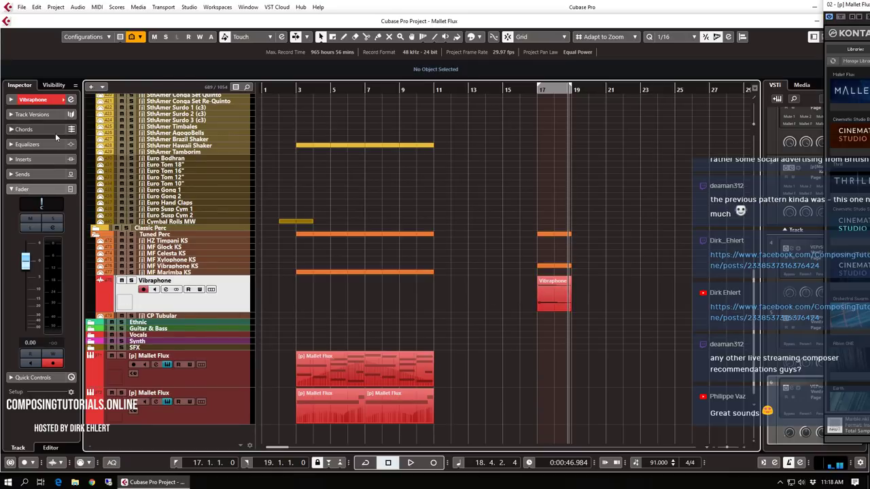
Route the Vibraphone audio track's output to the +PERC TONAL+ group and lower its volume to about -3.67 dB
click(34, 99)
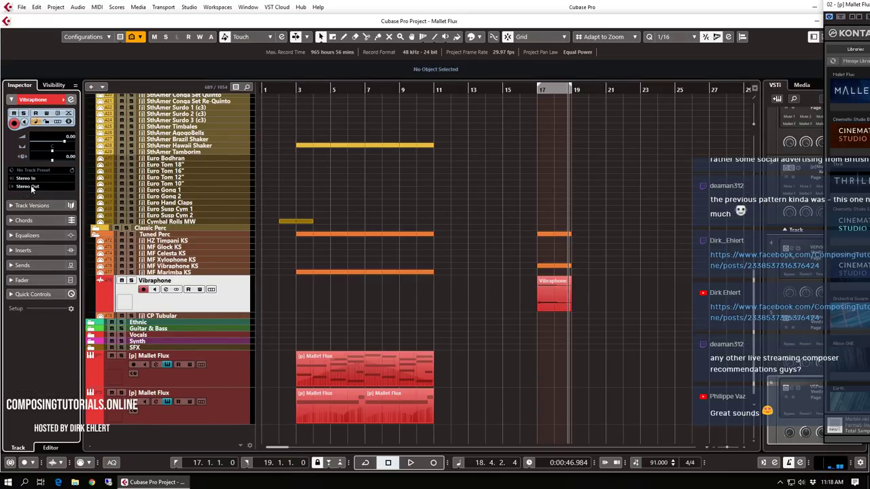
click(30, 186)
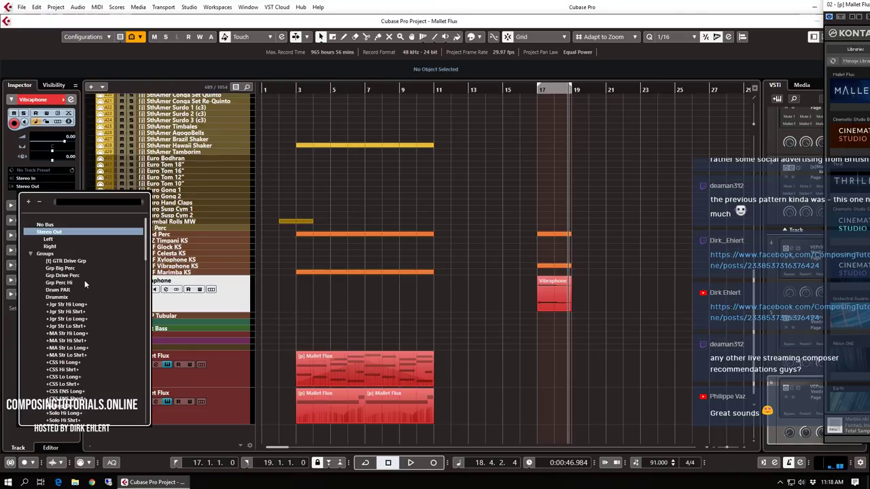
text(ton)
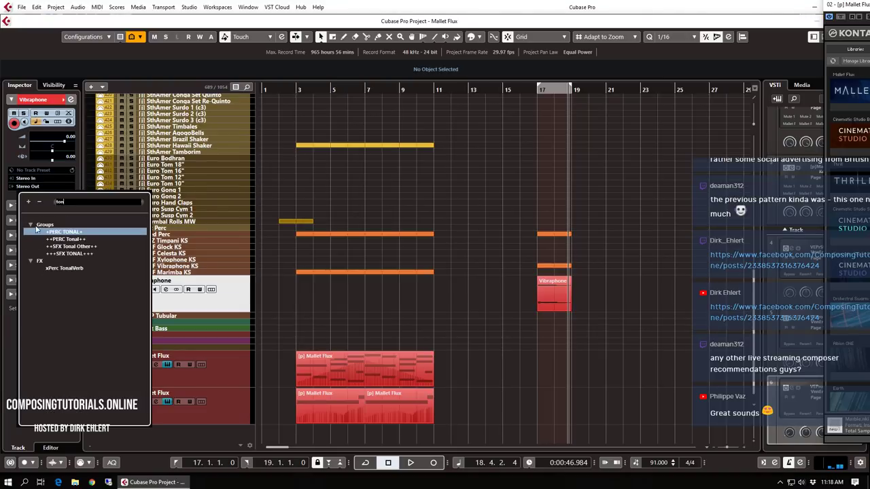
click(70, 233)
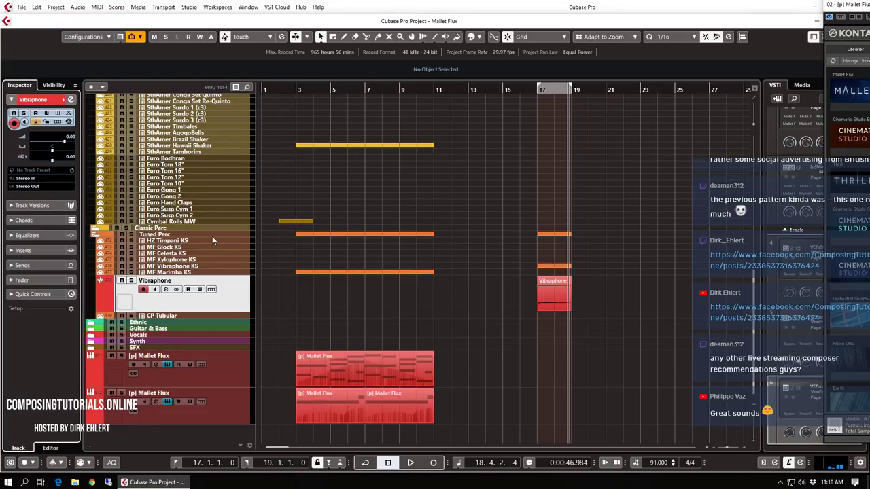
drag(66, 144, 59, 143)
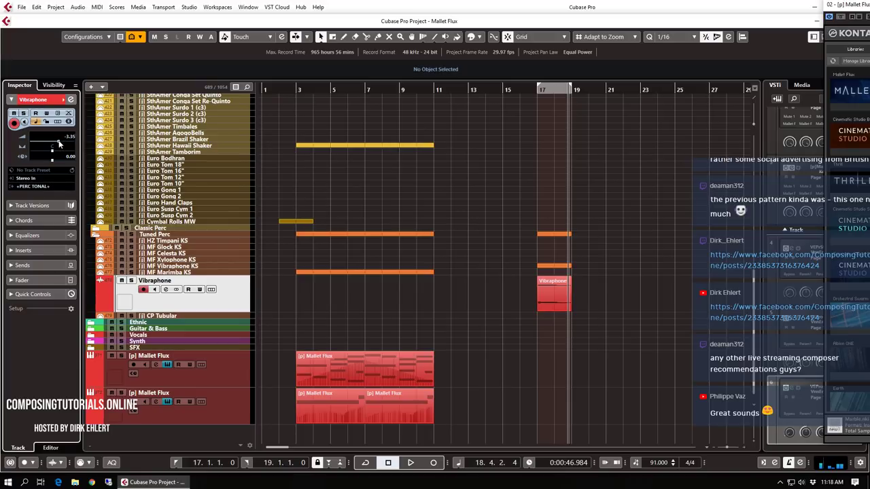
Solo the Vibraphone audio track and listen to its event between bars 17 and 19
click(555, 297)
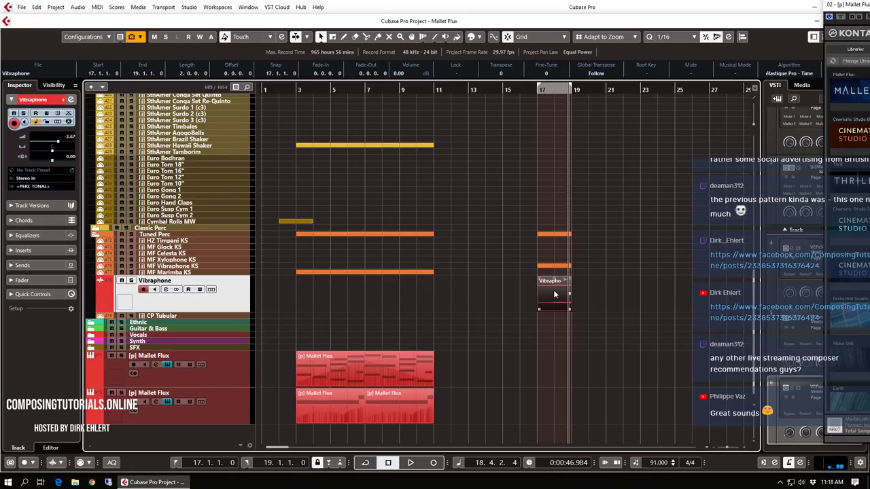
key(s)
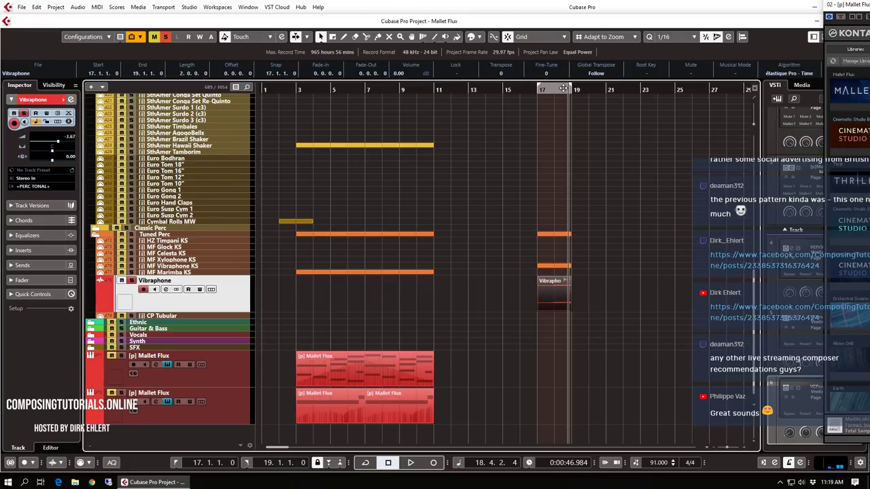
click(551, 98)
key(space)
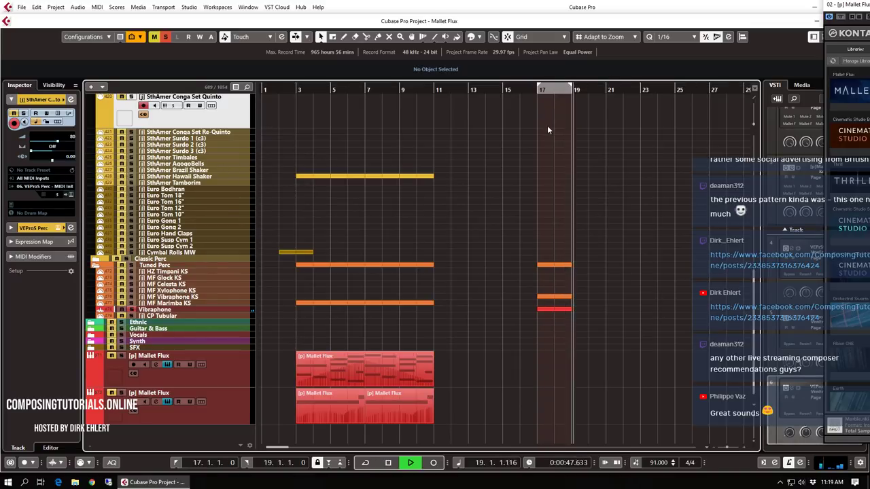
key(space)
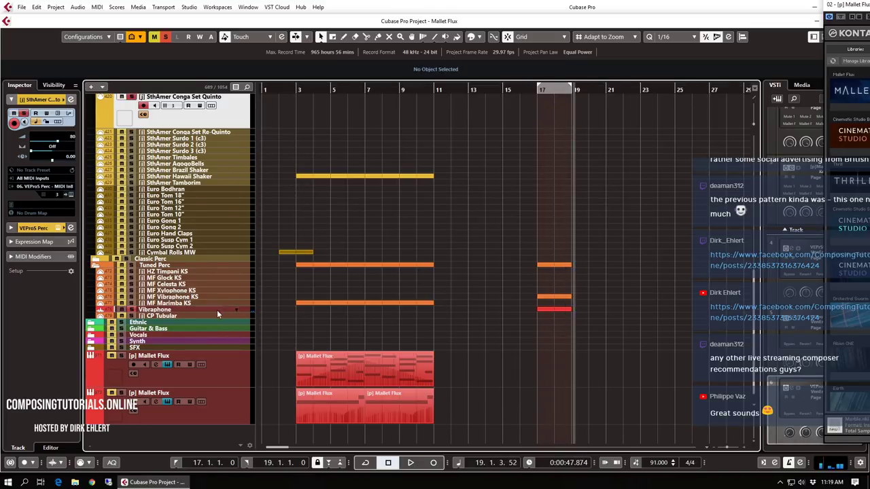
Move the Vibraphone audio event to bar 1, set the left locator to bar 2 and clear the solo
click(216, 311)
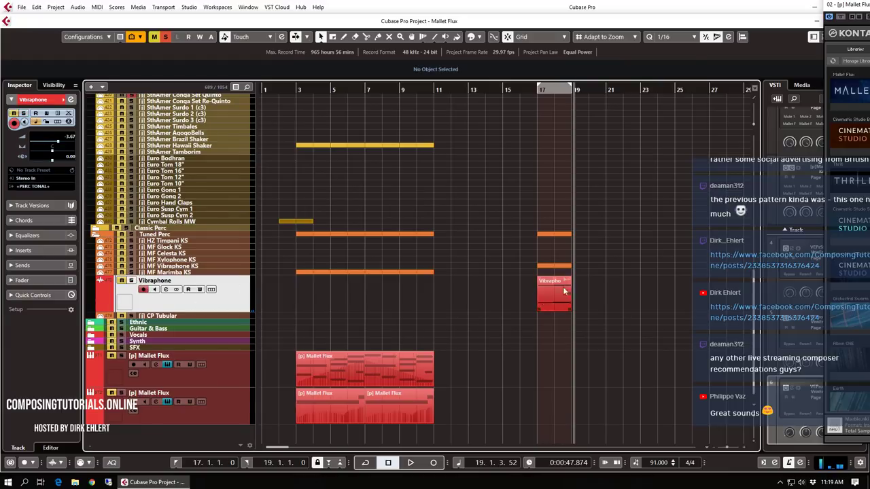
drag(563, 291, 289, 293)
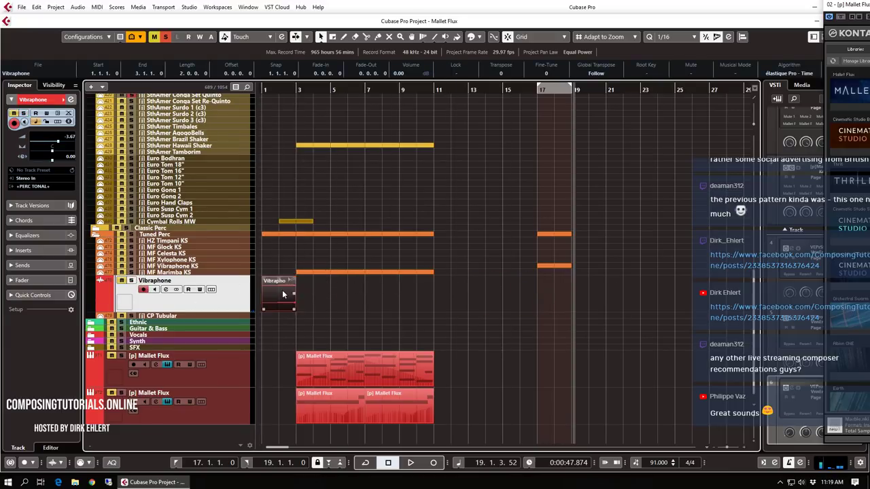
click(276, 91)
ctrl+click(277, 92)
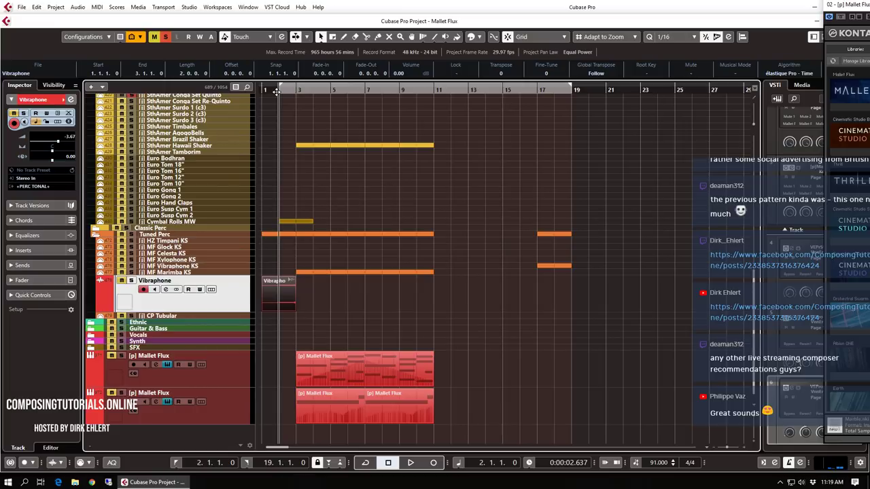
click(164, 36)
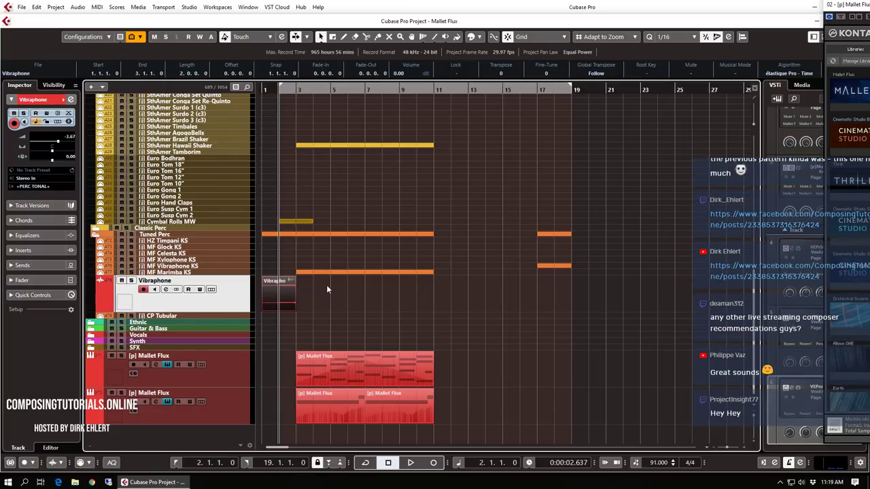
Delete the MF Vibraphone KS part at bar 17 and play the arrangement from bar 2
click(560, 267)
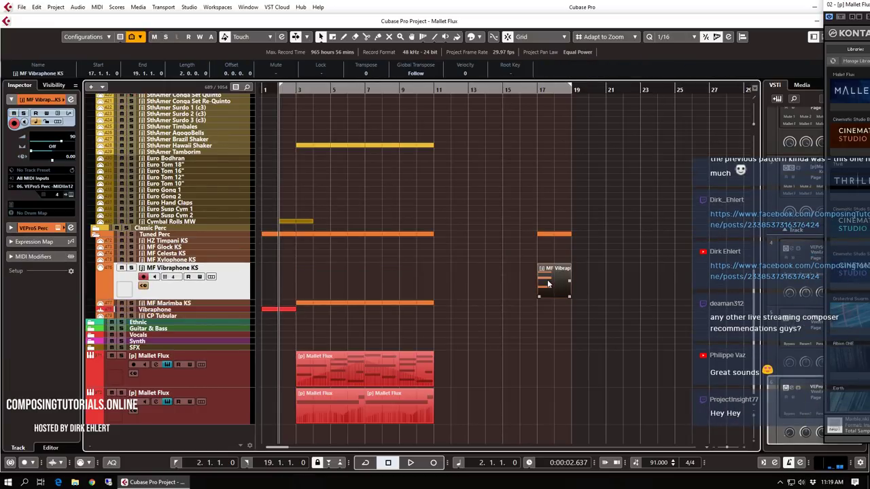
key(Delete)
key(space)
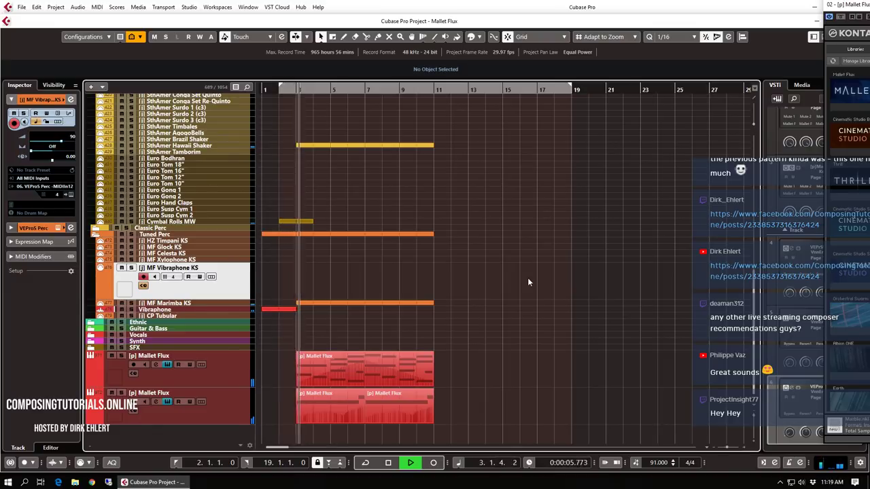
key(h)
key(h)
key(h)
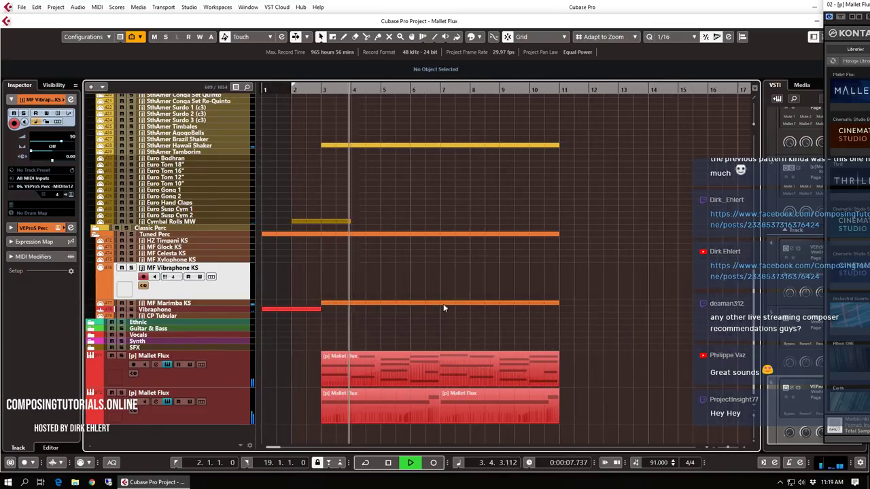
Select the Vibraphone audio track and listen to the arrangement until bar 8
click(210, 312)
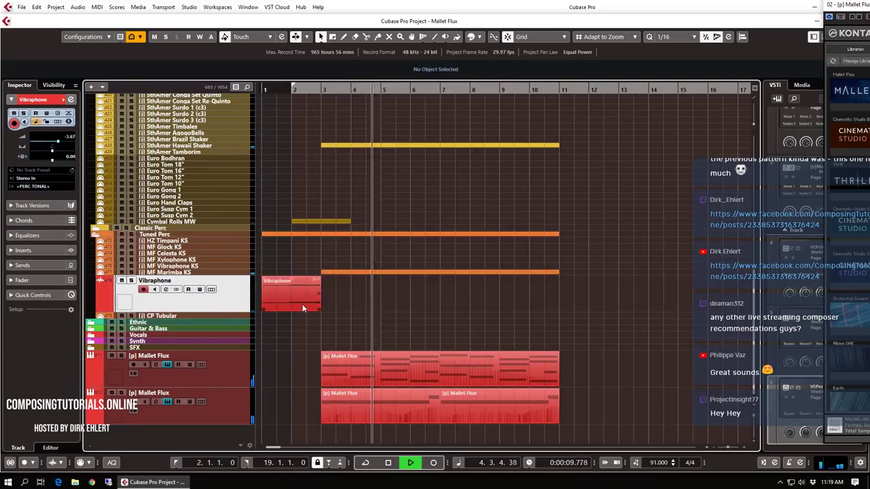
key(g)
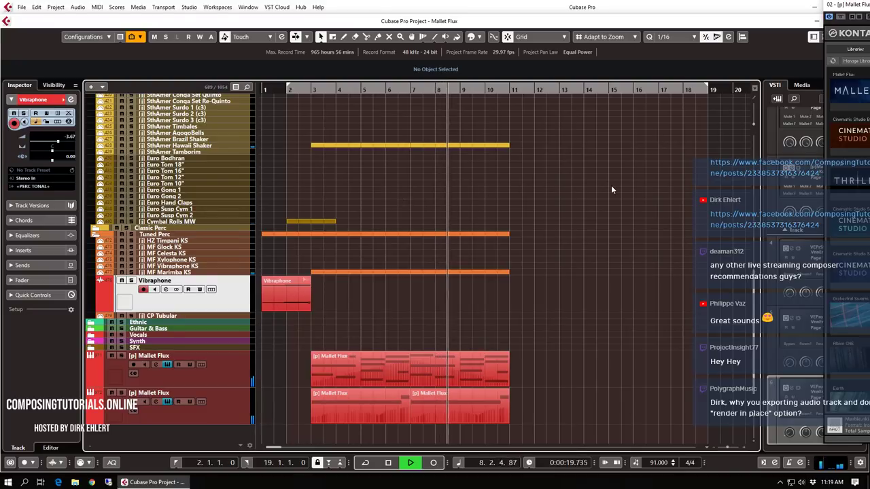
key(space)
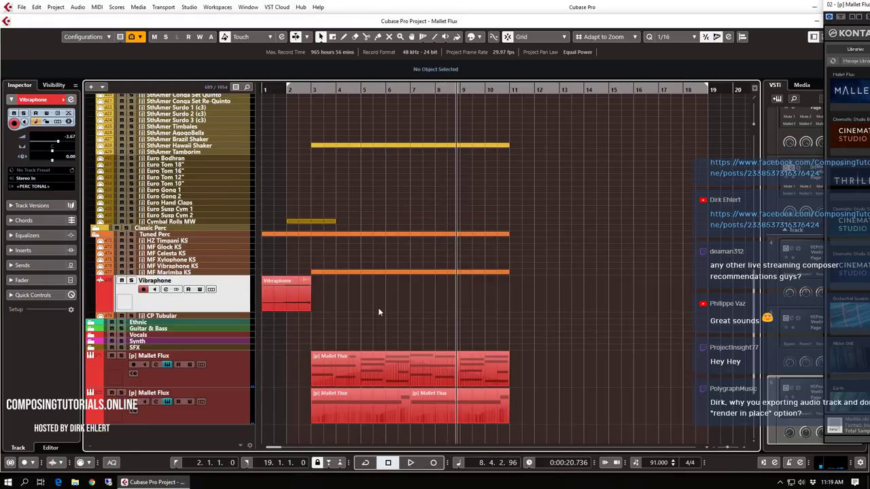
Duplicate the parts of both Mallet Flux tracks and the MF Marimba KS track to fill bars 11 to 19
drag(378, 307, 471, 415)
key(ctrl+d)
key(g)
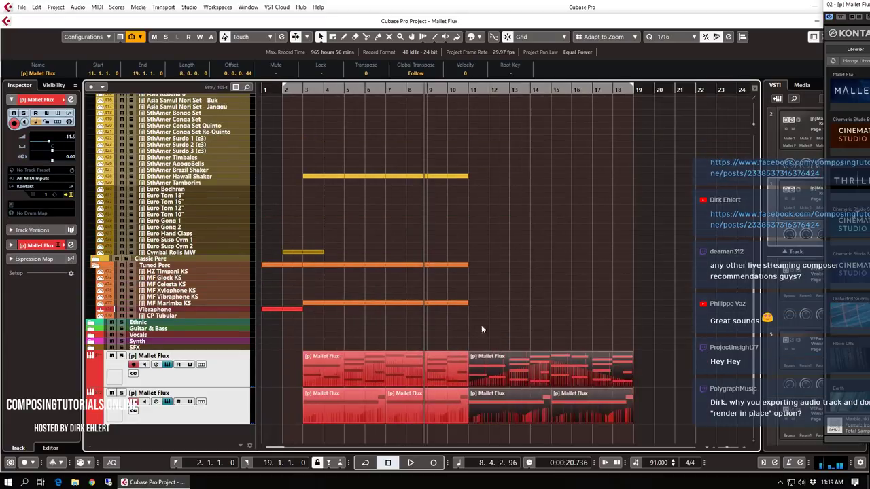
key(g)
drag(341, 276, 391, 309)
key(ctrl+d)
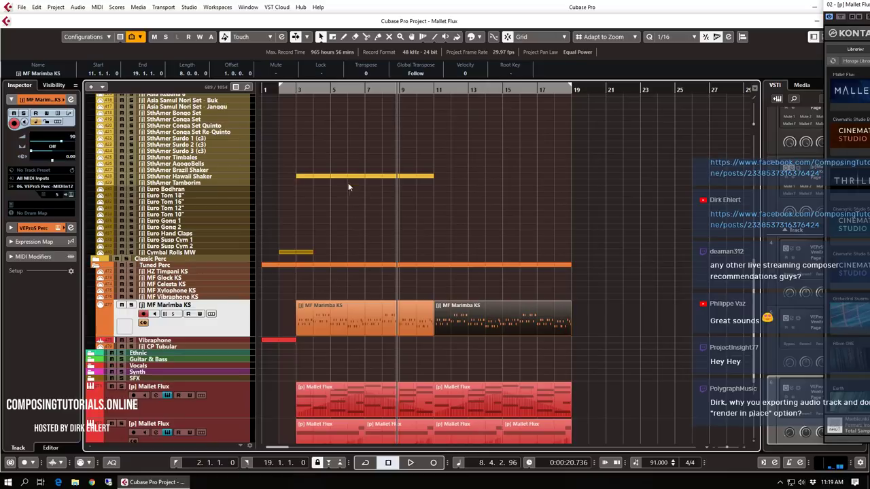
Delete the SthAmer Hawaii Shaker parts between bars 3 and 7 and duplicate the remaining two parts twice, up to bar 19
drag(349, 161, 403, 203)
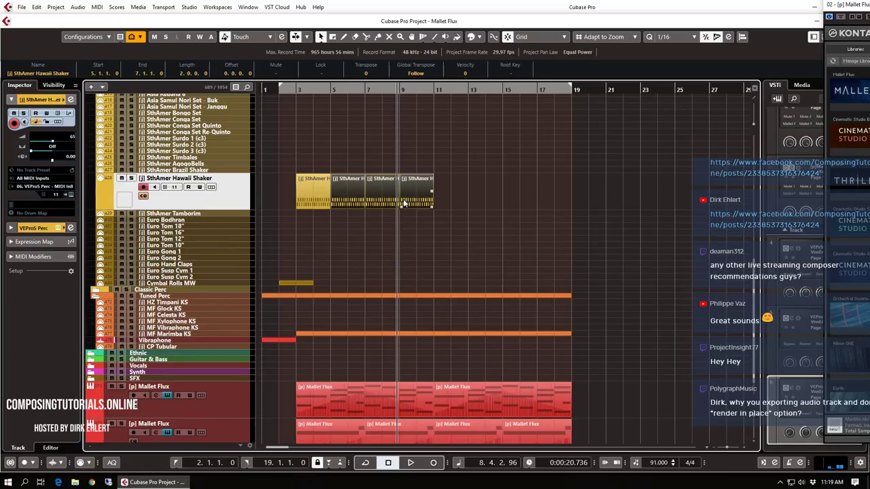
drag(302, 149, 341, 209)
key(Delete)
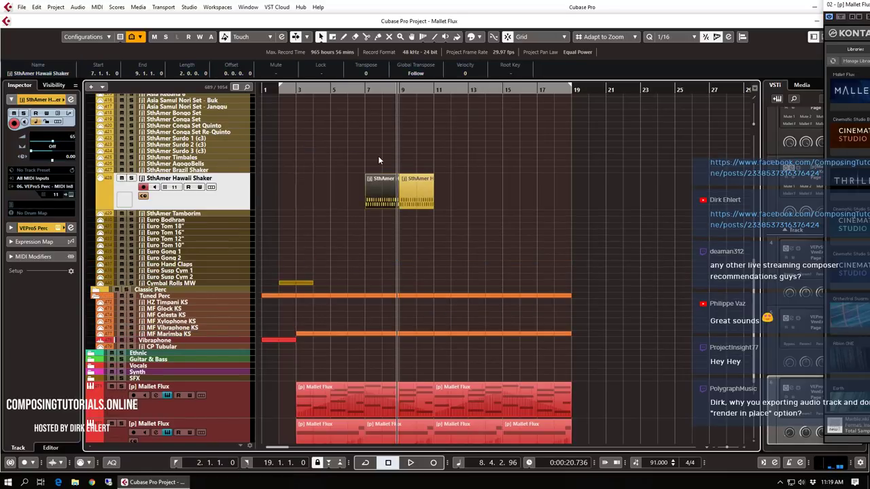
drag(378, 155, 431, 210)
key(ctrl+d)
key(ctrl+d)
scroll(415, 216, down, 1)
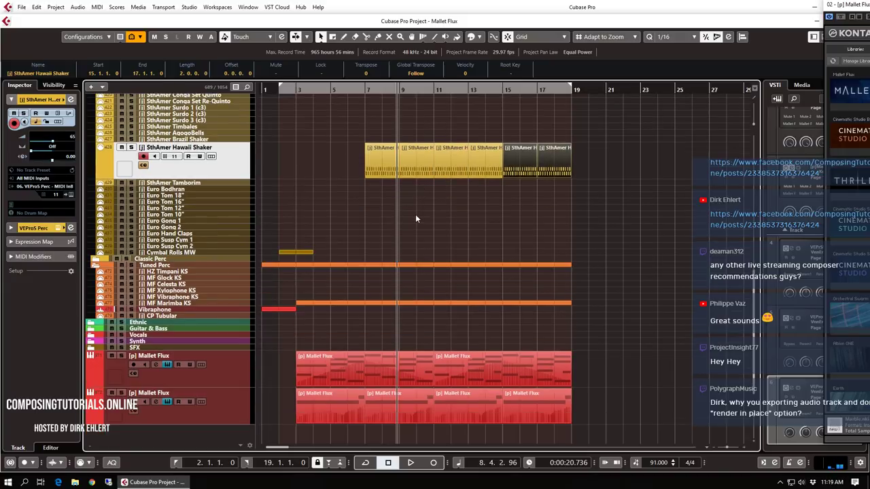
Delete the second Mallet Flux track's part at bar 3 and select its part at bar 7
click(334, 405)
key(Delete)
click(383, 402)
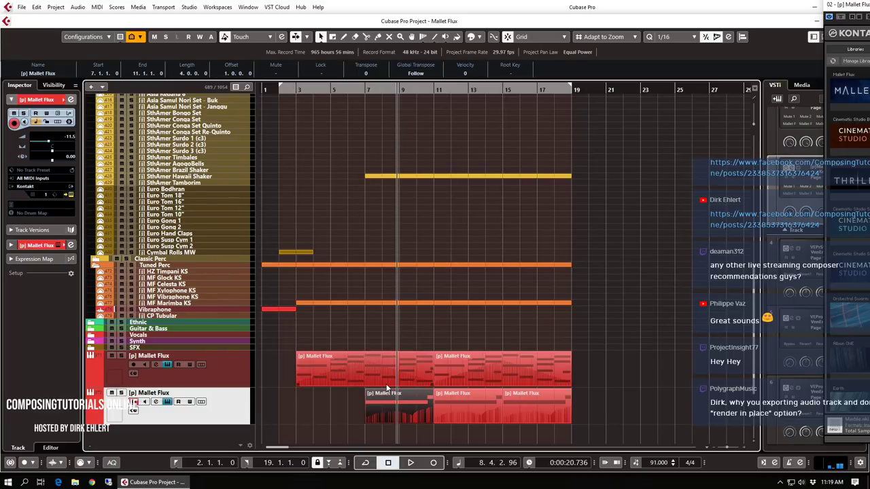
Return to the left locator at bar 2 and listen to the thinned-out opening until bar 4
key(g)
key(KP_1)
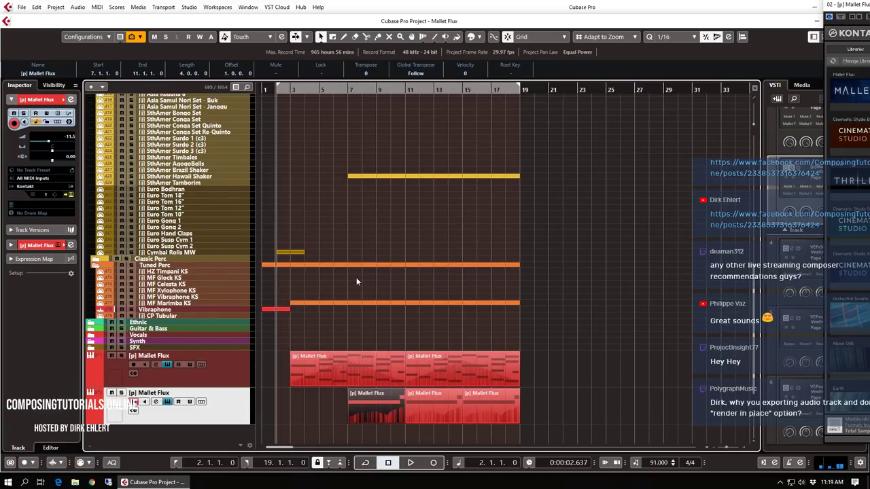
key(space)
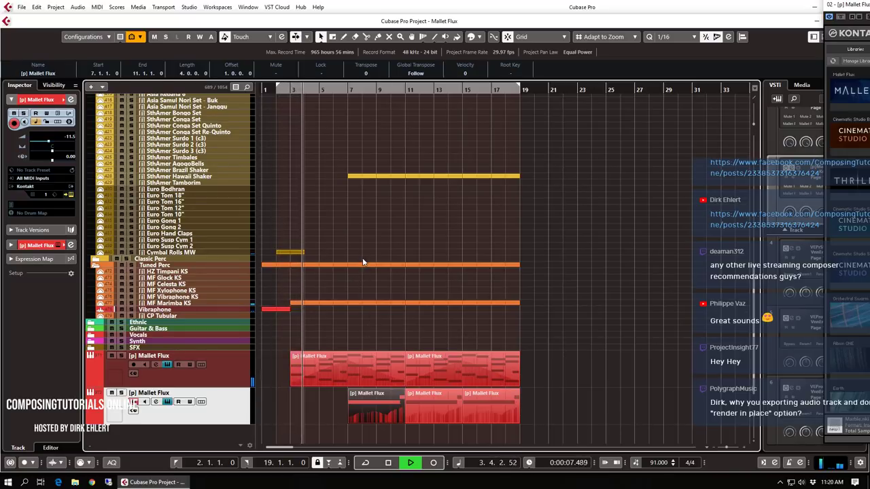
scroll(363, 258, up, 6)
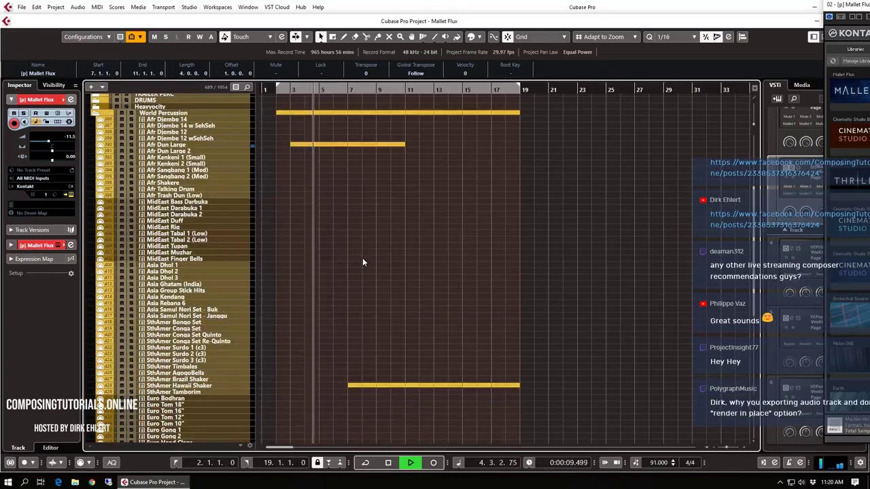
key(space)
Expand the Classic Perc folder and select the MA2 Booms track
scroll(370, 240, up, 4)
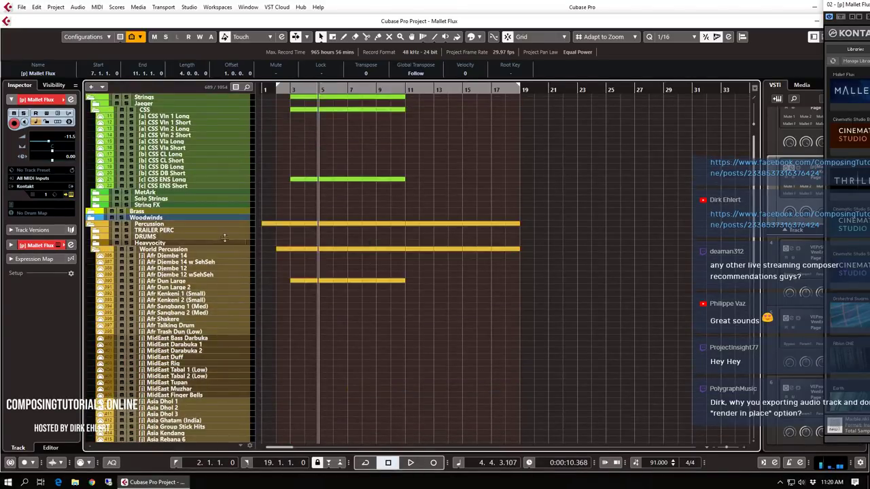
scroll(164, 259, down, 10)
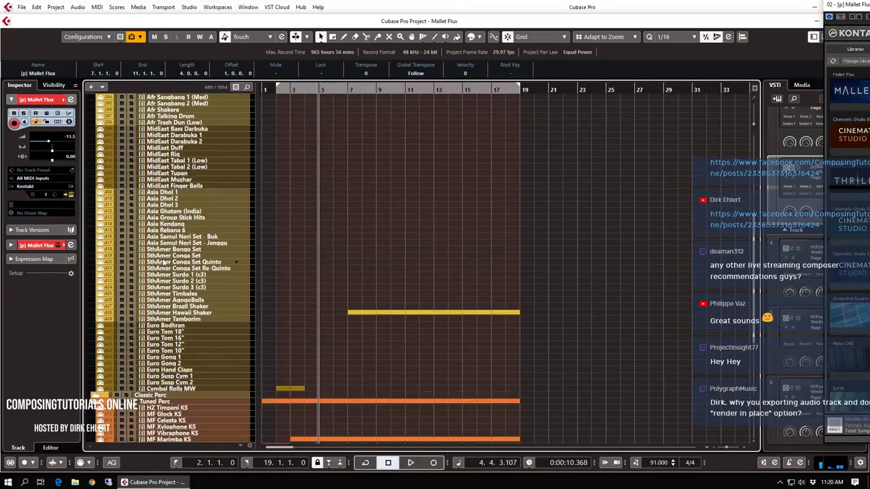
click(96, 259)
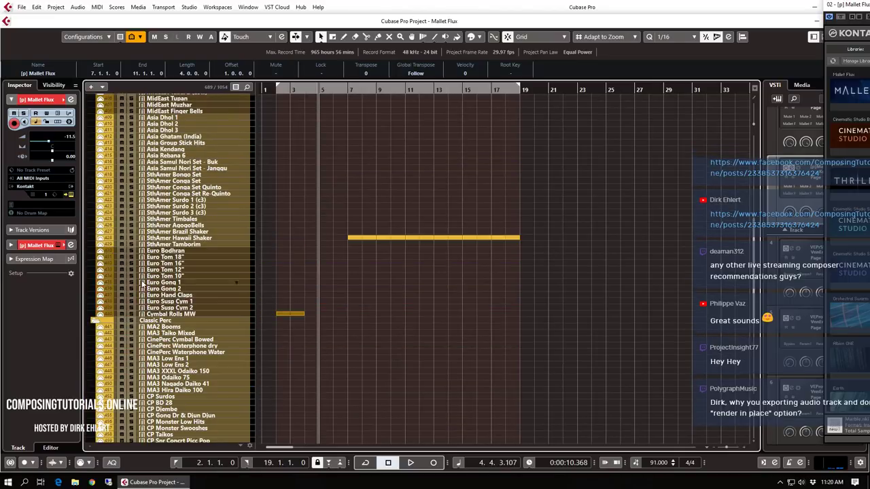
click(182, 329)
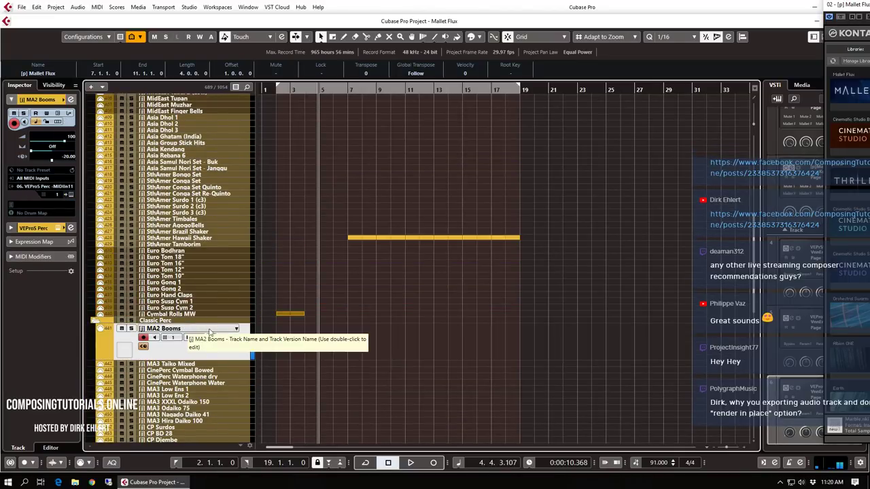
scroll(578, 293, down, 8)
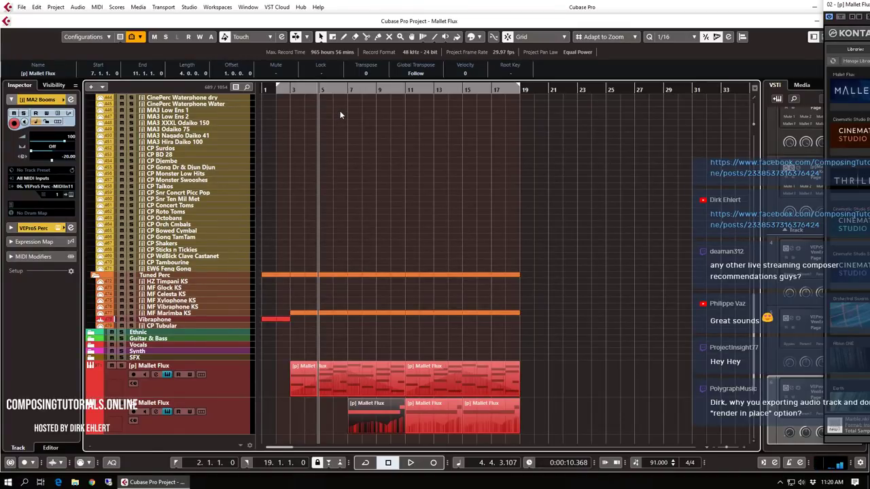
Record a one-bar MA2 Booms part with a single hit starting at bar 3
click(290, 89)
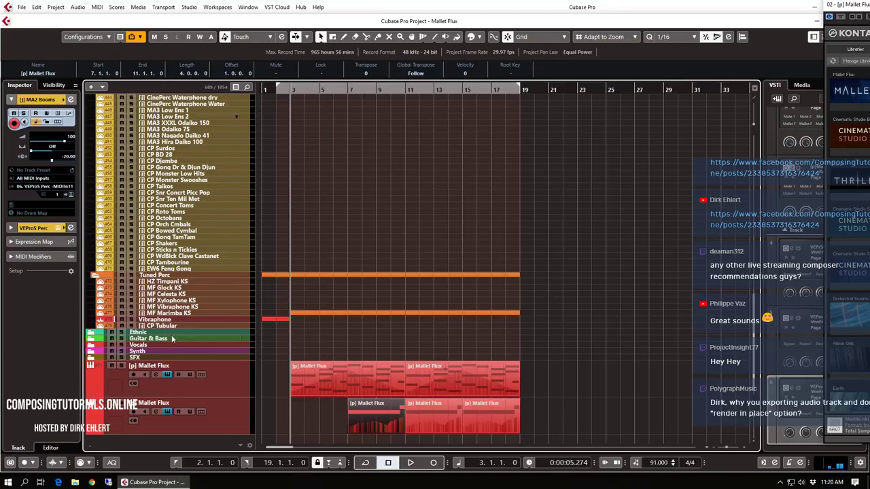
scroll(310, 221, up, 3)
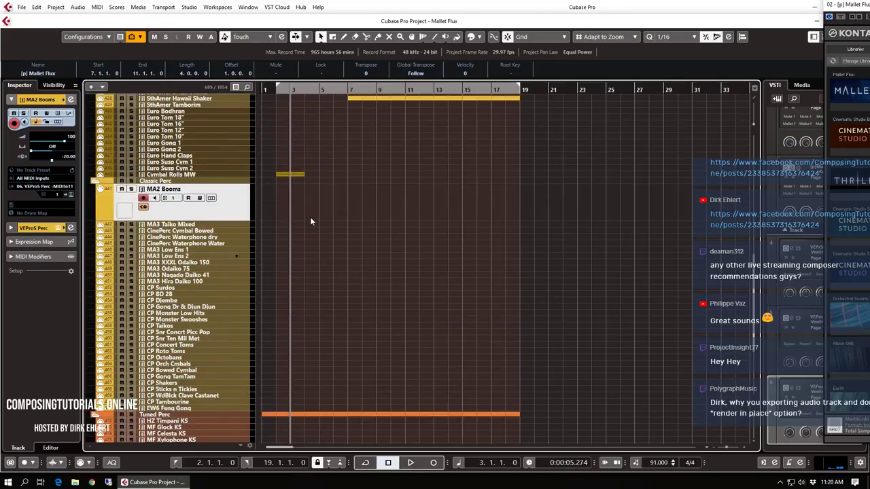
key(KP_Multiply)
key(space)
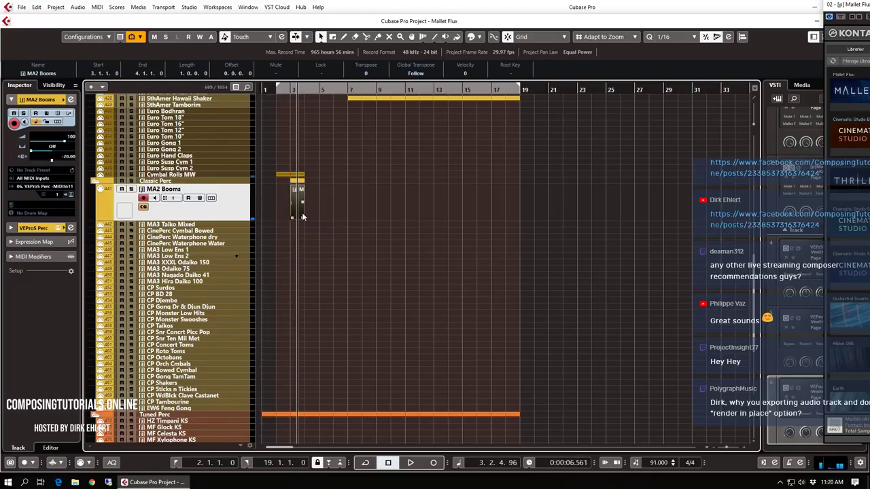
Inspect the recorded MA2 Booms note in the Key Editor, close the editor and listen to the part
key(Return)
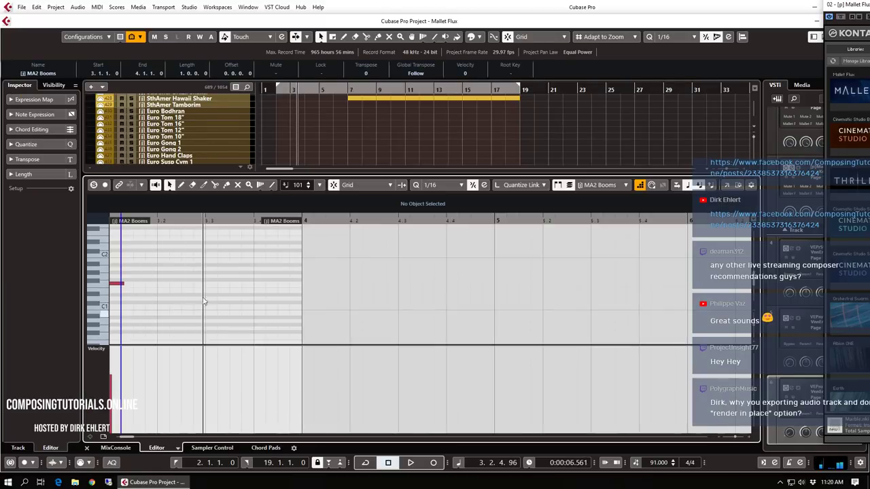
key(Return)
key(space)
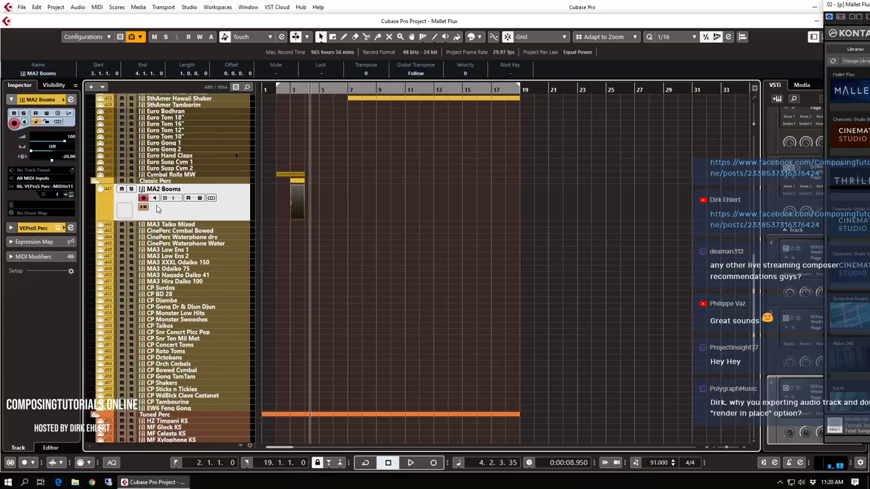
Select the Vibraphone audio track, move the Kontakt window aside and look through the VEPro percussion instrument's list of activatable outputs
scroll(516, 258, down, 5)
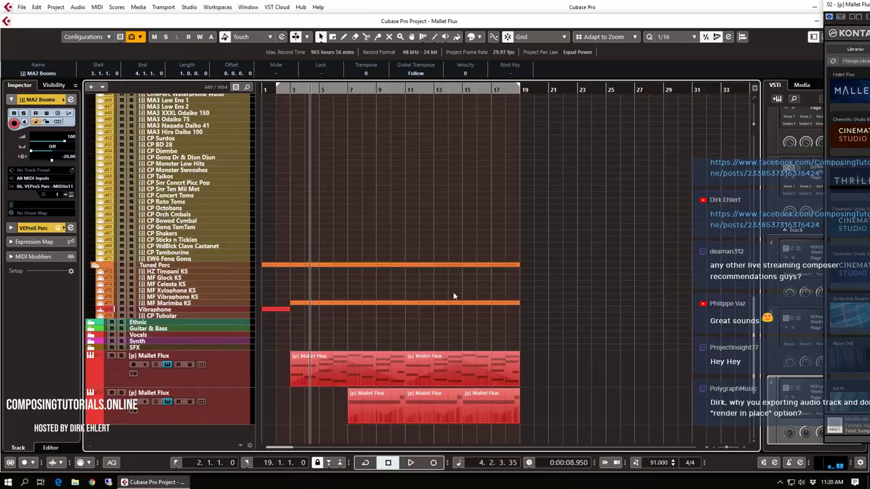
click(185, 311)
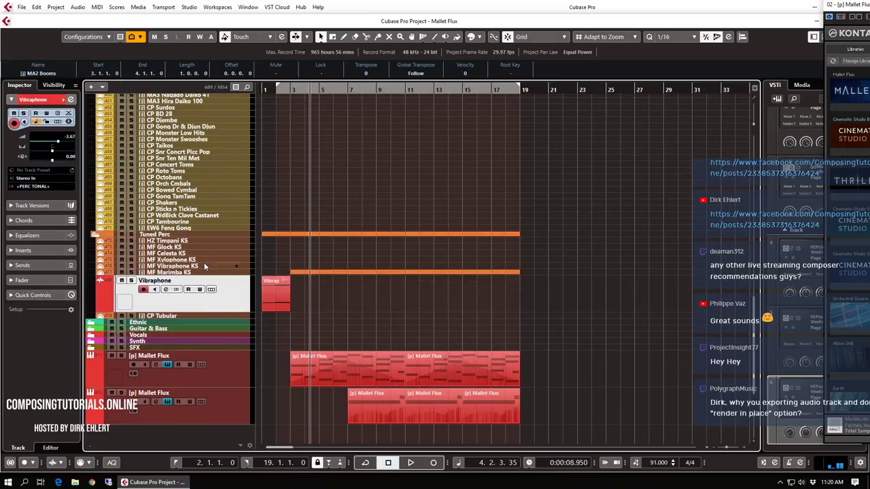
drag(856, 7, 869, 7)
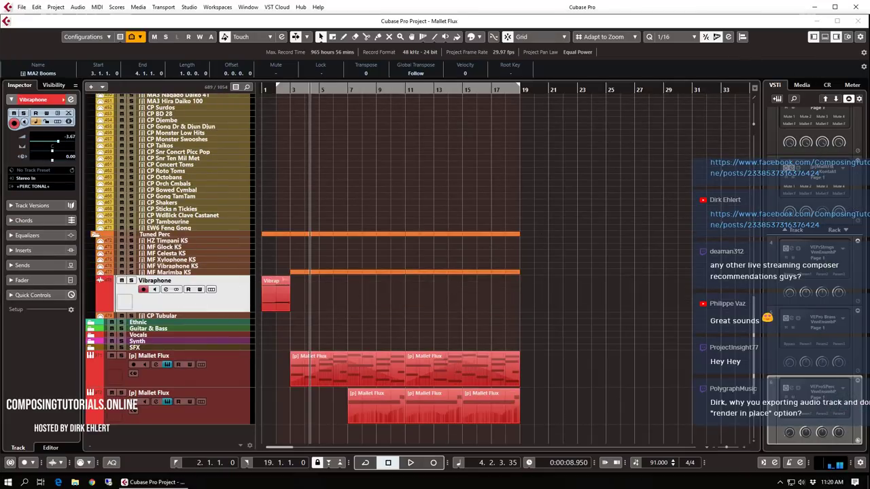
scroll(775, 367, down, 3)
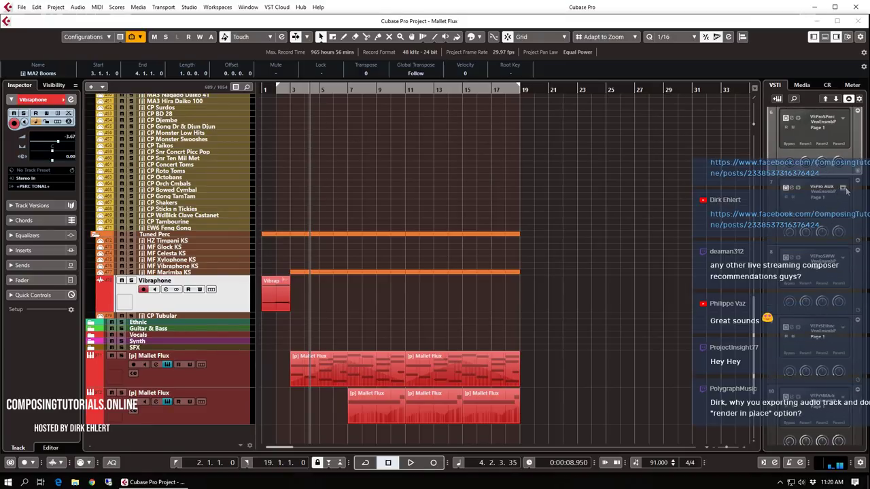
click(843, 118)
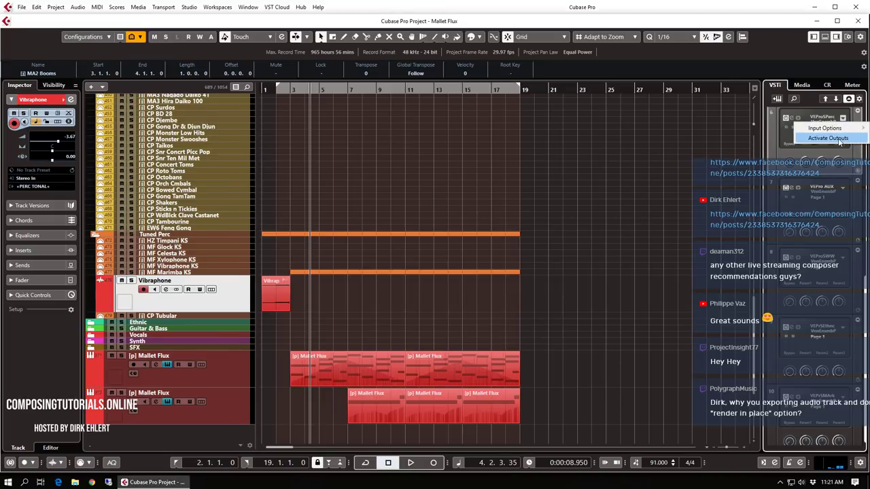
mouse_move(831, 136)
scroll(776, 172, down, 10)
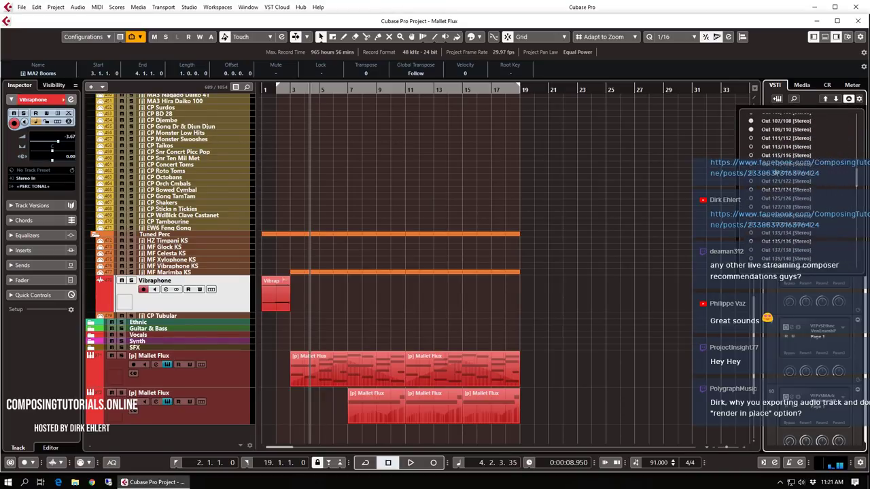
scroll(775, 172, up, 10)
scroll(803, 177, up, 3)
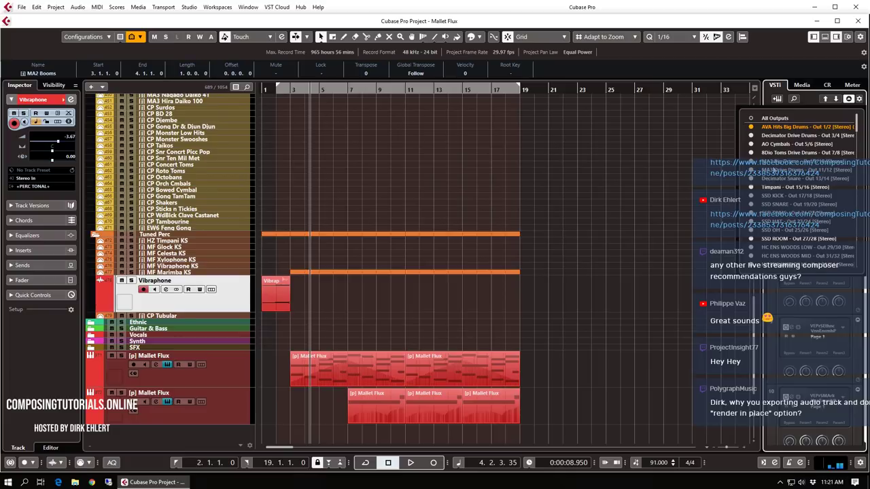
click(679, 208)
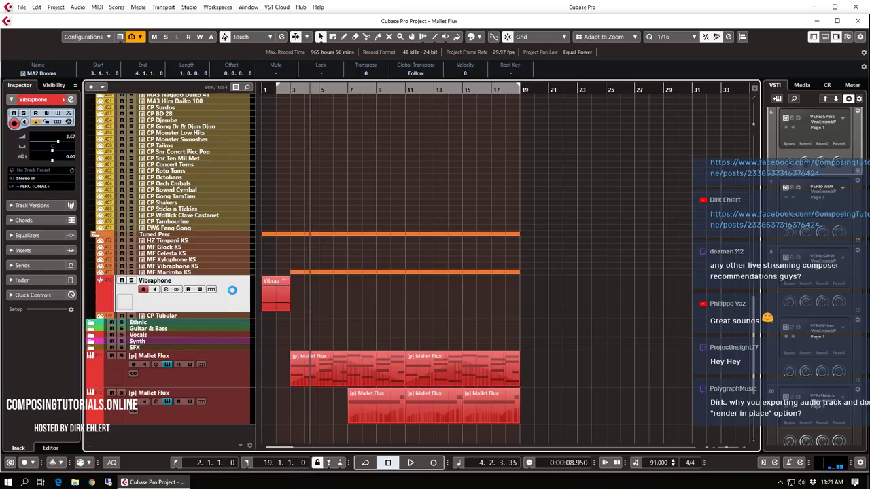
Listen to the arrangement from bar 2 with the MA2 Booms hit included
key(space)
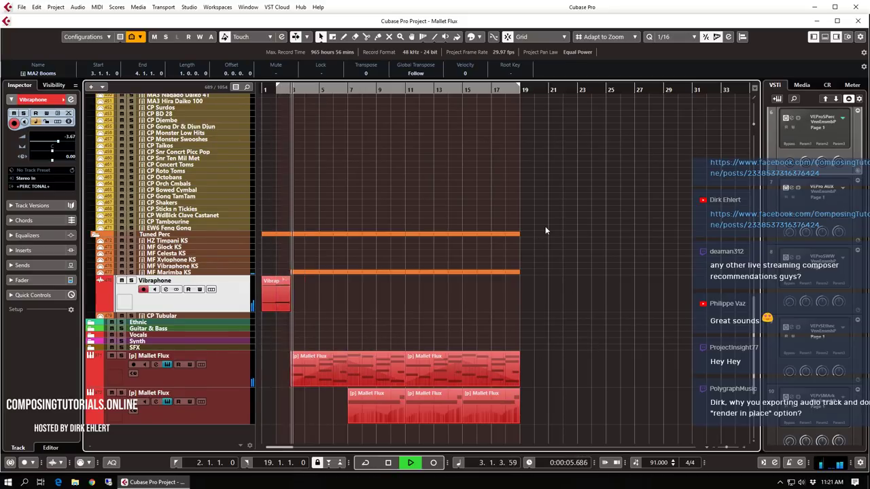
key(h)
key(h)
key(h)
key(h)
key(h)
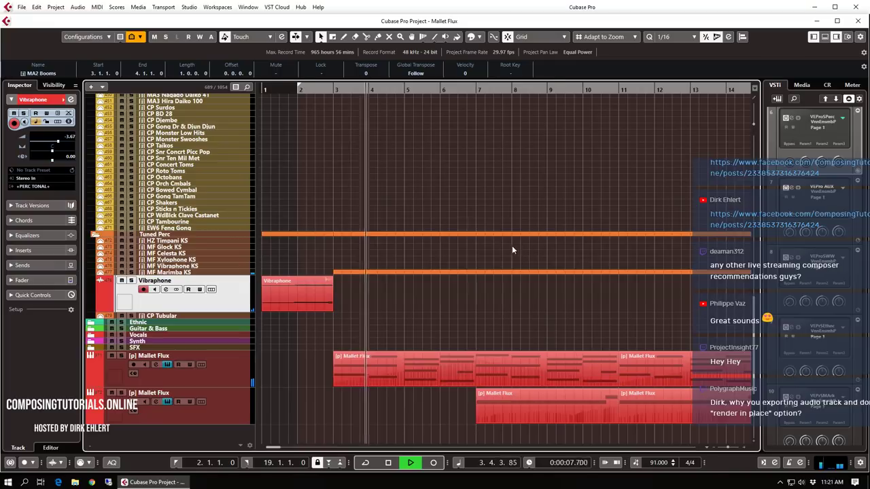
key(g)
key(g)
key(g)
Copy the MA2 Booms part from bar 3 to bars 7, 11 and 15
scroll(525, 204, up, 10)
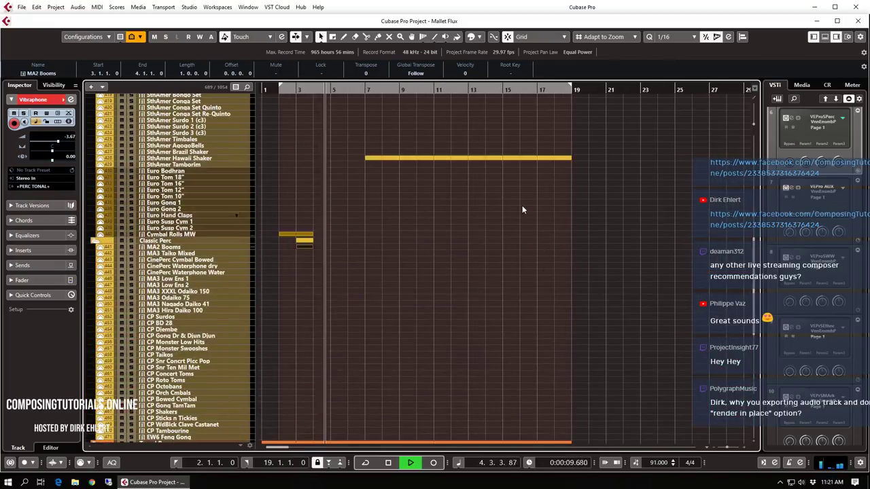
click(307, 243)
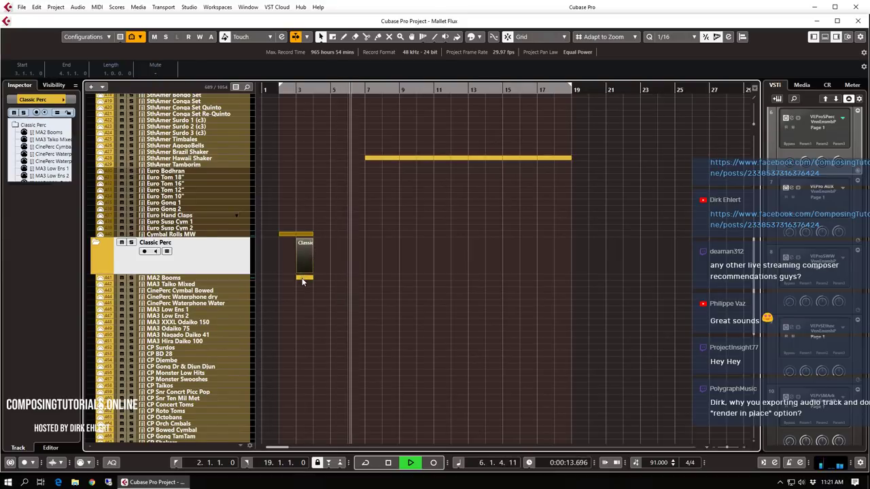
drag(305, 266, 511, 258)
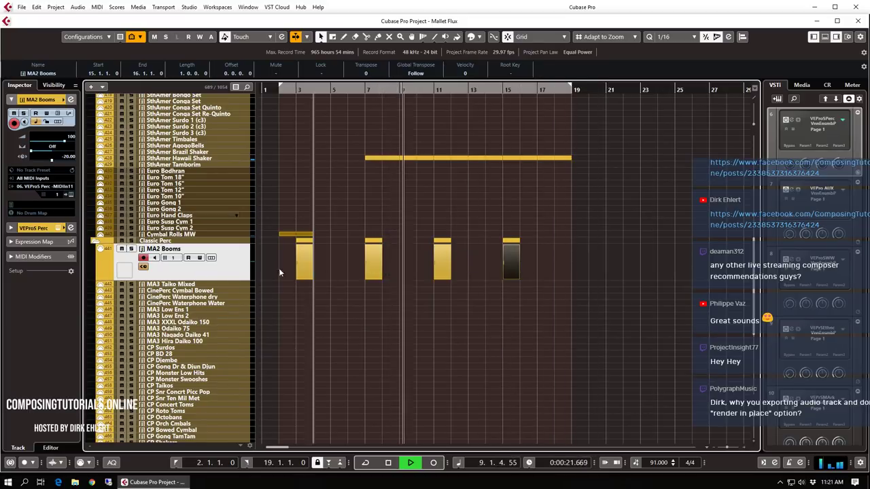
Look through the percussion, tuned percussion and Mallet Flux tracks during playback, stop it and check the second MF Marimba KS part
scroll(508, 276, down, 3)
scroll(508, 276, up, 4)
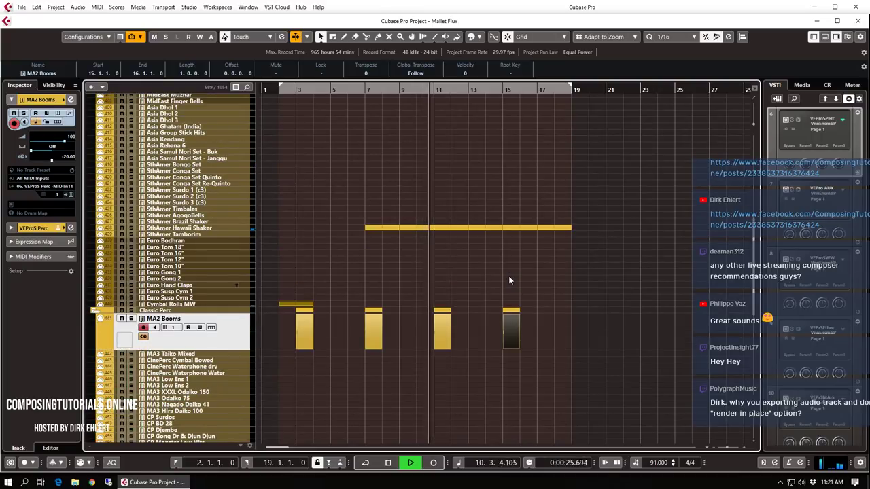
scroll(522, 267, down, 5)
scroll(522, 267, up, 3)
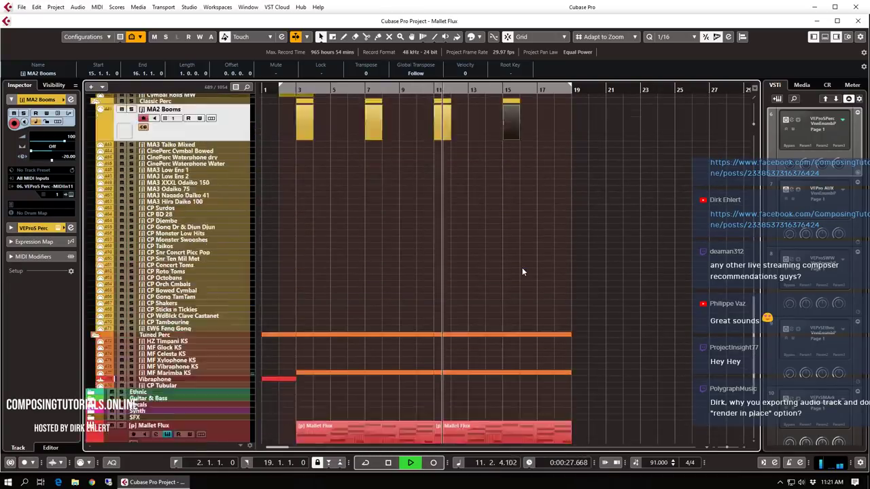
key(space)
scroll(523, 271, down, 5)
scroll(522, 270, up, 3)
scroll(522, 271, down, 3)
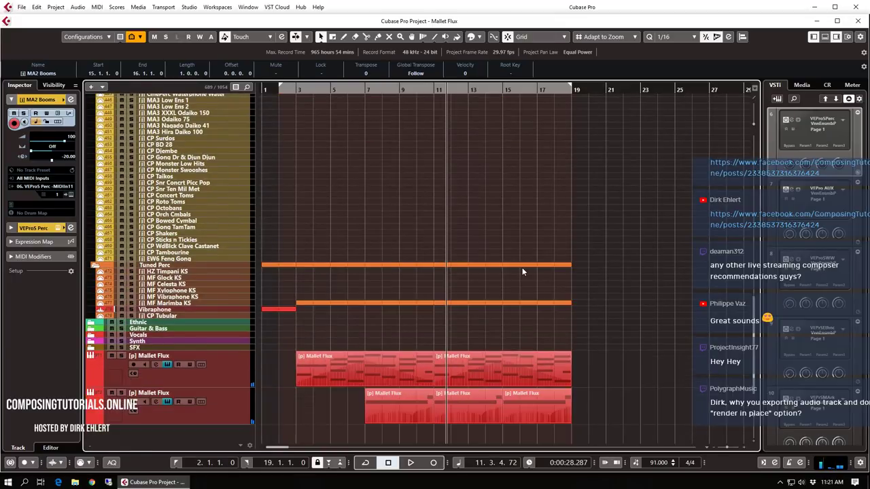
click(446, 303)
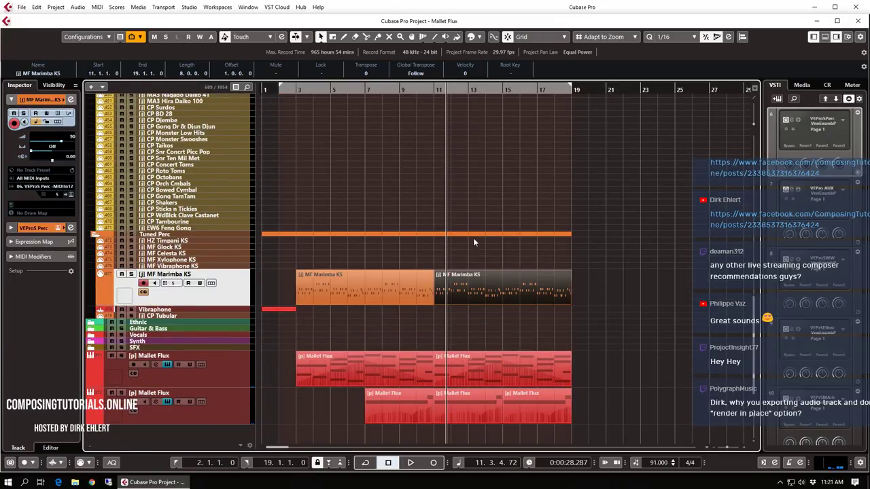
Duplicate both Afr Dun Large parts so the pattern continues from bar 11 to bar 19
scroll(481, 258, up, 10)
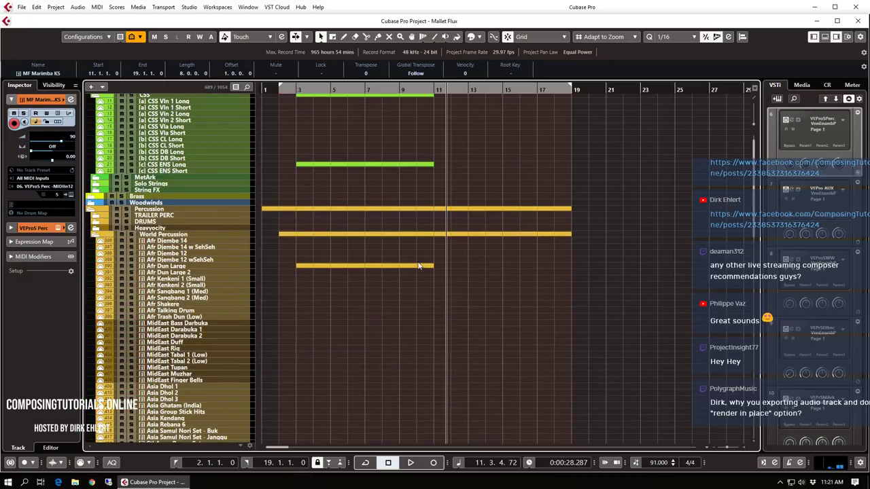
click(418, 262)
click(411, 297)
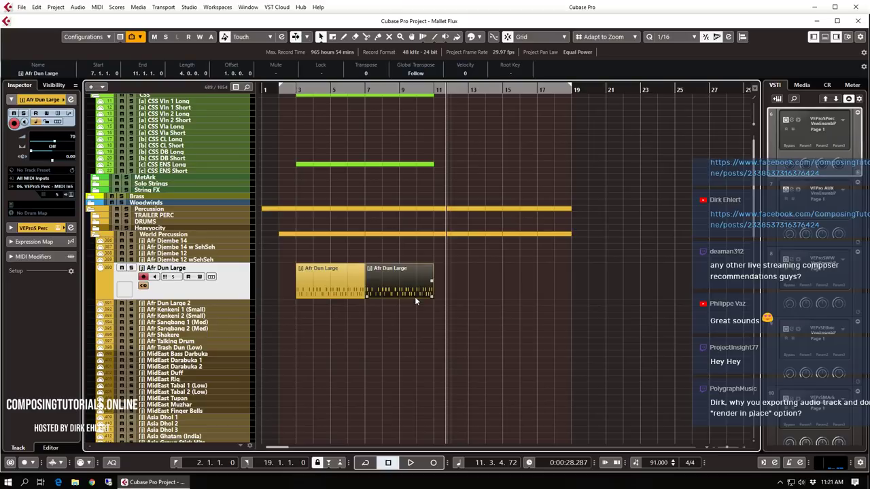
drag(458, 292, 332, 286)
key(ctrl+d)
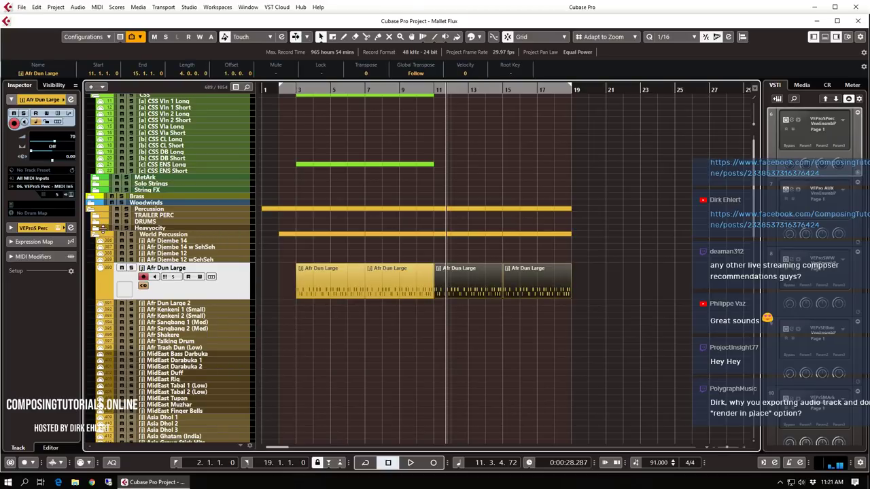
Unfold the Heavyocity folder and record a short take on the HC WOOD STEM 3 8th track from bar 11
click(99, 233)
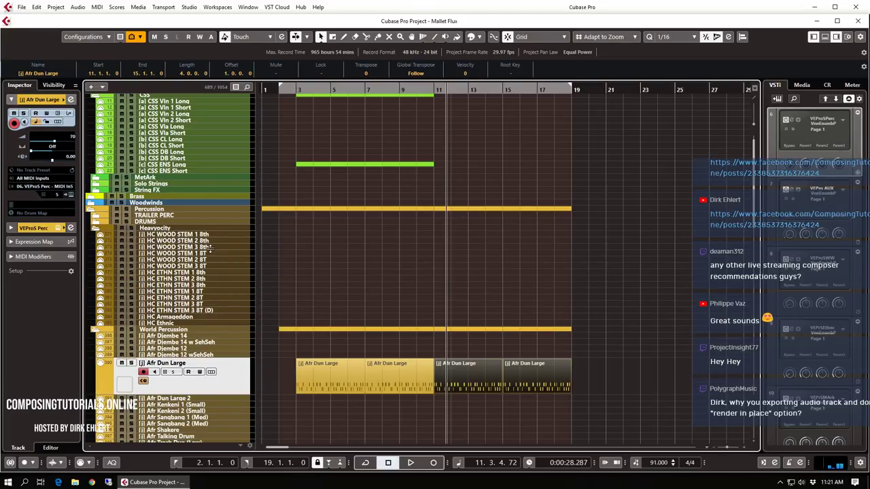
click(214, 251)
click(435, 90)
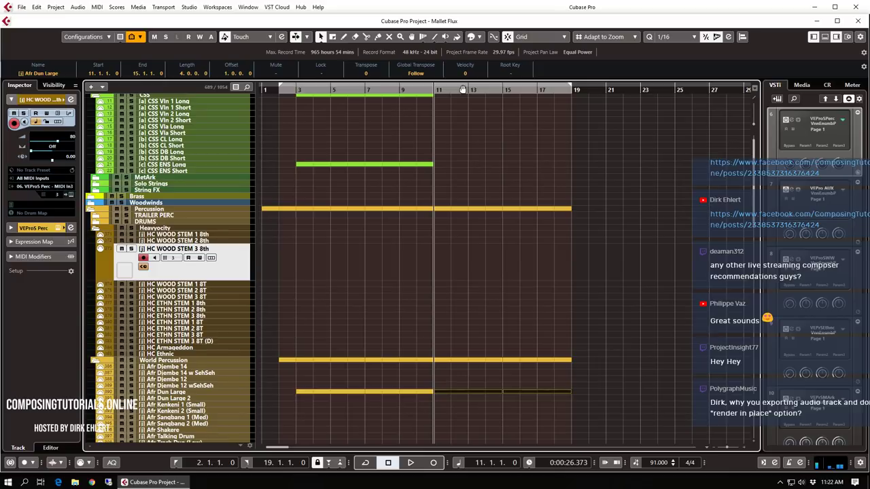
key(KP_Multiply)
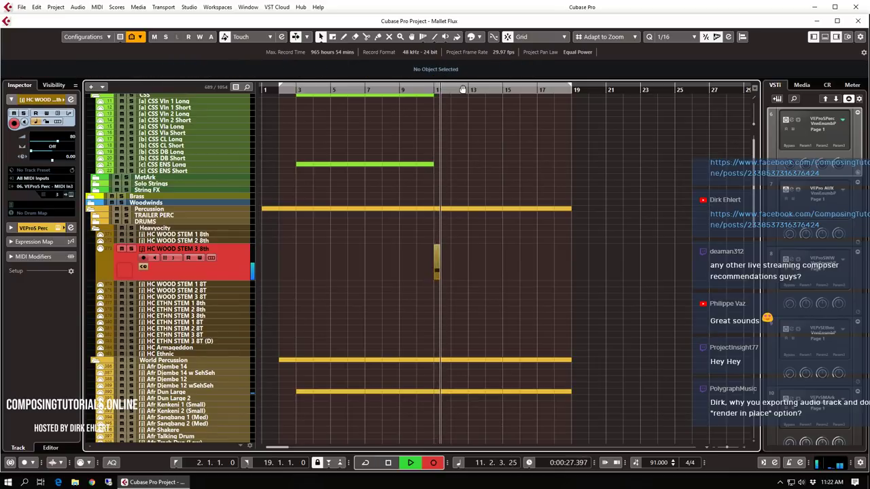
key(space)
Extend the HC WOOD STEM 3 8th part to bar 13 and lengthen its note to the end of the part
drag(448, 278, 472, 277)
double_click(462, 269)
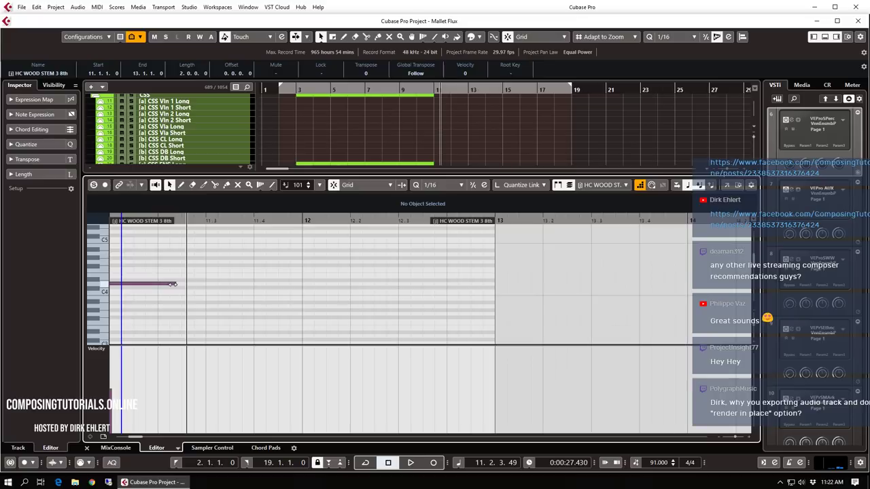
drag(173, 285, 491, 288)
key(Return)
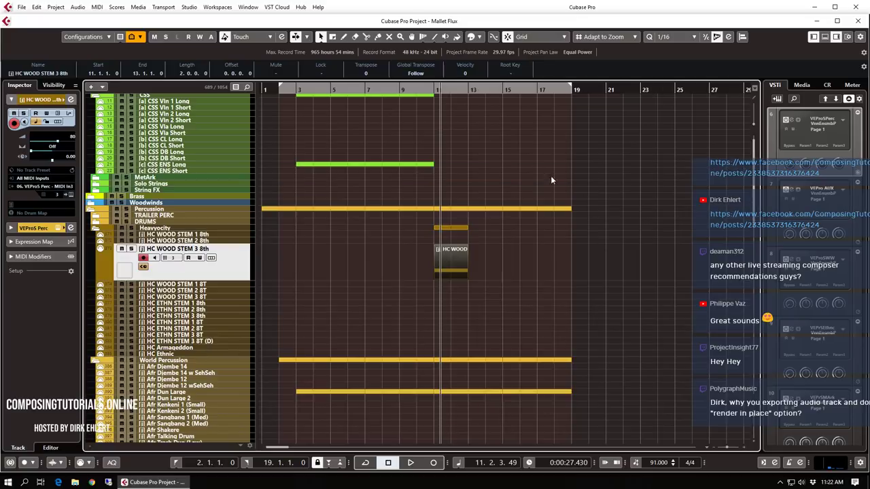
Play briefly from bar 10, shorten the Cymbal Rolls MW part at bar 2 to one bar and copy it to bar 10
click(416, 89)
key(space)
scroll(483, 265, down, 5)
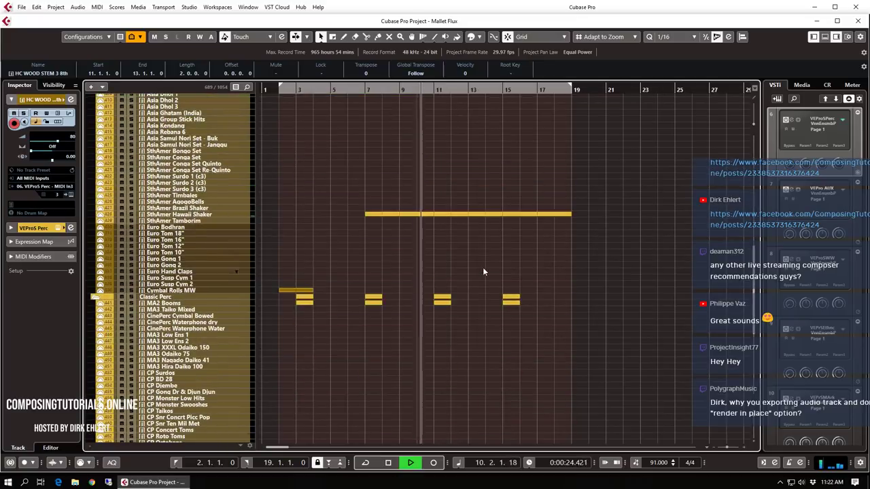
key(space)
click(301, 291)
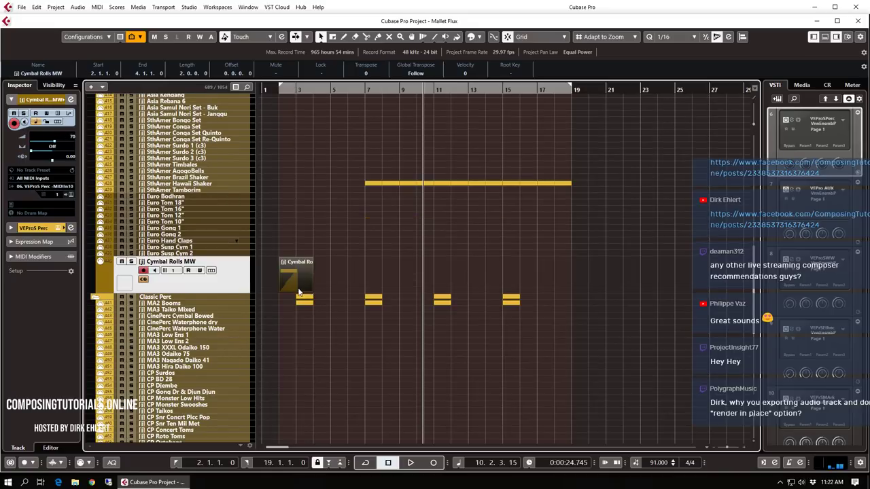
drag(313, 290, 421, 279)
Listen from bar 9 to the copied cymbal roll leading into the wood stem part at bar 11
drag(407, 90, 400, 90)
key(space)
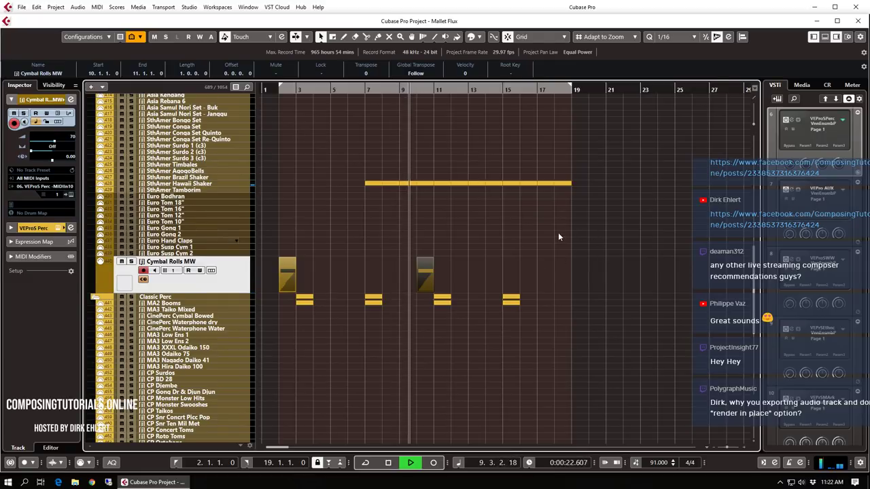
scroll(556, 231, up, 5)
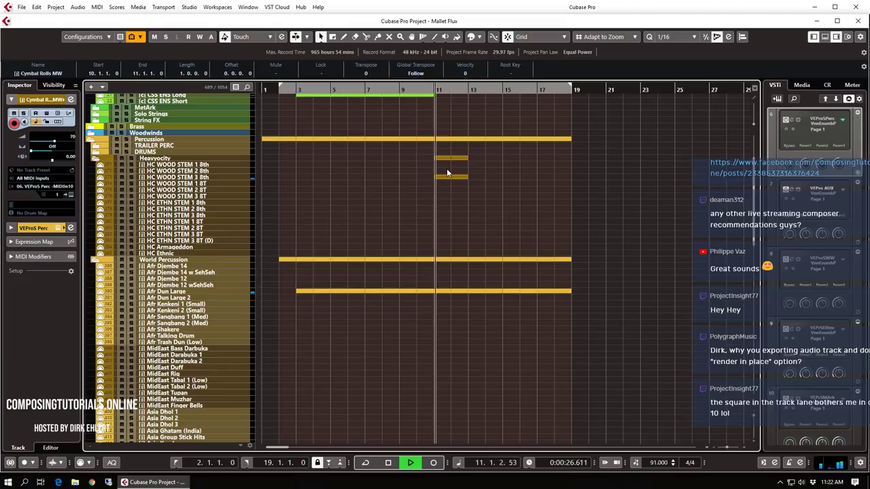
Duplicate the HC WOOD STEM 3 8th part to bar 13, stop playback and open the part at bar 11 for editing
drag(448, 172, 470, 198)
key(ctrl+d)
key(space)
double_click(454, 199)
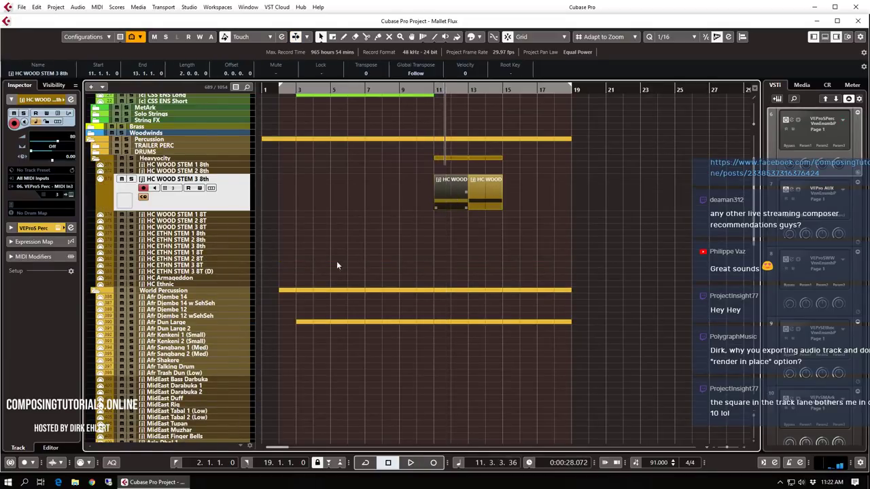
Replace the HC WOOD STEM 3 8th part at bar 13 with a duplicate of the part at bar 11
click(113, 374)
key(Return)
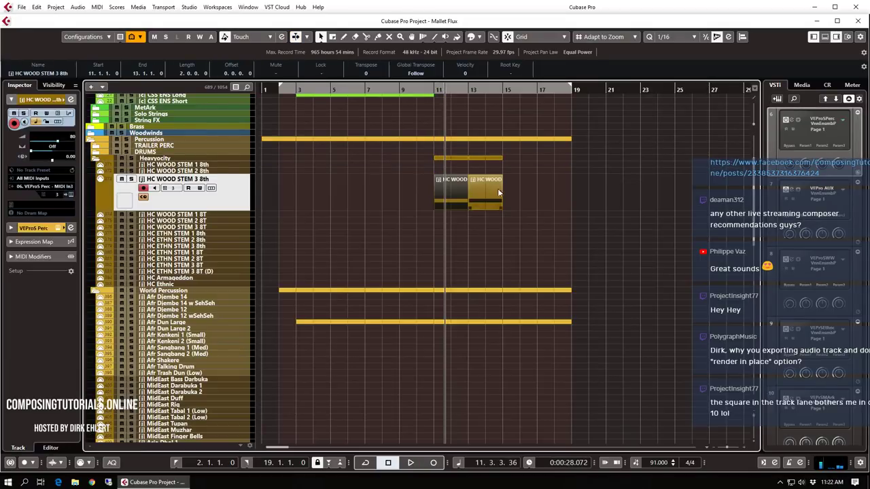
click(493, 187)
key(Delete)
click(457, 184)
key(ctrl+d)
Extend the start of the second Cymbal Rolls MW part back to bar 9 and inspect its notes and modulation curve
scroll(520, 219, down, 6)
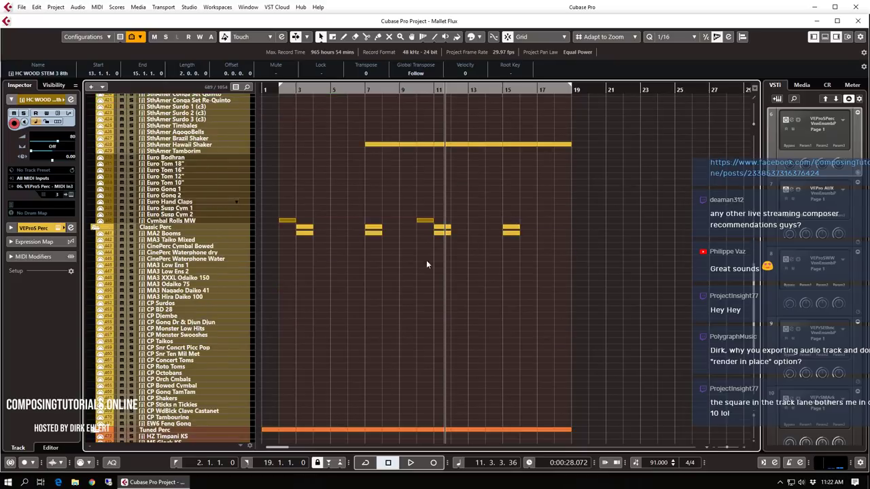
click(425, 222)
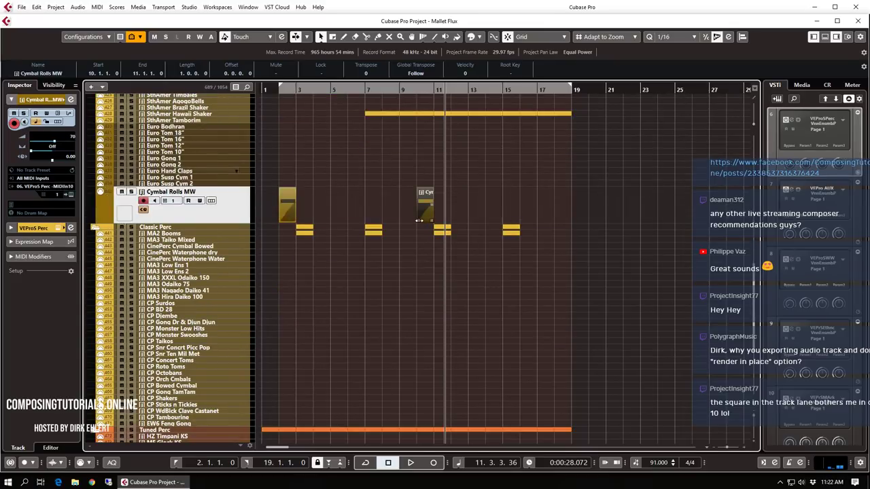
drag(419, 221, 402, 224)
key(Return)
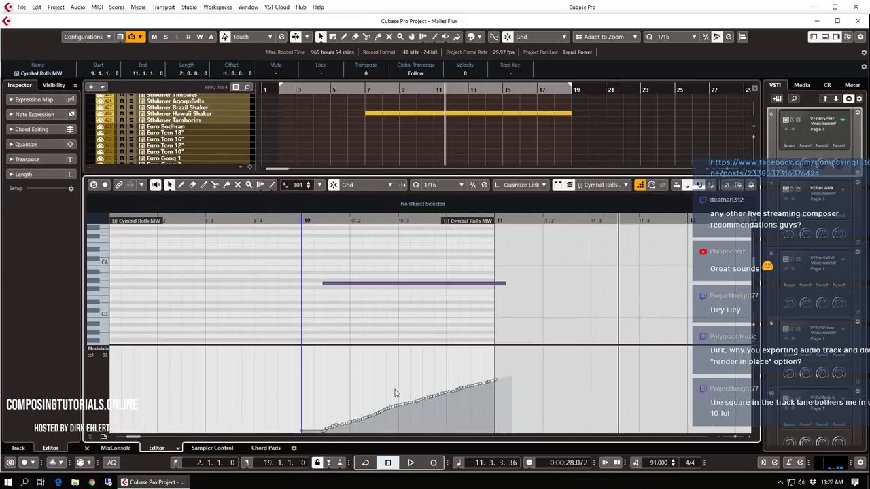
key(Return)
Play the arrangement from the left locator and show only the tracks that contain data
key(g)
key(g)
key(g)
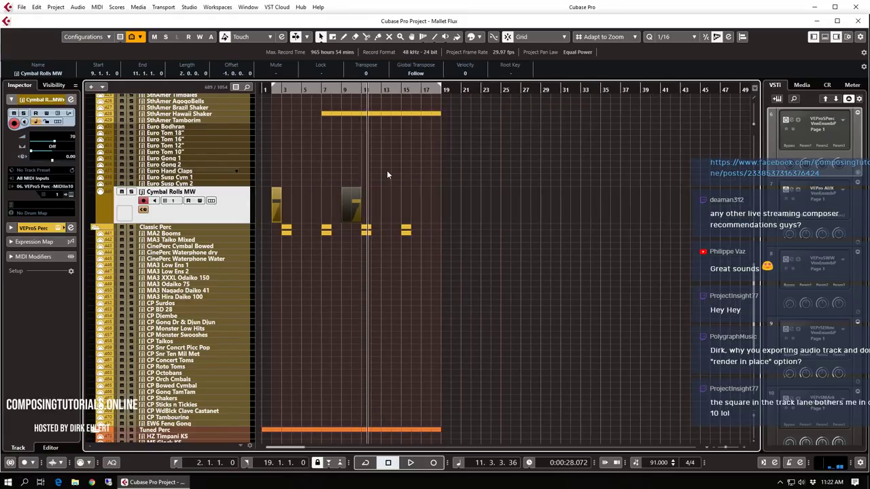
key(KP_1)
key(space)
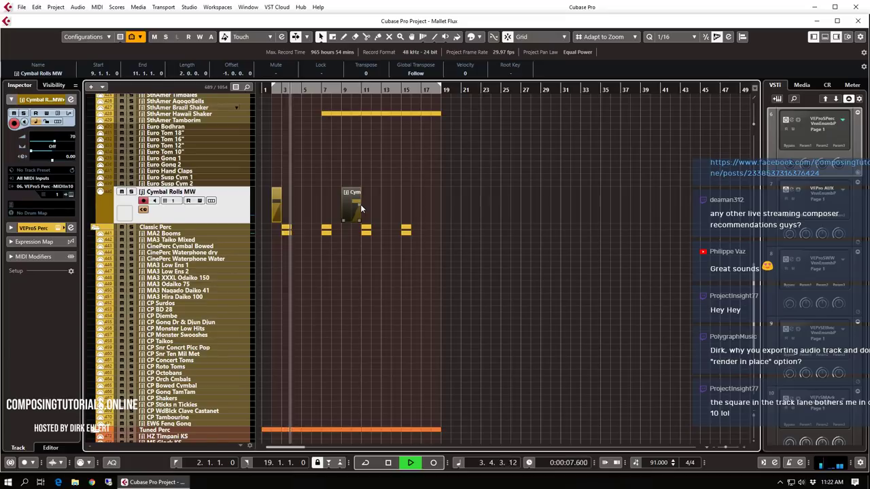
key(ctrl+shift+d)
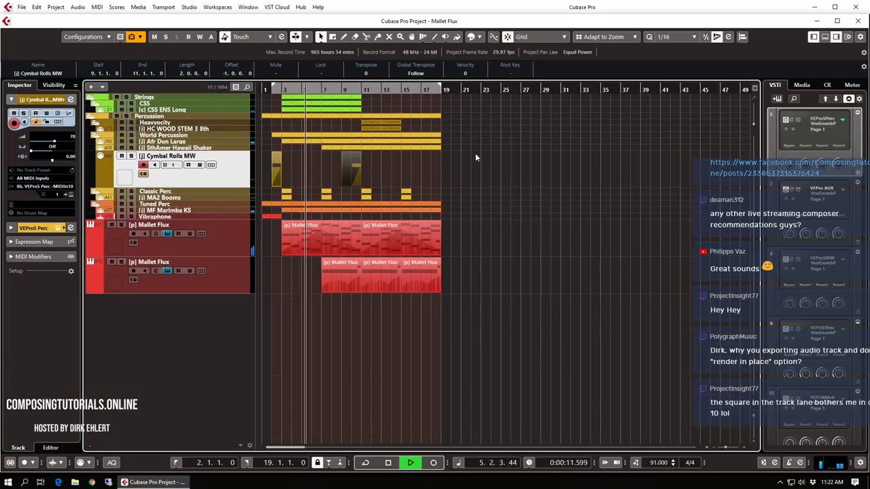
Show the MF Vibraphone, Xylophone, Celesta and Glock tracks in Tuned Perc, then select MF Xylophone KS and stop playback
click(179, 210)
click(54, 85)
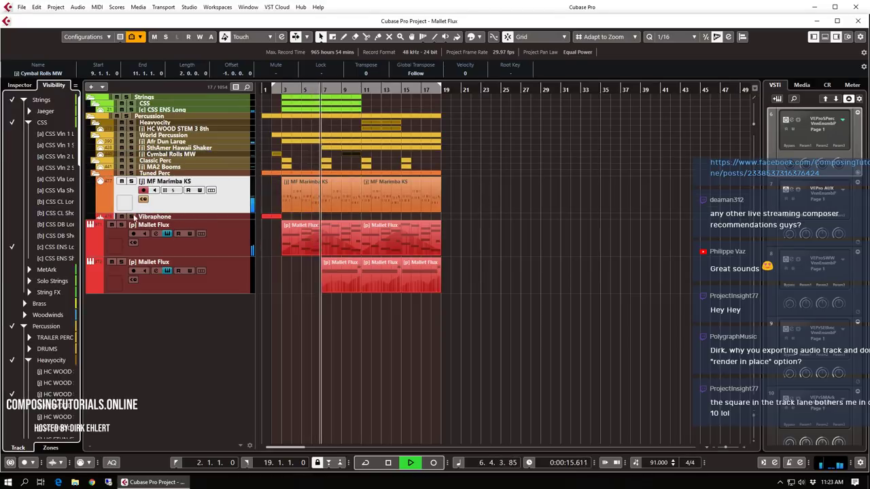
click(161, 217)
click(165, 179)
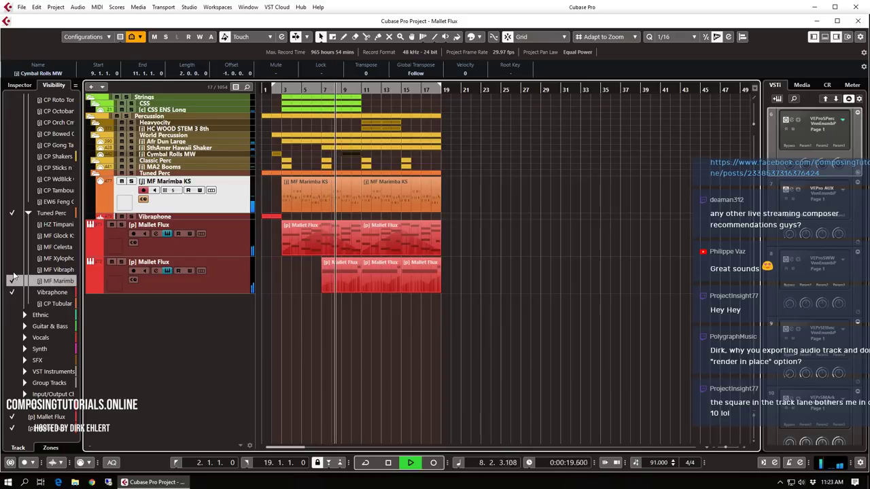
click(12, 270)
click(12, 258)
click(12, 248)
click(12, 236)
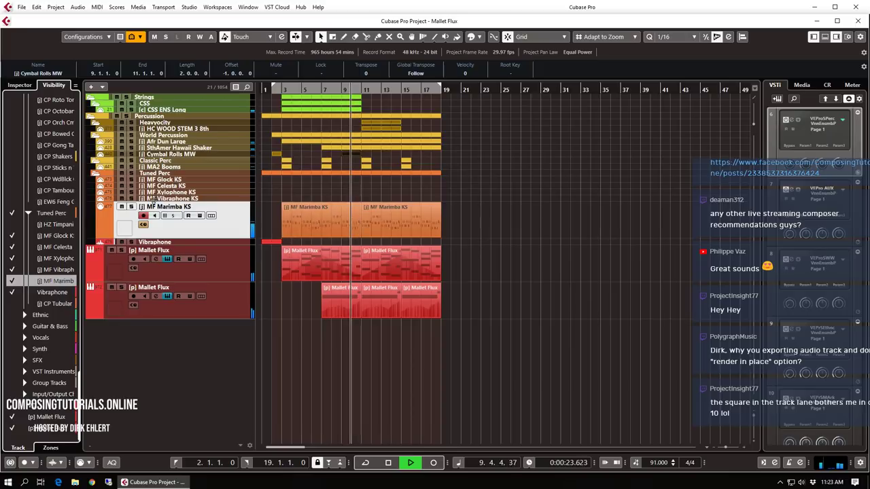
click(182, 193)
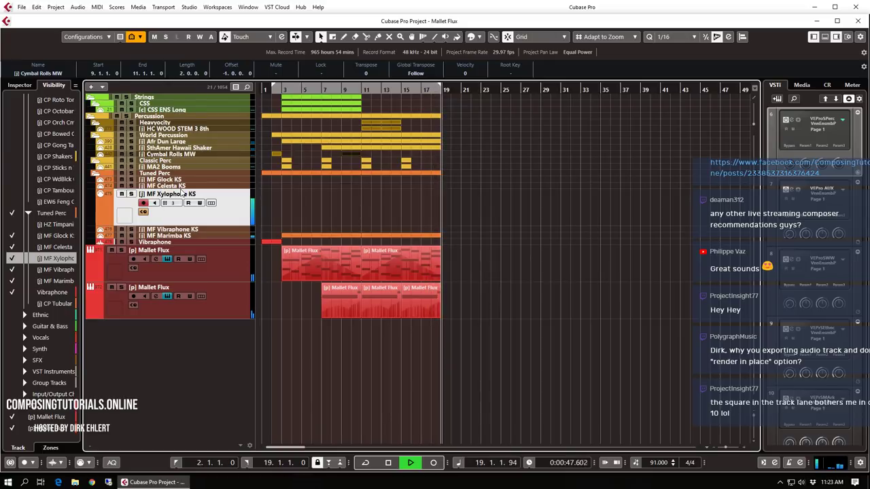
key(space)
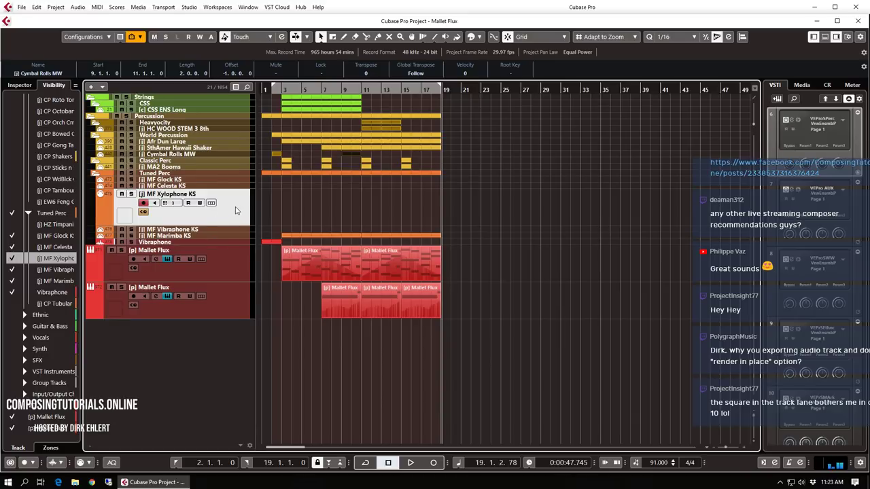
Duplicate the CSS ENS Long part to bar 11 and play the transition from bar 9
click(361, 89)
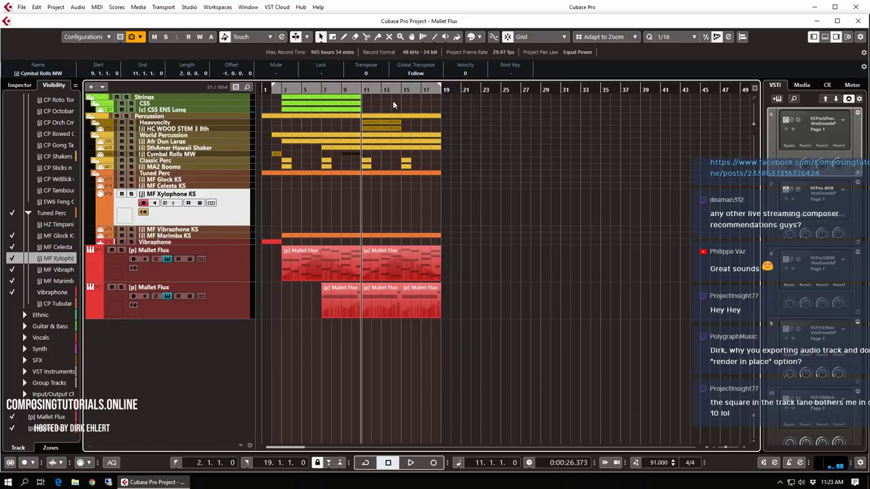
click(347, 112)
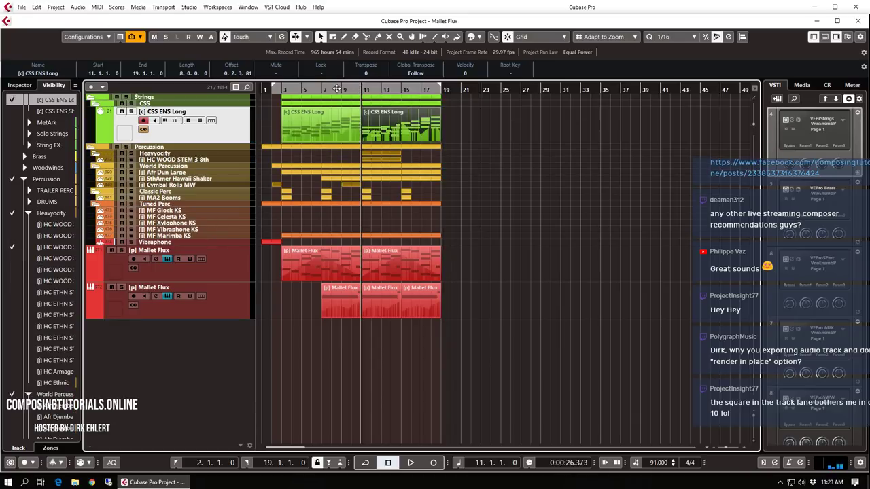
click(343, 89)
key(space)
key(h)
key(h)
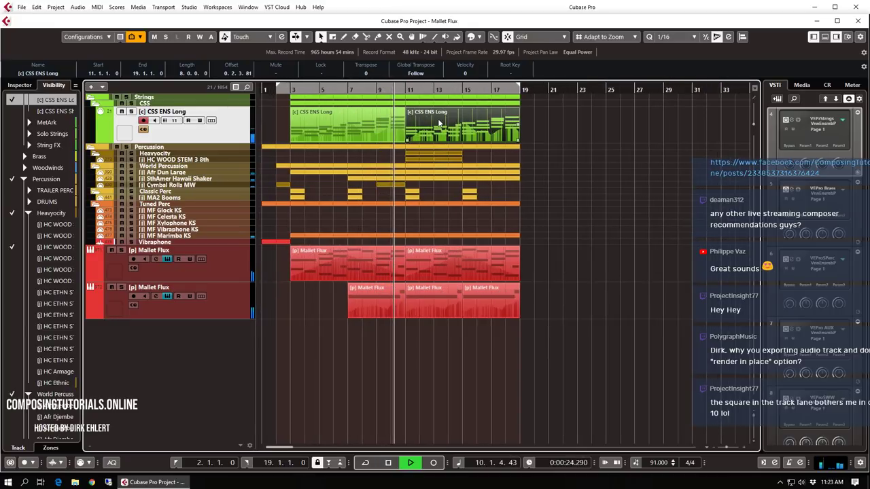
key(space)
Reshape the modulation curve of the first CSS ENS Long part so it falls steadily through bar 10 to the part's end
click(368, 134)
double_click(368, 134)
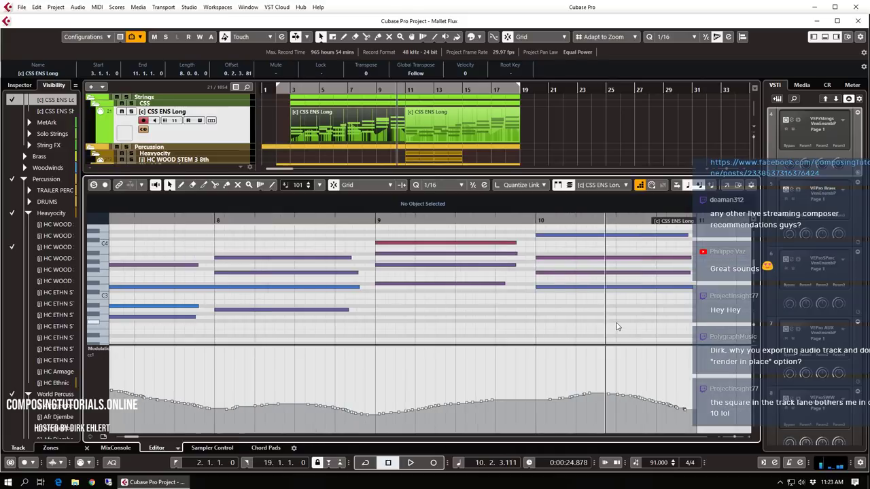
mouse_move(527, 399)
mouse_down()
mouse_move(641, 411)
mouse_move(651, 426)
mouse_up()
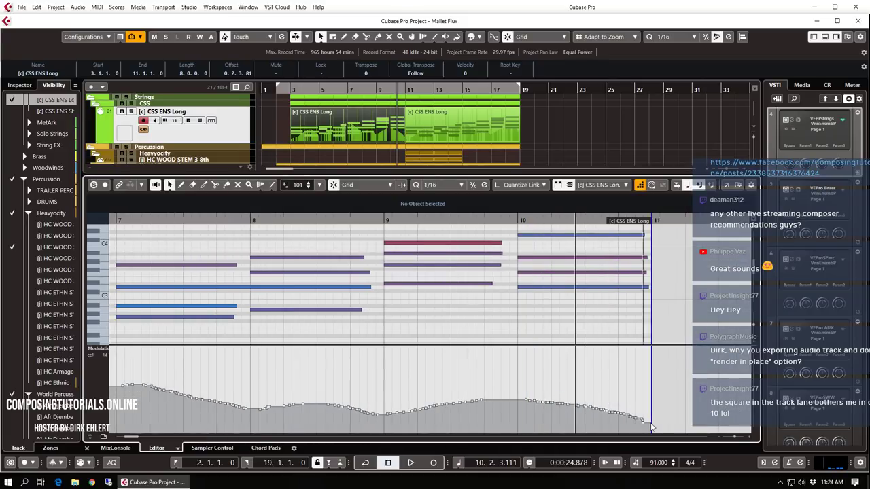
key(Return)
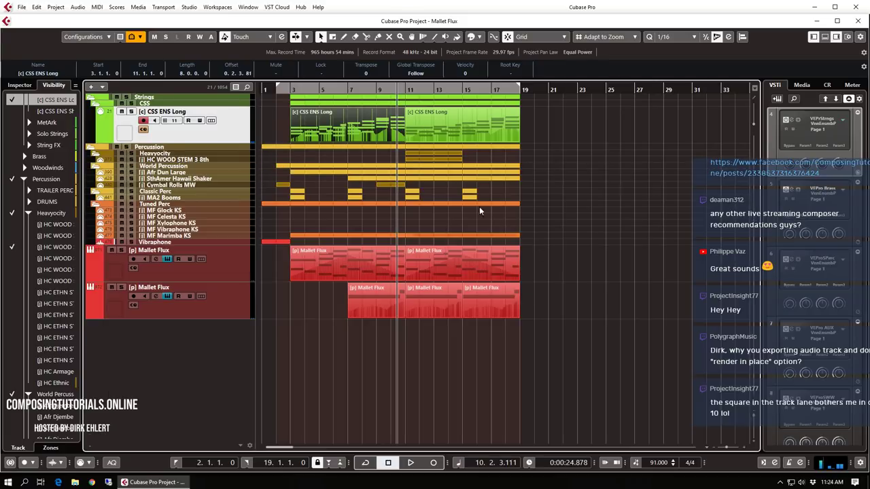
Play the transition into bar 11 from bar 10 to check the reshaped string ending
click(391, 89)
key(space)
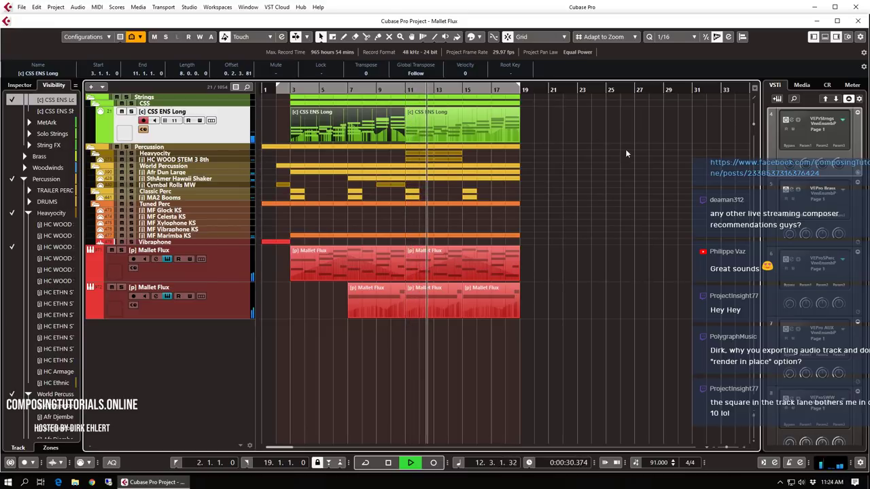
key(space)
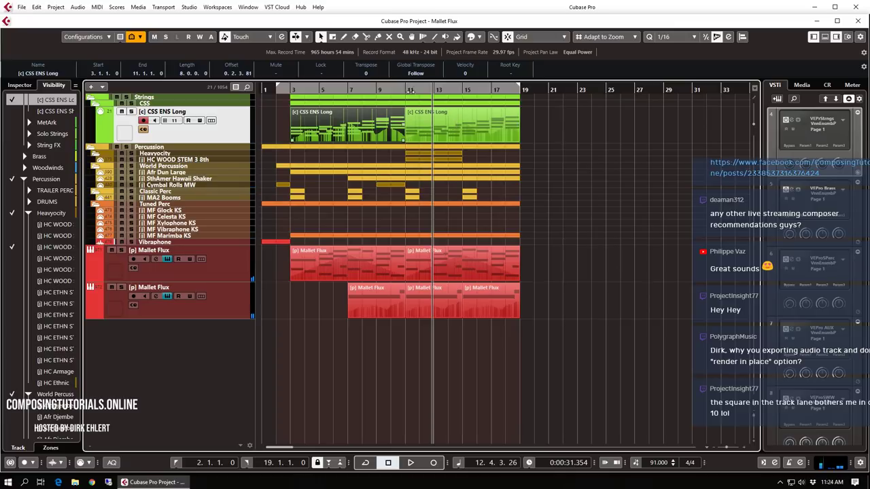
Solo the CSS ENS Long track, listen to it from bar 9, and turn the solo off
click(378, 91)
click(376, 91)
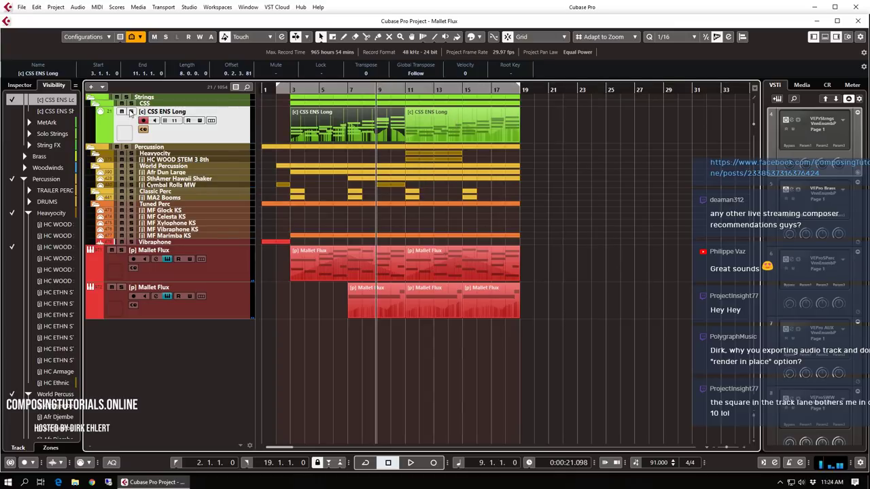
click(130, 111)
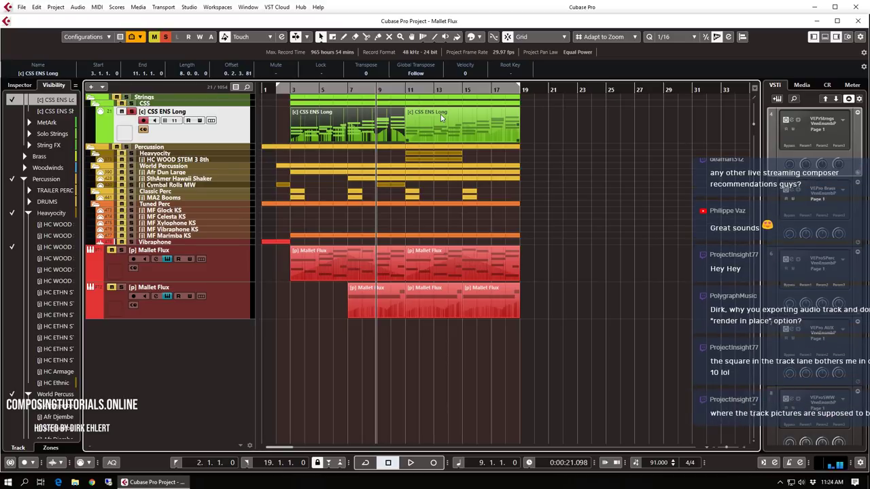
key(space)
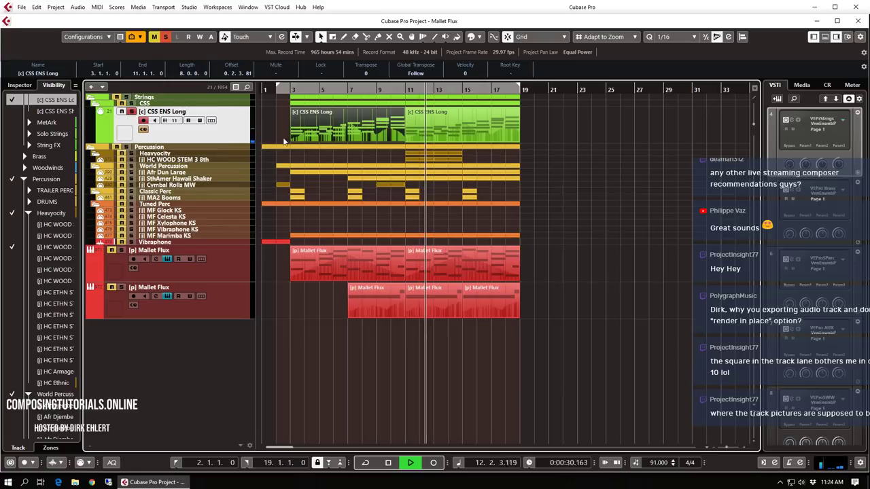
key(space)
click(132, 112)
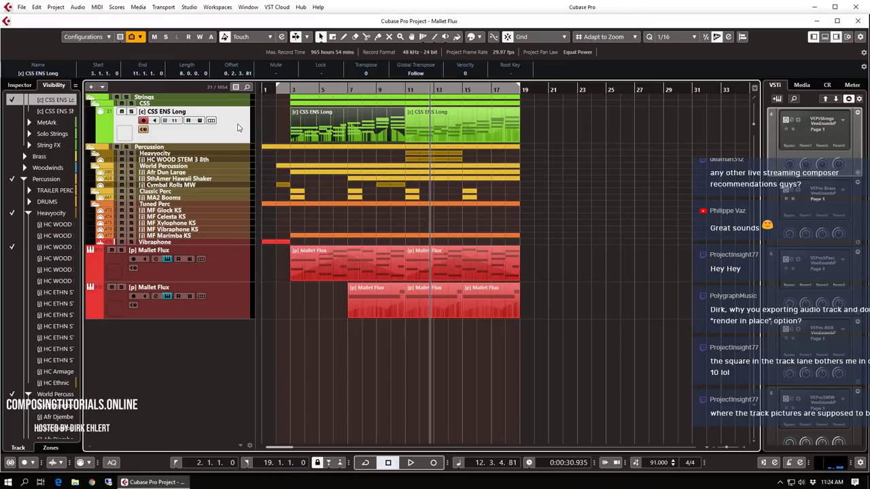
Play the full arrangement from shortly before bar 11 with the MF Xylophone KS track selected, then stop
click(578, 125)
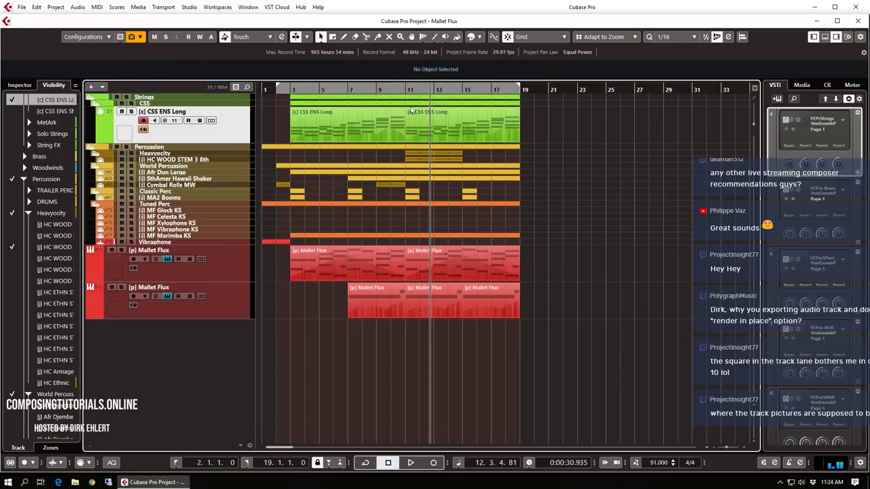
click(384, 91)
key(space)
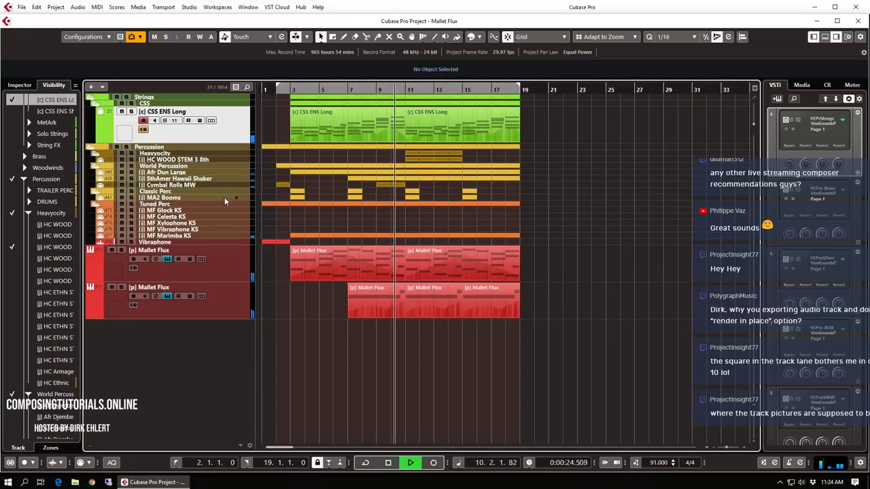
click(174, 223)
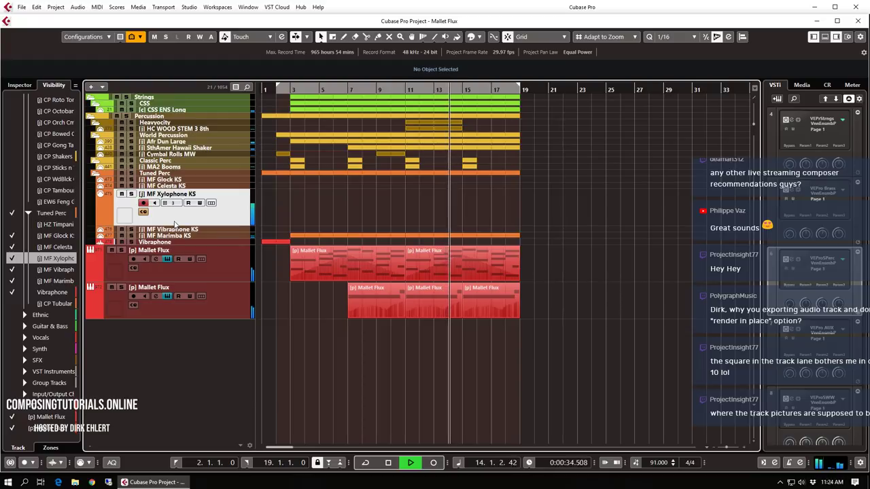
key(space)
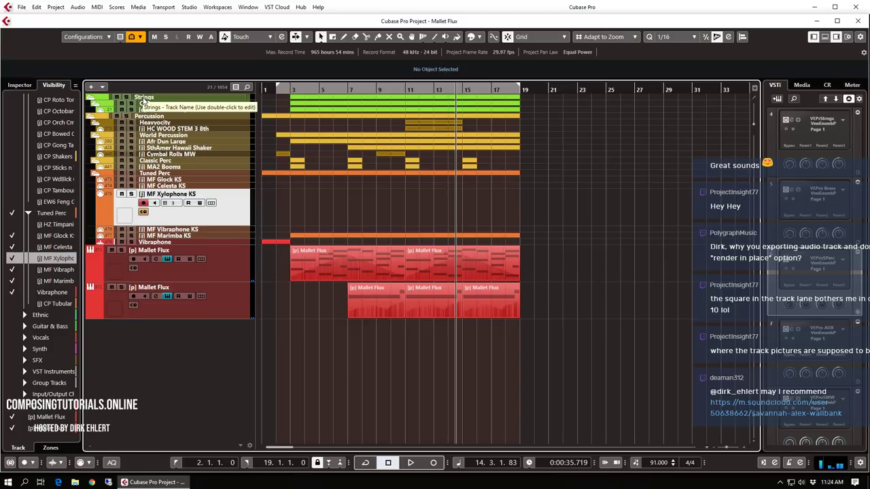
Bring the hidden tracks back into the track list and move the playback position to bar 11
key(ctrl+z)
scroll(449, 180, down, 10)
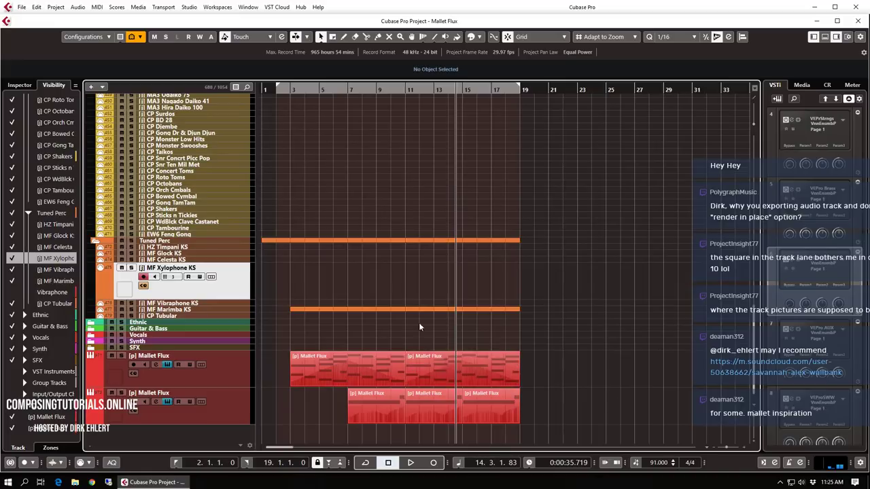
click(406, 90)
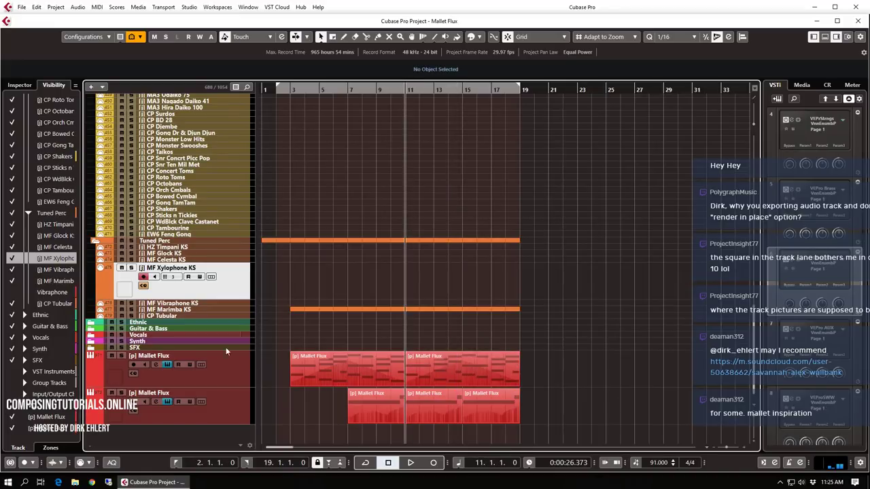
Duplicate the lower Mallet Flux track and delete all parts on the copy
right_click(220, 405)
click(299, 237)
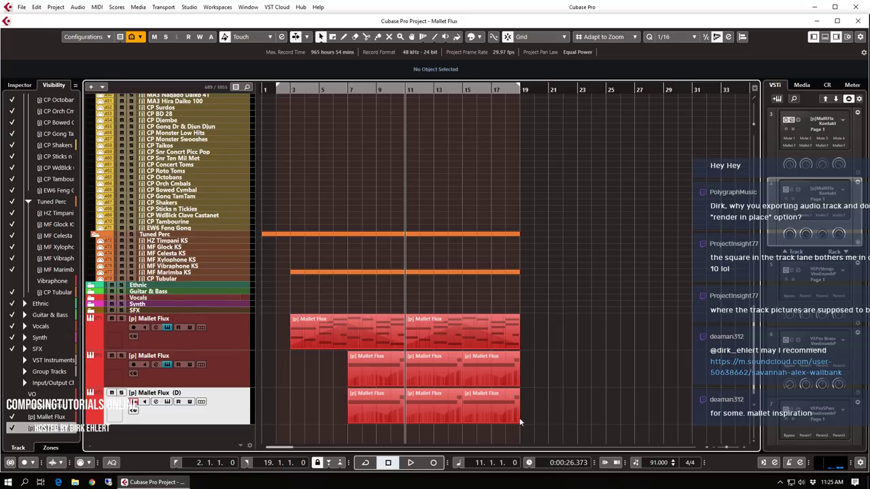
drag(550, 424, 340, 415)
key(Delete)
Open the Kontakt instrument of the duplicated Mallet Flux track and select Mallet Flux.nki among the library's instruments
click(19, 85)
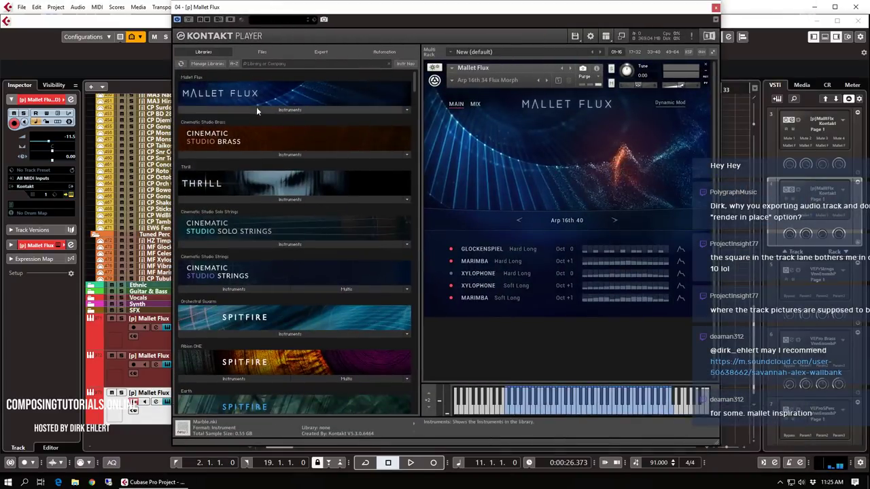
click(257, 105)
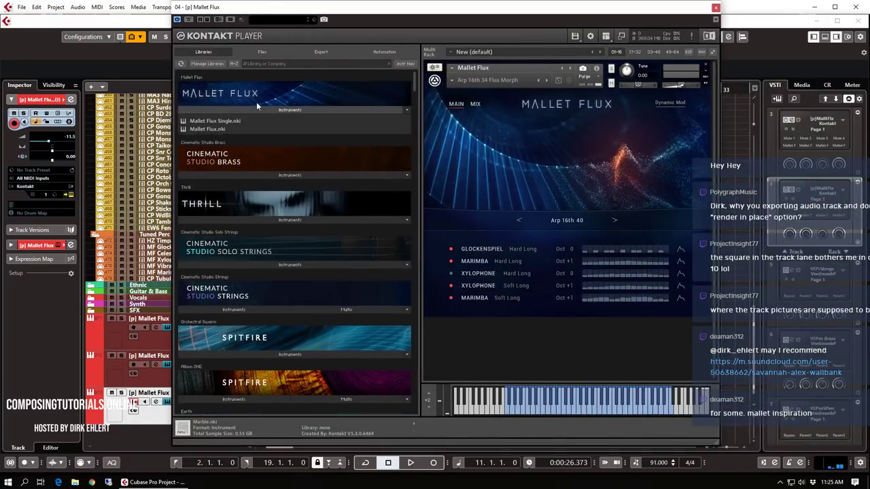
click(213, 127)
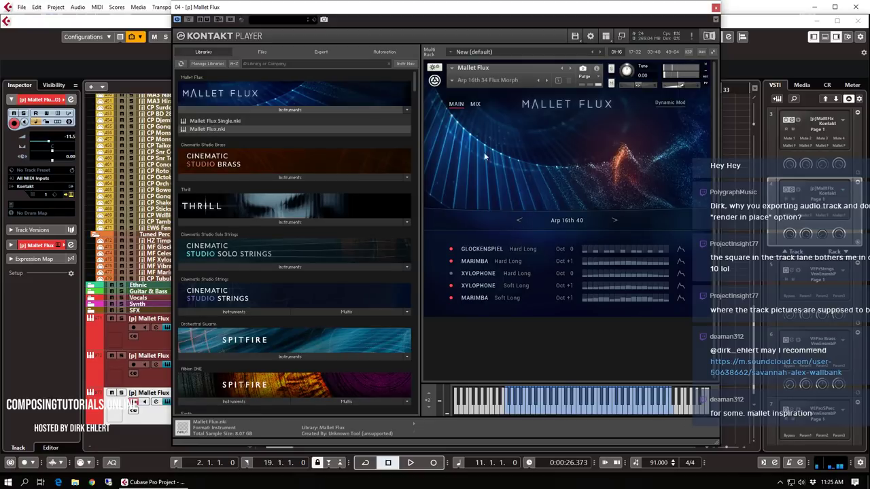
Filter the Mallet Flux scenes to 8th feel and try out Arp 8th 04 and Arp 8th 05
click(583, 219)
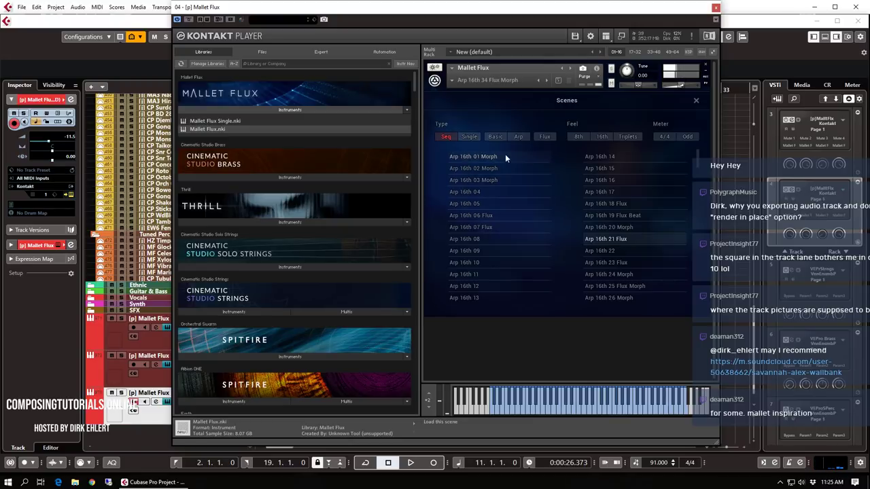
click(579, 137)
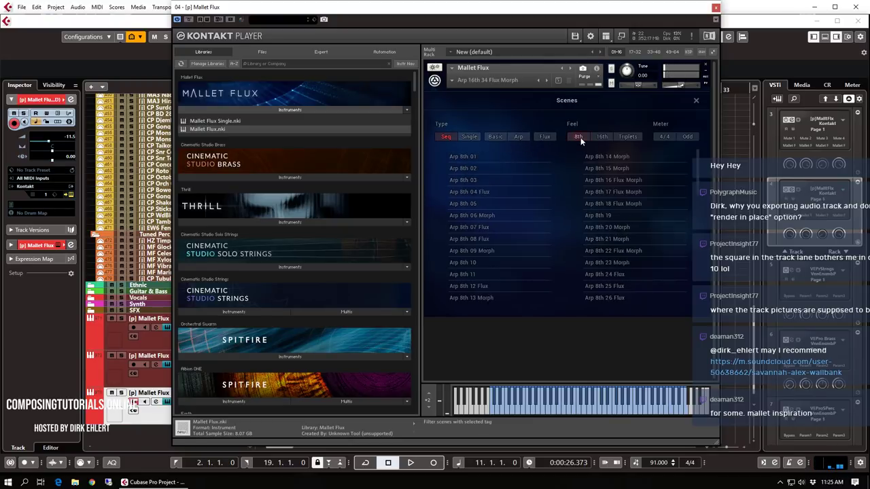
click(494, 191)
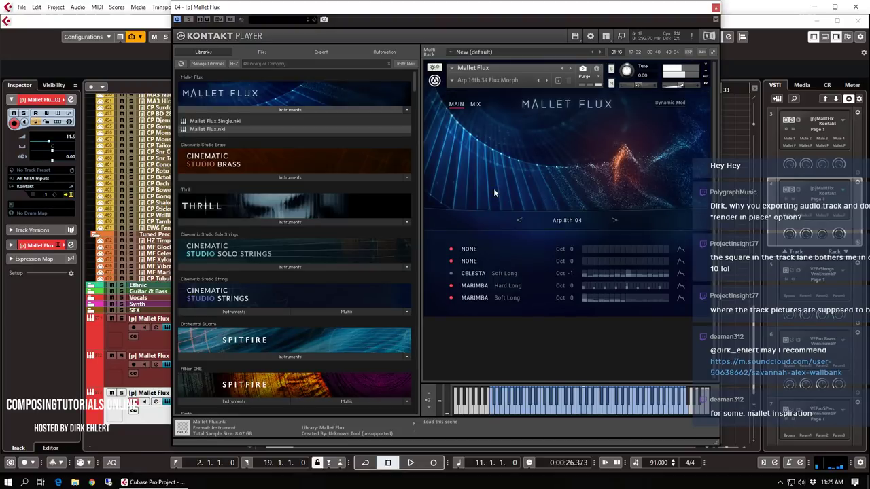
click(614, 219)
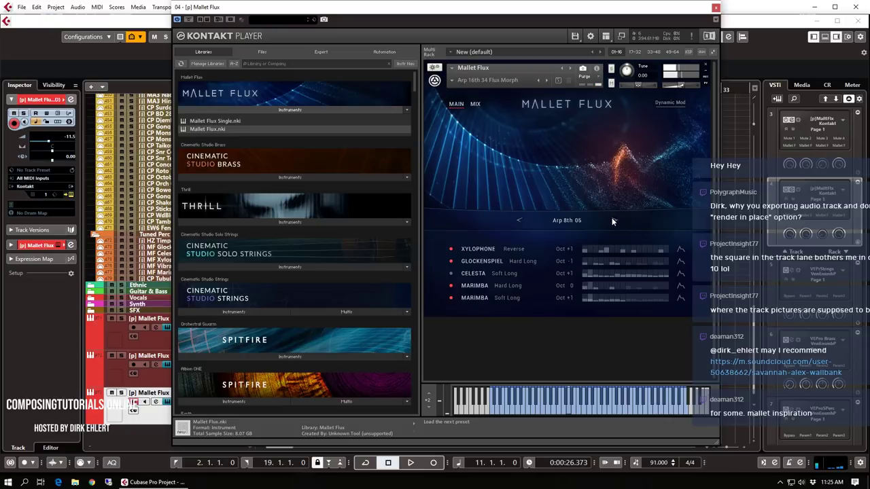
Filter the scenes to triplets, audition them, load Basic seq triplet 16th 03 Morph and close the instrument window
click(560, 223)
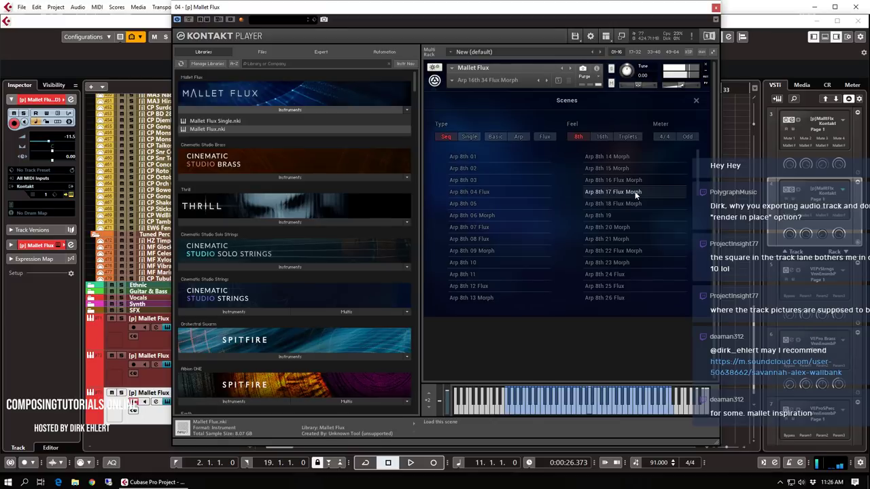
click(632, 136)
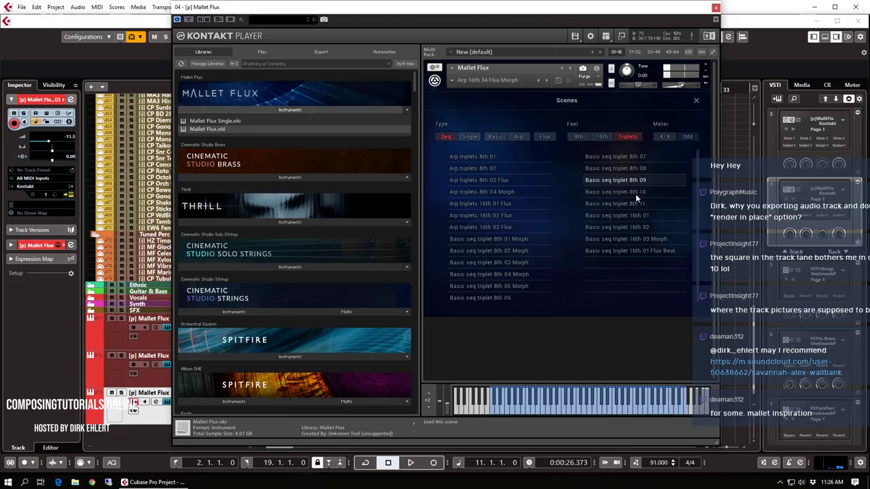
click(639, 226)
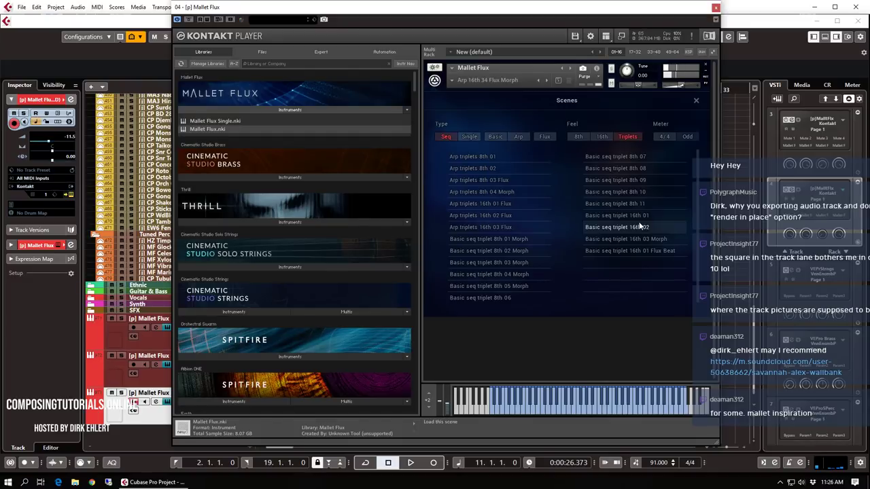
click(638, 238)
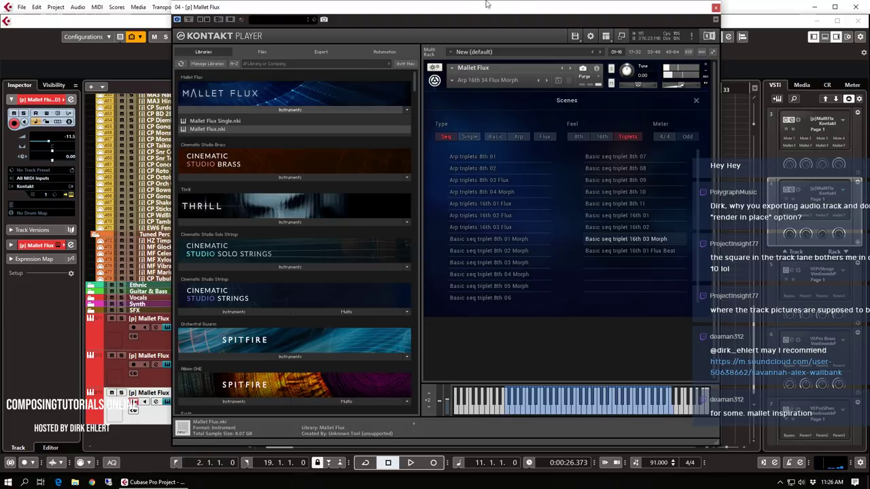
key(Escape)
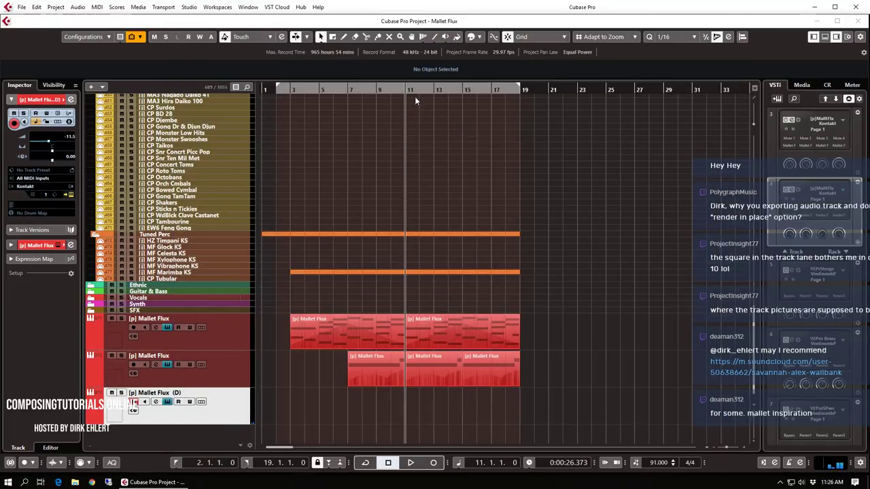
Play the arrangement from bar 10 to bar 19 while performing the triplet layer, and insert the performance as a MIDI part
click(392, 92)
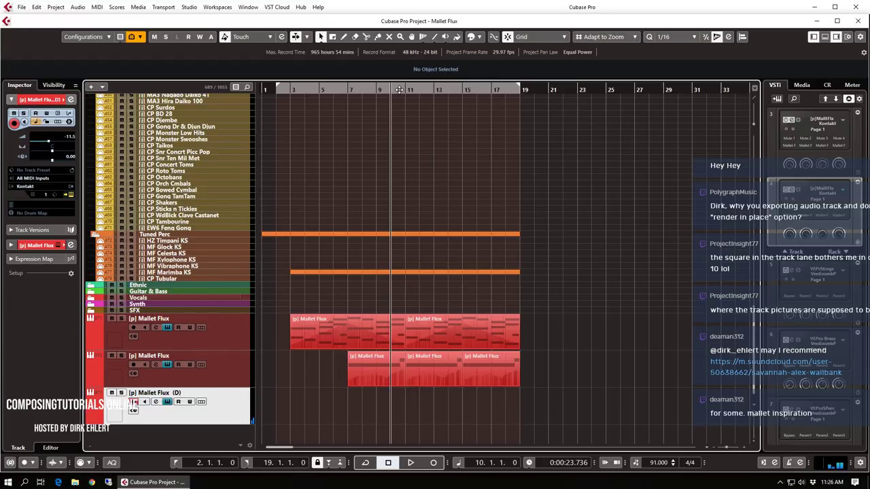
key(space)
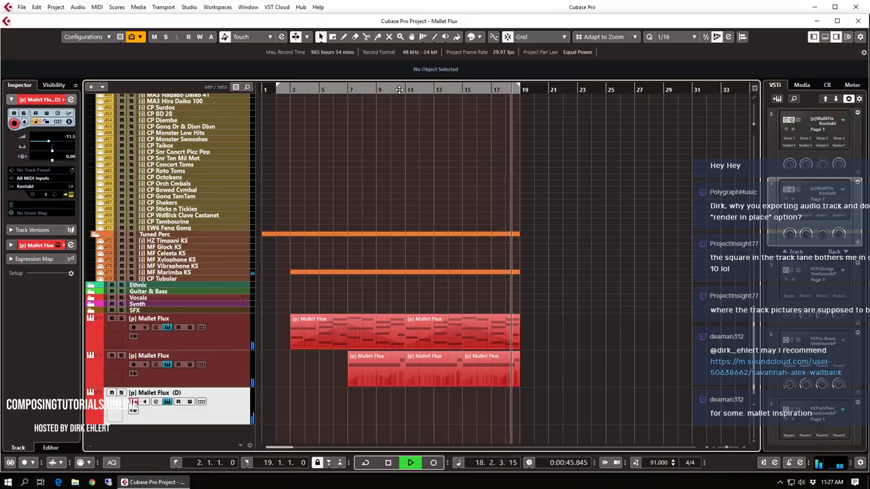
key(space)
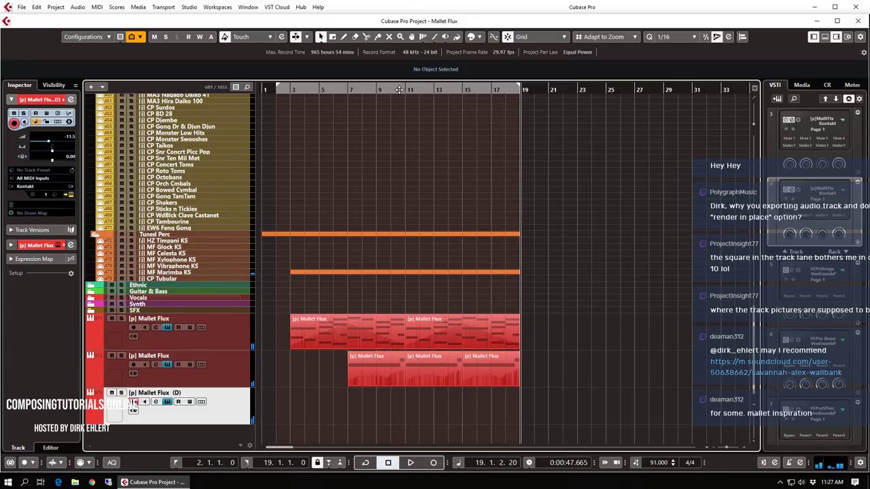
key(shift+KP_Multiply)
Open the new triplet part in the editor and quantize its notes to 1/4
key(Return)
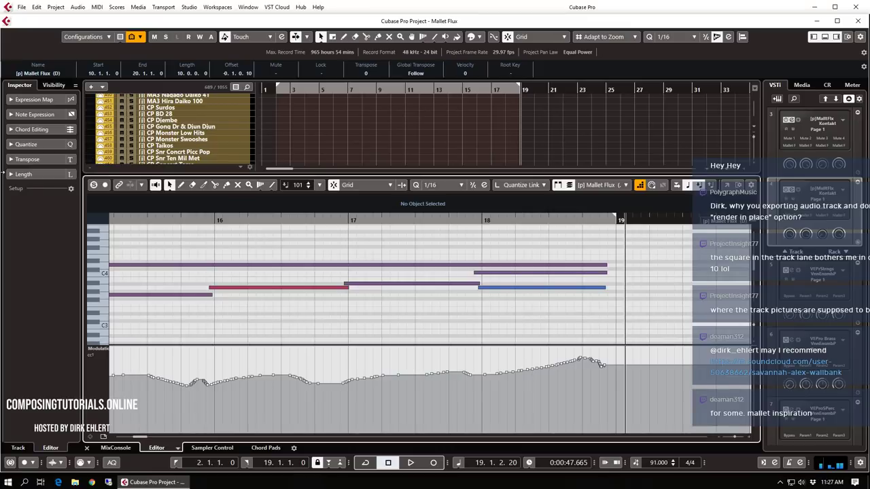
click(441, 185)
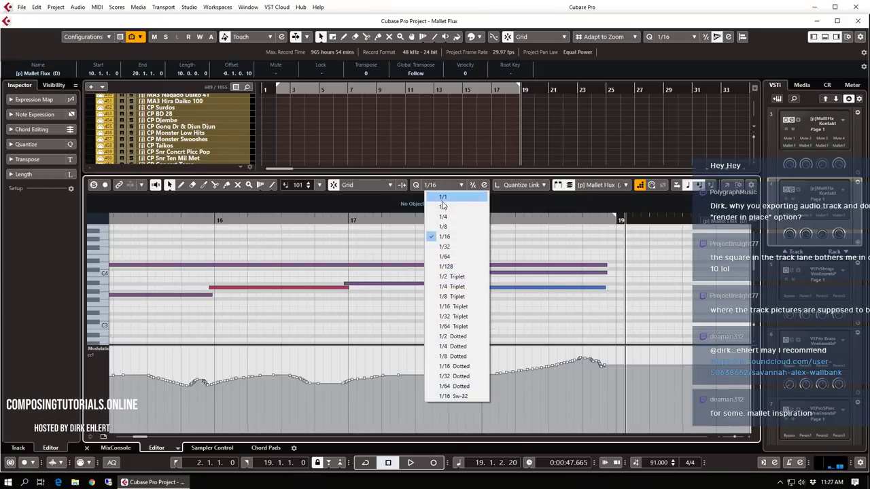
click(445, 219)
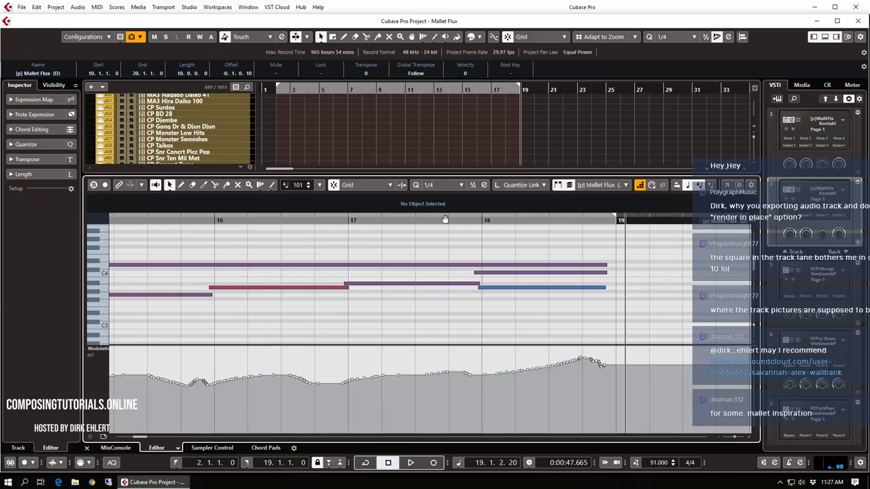
key(q)
Trim the triplet part to start at bar 11 and end at bar 19, closing the editor in between
key(g)
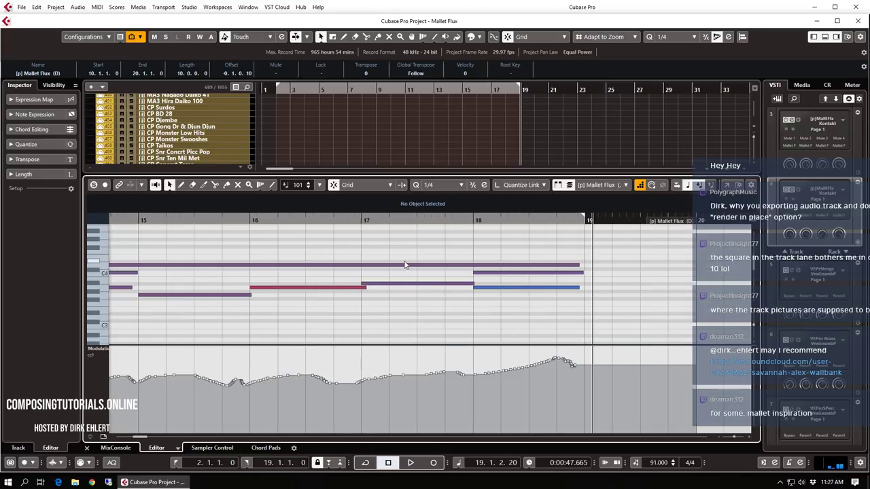
key(g)
key(g)
key(g)
key(g)
key(g)
key(g)
key(g)
key(g)
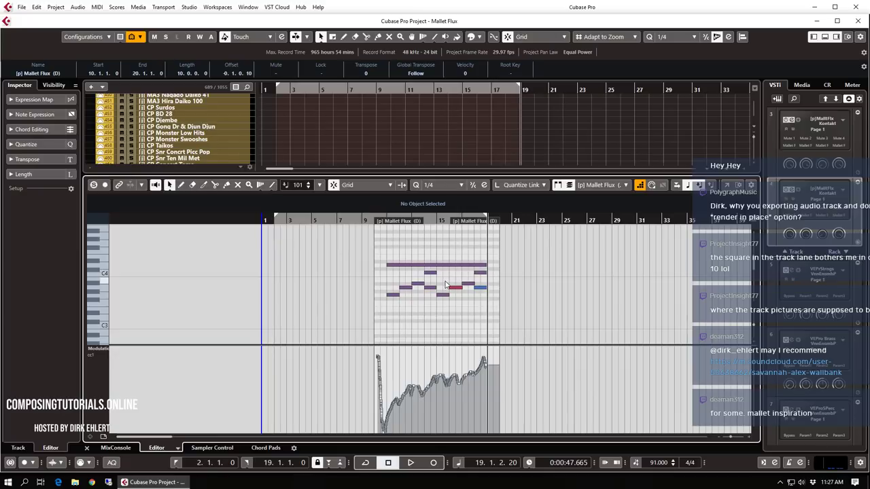
drag(378, 222, 397, 228)
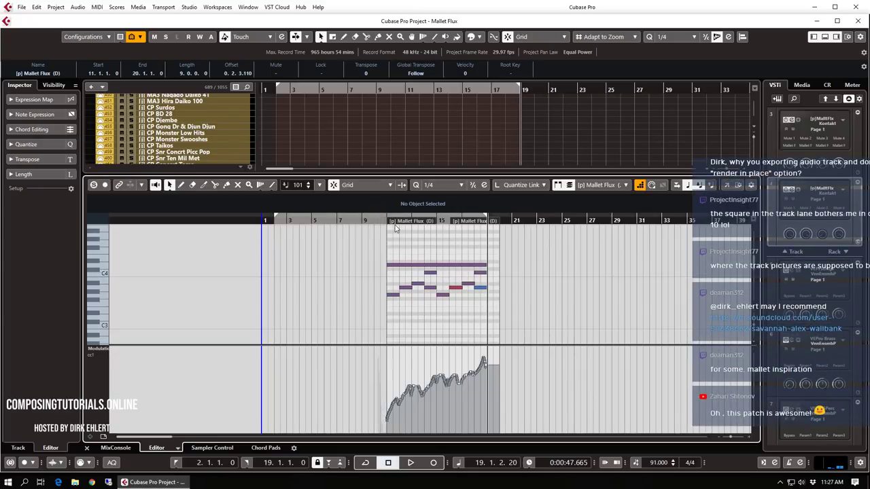
click(396, 229)
key(h)
key(h)
key(h)
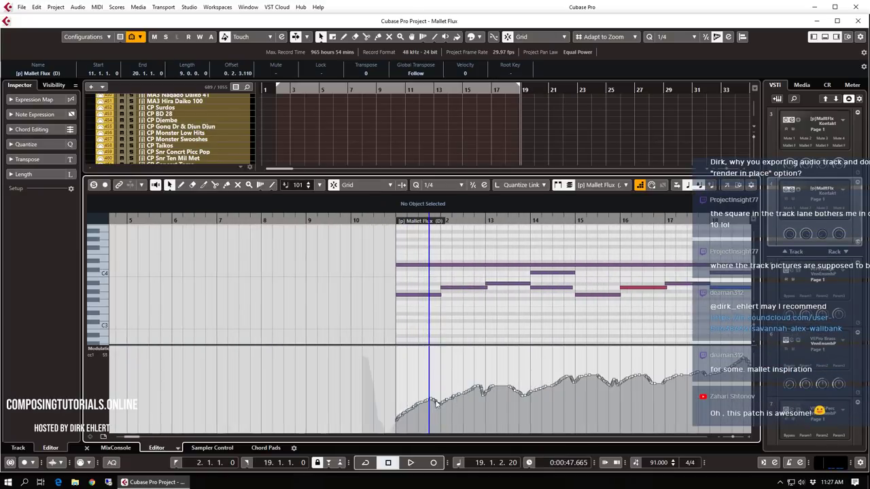
click(384, 427)
key(Return)
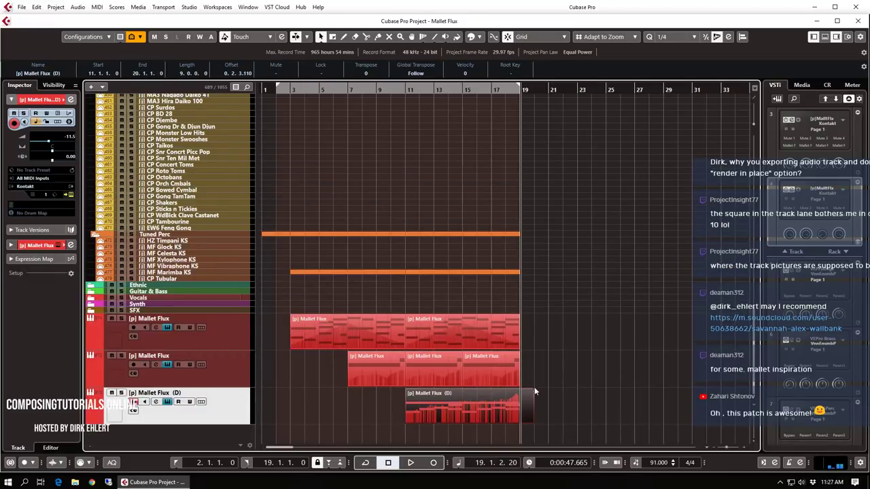
drag(528, 421, 518, 420)
Rename the duplicated track as [p] Mallet Flux Trplt
double_click(174, 393)
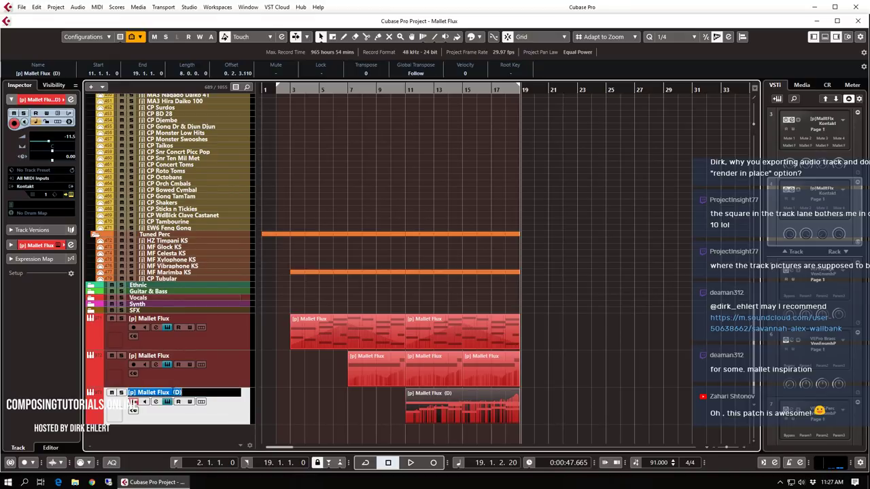
drag(173, 394, 220, 394)
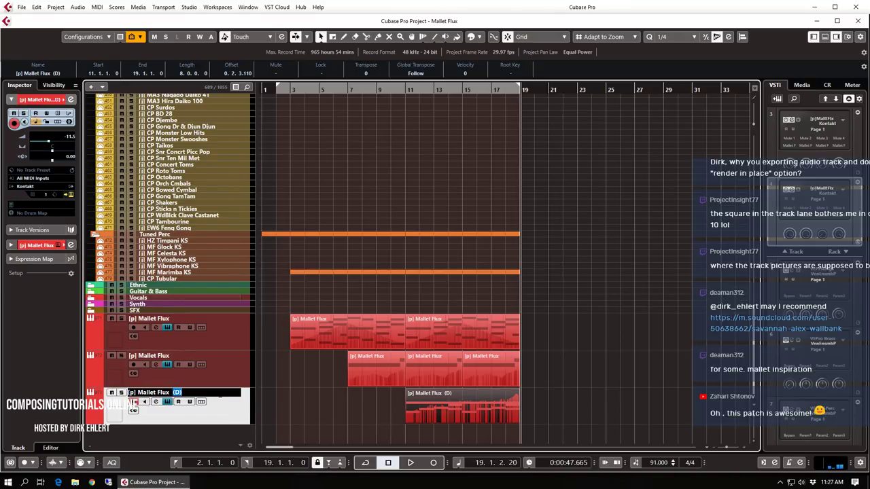
key(Return)
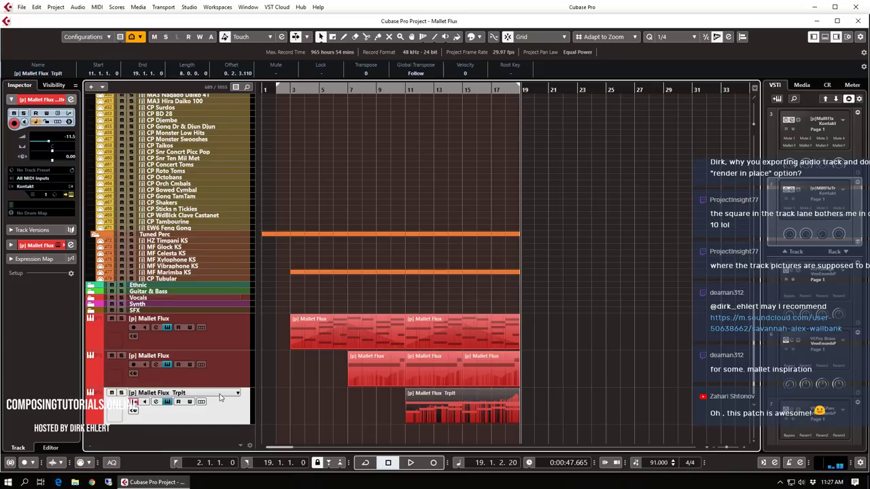
Set the volume of the Mallet Flux Trplt track to -10
double_click(67, 137)
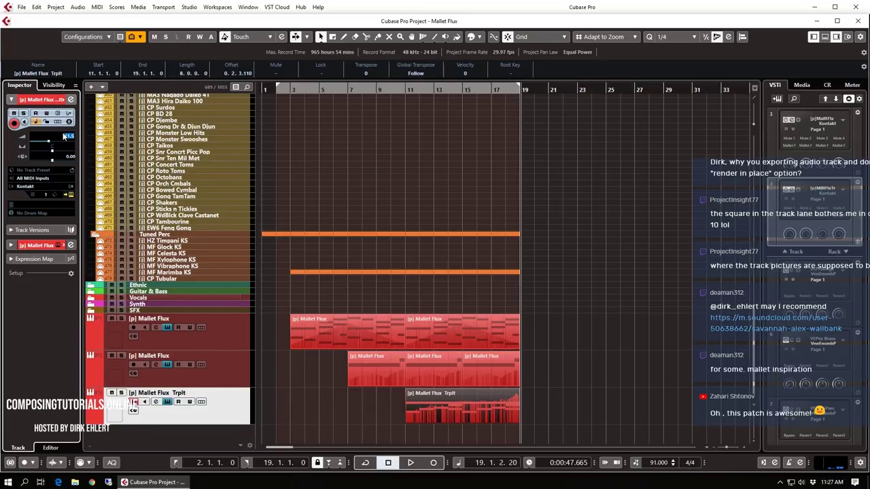
text(-10)
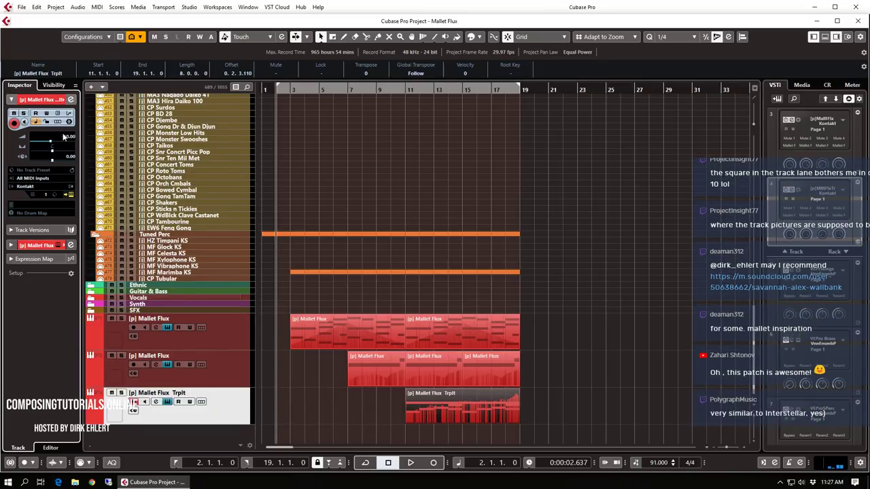
key(Return)
Start playback from about bar 9 and reduce the track list to the tracks that contain data
click(383, 89)
key(space)
scroll(457, 134, up, 10)
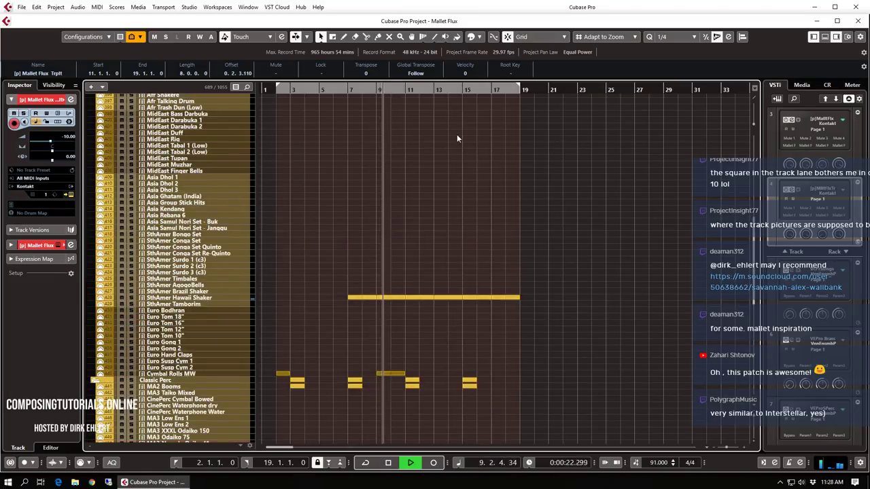
scroll(456, 134, up, 10)
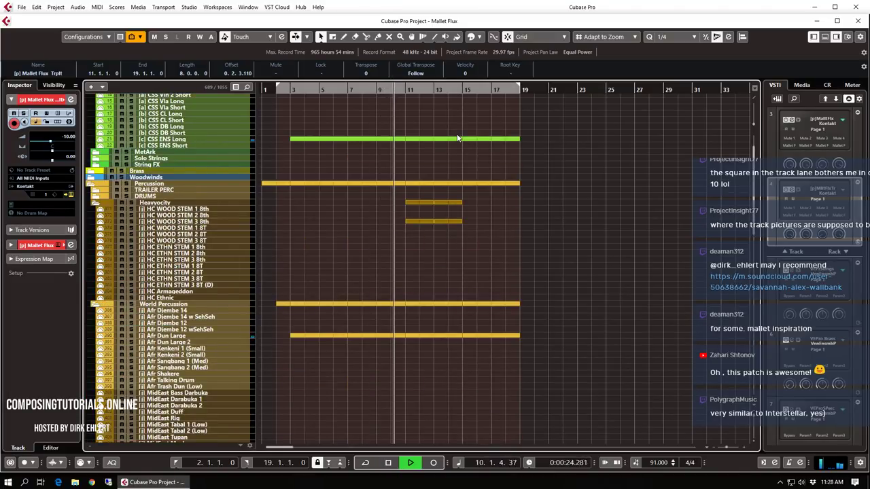
key(ctrl+shift+d)
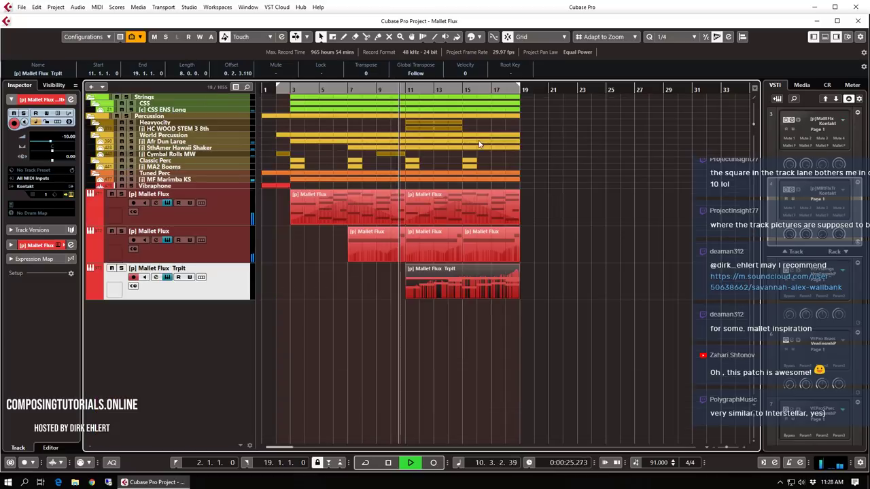
Duplicate the HC WOOD STEM 3 8th parts from bars 11 to 15 so they also fill bars 15 to 19
click(433, 138)
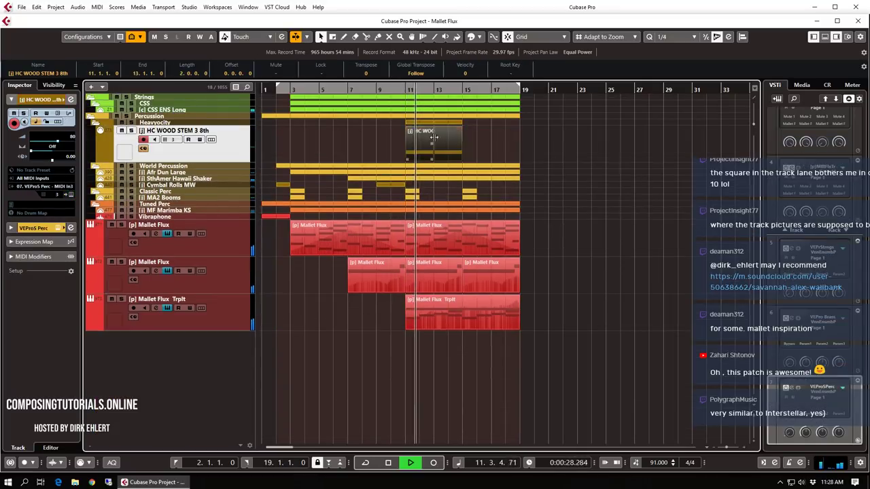
key(ctrl+d)
key(h)
key(h)
key(h)
key(h)
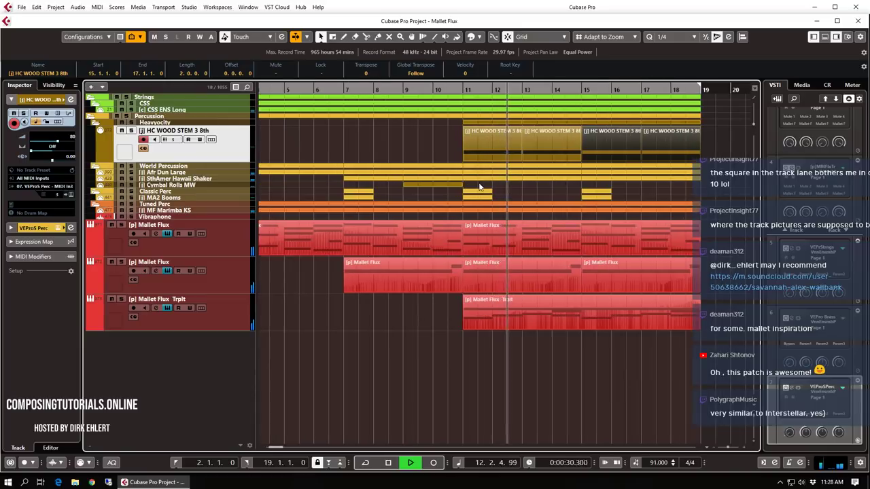
key(g)
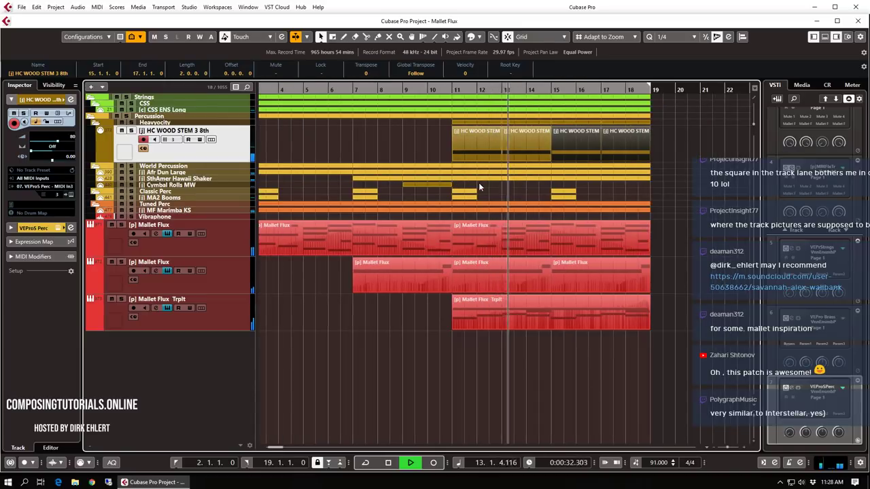
key(h)
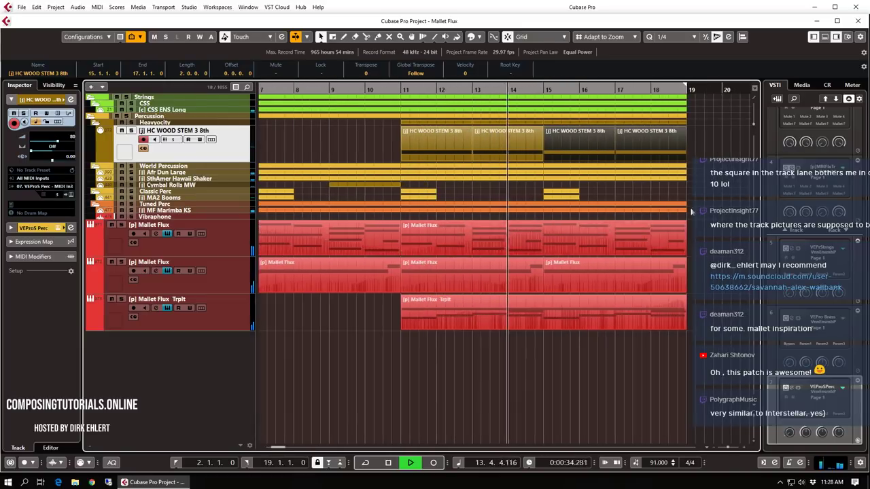
Stop playback, show the full track list again, and place the cursor at bar 11
key(space)
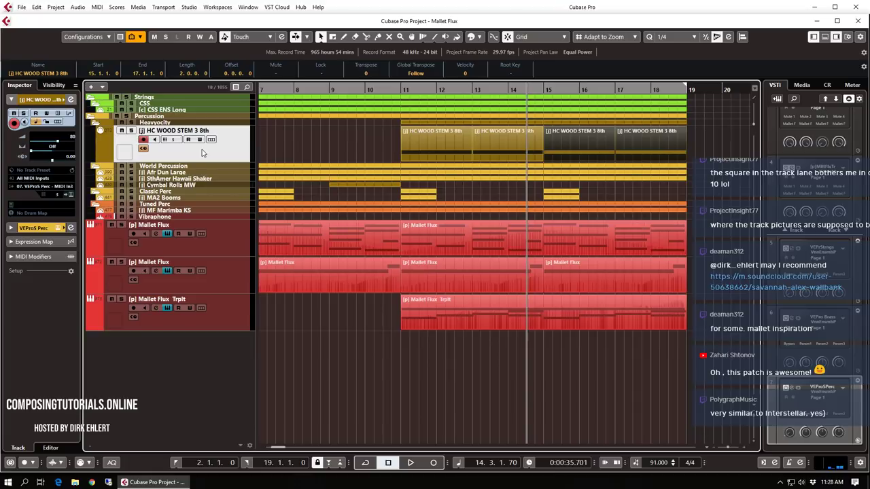
key(ctrl+shift+a)
click(402, 91)
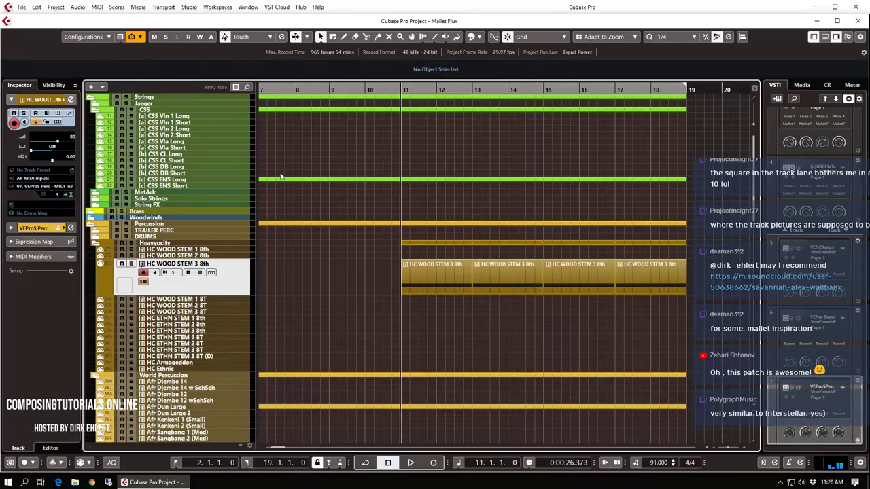
Expand the Woodwinds, BWW and BWW Flute 1 folders and select the flute's Port Short track
click(90, 217)
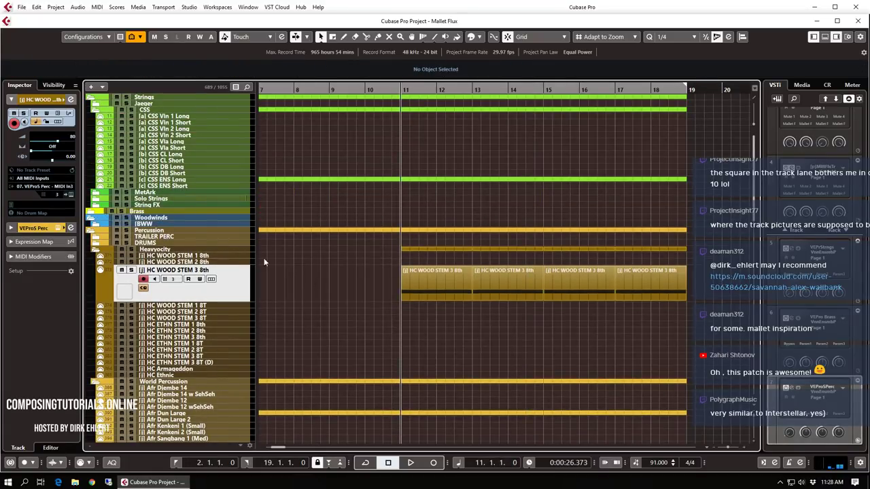
click(94, 220)
click(95, 255)
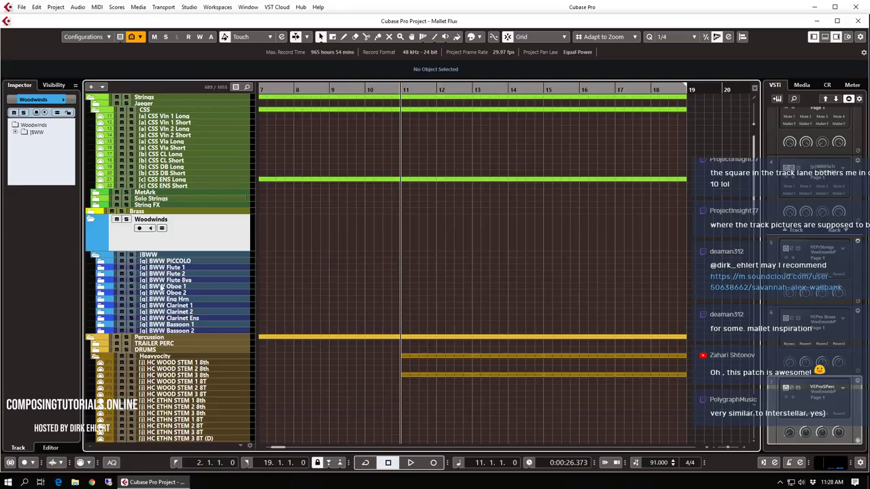
click(100, 268)
click(173, 274)
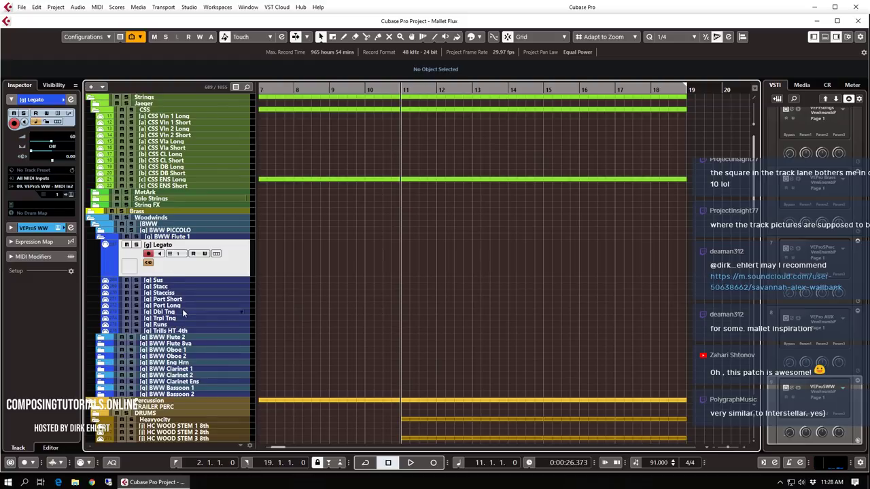
click(179, 300)
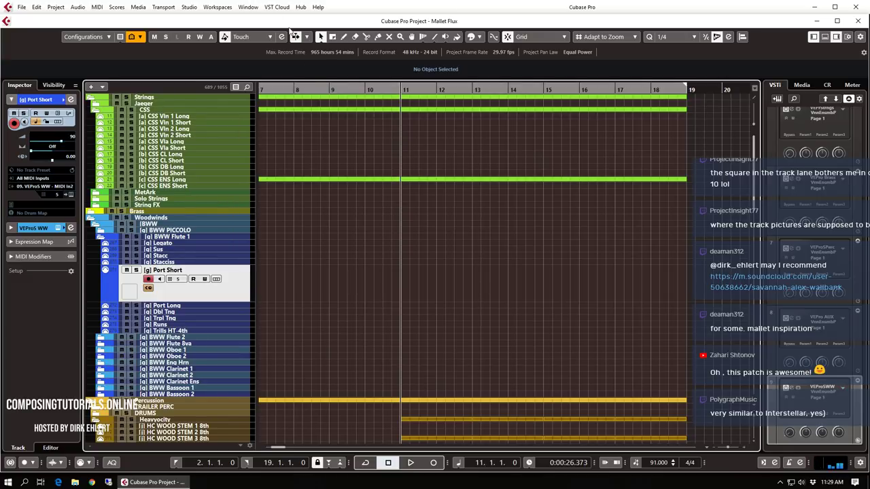
Solo the Port Short track and record a flute part on it from bar 10 until late in bar 14
click(366, 89)
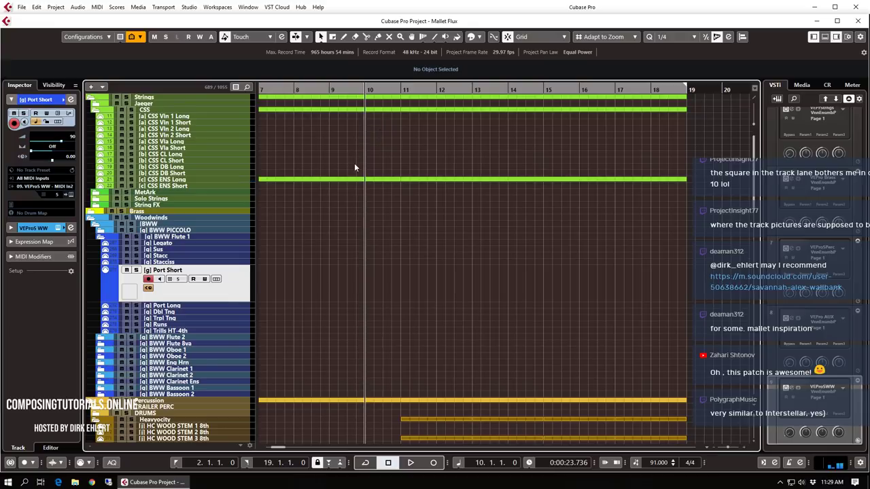
key(s)
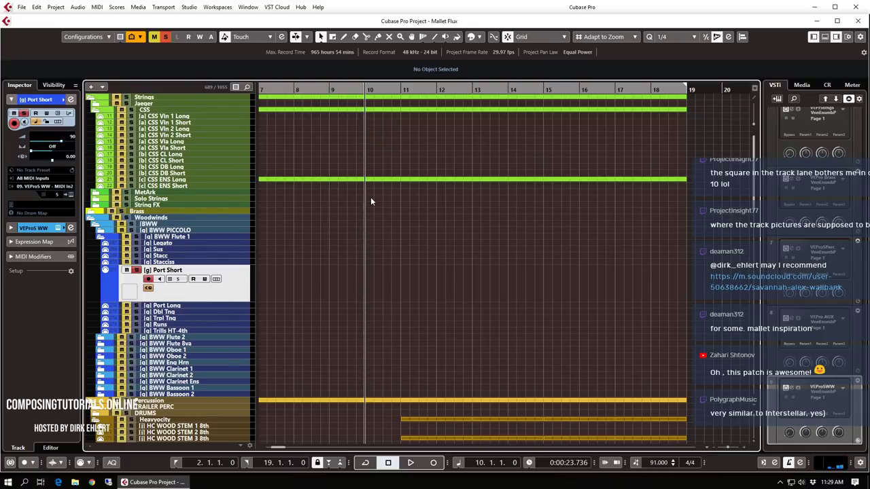
key(space)
key(space)
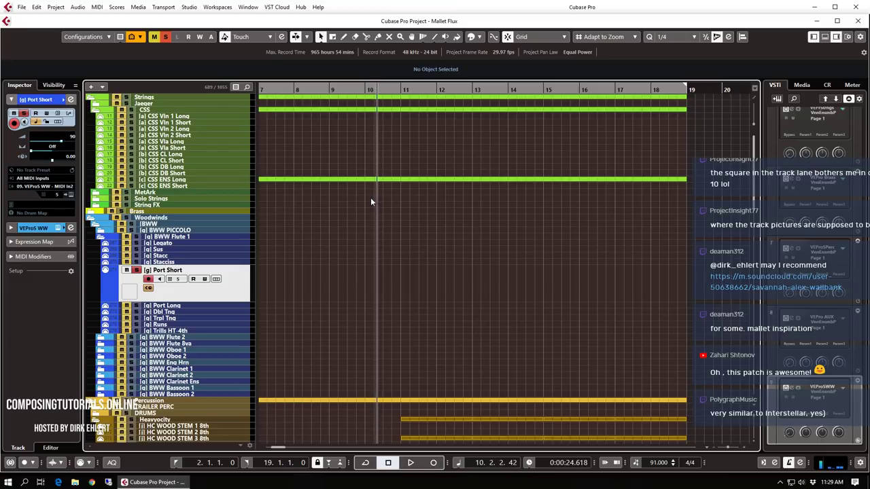
click(363, 90)
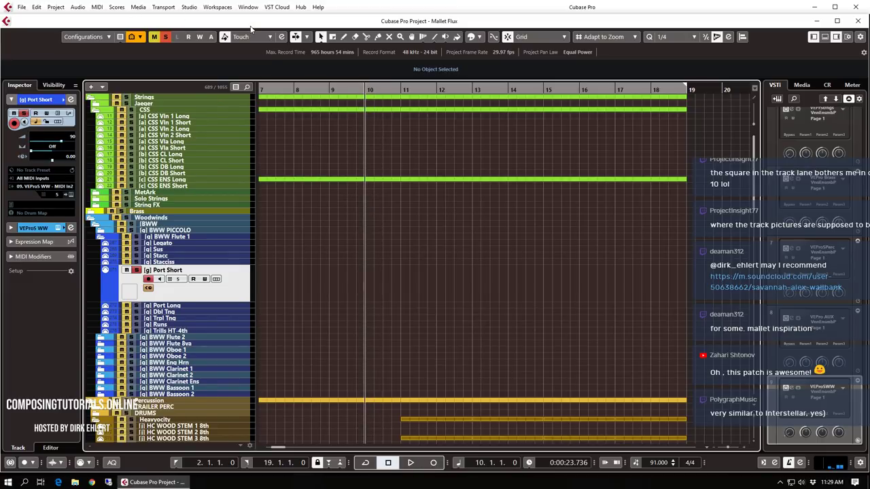
key(KP_Multiply)
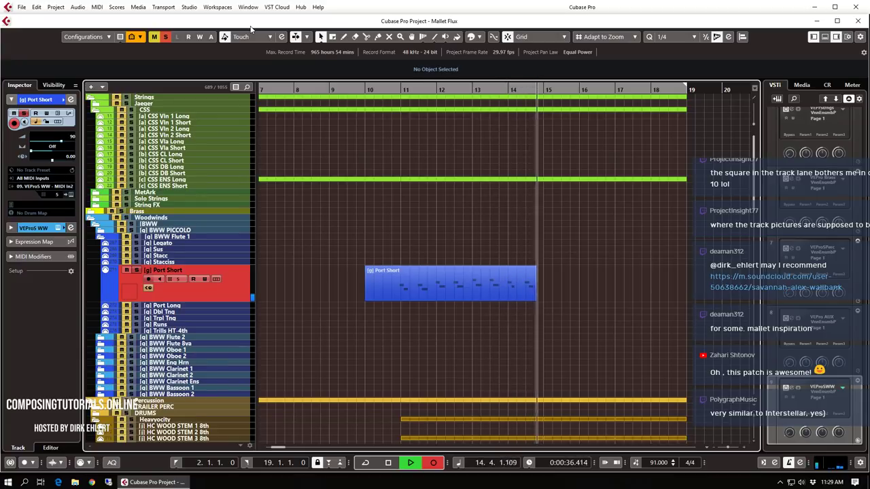
key(space)
Open the recorded Port Short part in the key editor and quantize its notes to 1/8 Triplet
key(Return)
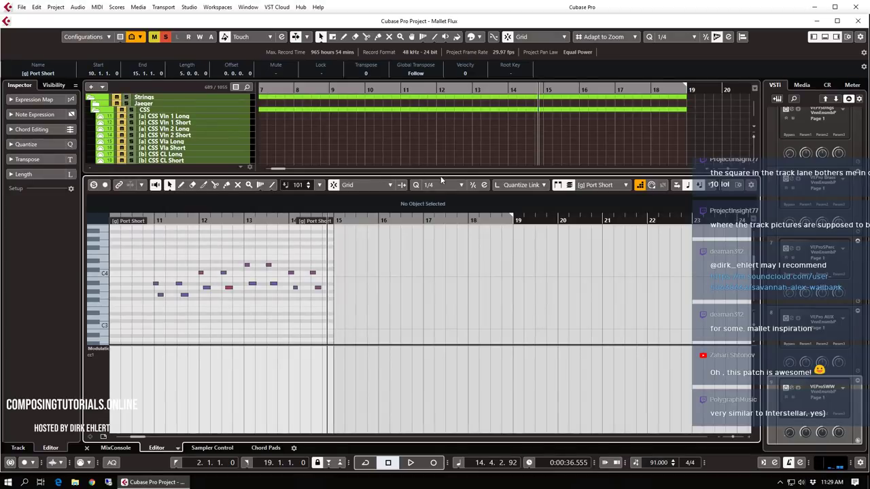
click(442, 185)
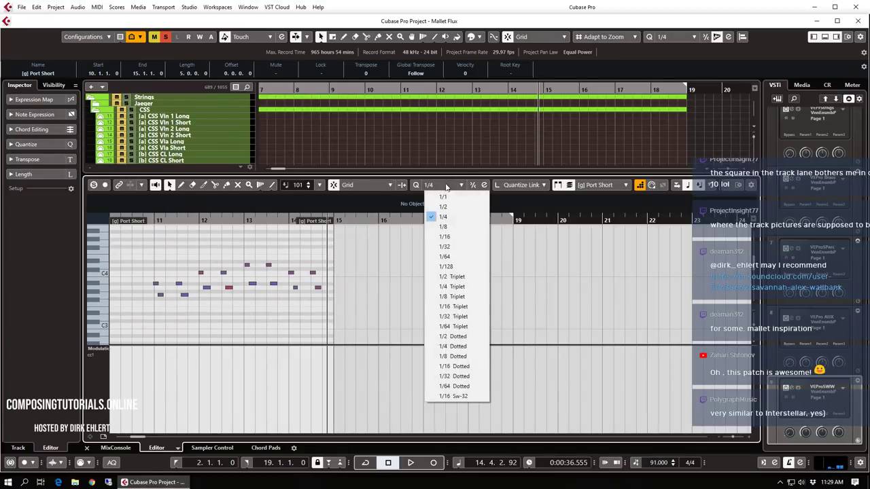
click(456, 297)
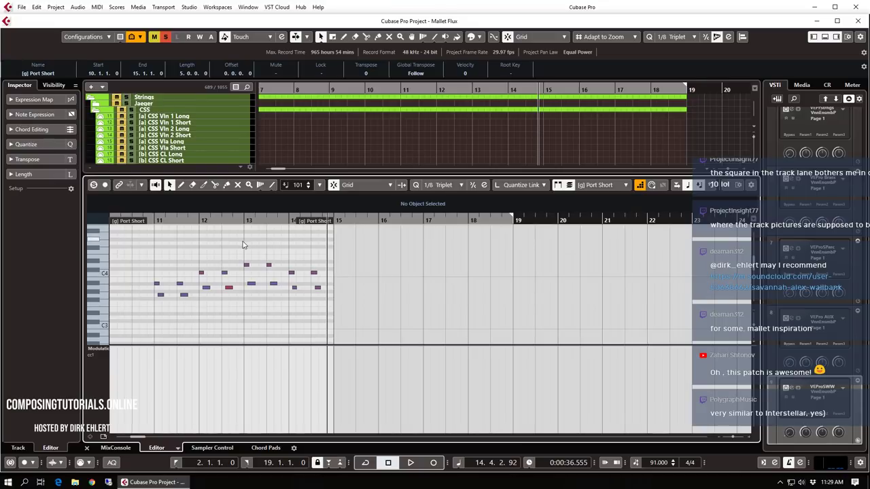
Trim the start of the Port Short part to bar 11 during playback, and close the key editor
scroll(244, 243, up, 4)
scroll(286, 259, left, 7)
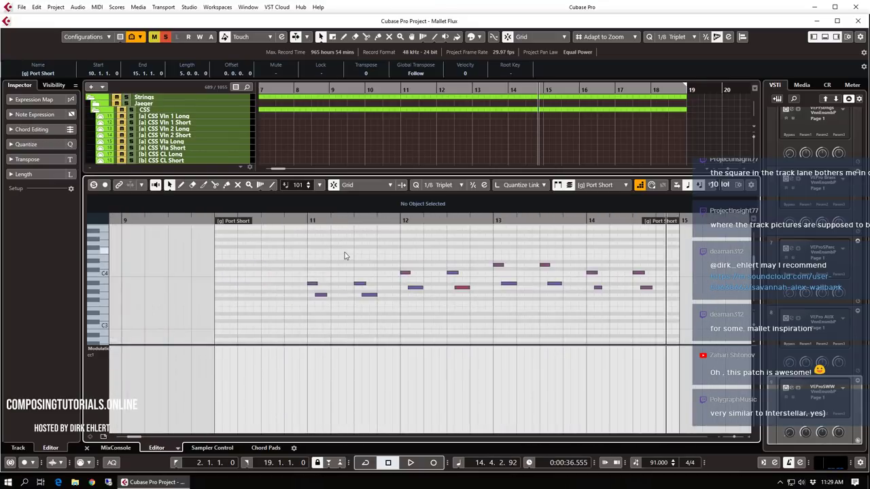
click(378, 243)
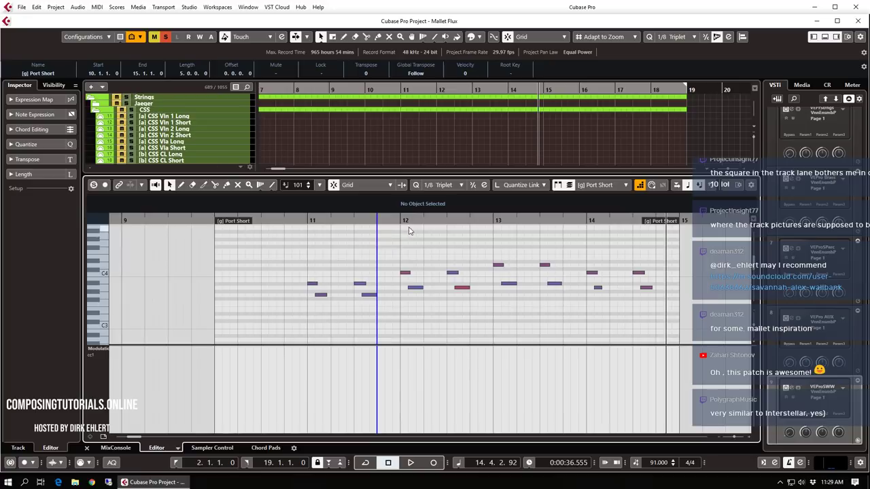
click(300, 223)
key(space)
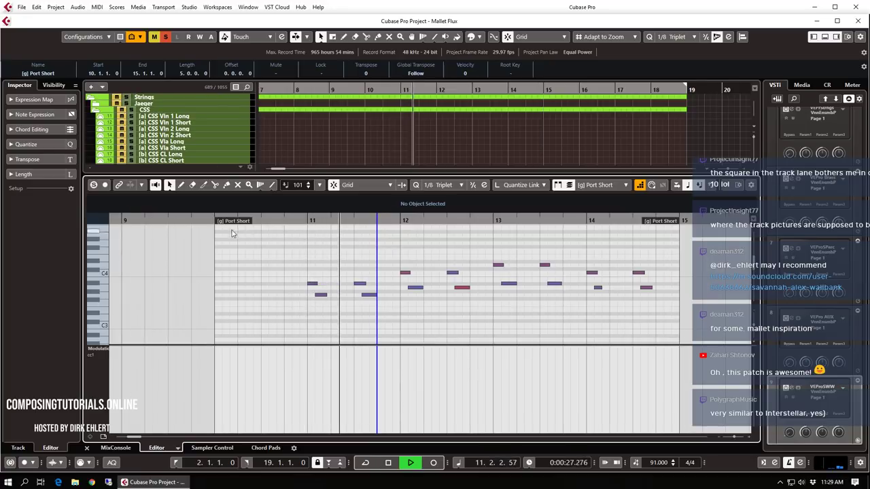
drag(217, 221, 309, 225)
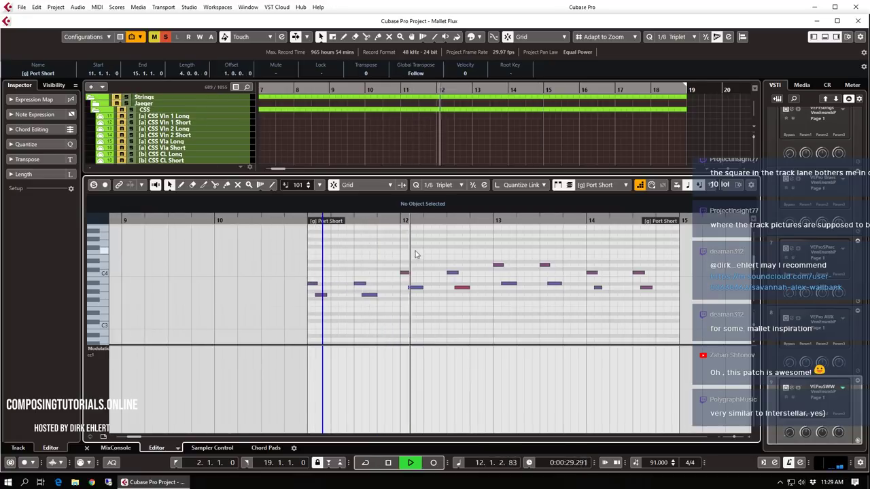
key(ctrl+e)
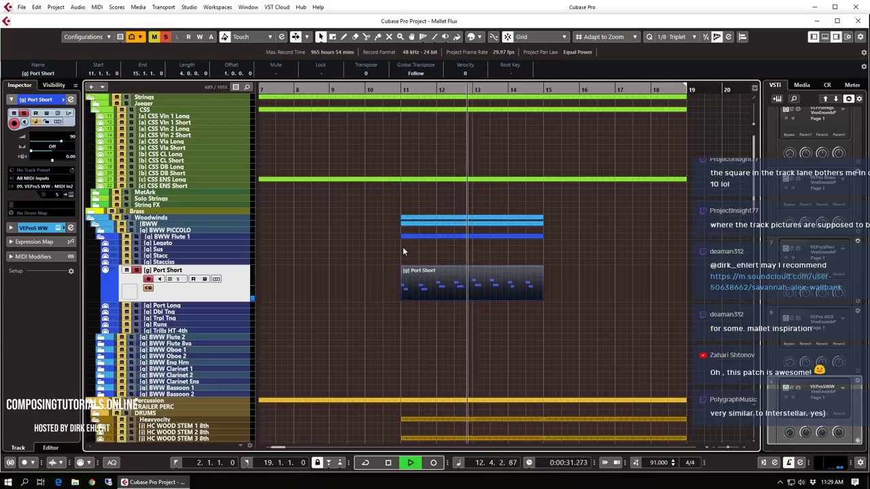
Take Port Short out of solo, play the arrangement from about bar 10, and set the track's volume to 70
key(space)
click(364, 88)
drag(362, 92, 371, 101)
key(space)
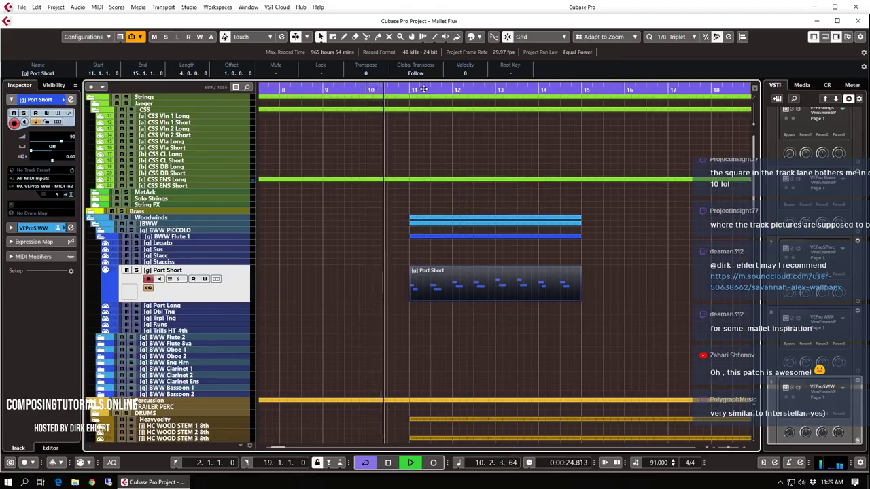
key(space)
click(365, 91)
key(space)
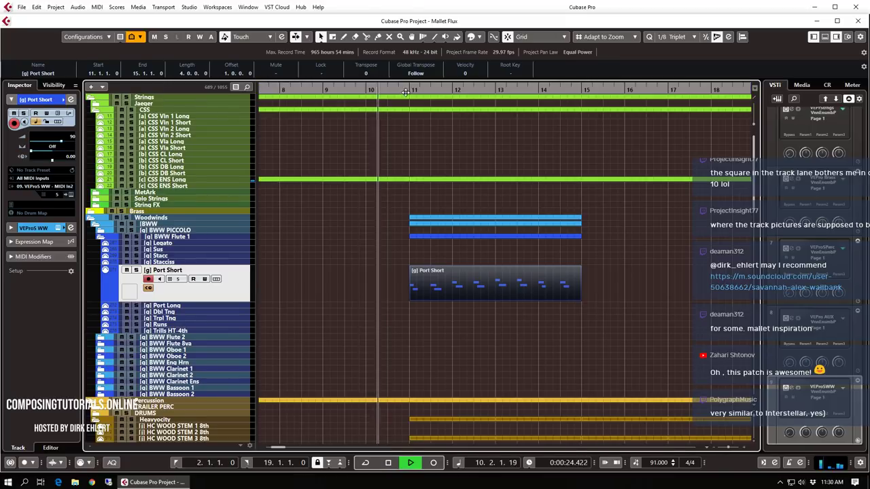
click(632, 299)
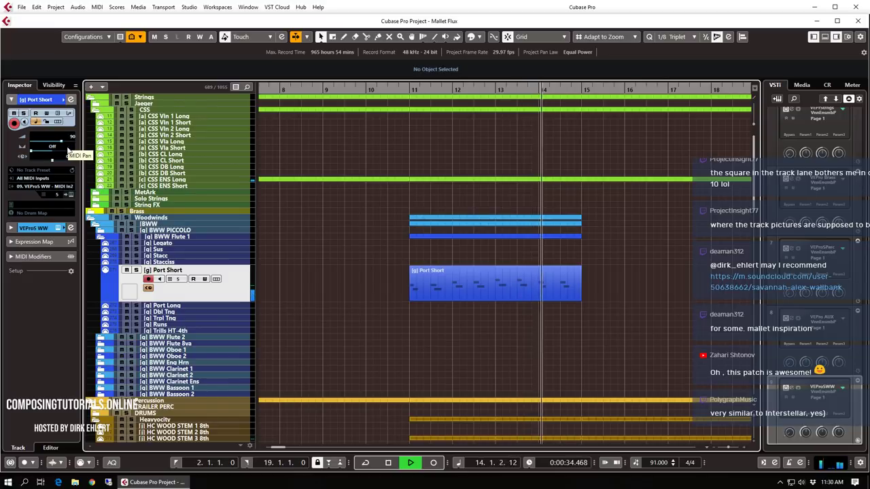
key(space)
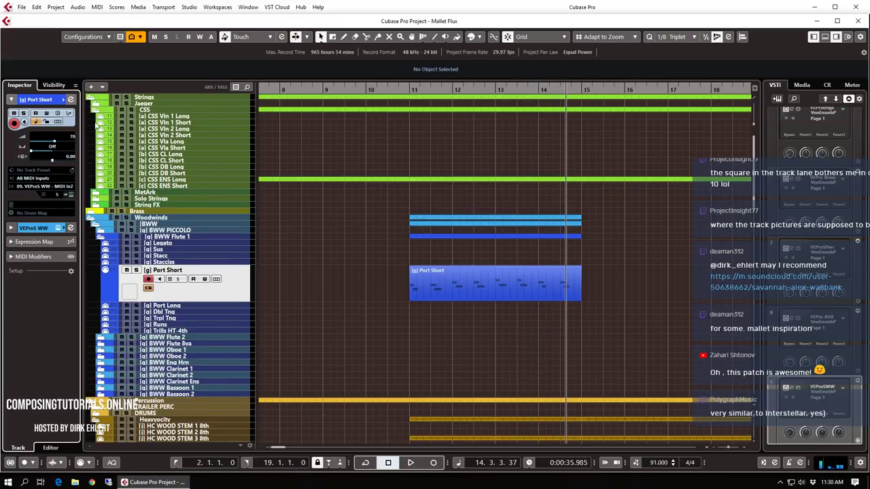
Return the cursor to bar 11 and select the Trpl Tng track in the BWW Flute 2 folder
click(411, 90)
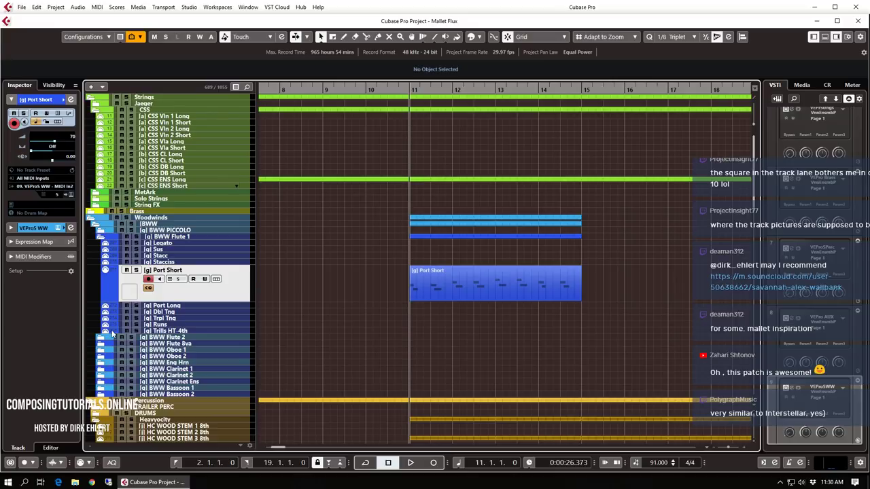
click(100, 337)
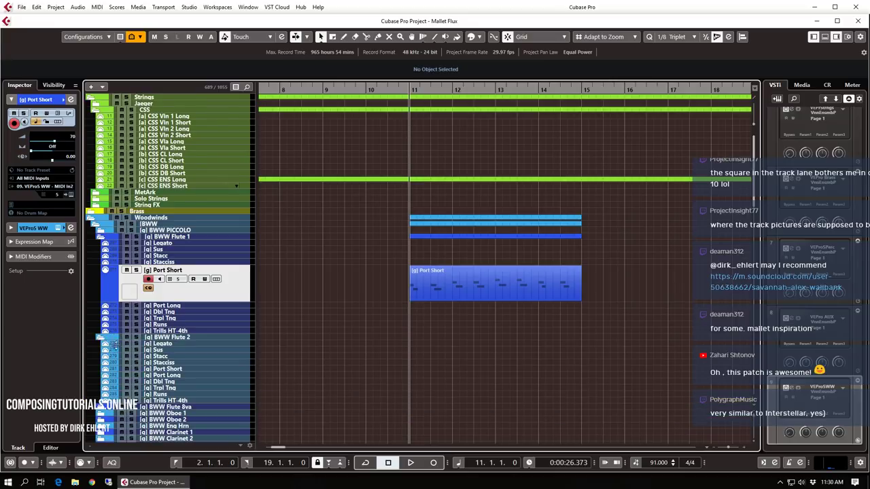
click(178, 364)
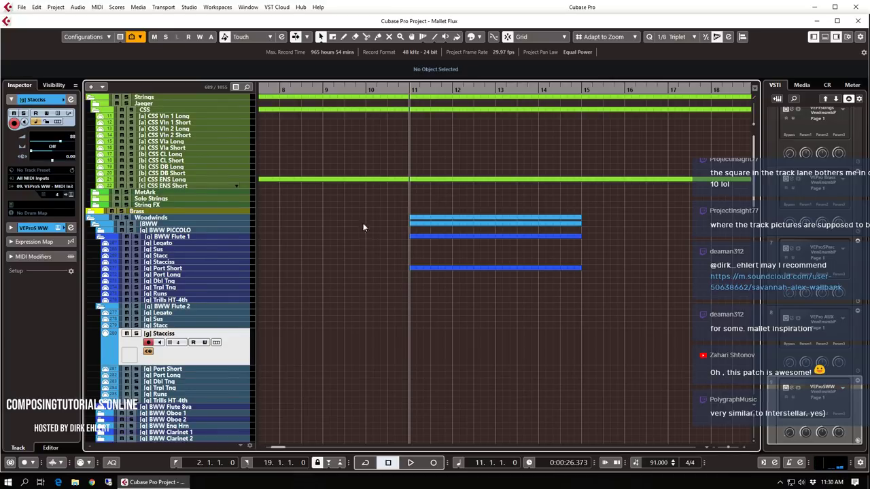
click(180, 388)
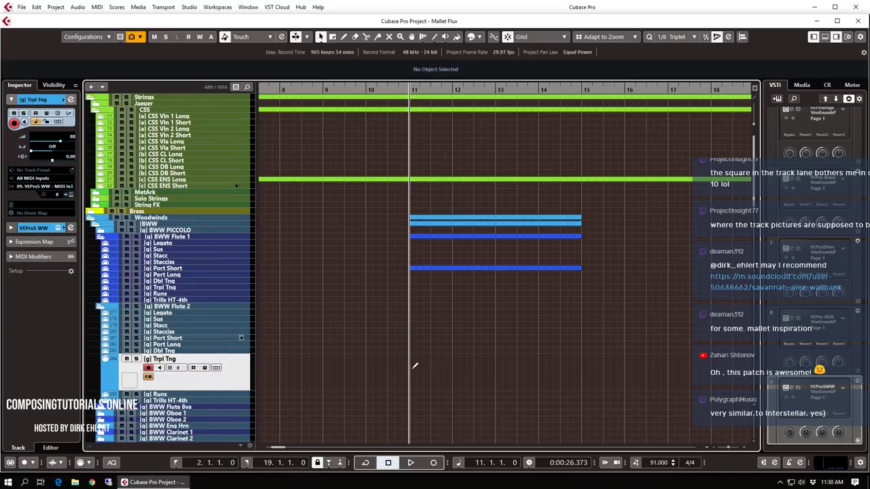
Create an empty part on the Trpl Tng track from bar 11 to bar 15, removing the stray part at bar 16
drag(414, 366, 568, 359)
click(626, 365)
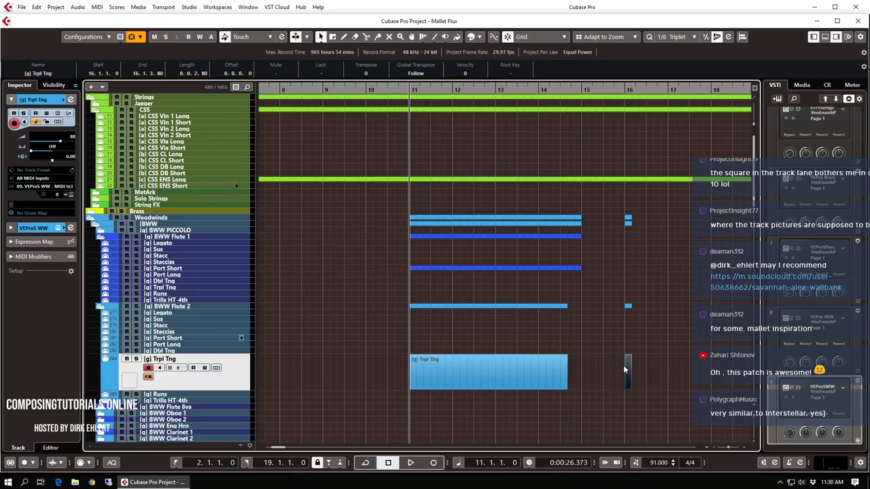
key(Delete)
click(564, 384)
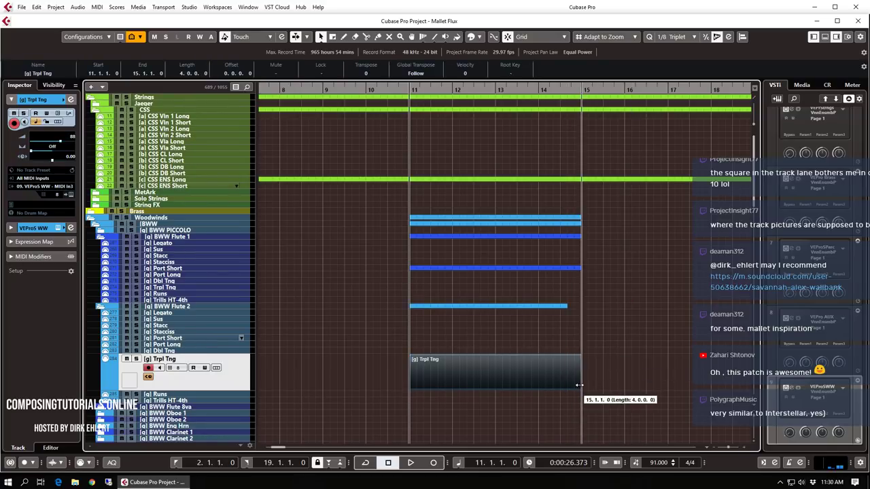
Fill the Trpl Tng part from bar 11 to 15 with quarter notes using 1/4 quantize, and show their velocities
double_click(531, 381)
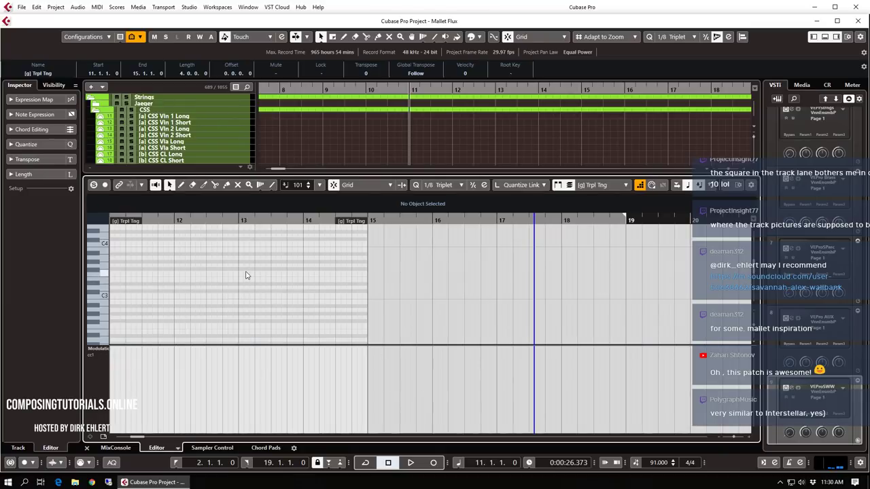
scroll(249, 273, left, 2)
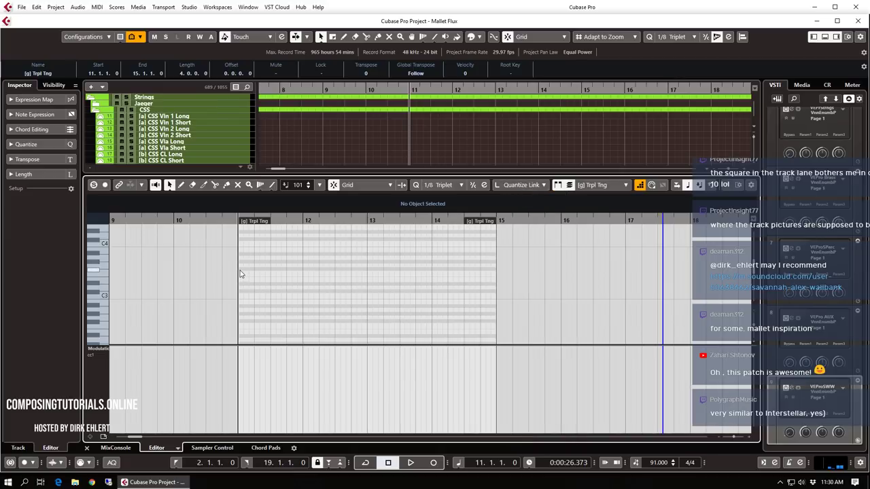
click(441, 185)
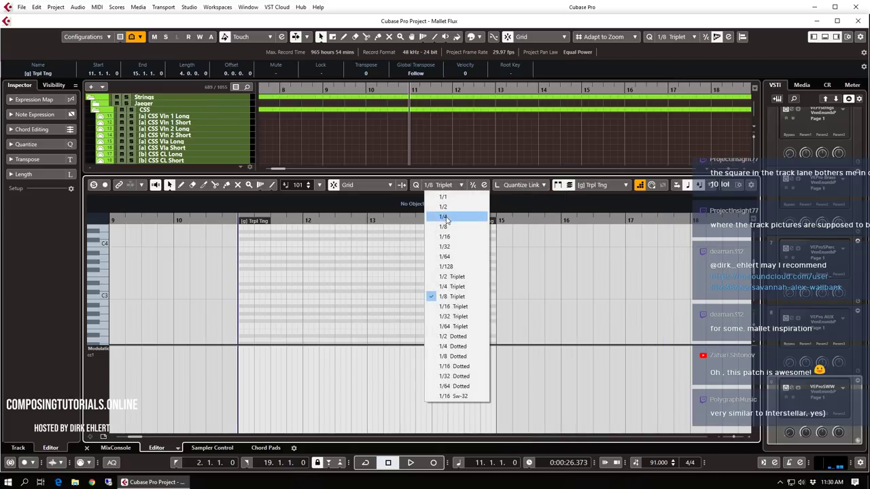
click(446, 218)
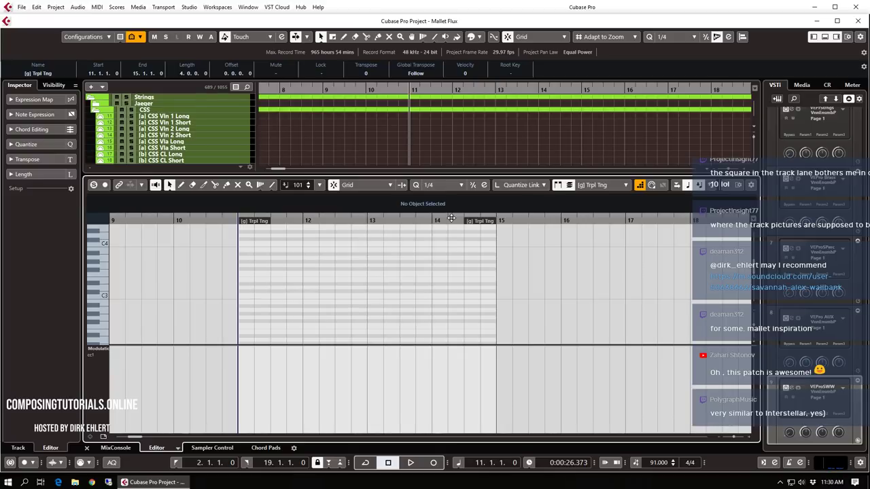
key(space)
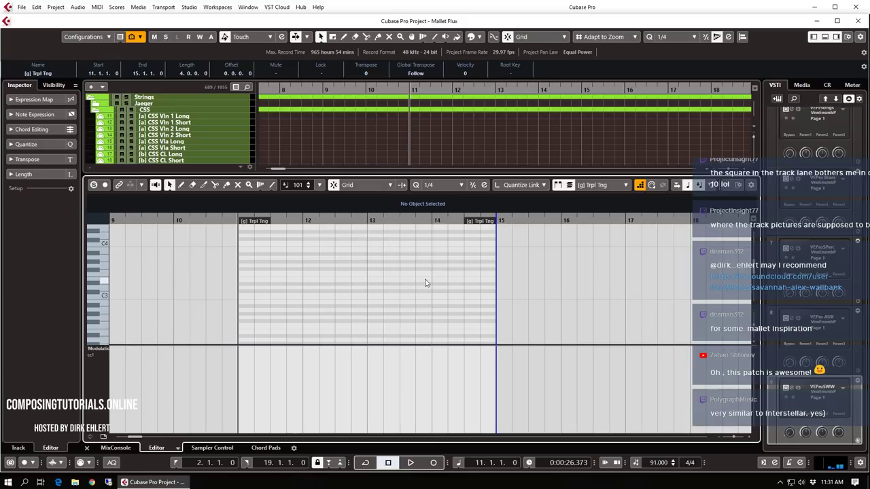
key(v)
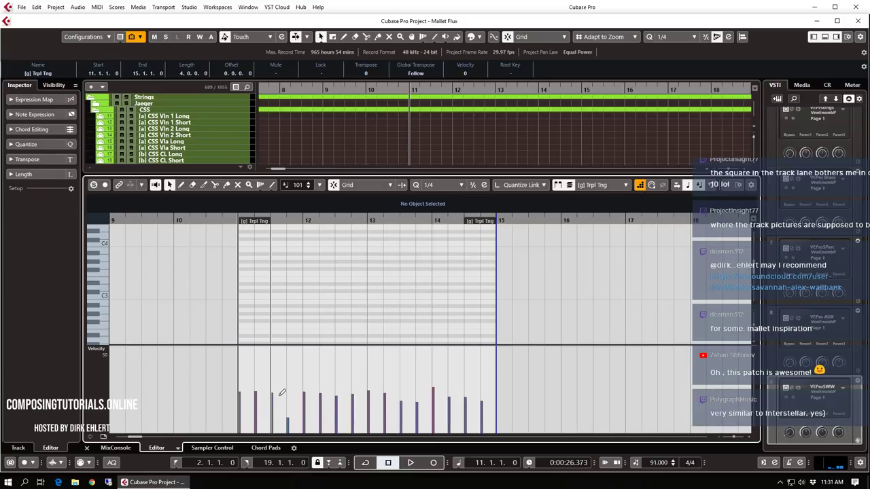
Even out the Trpl Tng velocities up to bar 15, select all the notes, and set the length quantize to 1/8 Triplet
drag(297, 387, 484, 394)
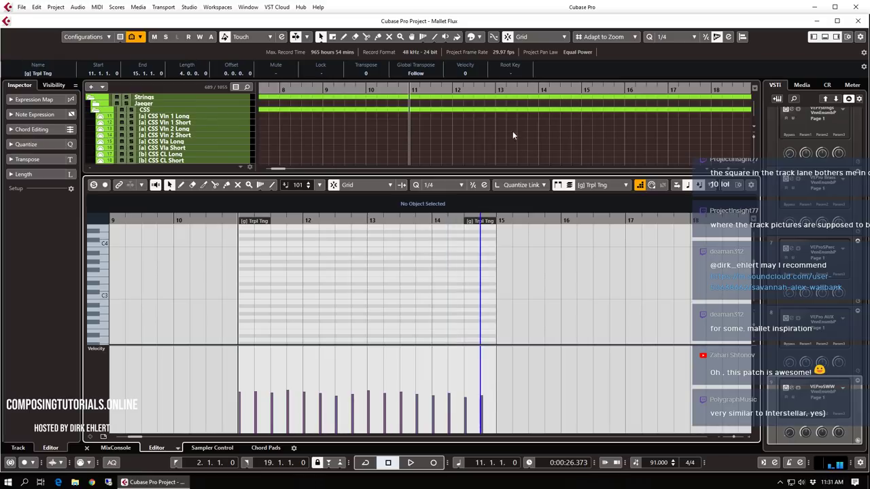
scroll(476, 242, up, 3)
drag(526, 256, 194, 344)
click(521, 185)
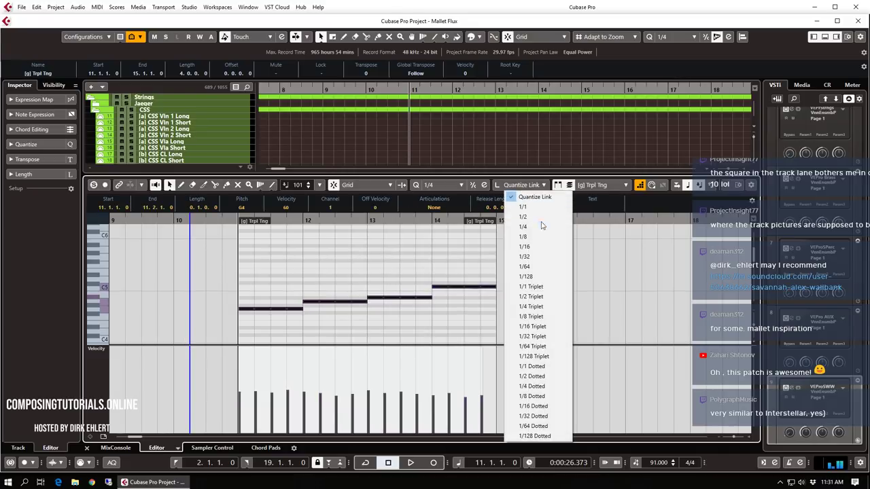
click(532, 316)
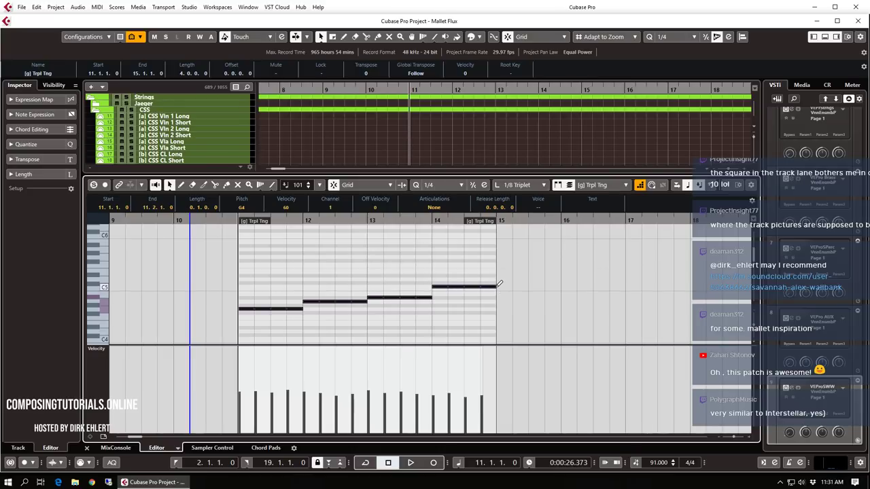
Set the quantize grid to 1/8 Triplet and shorten all Trpl Tng notes to 0.0.1.40
click(439, 185)
click(449, 236)
click(449, 186)
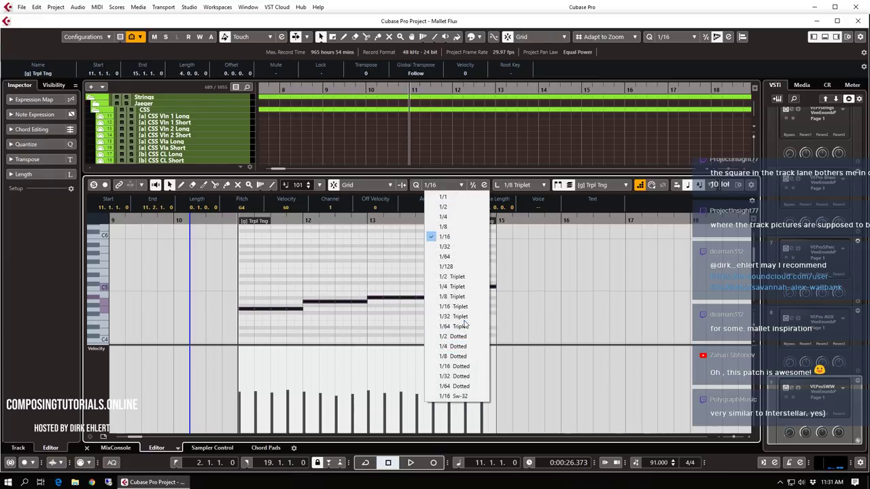
click(457, 296)
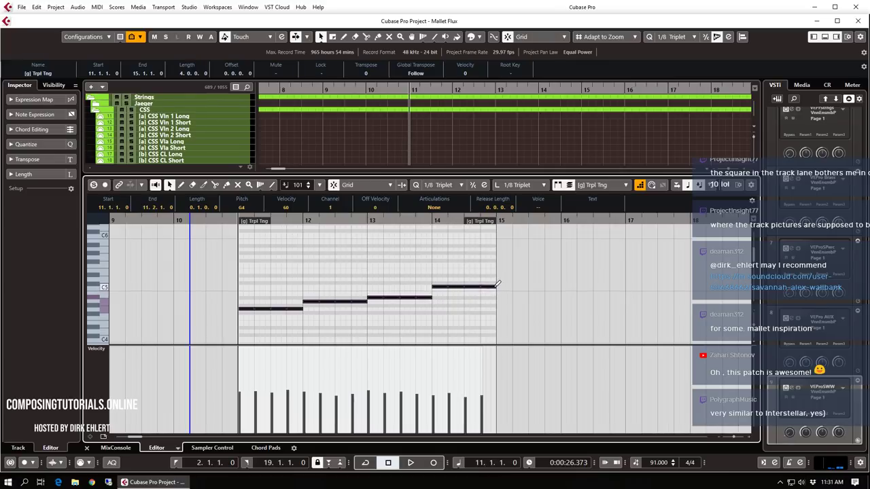
click(556, 272)
drag(233, 364, 233, 361)
scroll(272, 267, up, 2)
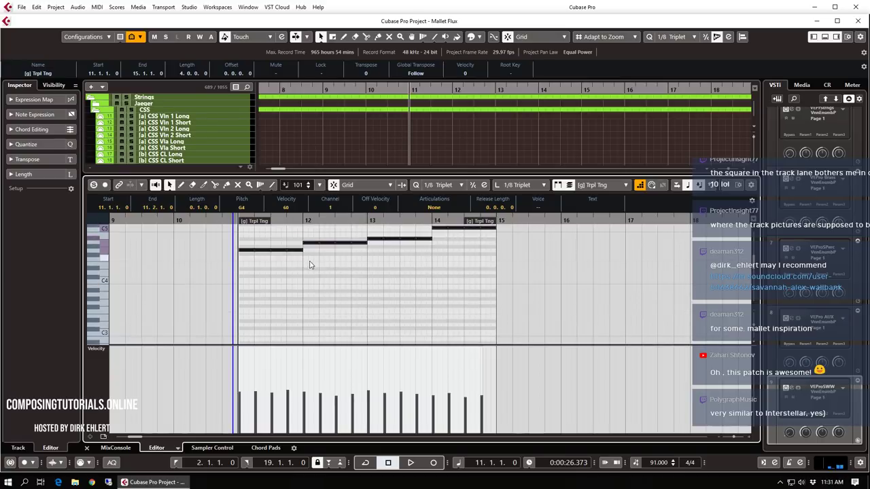
drag(301, 250, 290, 250)
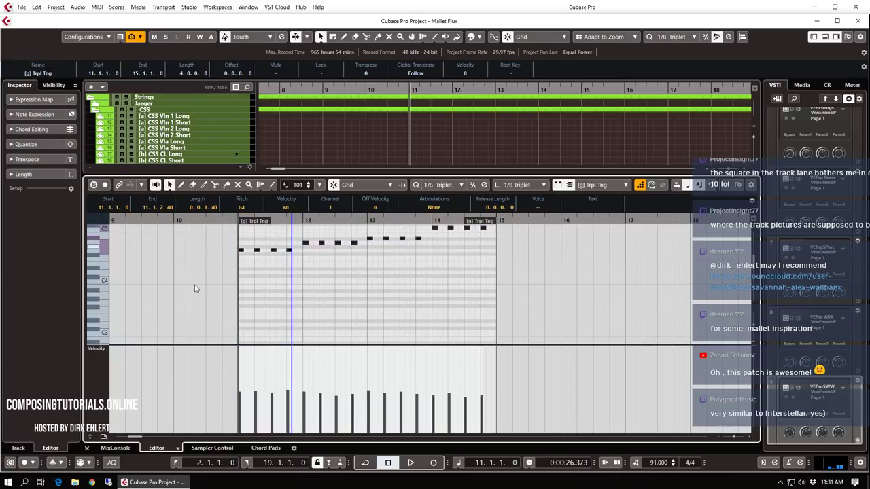
Play back the Trpl Tng part from bar 11 and set the track's volume to 70
key(space)
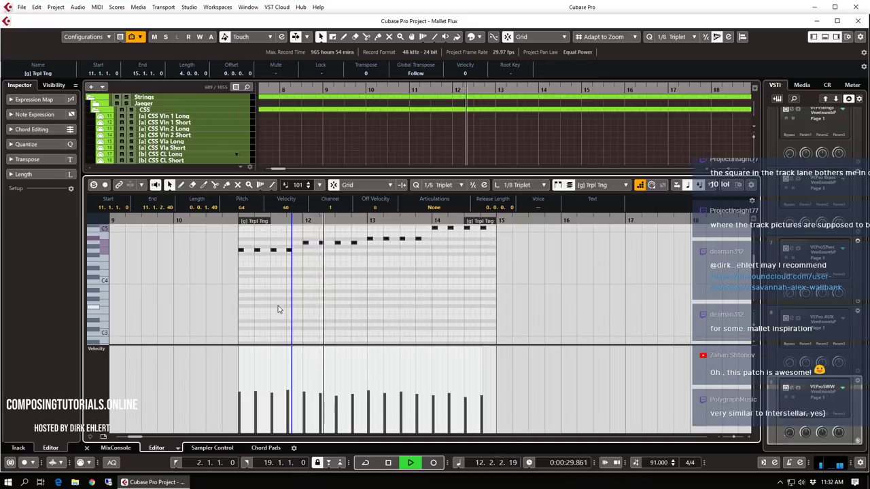
key(space)
key(ctrl+e)
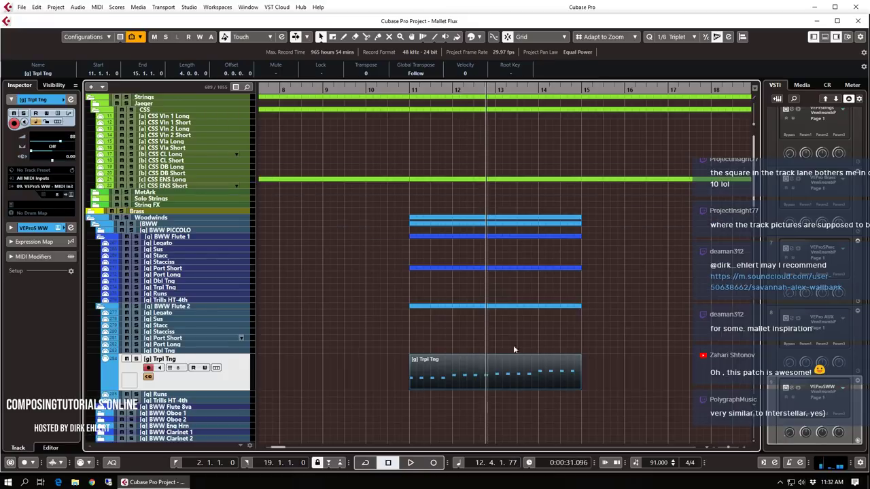
double_click(72, 136)
Select the Legato track in the BWW Clarinet 1 folder, set its volume to 70, and place the cursor at bar 10
scroll(213, 386, down, 3)
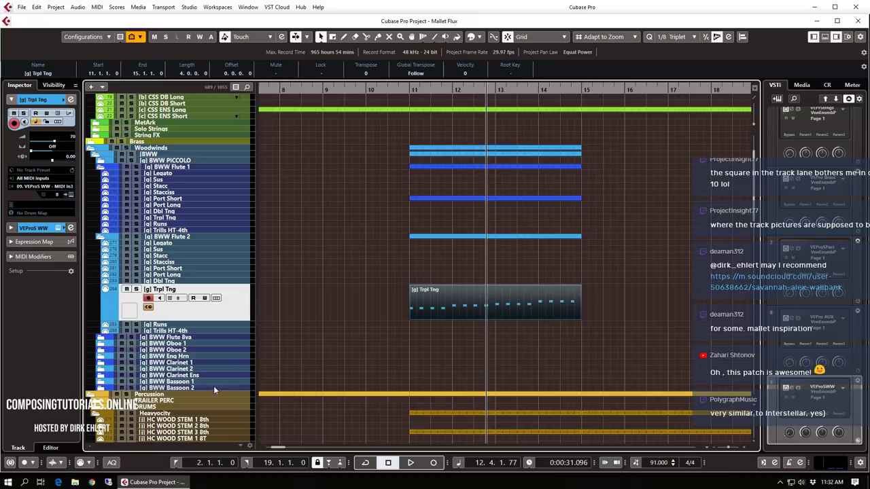
click(102, 365)
click(169, 368)
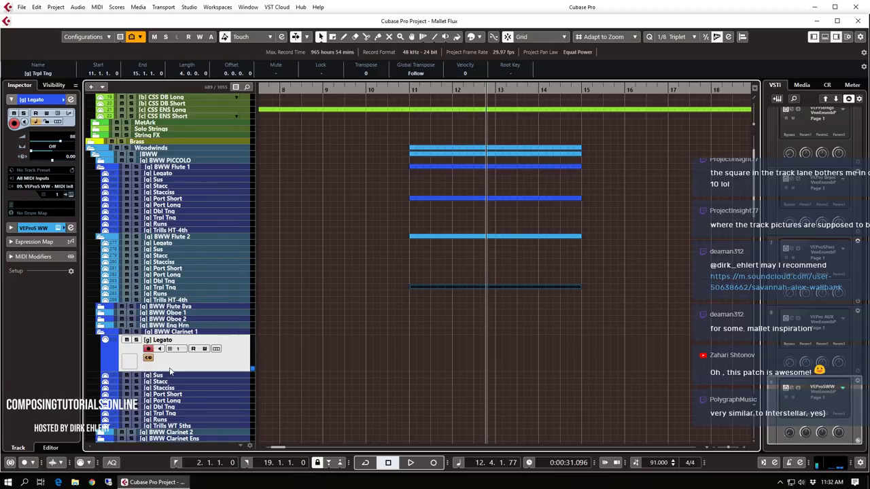
click(364, 89)
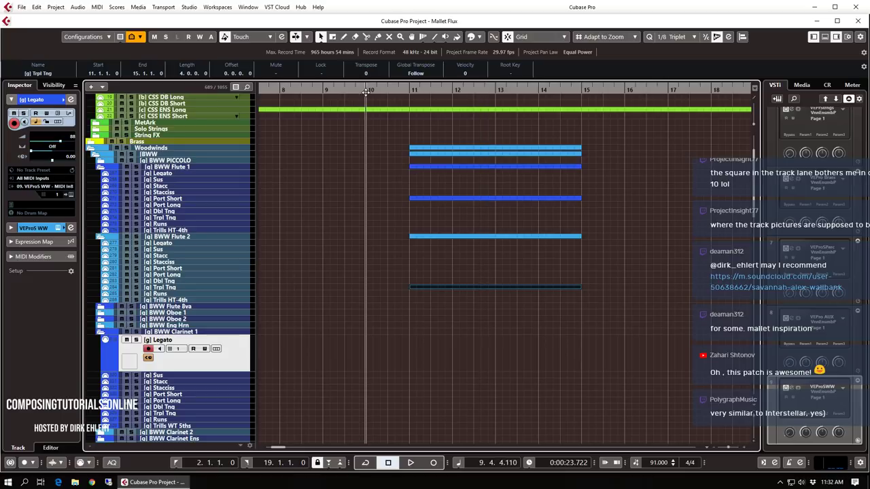
double_click(72, 138)
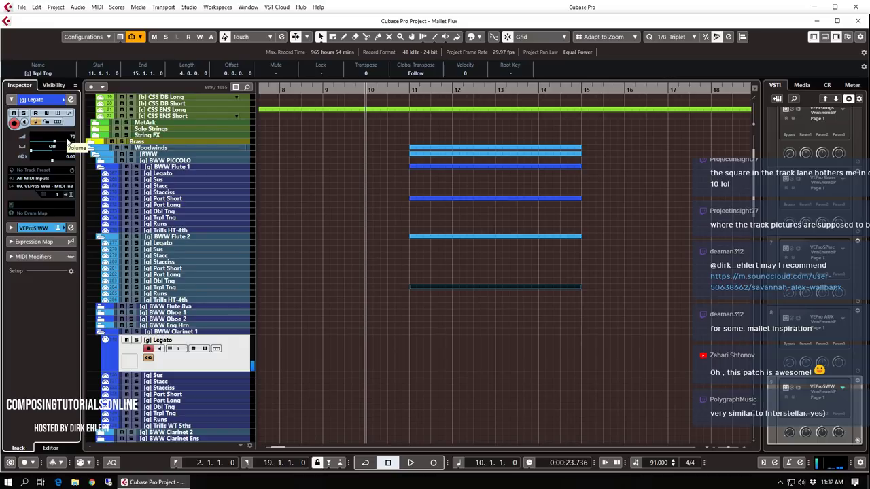
Perform a clarinet line over playback from bar 10 to 15, insert it from the retrospective record buffer, and open its notes
key(space)
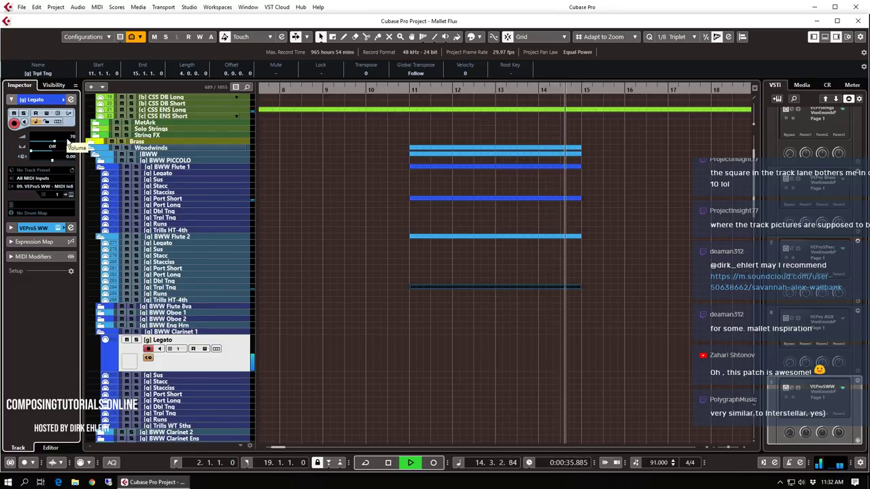
key(space)
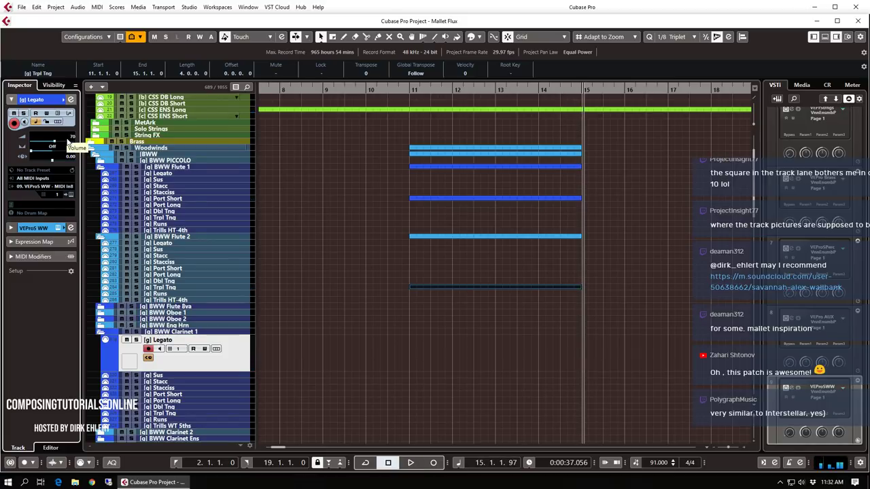
key(shift+KP_Multiply)
key(Return)
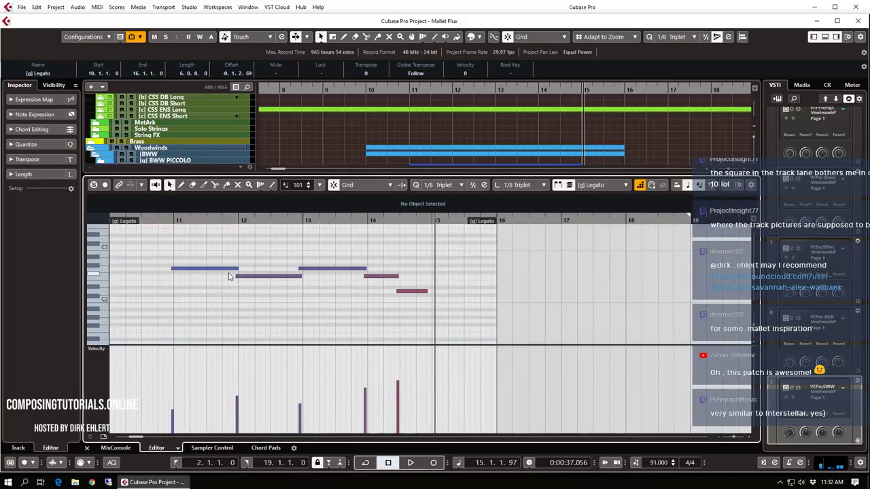
Quantize the Clarinet 1 Legato notes to 1/4 and trim the part to run from bar 11 to bar 15
click(445, 185)
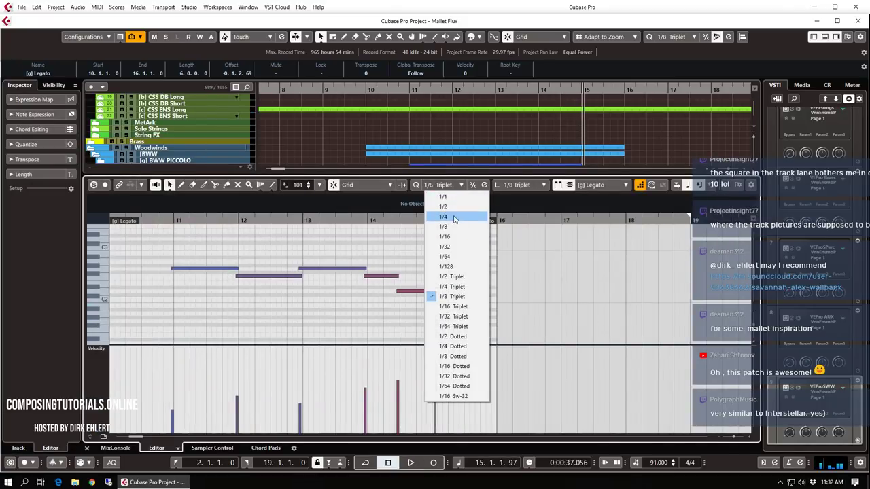
click(454, 218)
drag(120, 226, 184, 225)
key(Return)
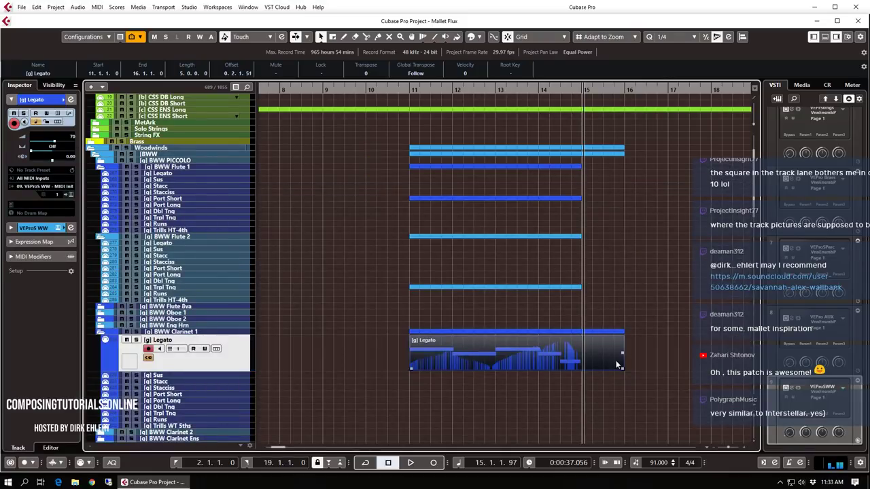
drag(622, 368, 582, 370)
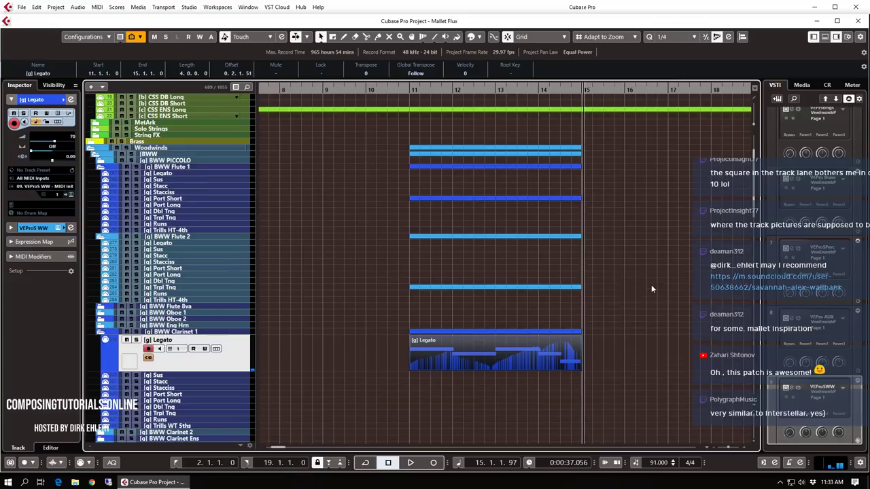
Select the Legato track in the BWW Bassoon 1 folder and record a bassoon line from bar 10 to about bar 15
scroll(651, 284, down, 5)
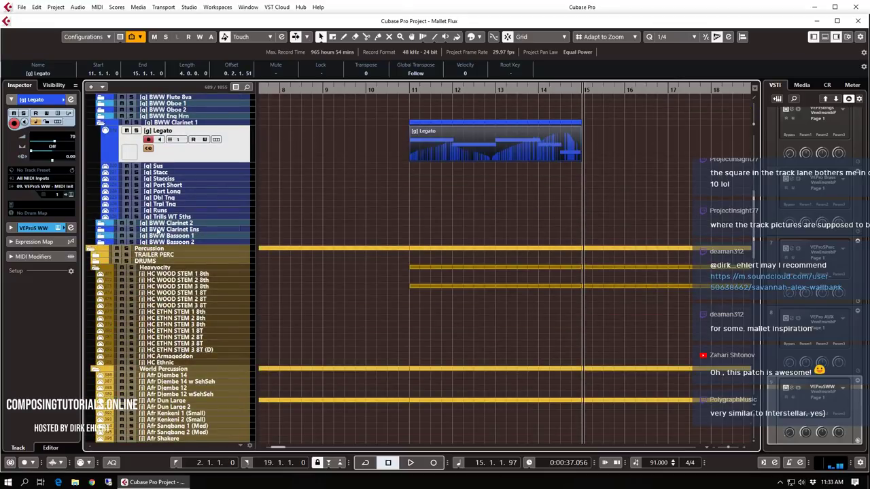
click(102, 236)
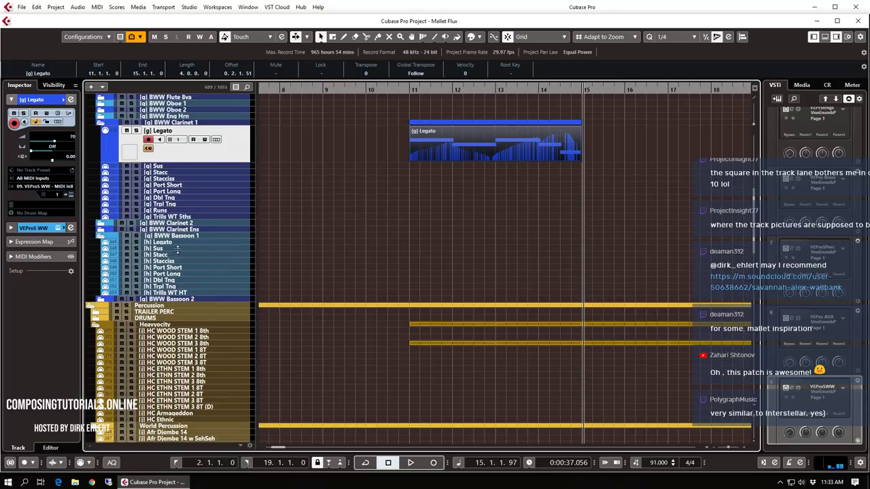
click(177, 242)
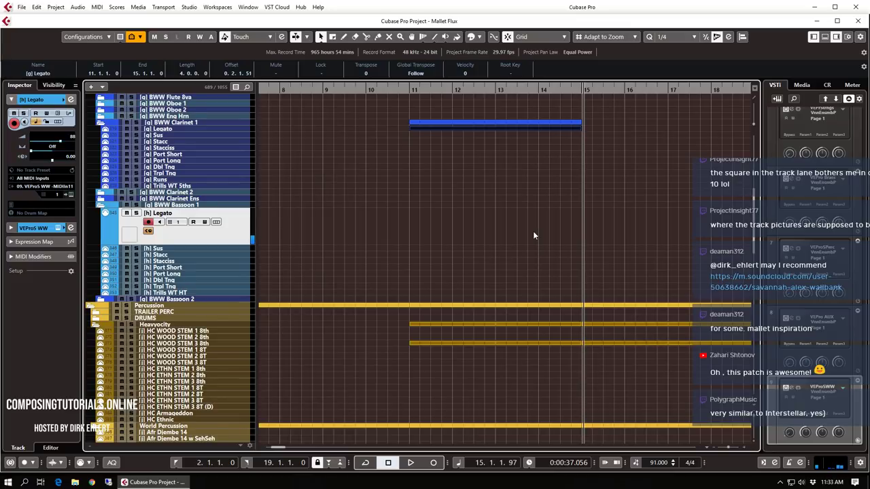
click(368, 90)
key(KP_Multiply)
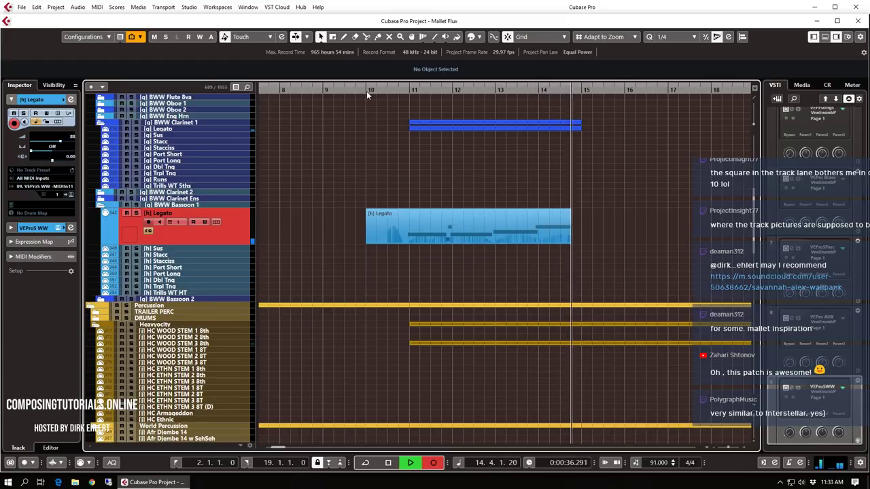
key(space)
Shift all the Bassoon 1 Legato notes so the first starts at bar 11, and quantize them to 1/16
key(ctrl+e)
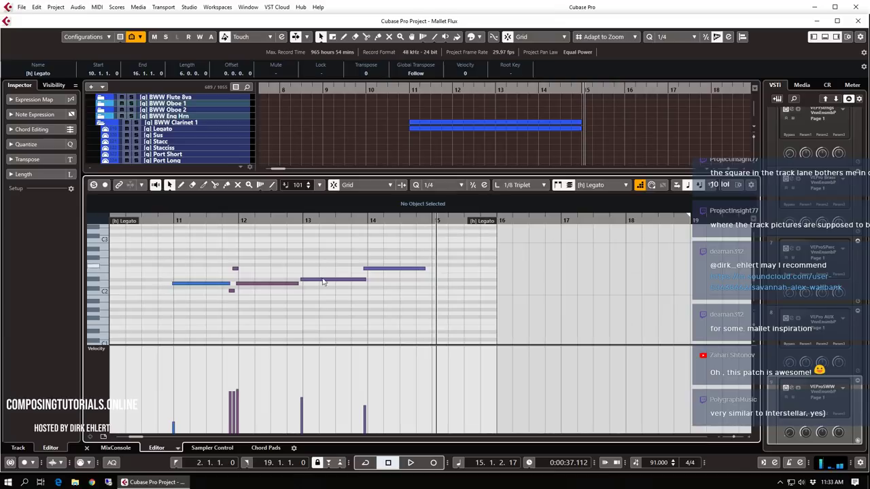
drag(203, 287, 207, 287)
click(440, 185)
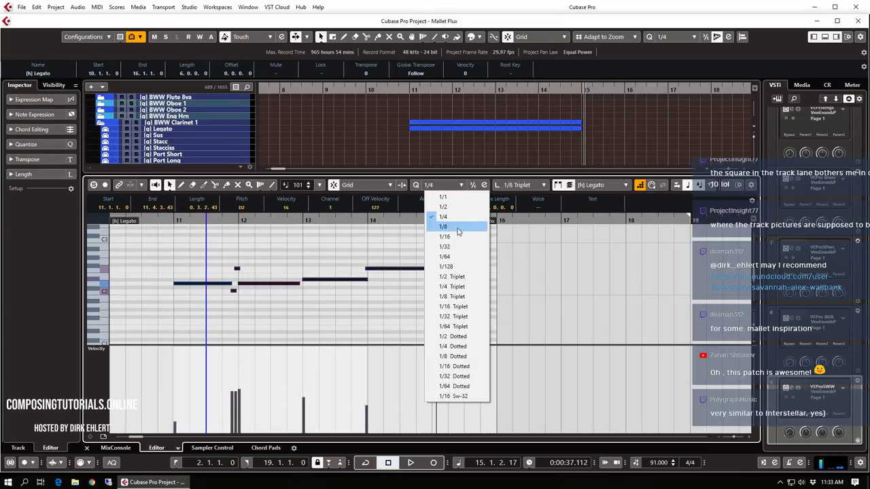
click(457, 236)
key(h)
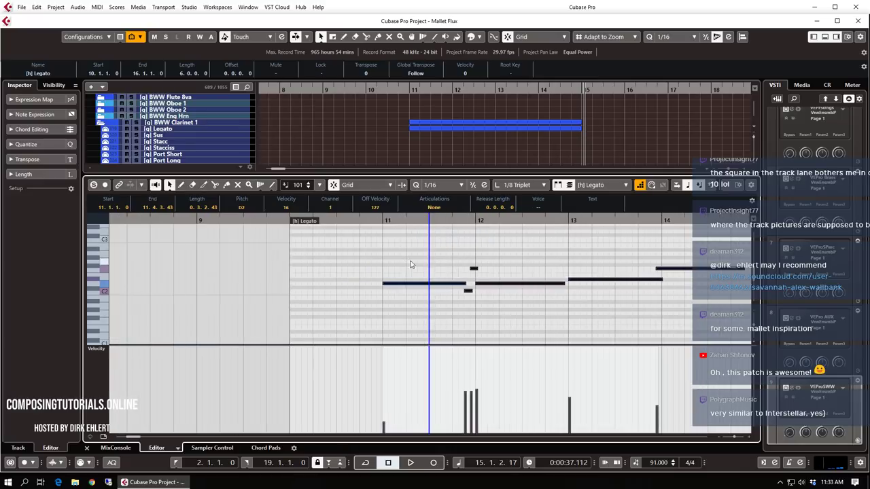
Quantize the bassoon notes at bars 13 and 14 to 1/4, and trim the start of the part to bar 11
click(598, 279)
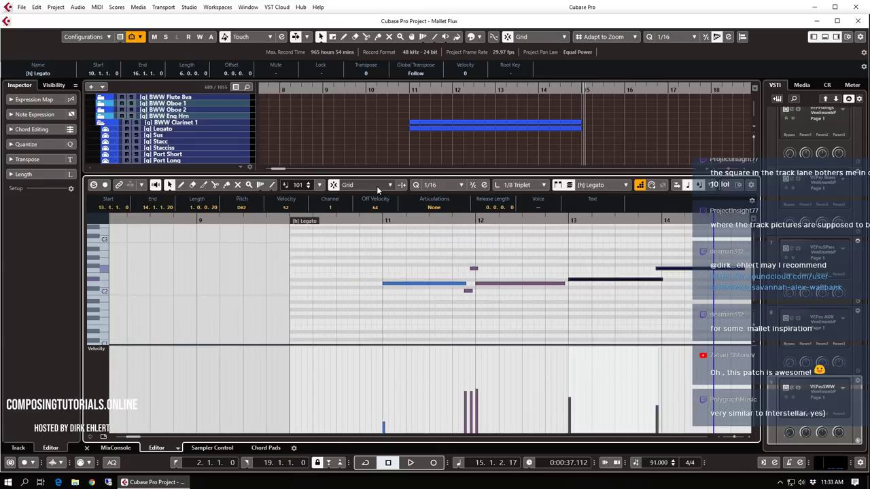
click(440, 185)
click(456, 219)
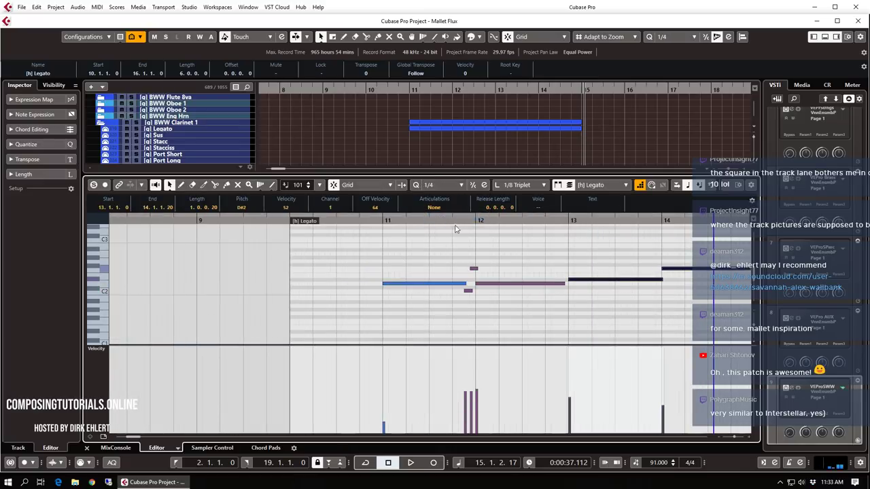
key(Return)
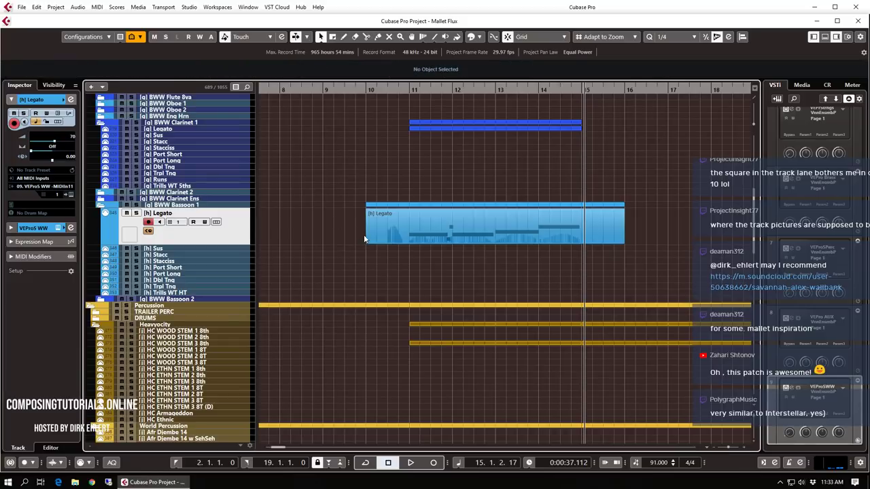
drag(367, 241, 410, 250)
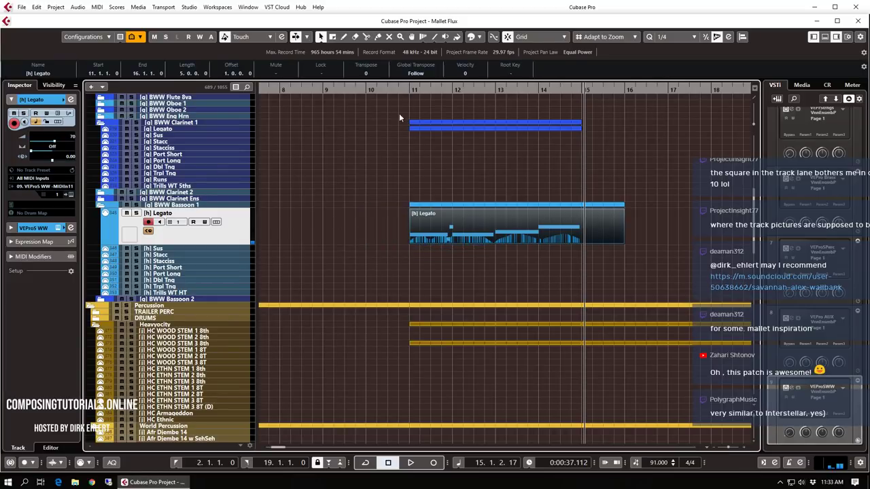
Solo the Woodwinds folder, listen to it from bar 10, and take it back out of solo
click(372, 90)
scroll(387, 133, up, 5)
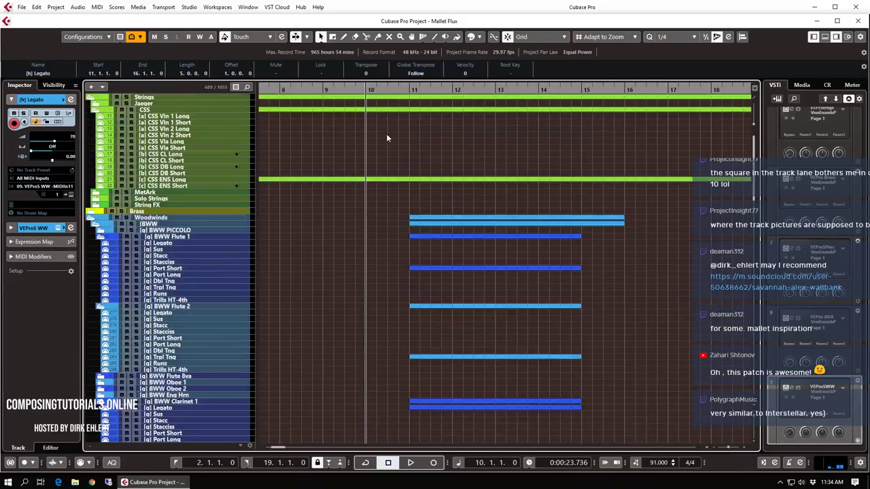
click(129, 218)
key(space)
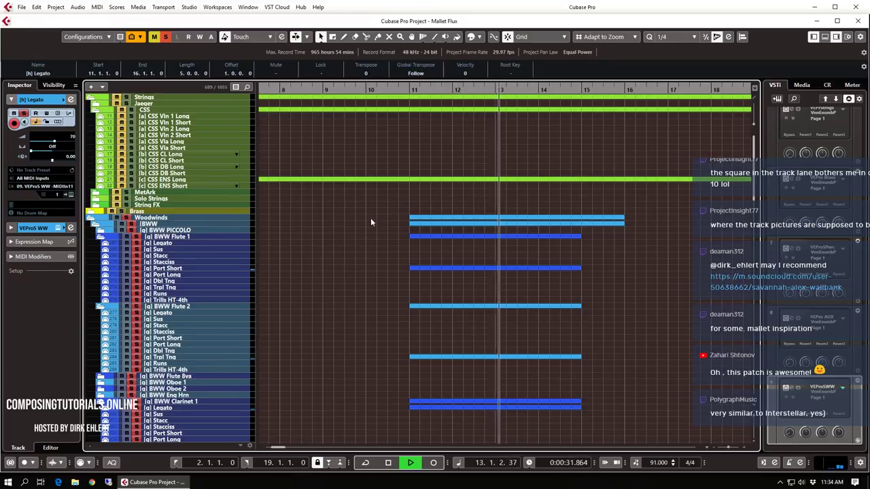
key(space)
click(165, 37)
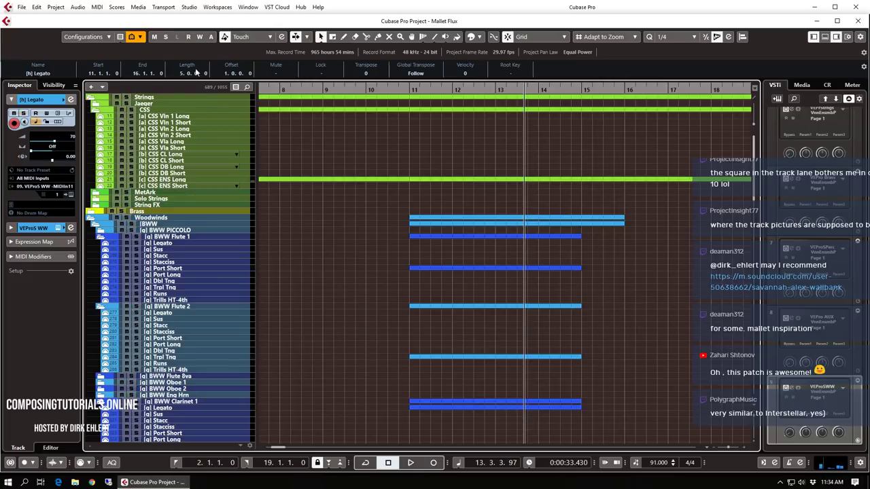
Return to the left locator at bar 2, show the whole arrangement in the timeline, and play it from there
scroll(374, 286, down, 15)
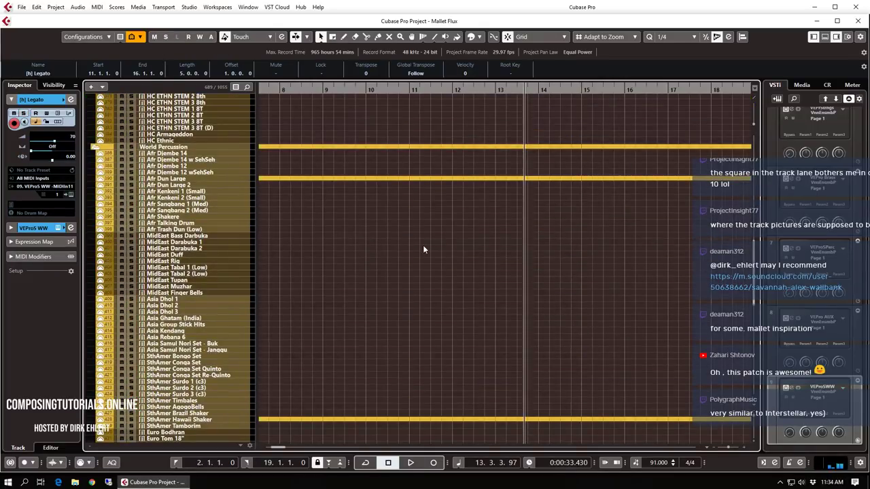
key(KP_1)
key(g)
key(g)
key(g)
key(g)
key(g)
key(g)
key(space)
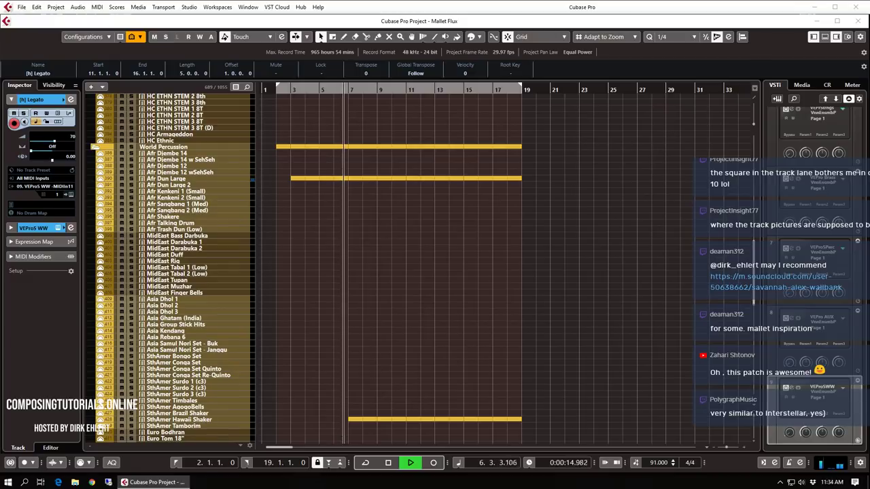
Recolour all the parts on the three Mallet Flux instrument tracks orange
scroll(513, 280, down, 5)
scroll(517, 272, down, 6)
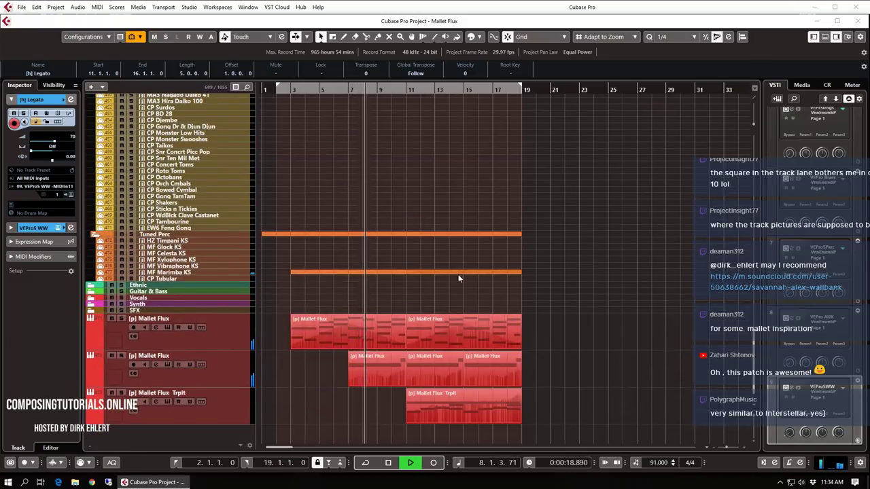
click(228, 348)
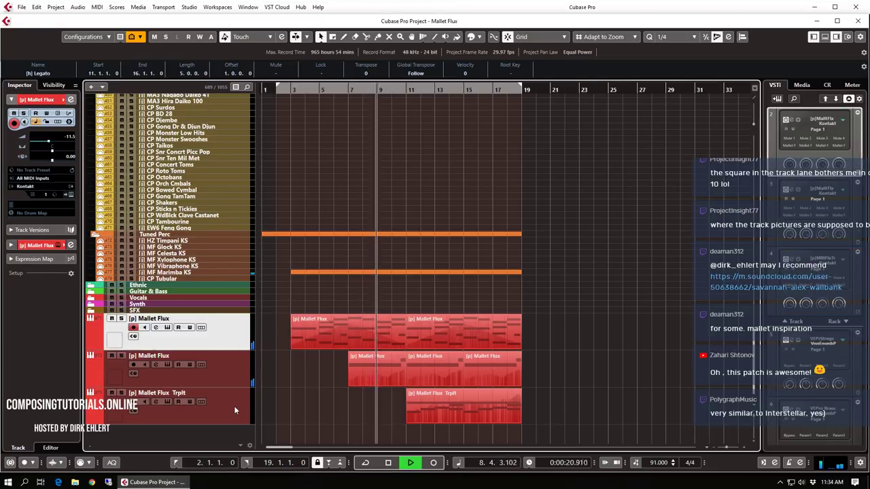
shift+click(234, 407)
click(483, 38)
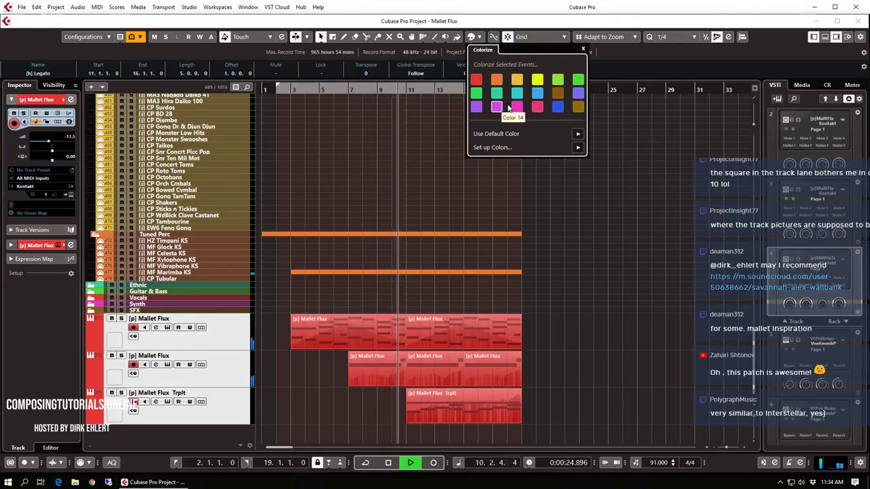
click(576, 250)
click(579, 344)
drag(630, 337, 276, 431)
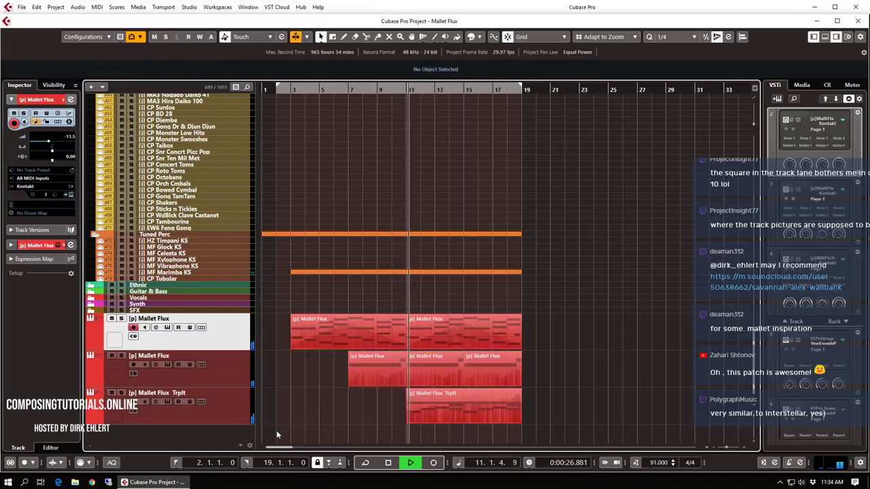
click(480, 40)
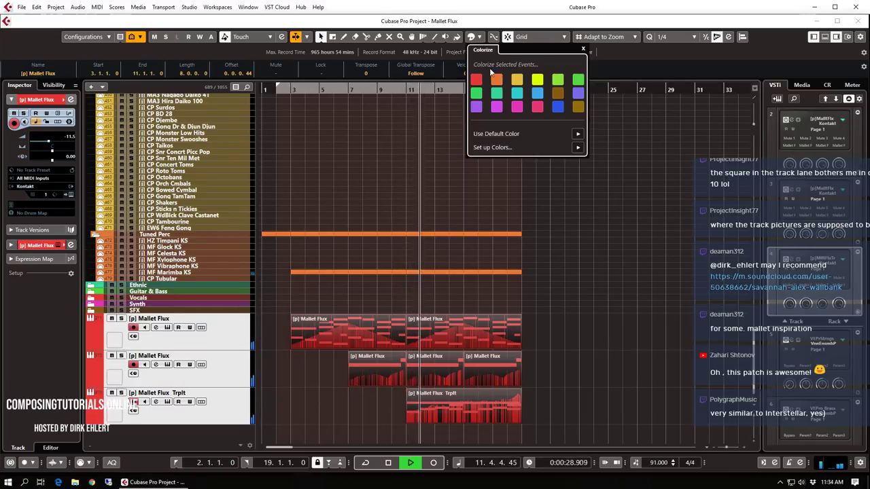
click(497, 79)
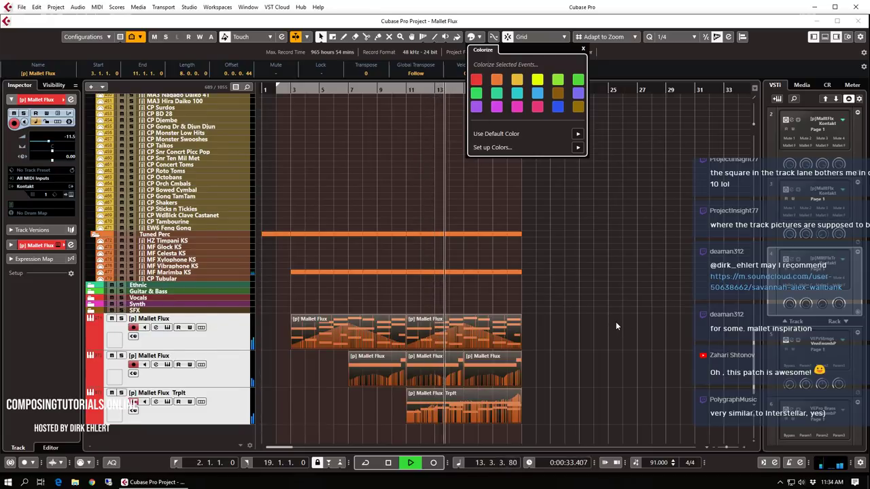
click(466, 52)
click(466, 52)
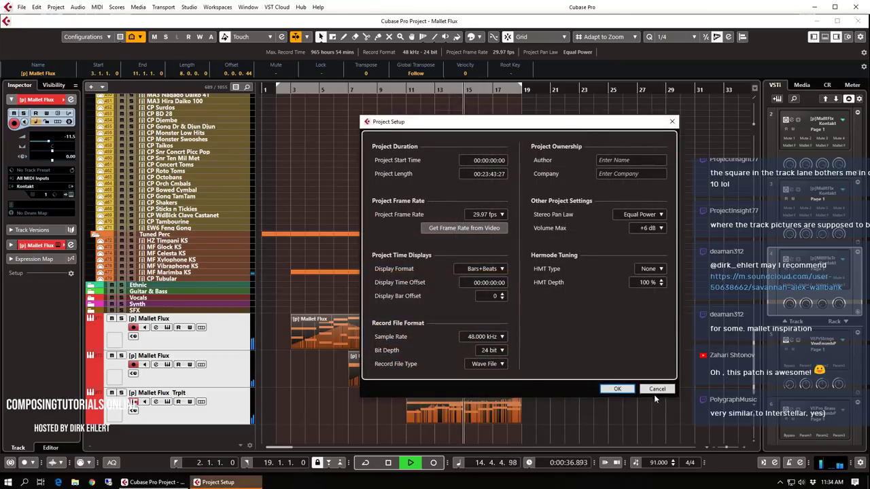
click(656, 389)
click(456, 40)
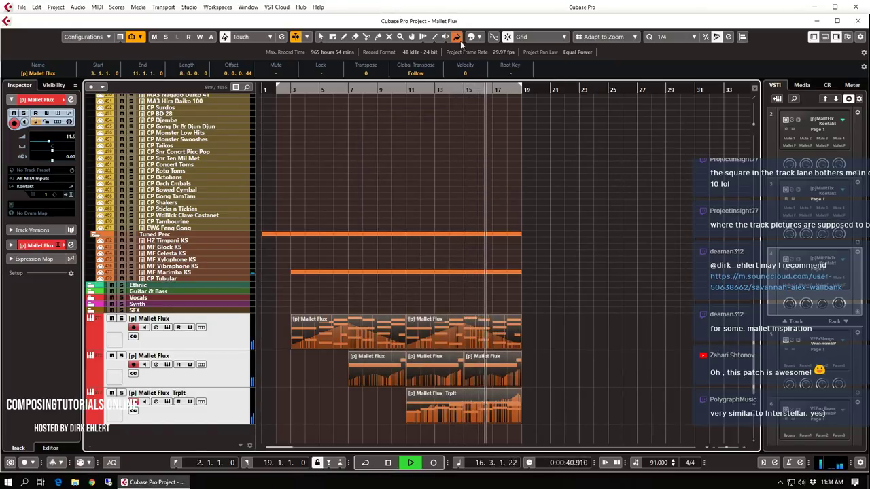
click(321, 37)
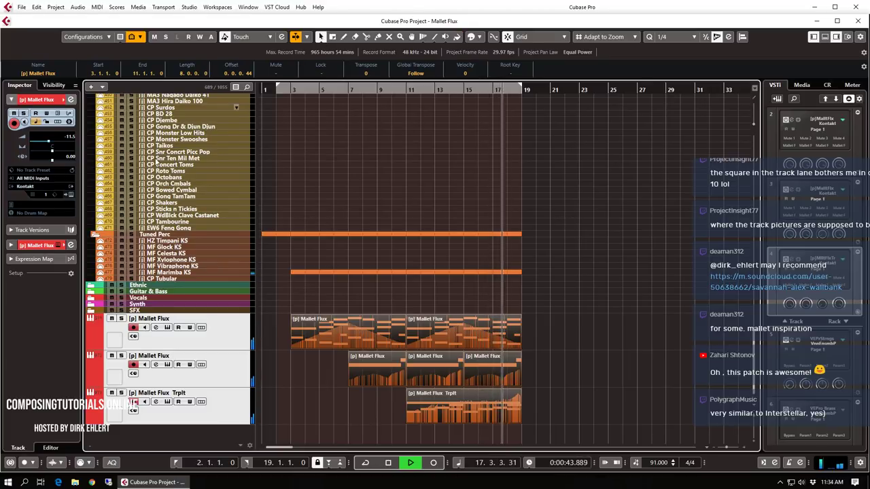
click(562, 344)
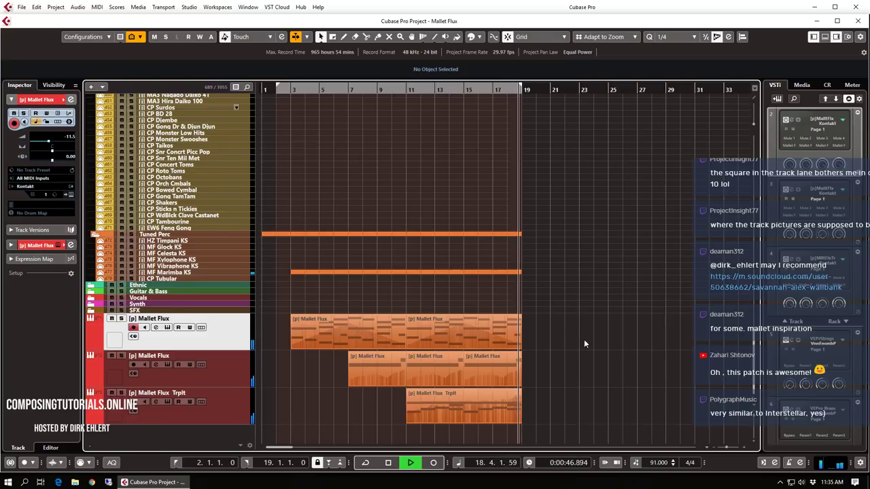
Copy the eight-bar part starting at bar 3 on the first Mallet Flux track to bar 19, and play on into it
key(space)
drag(306, 334, 535, 337)
key(space)
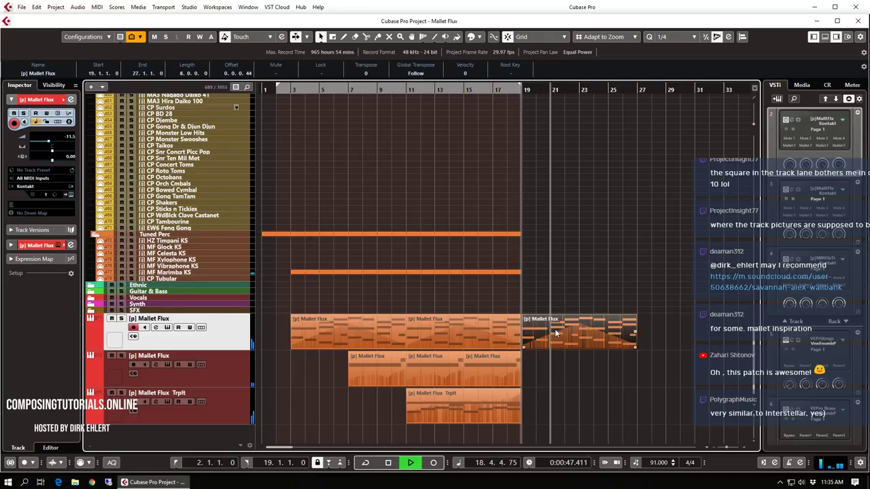
key(g)
key(g)
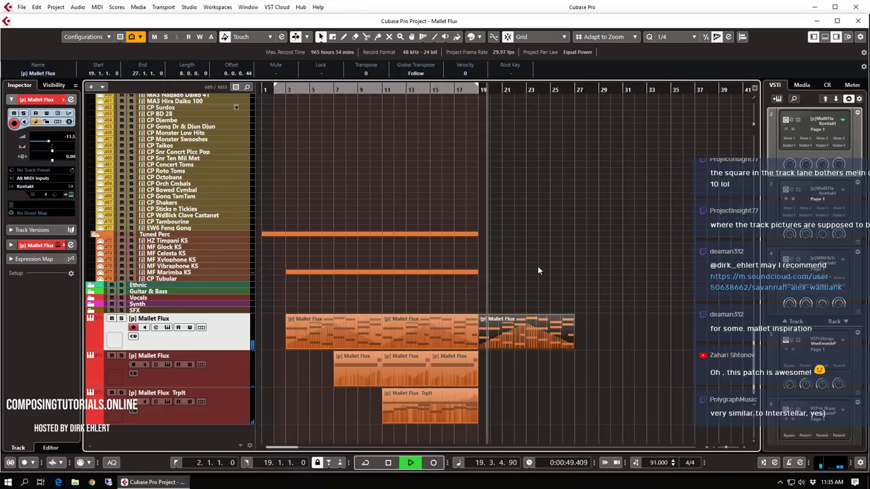
scroll(539, 269, up, 4)
scroll(539, 267, up, 4)
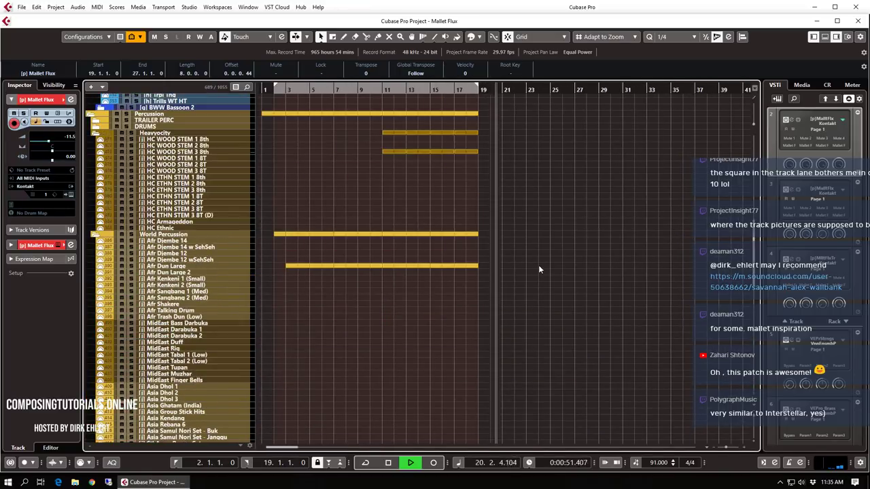
Stop playback and reduce the track list to the tracks that contain parts
key(space)
key(g)
key(g)
scroll(482, 237, down, 3)
scroll(482, 238, up, 3)
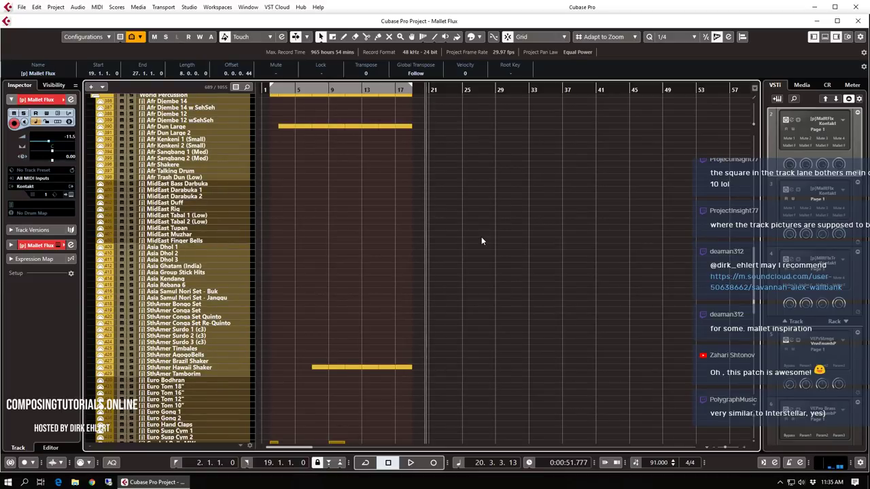
key(ctrl+alt+d)
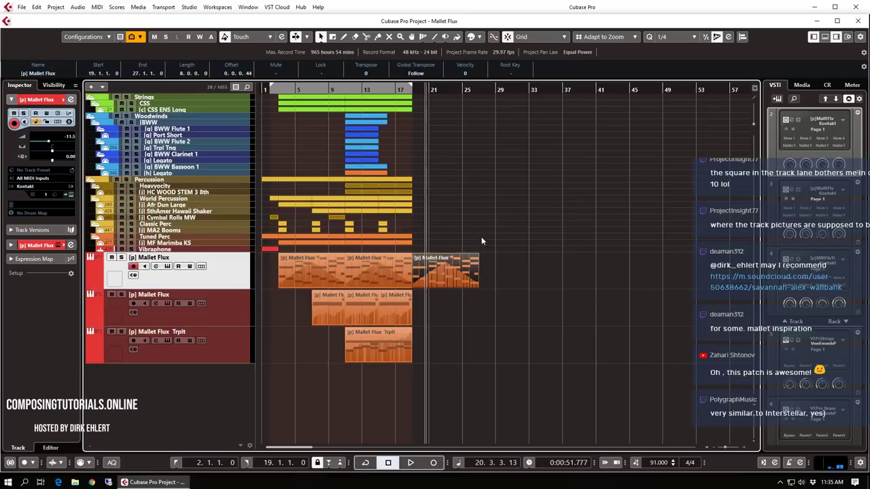
Copy the MA2 Booms part at bar 15 and the MF Marimba KS part at bar 11 to bar 19
click(378, 234)
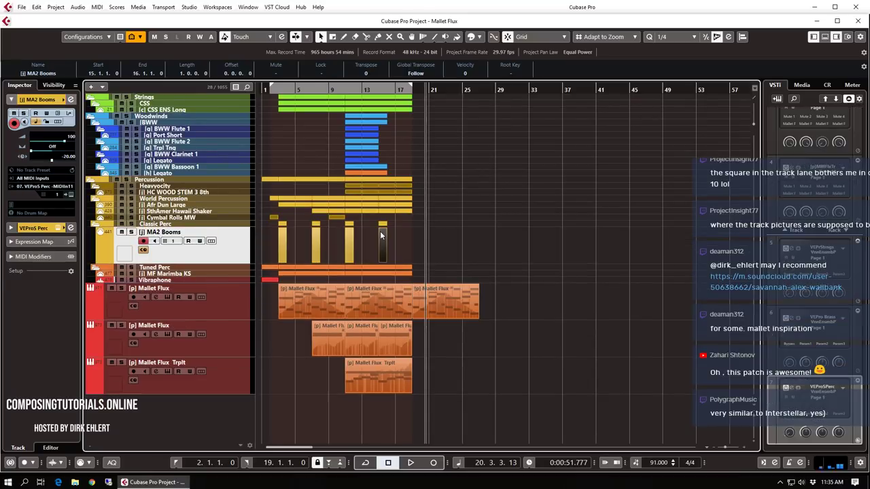
drag(383, 236, 410, 240)
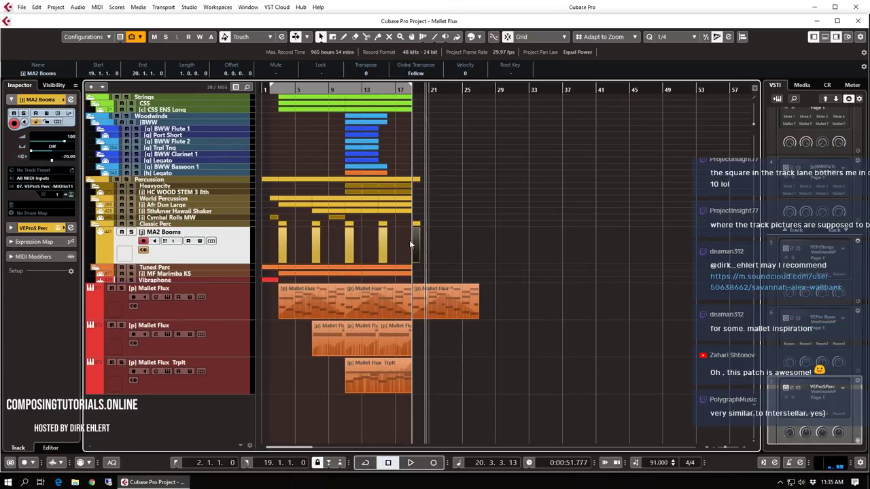
key(h)
key(h)
key(h)
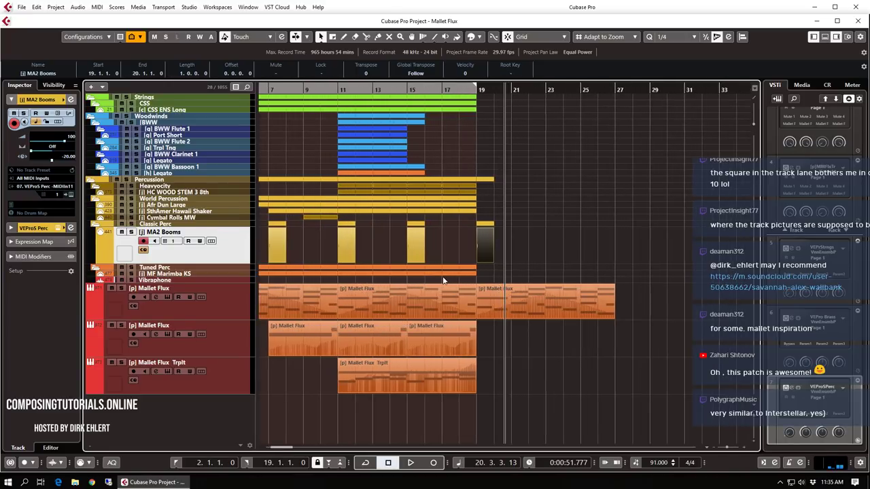
click(438, 279)
click(436, 241)
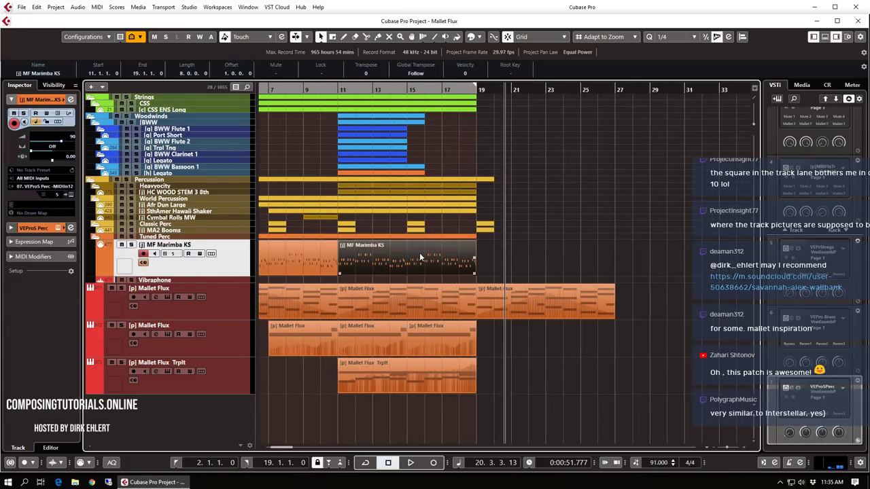
key(ctrl+d)
click(685, 265)
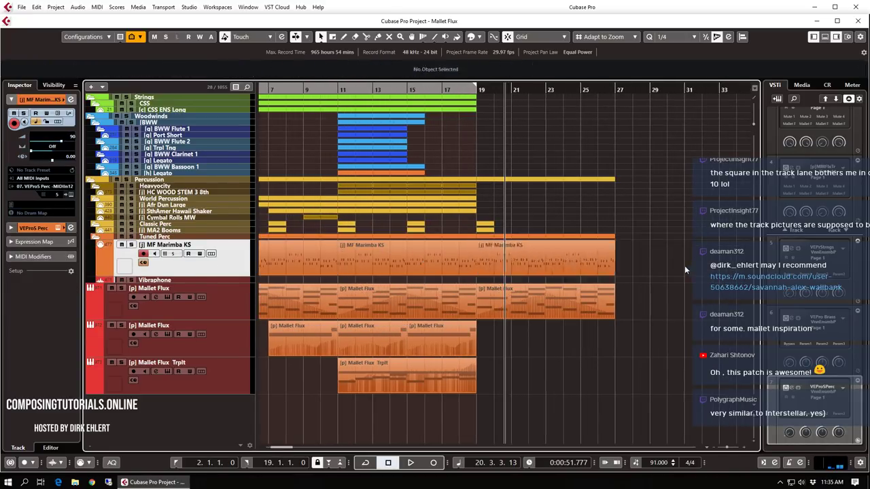
Shorten the MF Marimba KS and Mallet Flux parts starting at bar 19 to end at bar 23, and set the right locator to bar 24
click(603, 300)
drag(611, 319, 546, 319)
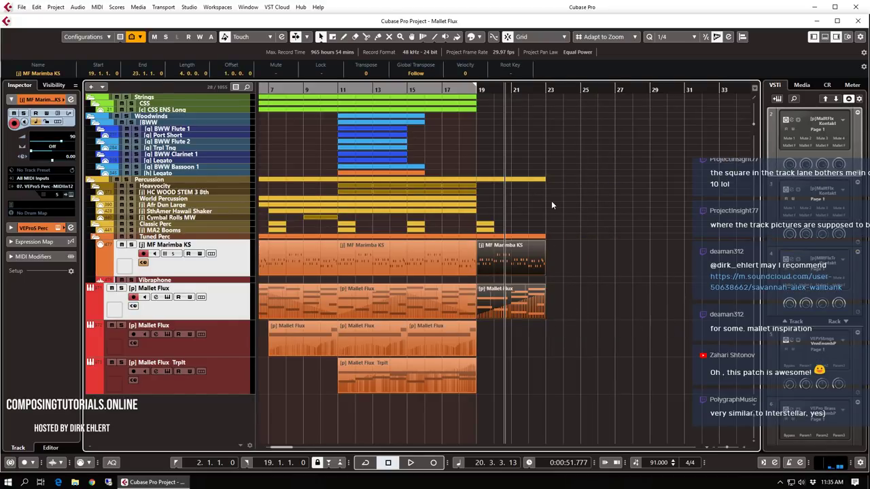
click(564, 90)
ctrl+click(563, 90)
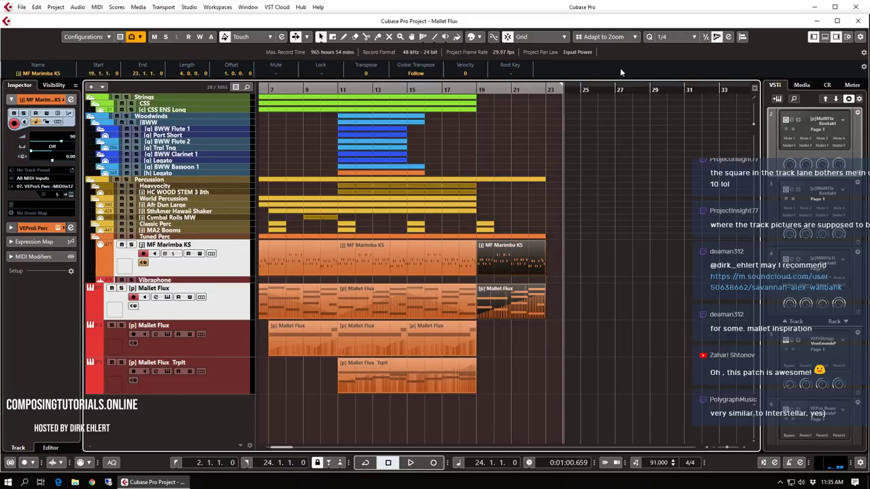
Play from bar 11 and duplicate the four-bar Flute 1, Flute 2 and Clarinet 1 parts so they repeat from bar 15
click(355, 93)
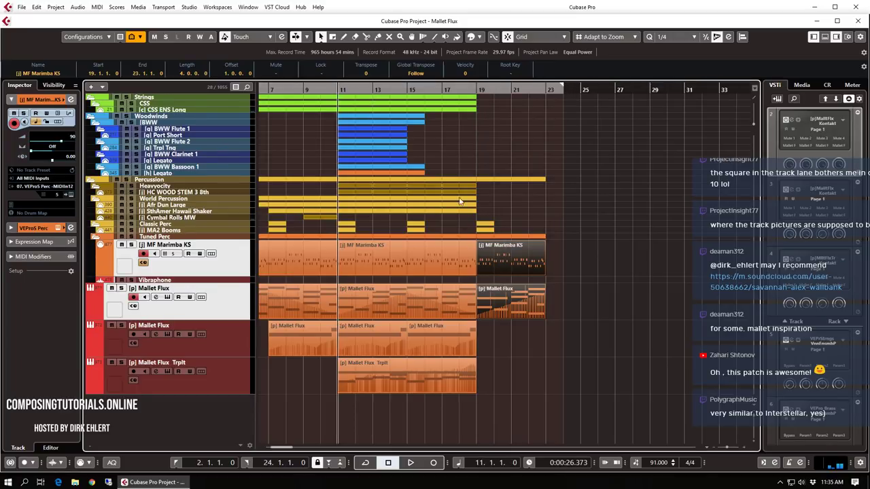
key(space)
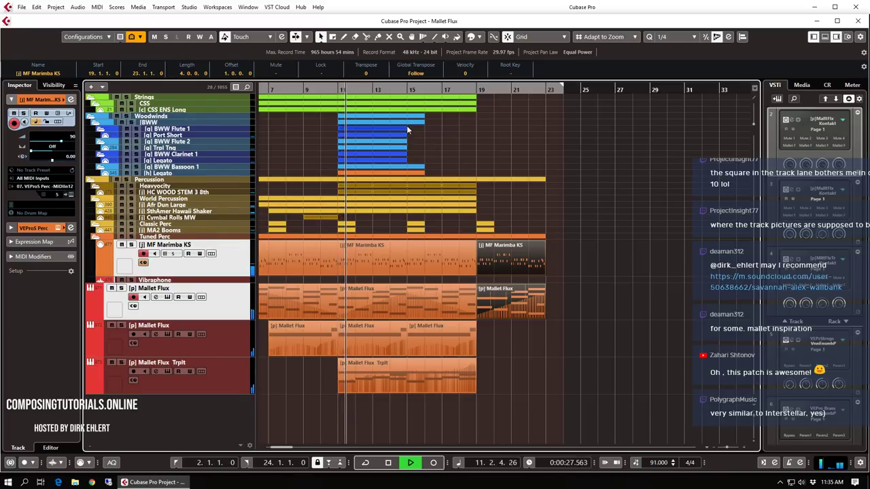
click(398, 129)
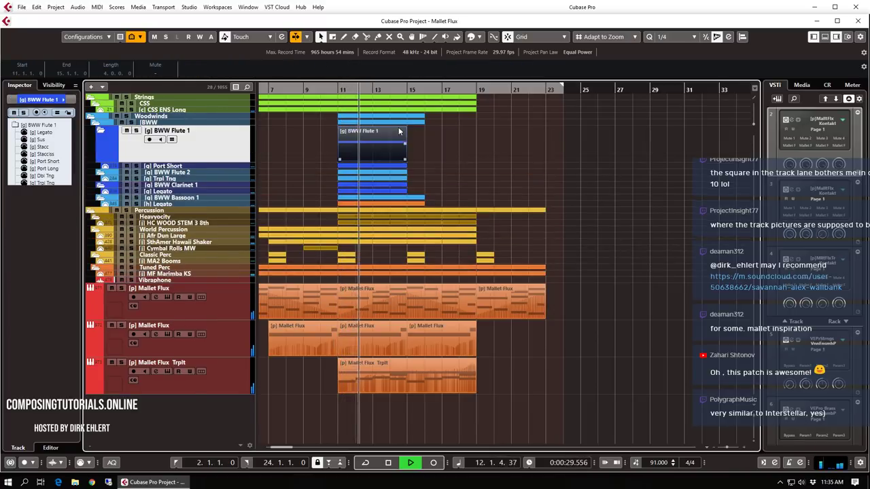
click(382, 183)
click(376, 210)
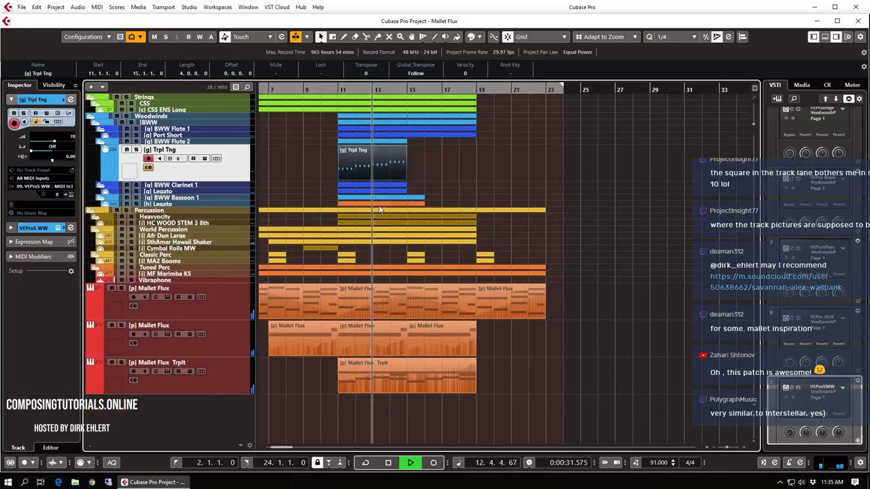
key(ctrl+d)
click(381, 188)
click(427, 192)
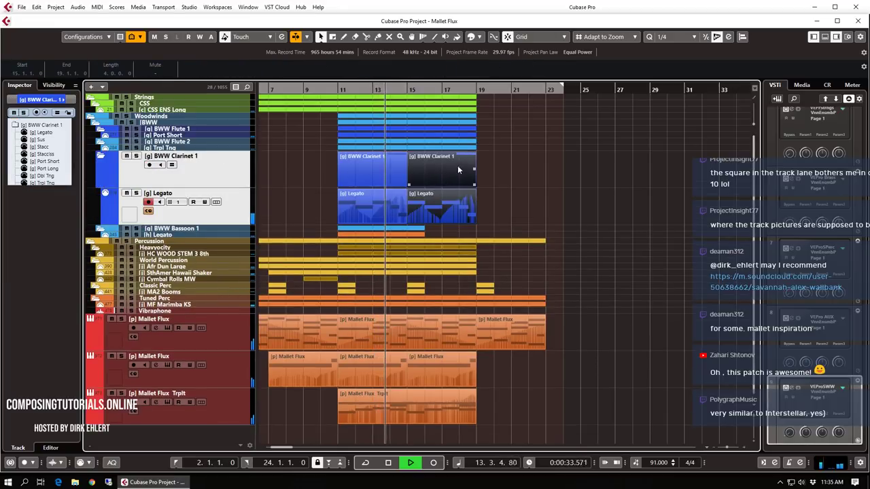
Stop playback and make the BWW PICCOLO folder with its articulation tracks visible in the track list
click(198, 128)
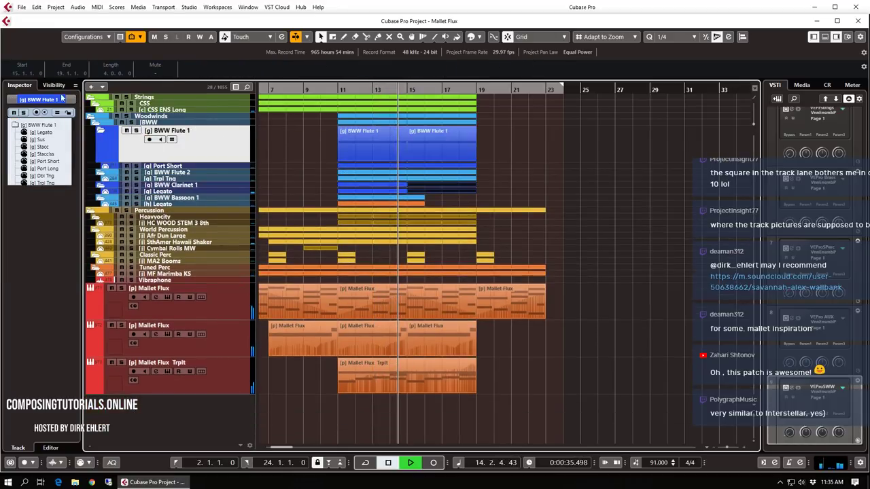
key(space)
click(53, 85)
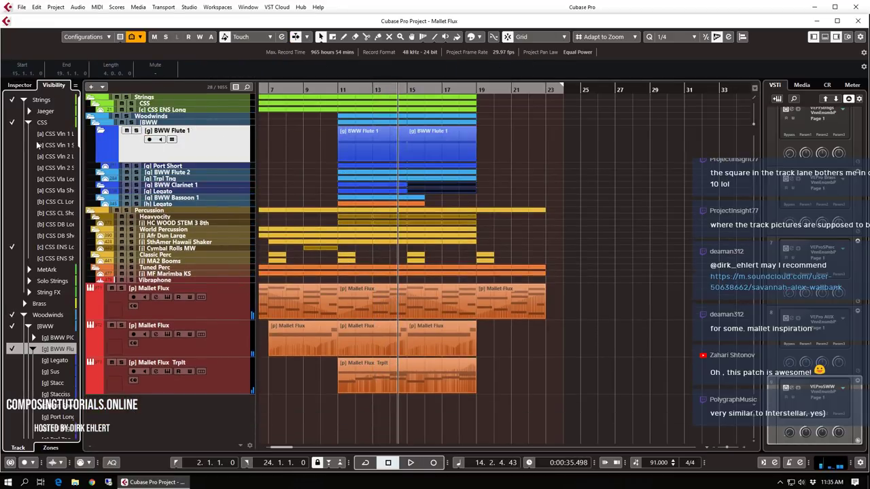
click(21, 338)
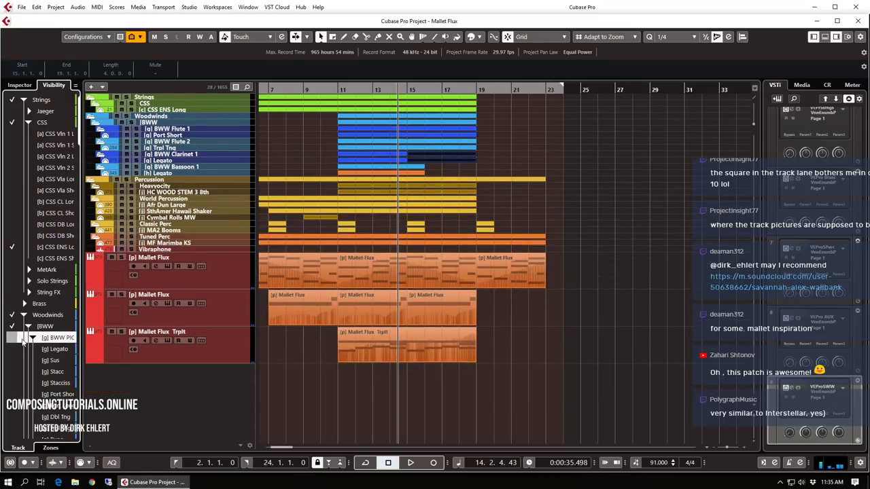
click(12, 338)
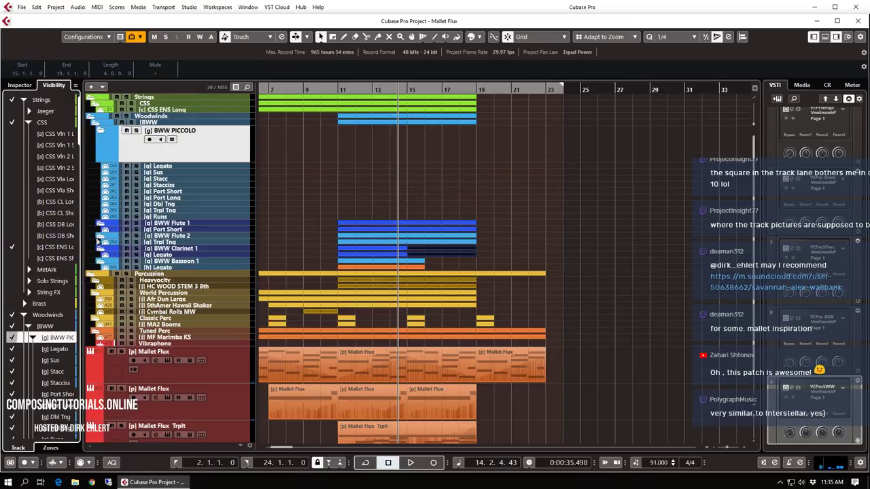
Copy the Flute 1 Port Short part at bar 15 to the piccolo's Port Short track, and briefly view its notes in the key editor
click(437, 243)
click(427, 205)
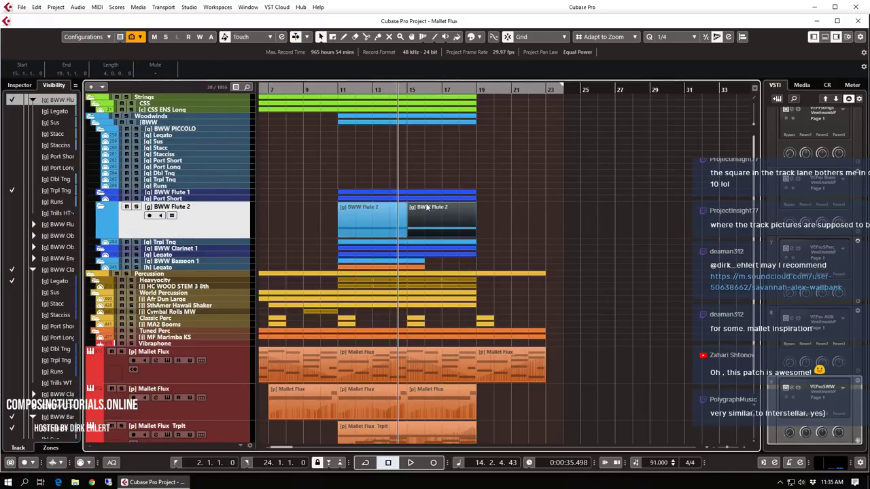
click(435, 196)
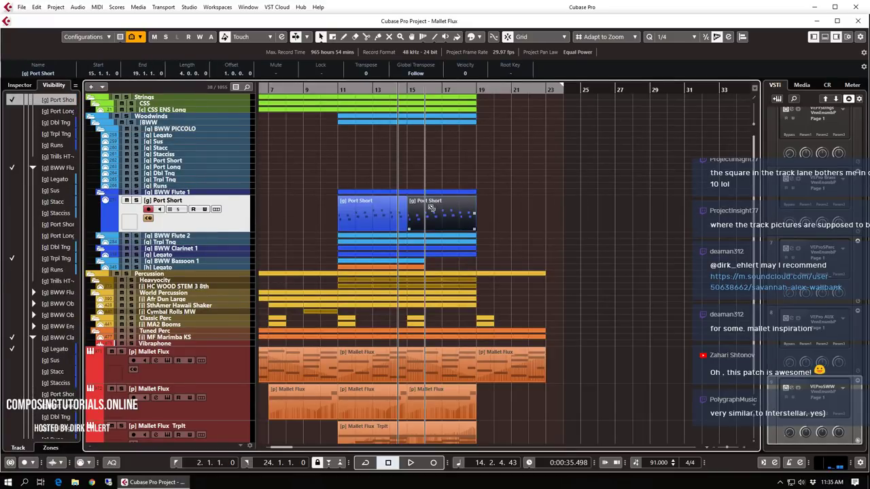
drag(430, 208, 430, 165)
double_click(429, 164)
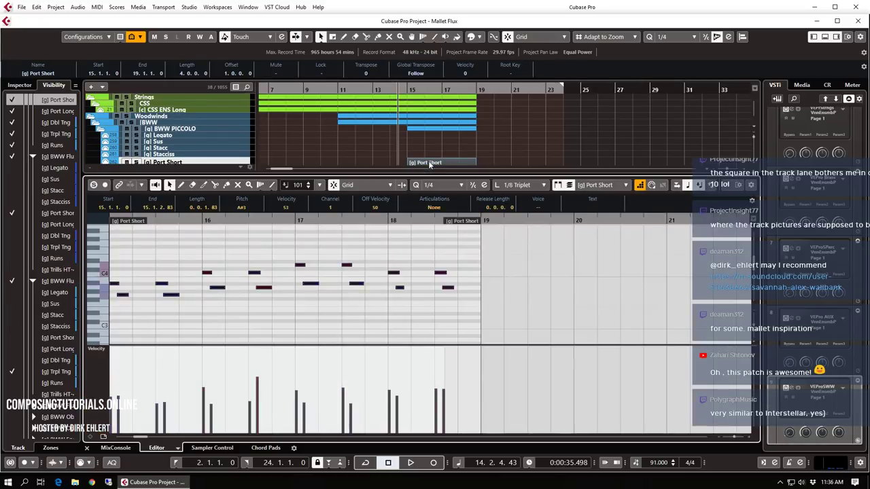
key(Return)
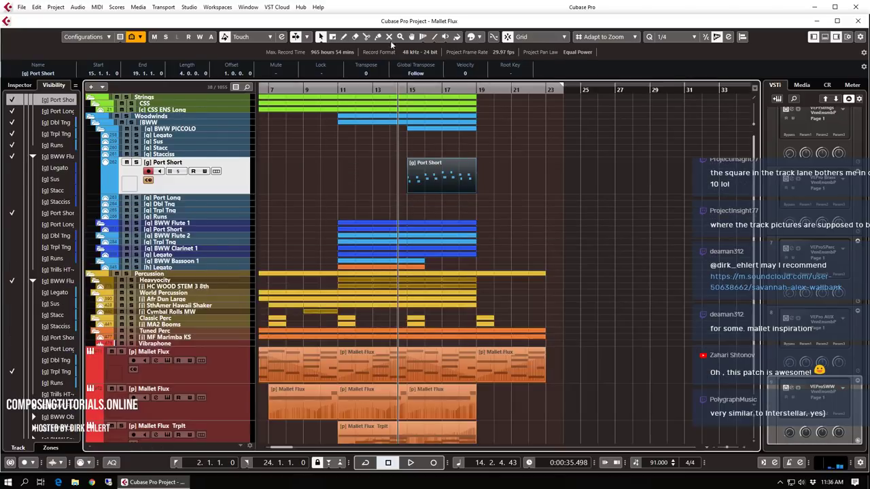
Play from bar 14 with the piccolo Port Short track's Inspector shown and lower the track's volume to 48
click(20, 86)
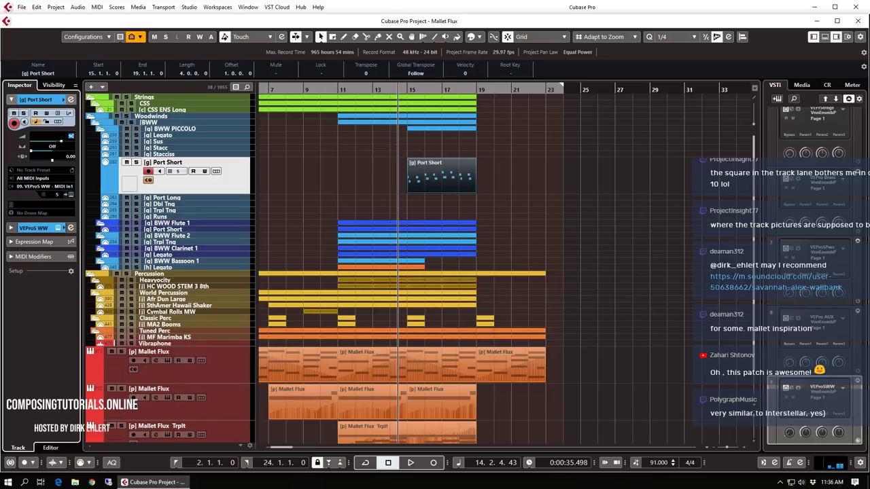
key(space)
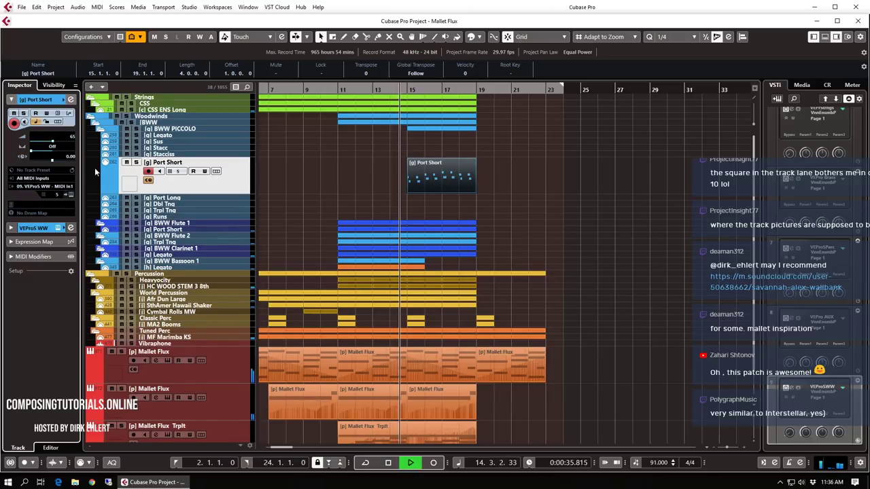
key(space)
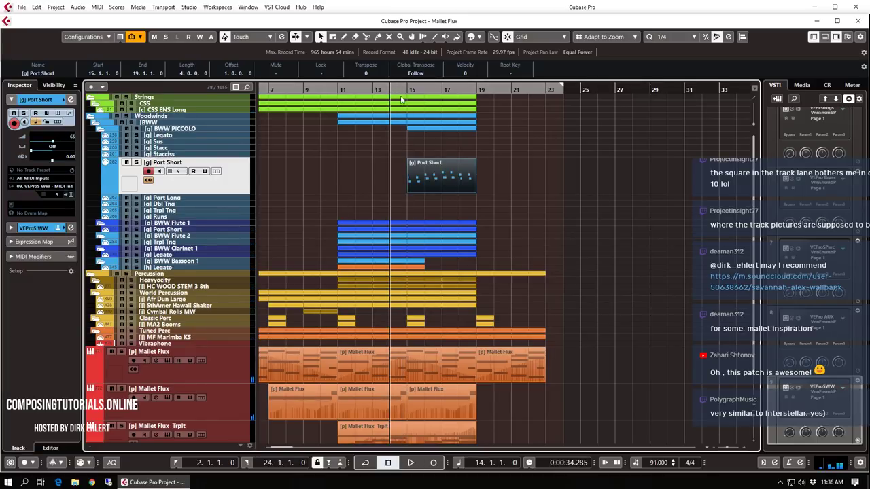
key(h)
key(h)
key(h)
key(h)
key(h)
key(h)
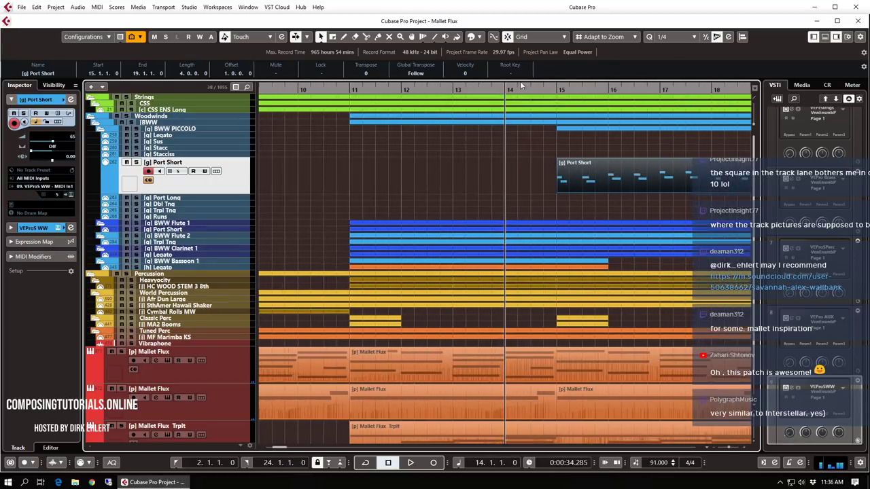
key(g)
key(g)
key(g)
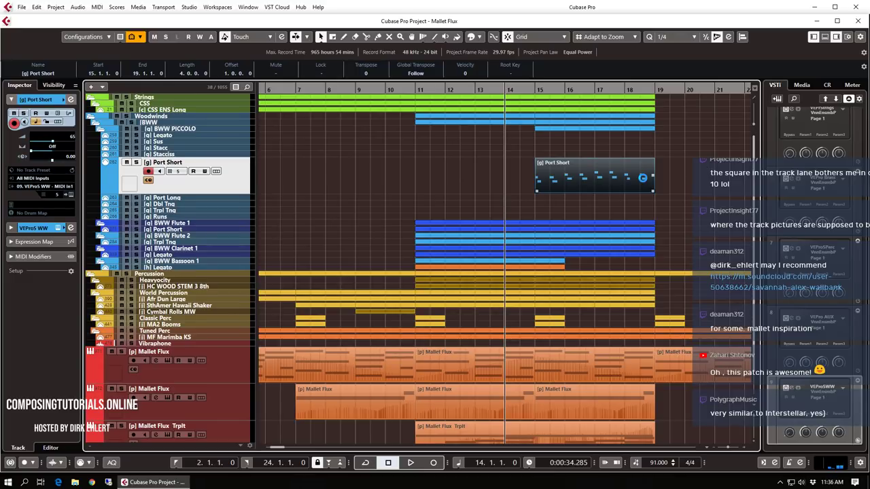
key(space)
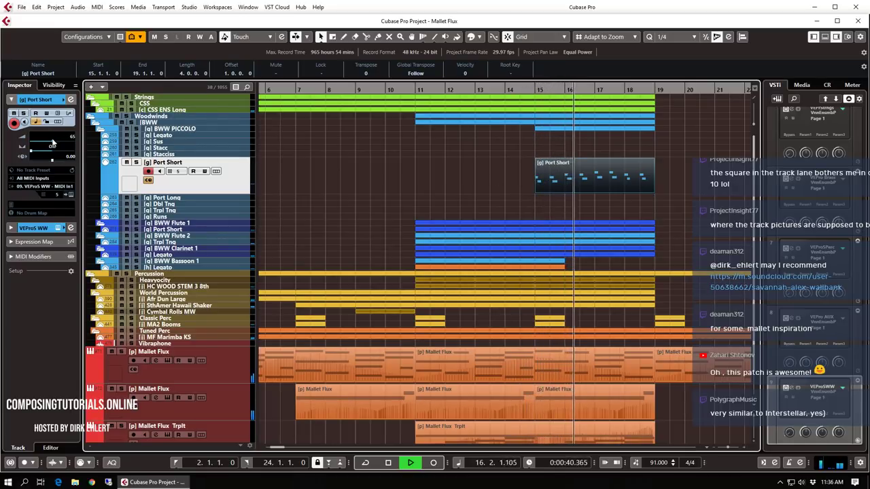
drag(52, 142, 48, 144)
key(space)
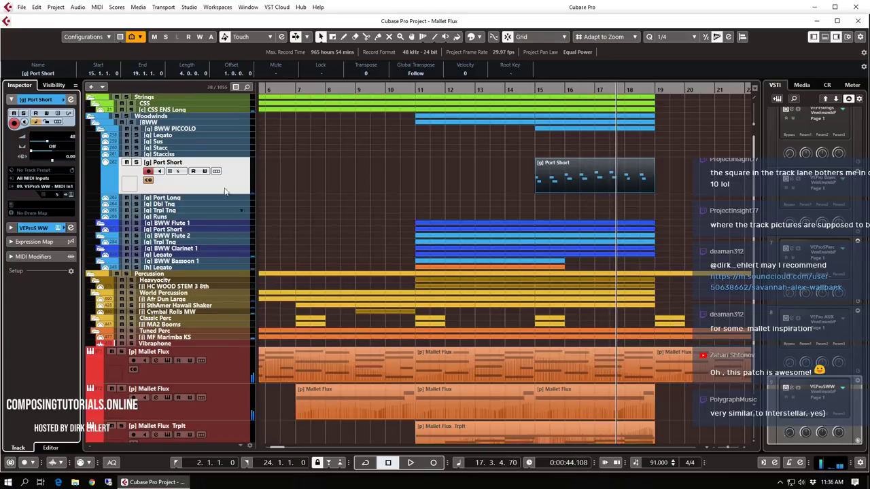
Fold the Woodwinds folder, show the brass tracks and select the Jaeger 6 Hrn Leg track, with the cursor at bar 14
click(95, 117)
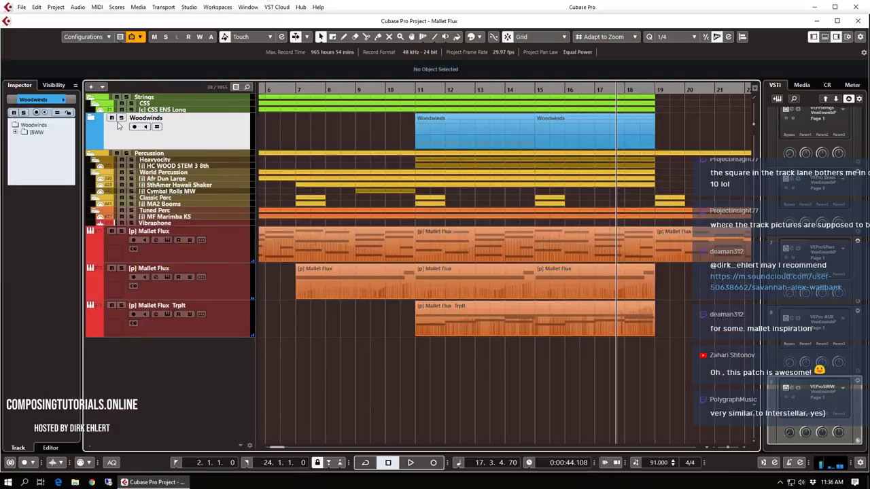
key(ctrl+alt+b)
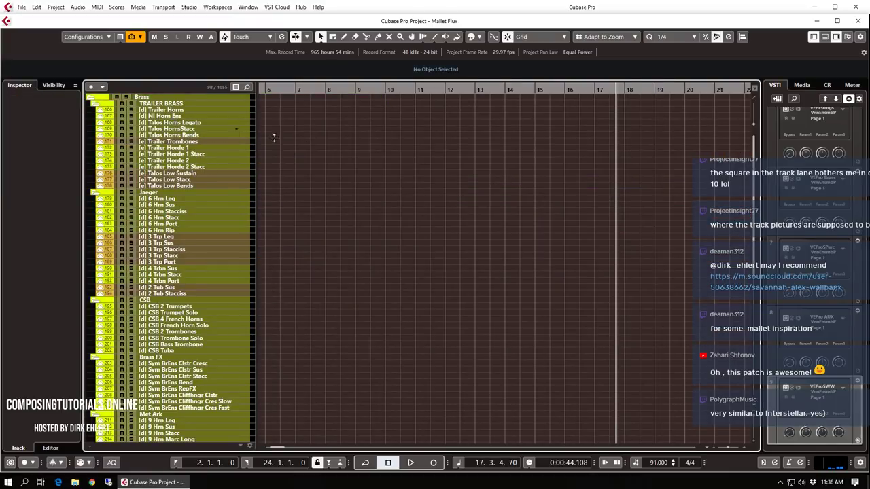
click(513, 91)
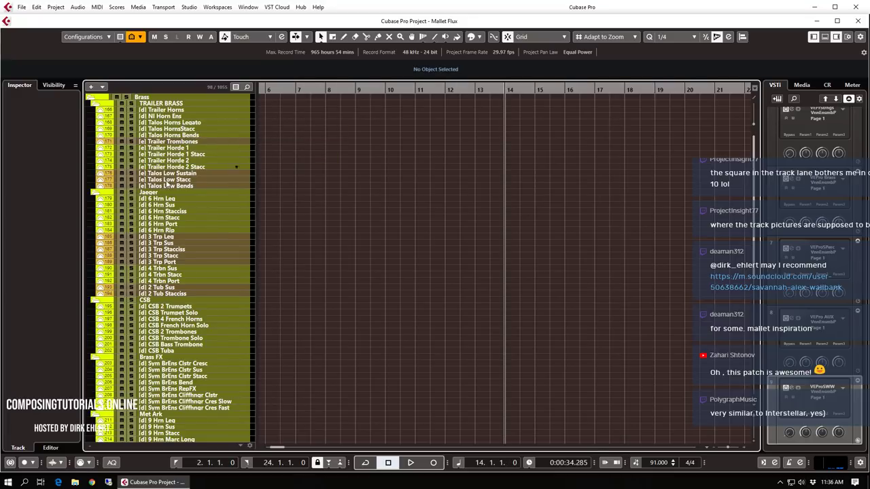
click(163, 201)
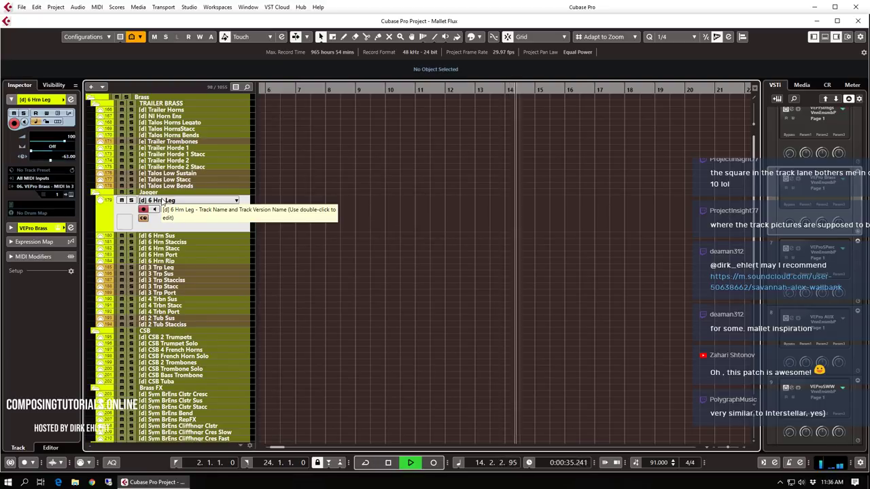
Record a legato horn melody on the 6 Hrn Leg track from about bar 13 to bar 22
double_click(433, 91)
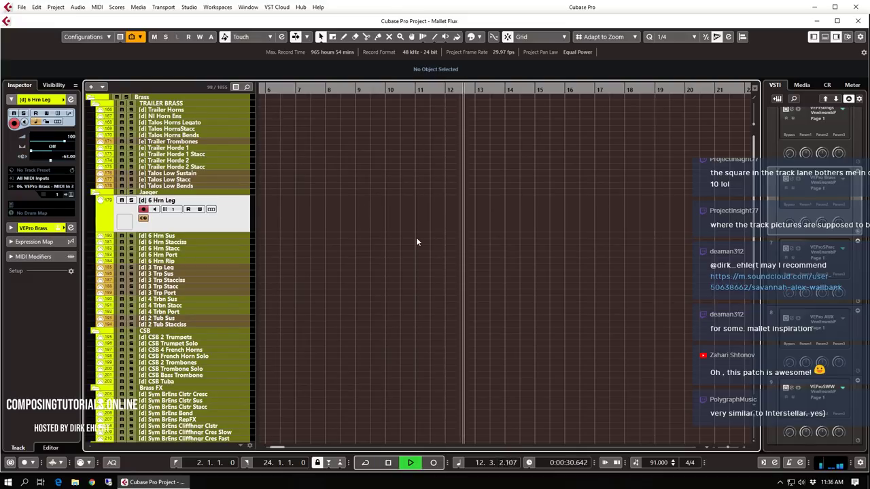
key(KP_Multiply)
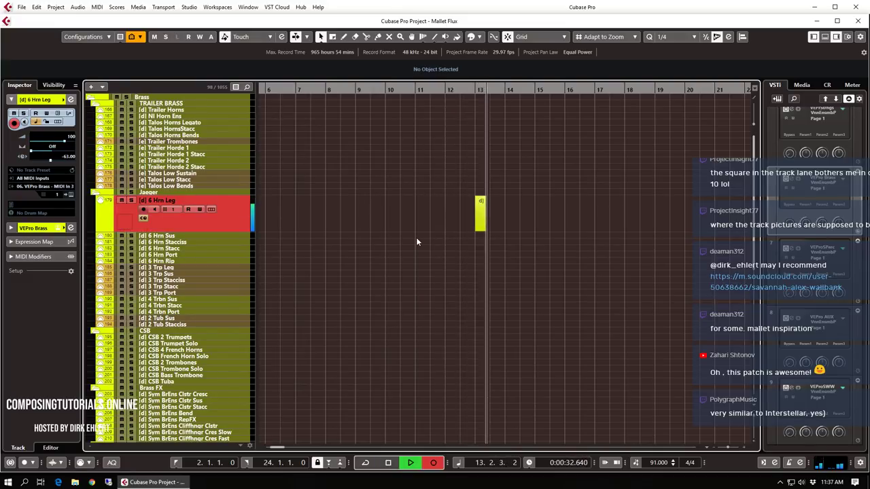
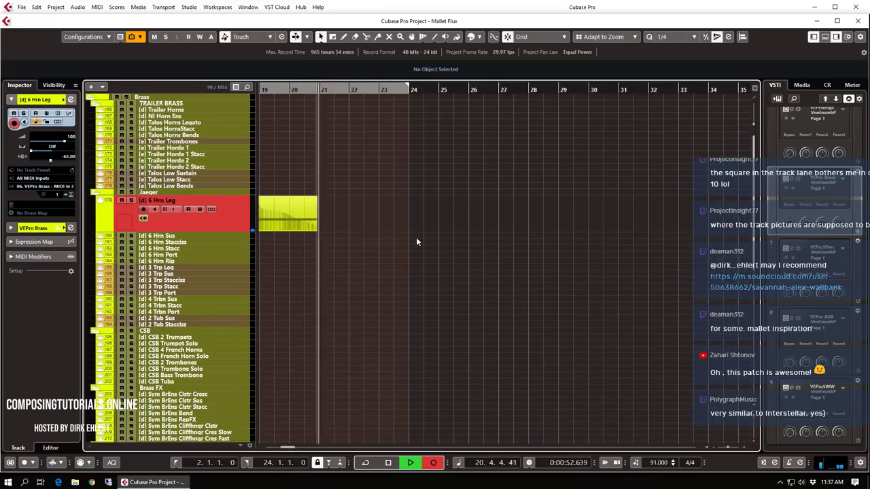
key(space)
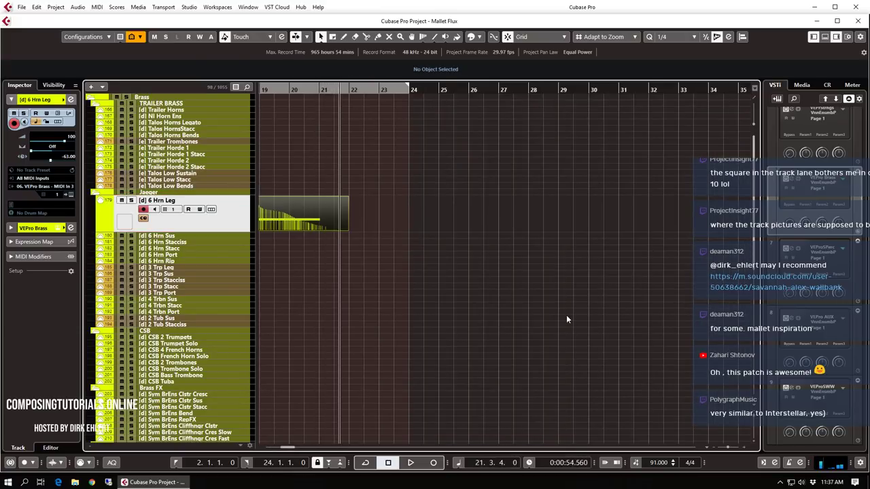
Open the recorded 6 Hrn Leg part in the key editor and quantize all its notes to 1/4
scroll(488, 266, left, 5)
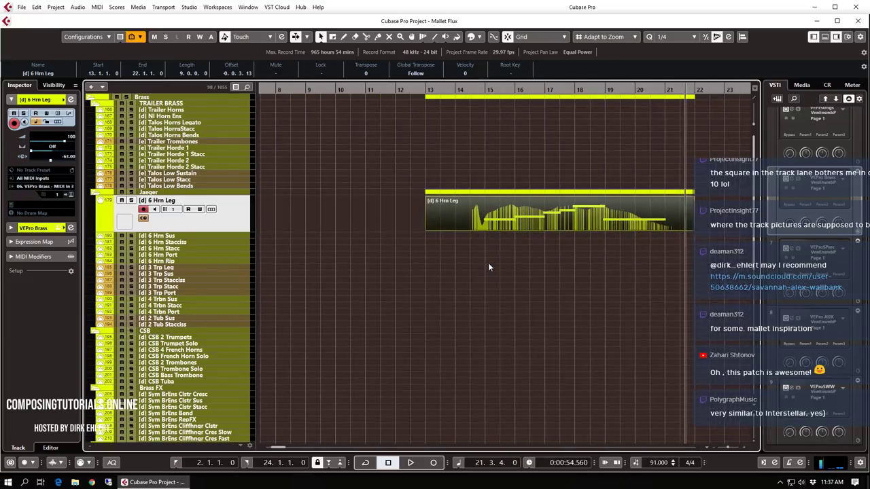
key(Return)
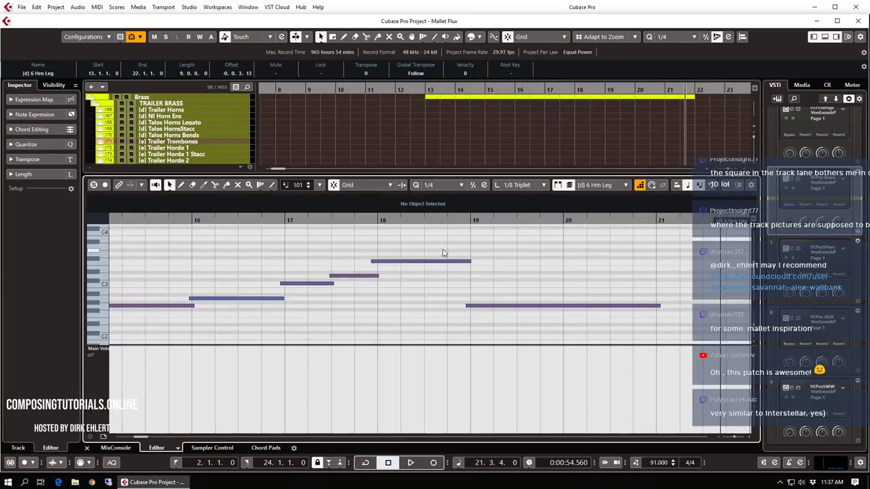
key(ctrl+a)
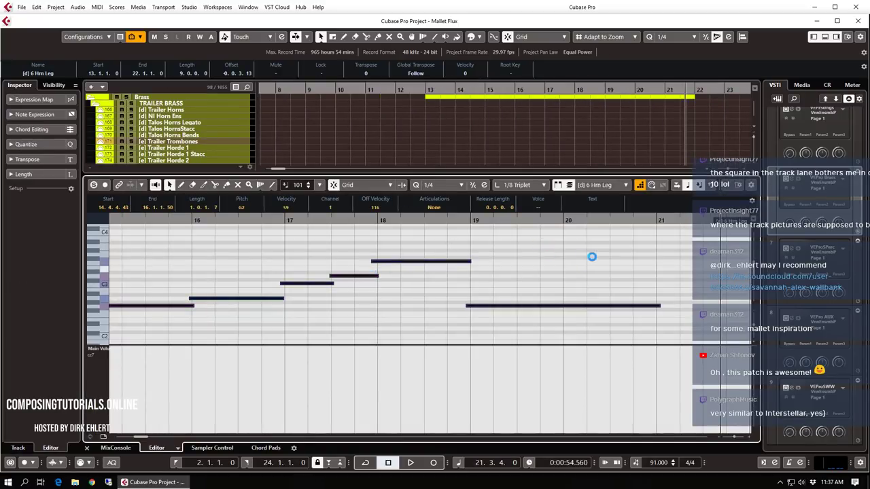
scroll(573, 258, left, 4)
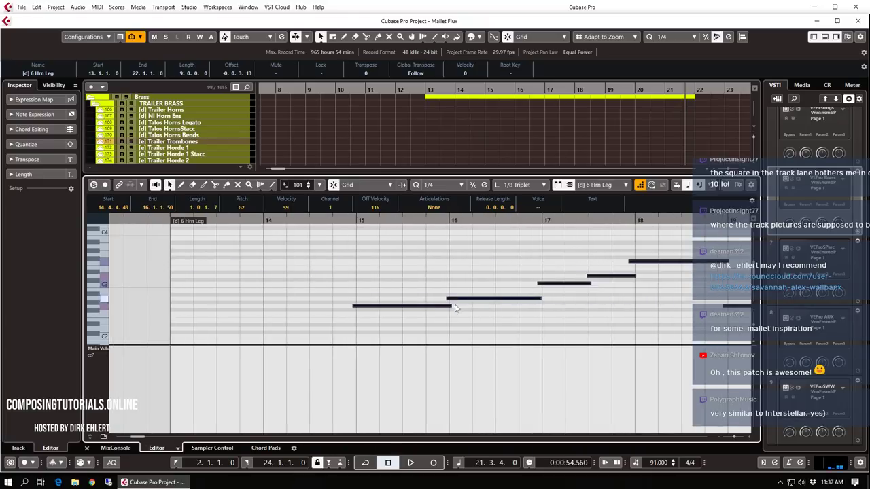
key(q)
scroll(470, 319, down, 4)
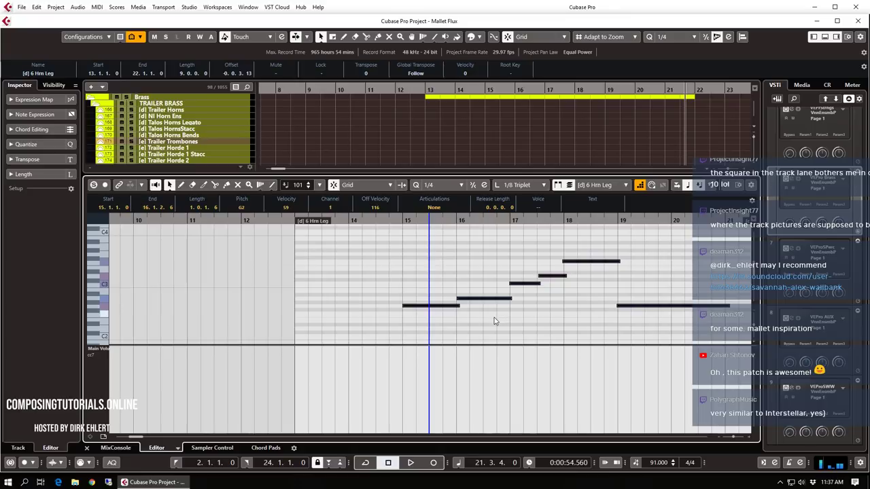
Select every horn note after the first one and switch the key editor ruler to Timecode
drag(495, 318, 591, 240)
shift+click(658, 305)
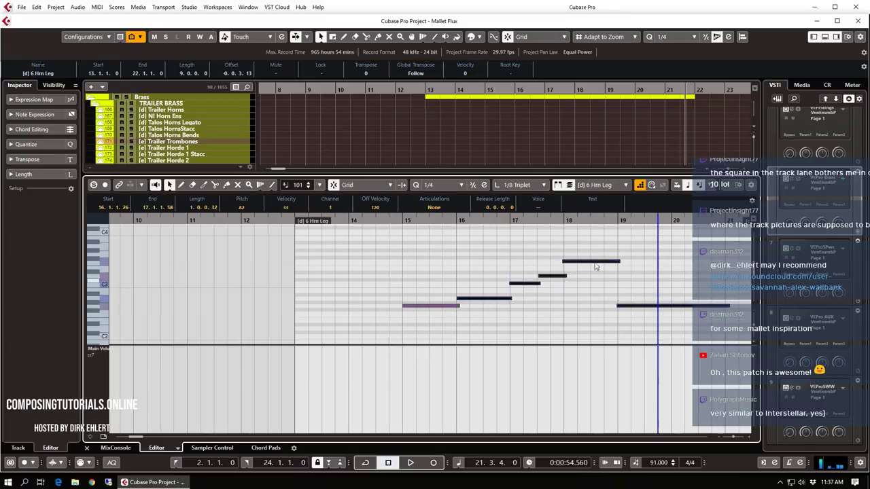
right_click(552, 223)
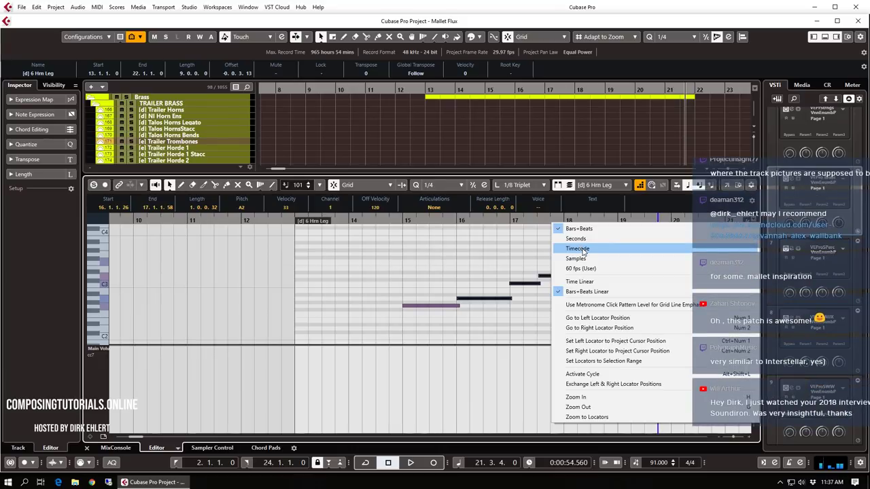
click(580, 249)
Try moving the selected horn notes earlier along the timecode grid, and undo the move
key(h)
key(h)
key(h)
key(h)
key(h)
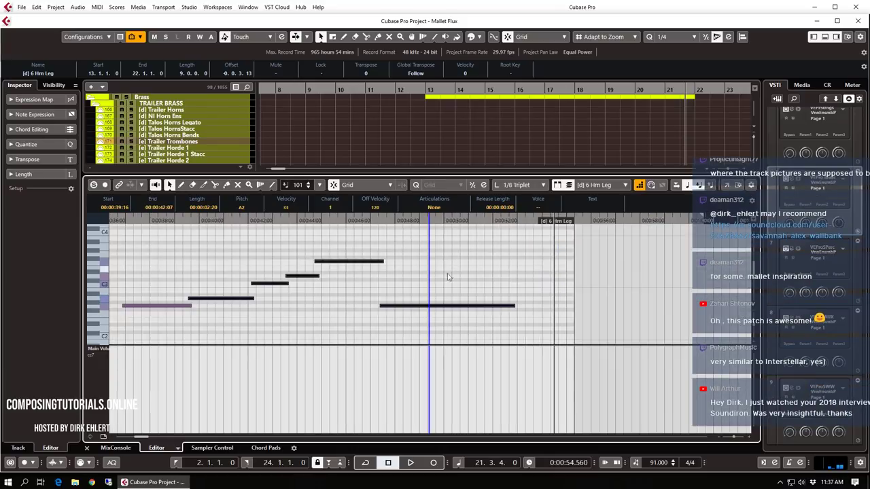
drag(247, 266, 207, 264)
key(g)
key(g)
key(g)
key(g)
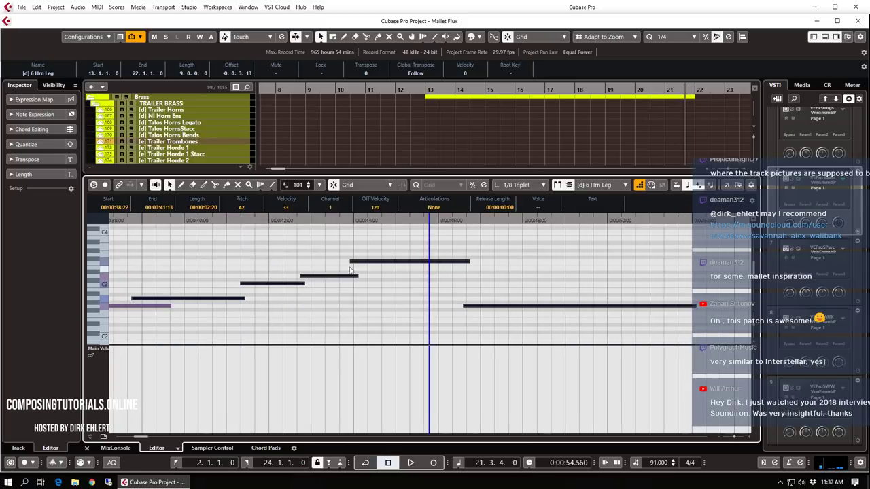
key(ctrl+z)
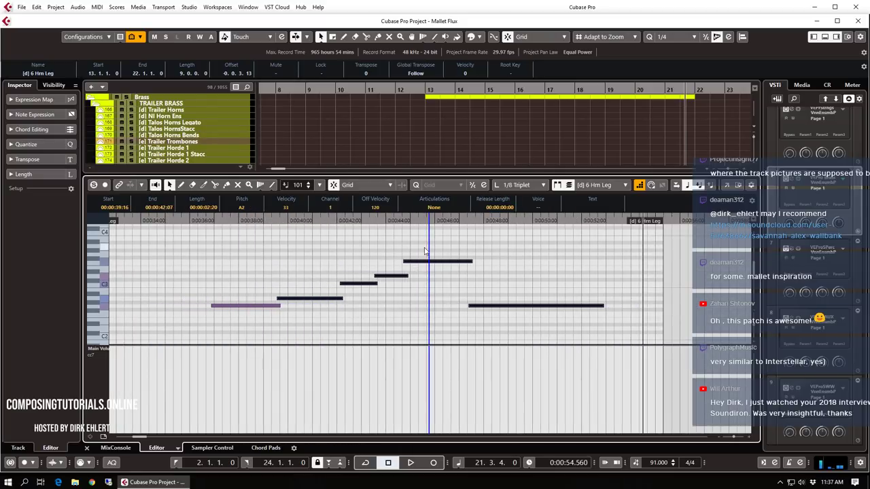
Switch the key editor ruler to Seconds and move the selected horn notes slightly earlier, so the A2 note starts at 0:00:39.411
right_click(446, 214)
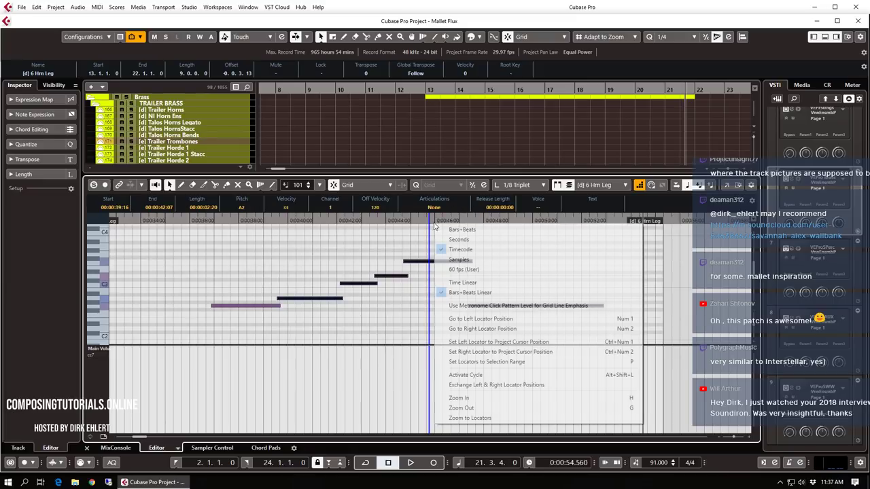
click(454, 237)
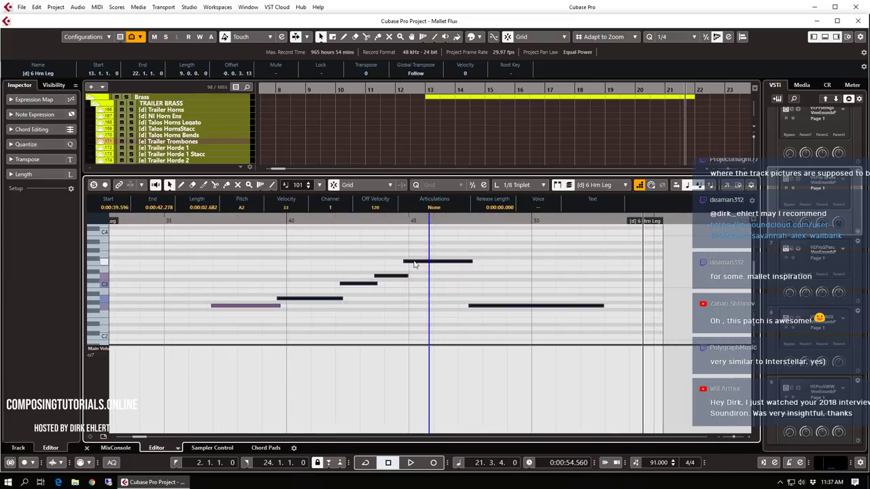
drag(415, 264, 410, 266)
Set the key editor ruler back to Bars+Beats, play the horn line from bar 14 and close the editor
click(192, 219)
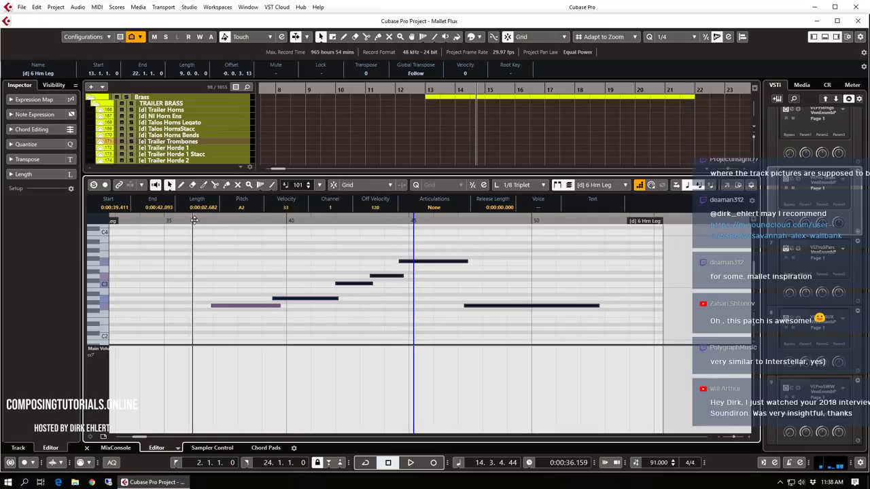
right_click(201, 221)
click(213, 227)
key(space)
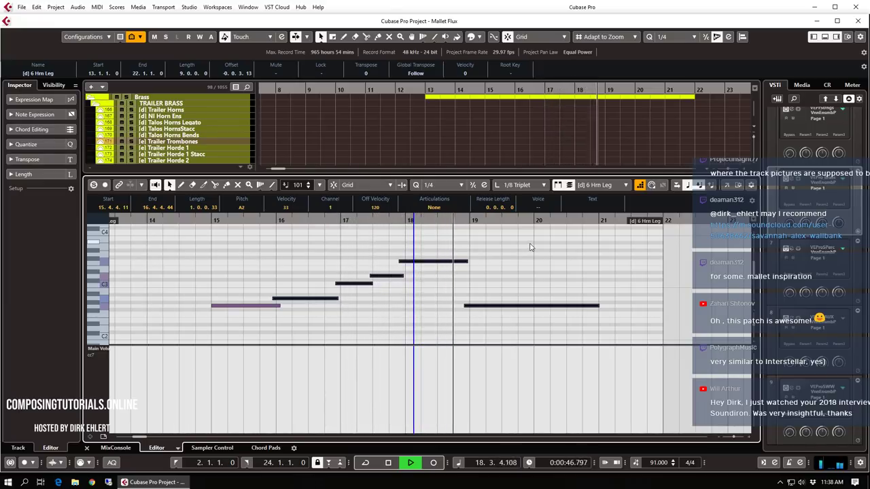
key(Return)
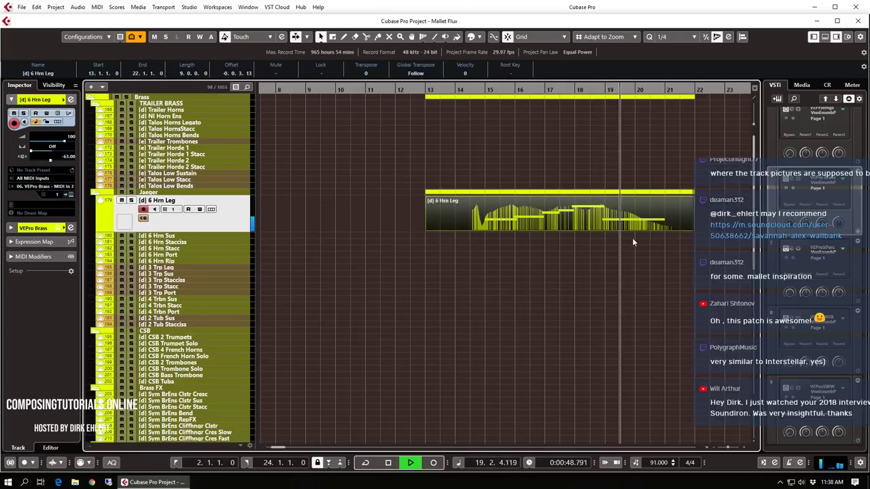
key(space)
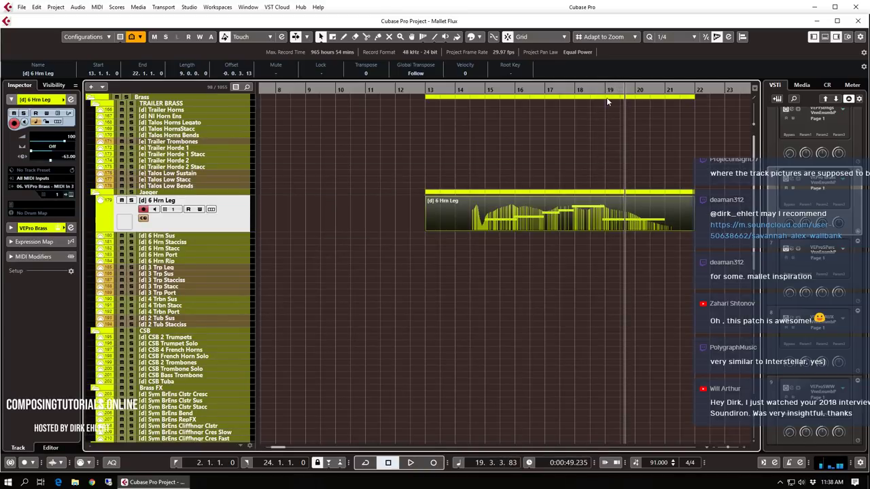
With only the tracks containing parts shown, copy the Cymbal Rolls MW part from bar 9 to bar 17 and play it back
key(shift+d)
click(623, 197)
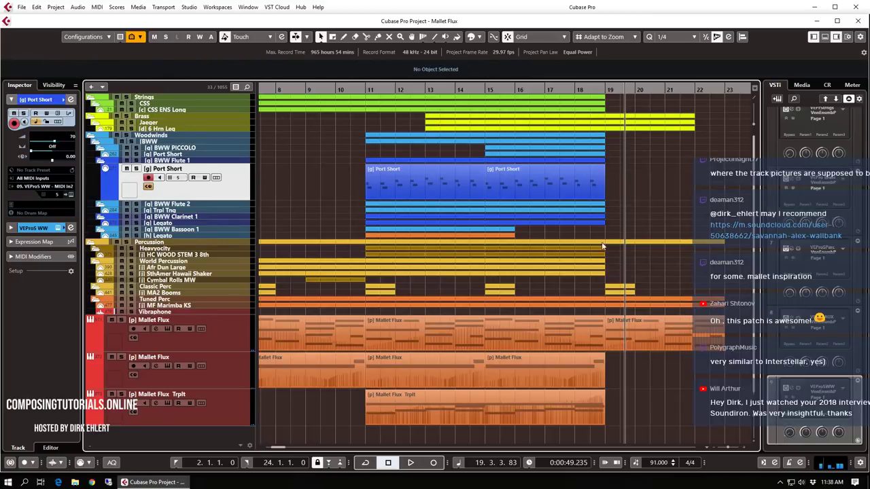
drag(354, 278, 581, 280)
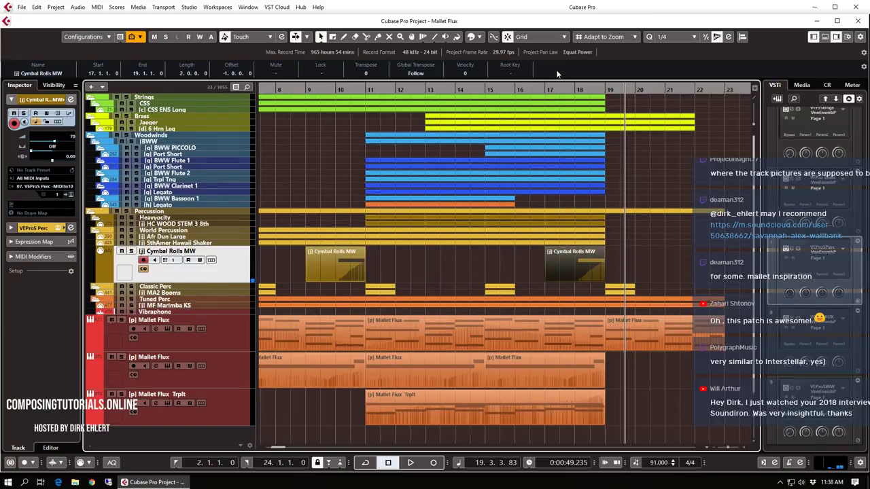
double_click(546, 89)
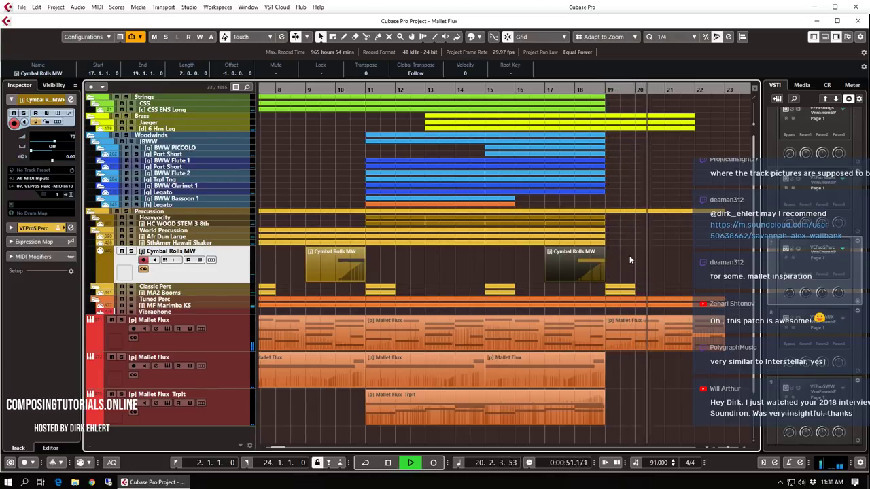
key(space)
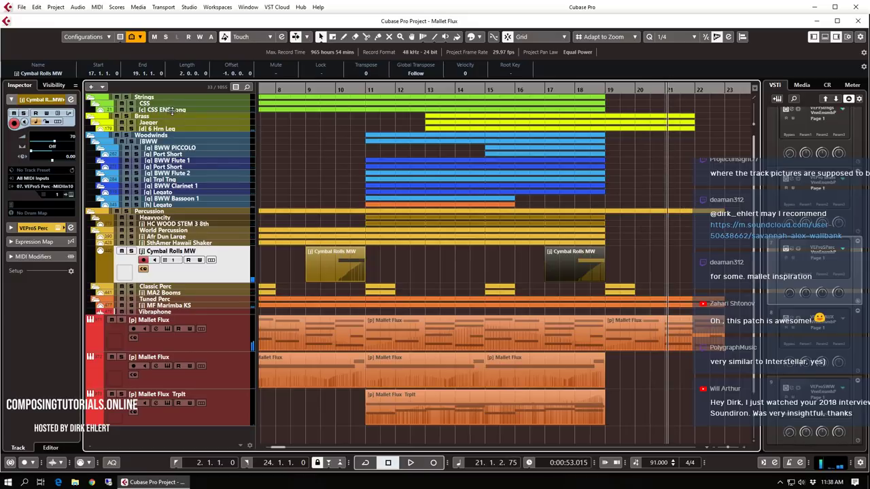
Collapse the Met 1-3, MET 4 and Solo Strings folders in the track list and show the SF EVO track from String FX
click(168, 110)
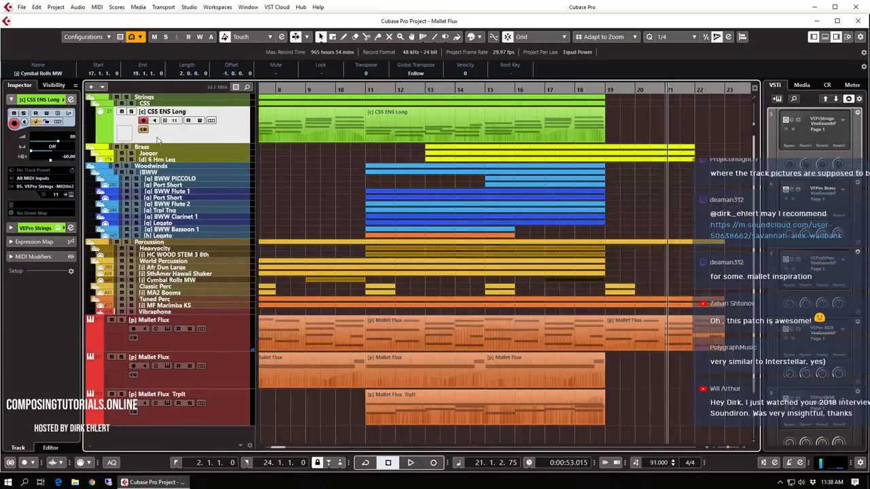
click(53, 85)
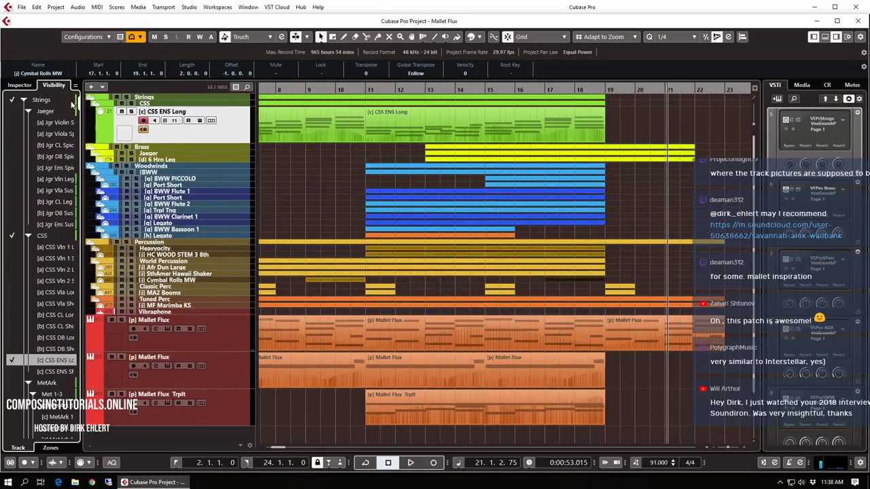
click(154, 149)
click(192, 112)
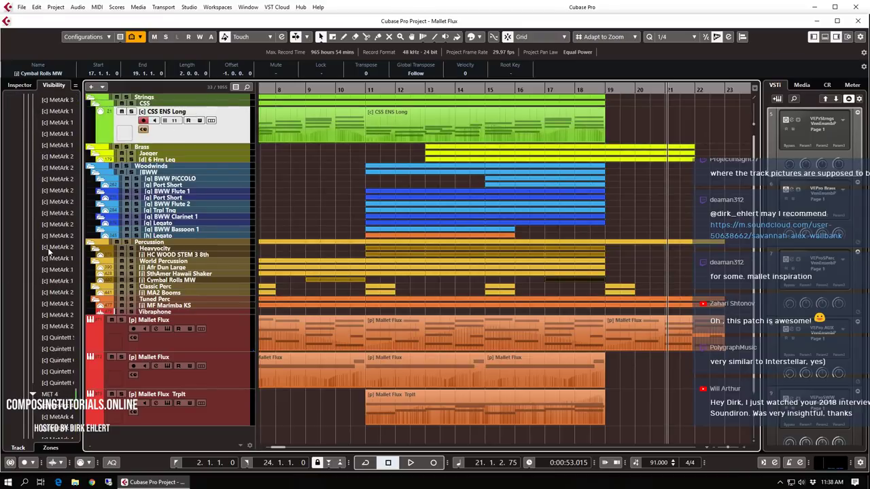
click(21, 136)
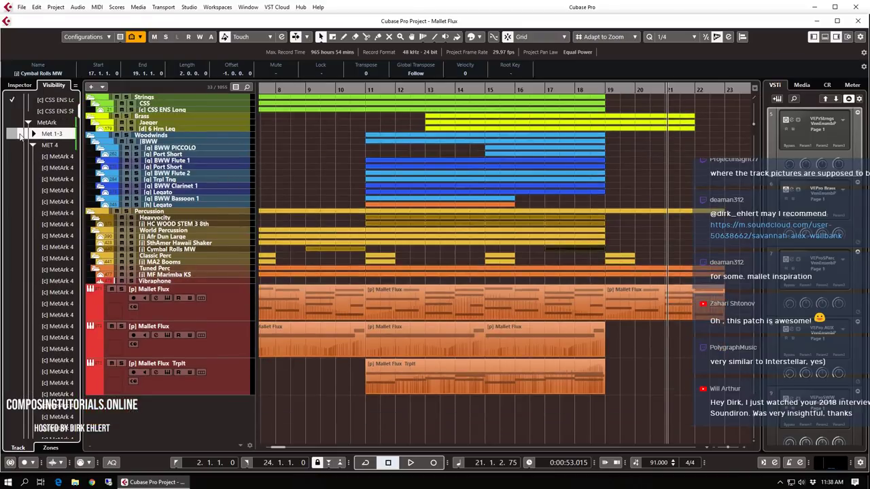
click(16, 141)
click(16, 145)
click(32, 145)
click(29, 157)
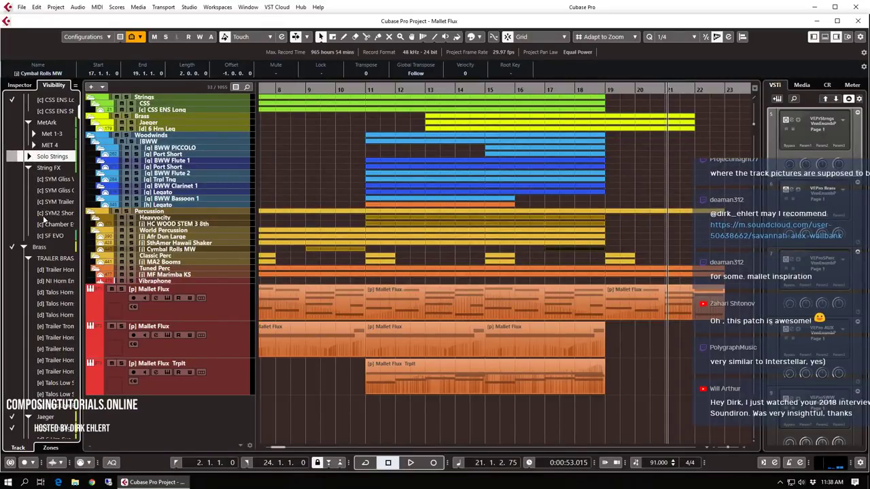
click(12, 236)
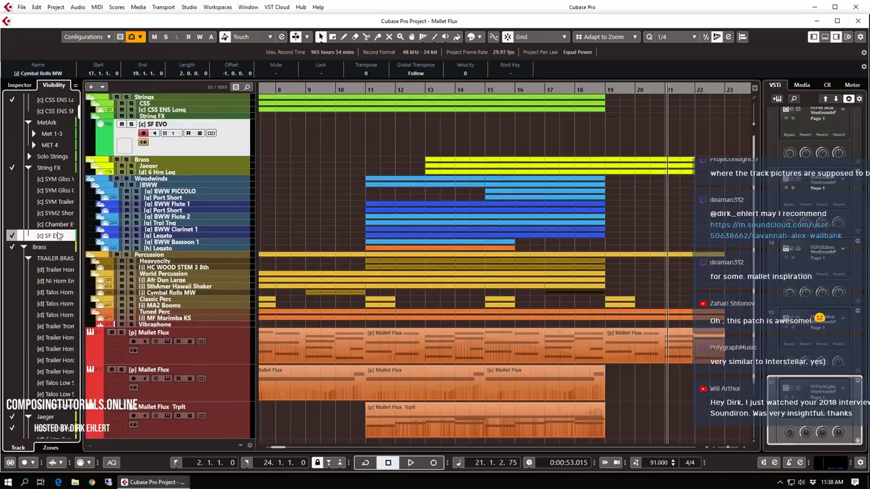
click(58, 236)
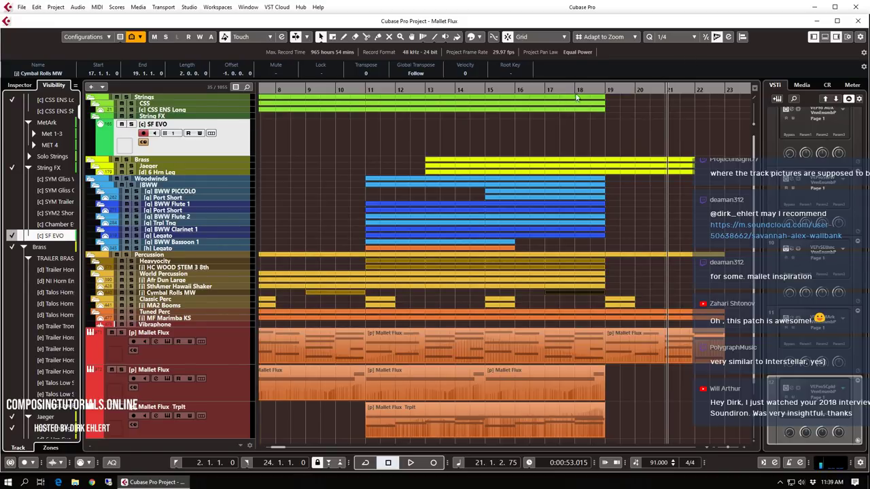
Record a new string line on the SF EVO track from bar 18 into bar 23
click(576, 91)
key(KP_Multiply)
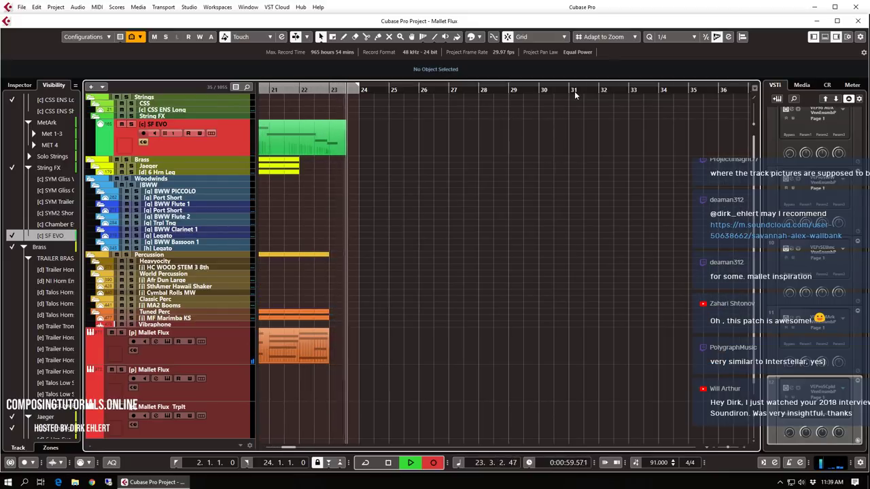
key(space)
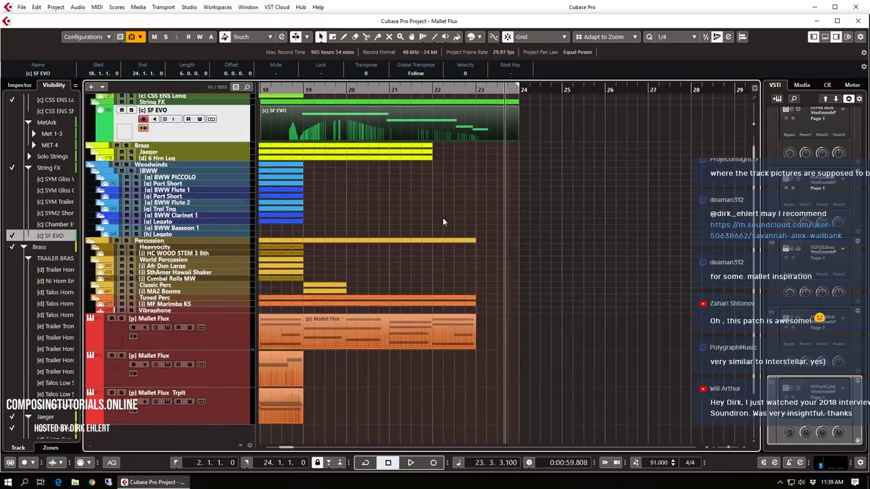
Copy the MF Marimba KS part from bar 19 to bar 23 and cut the copy down to its first beat
click(338, 303)
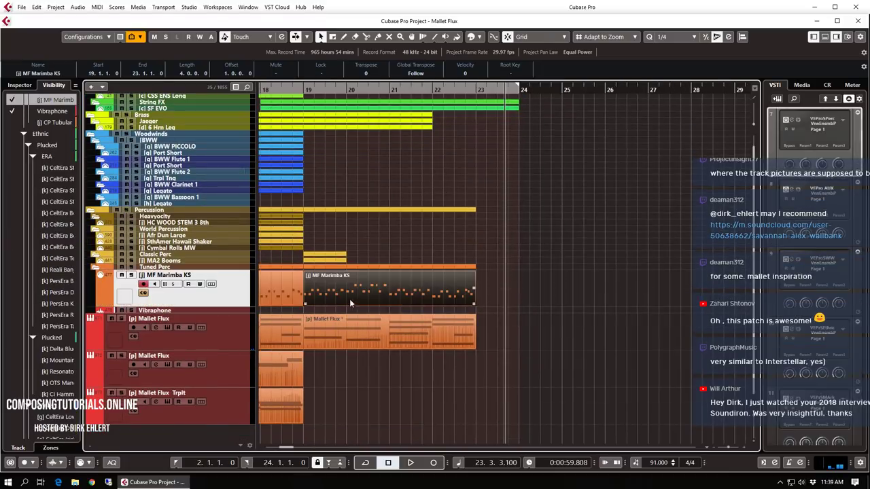
drag(344, 302, 511, 288)
click(493, 293)
key(1)
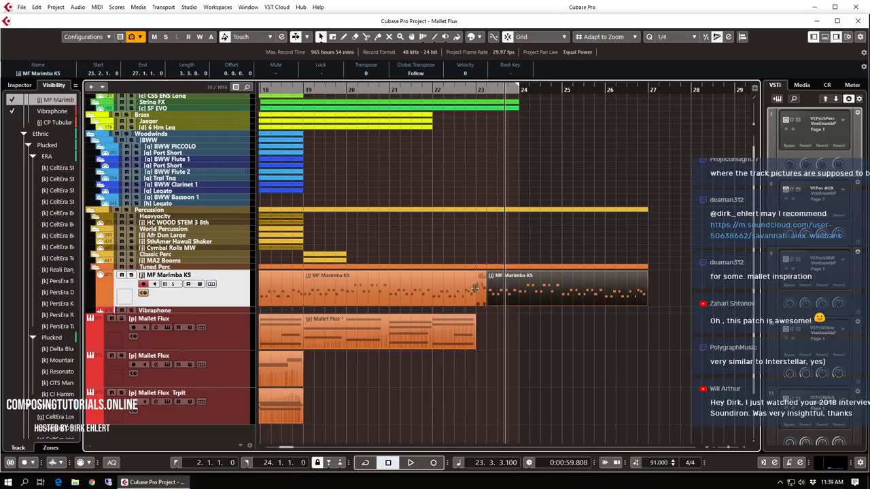
Delete all but the first note in the short marimba part at bar 23, adjust that note's velocity and close the editor
double_click(481, 289)
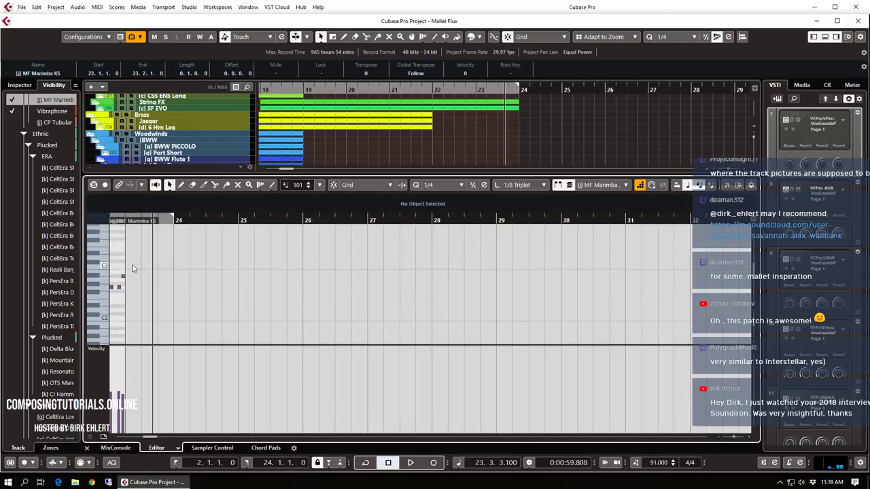
drag(126, 272, 142, 302)
key(Delete)
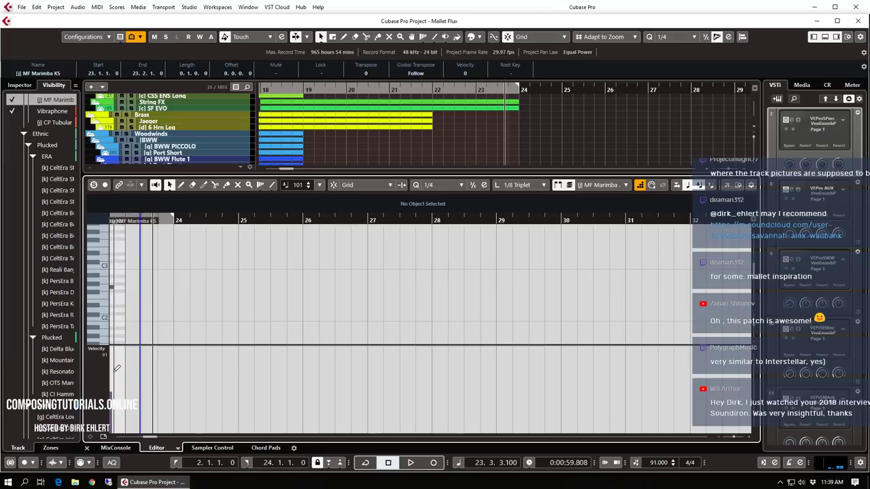
click(115, 373)
key(Return)
key(h)
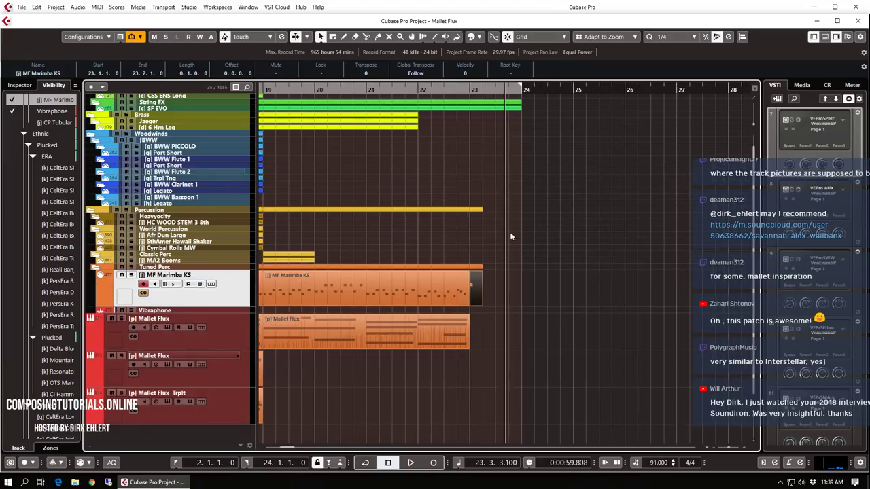
Play back the marimba ending from bar 22 into bar 23
click(416, 89)
key(space)
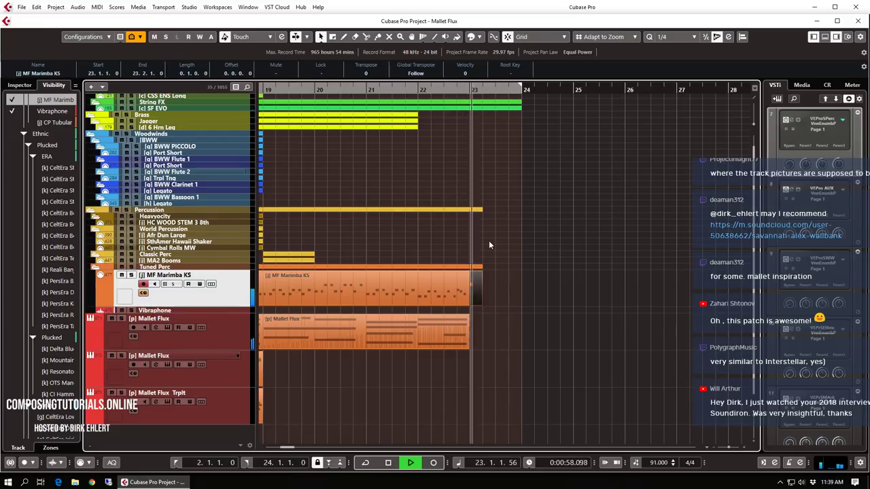
key(g)
key(space)
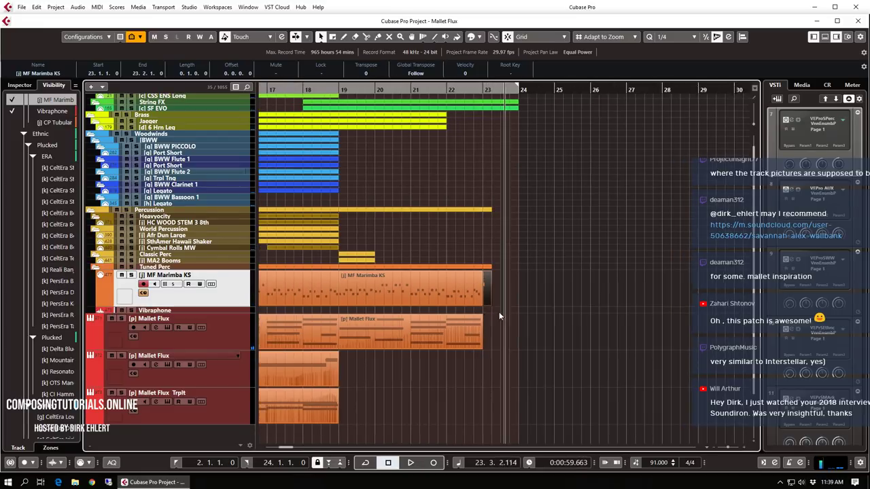
key(g)
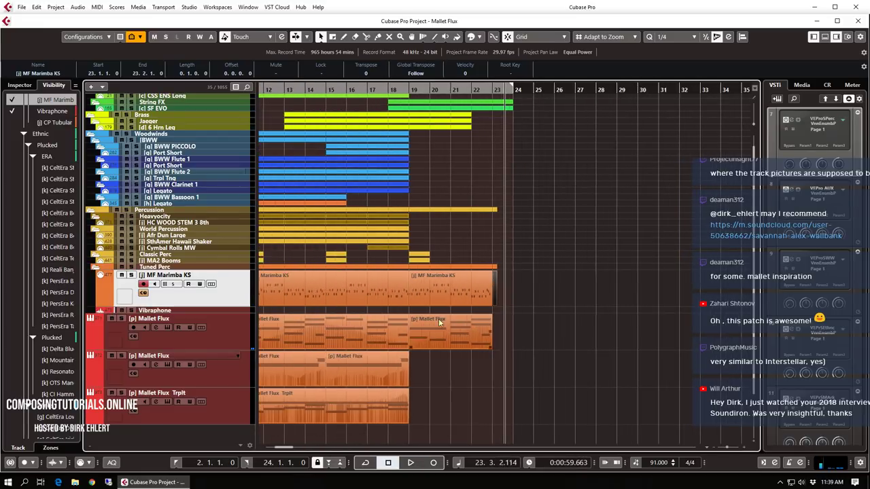
Return the cursor to the left locator at bar 2 and look over the whole arrangement with nothing selected
click(204, 236)
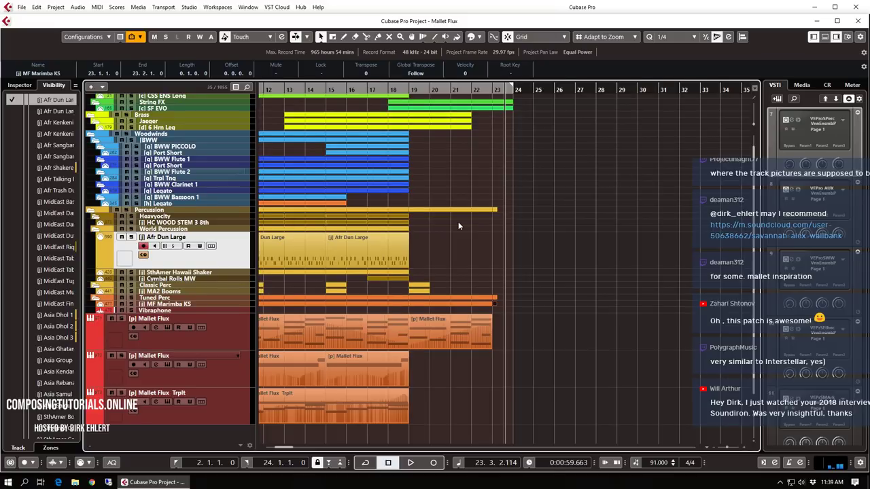
key(g)
key(g)
key(KP_1)
key(g)
key(g)
key(g)
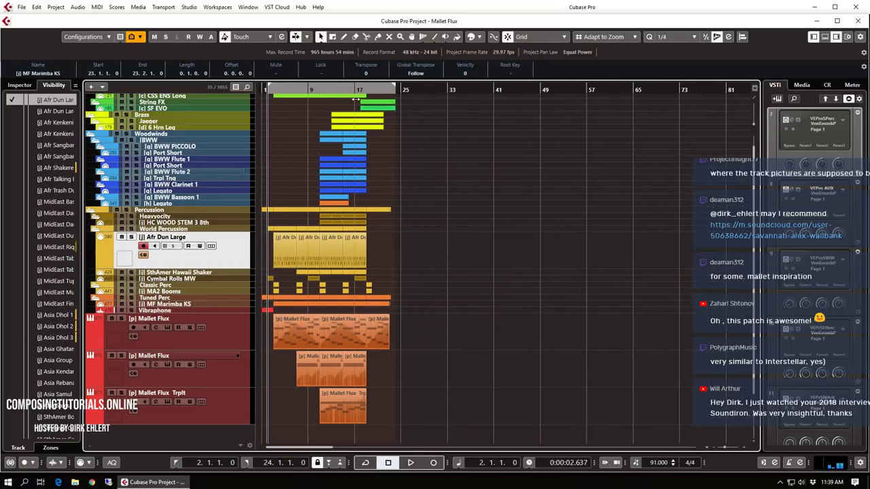
key(h)
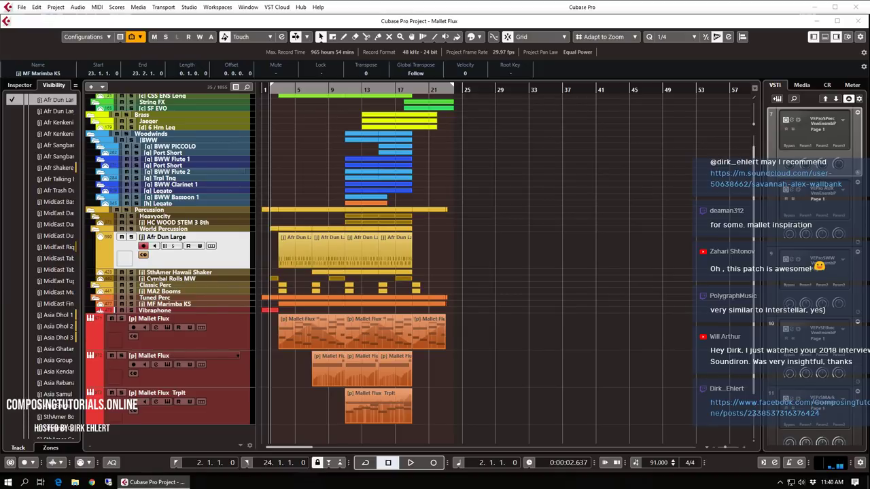
click(545, 258)
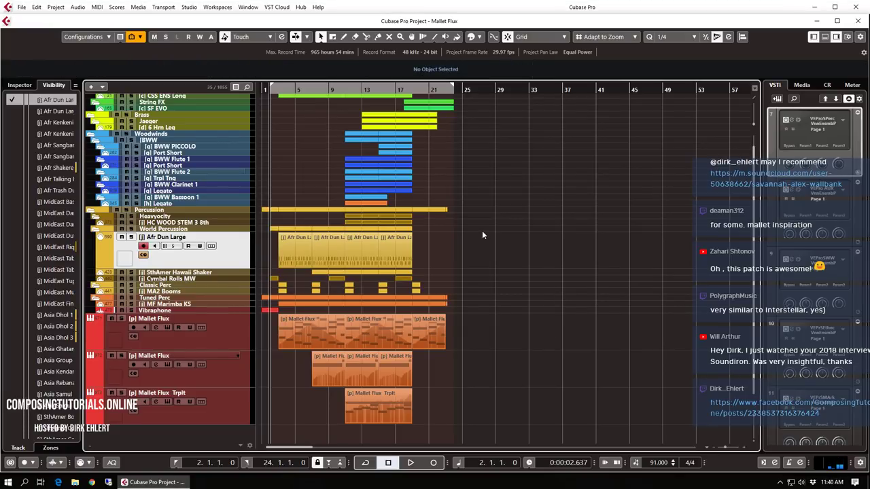
Duplicate the Mallet Flux Trplt track and delete the copied part from the duplicate
click(217, 333)
click(19, 83)
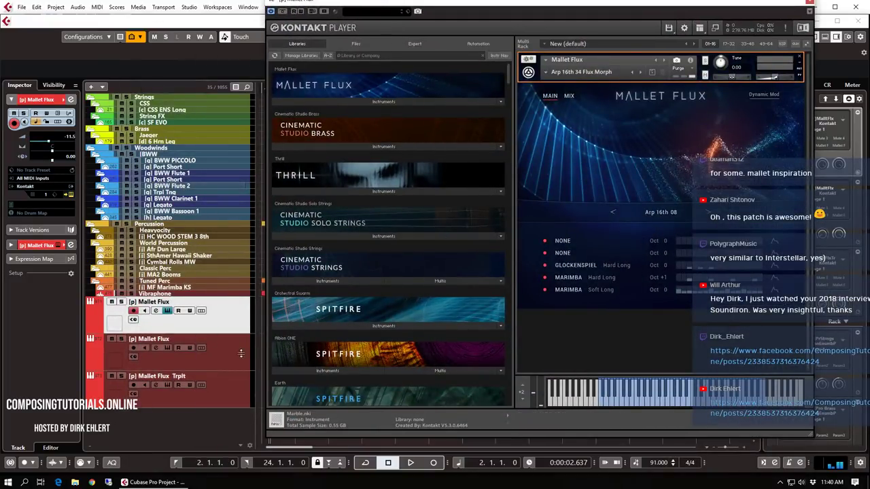
click(220, 394)
right_click(224, 393)
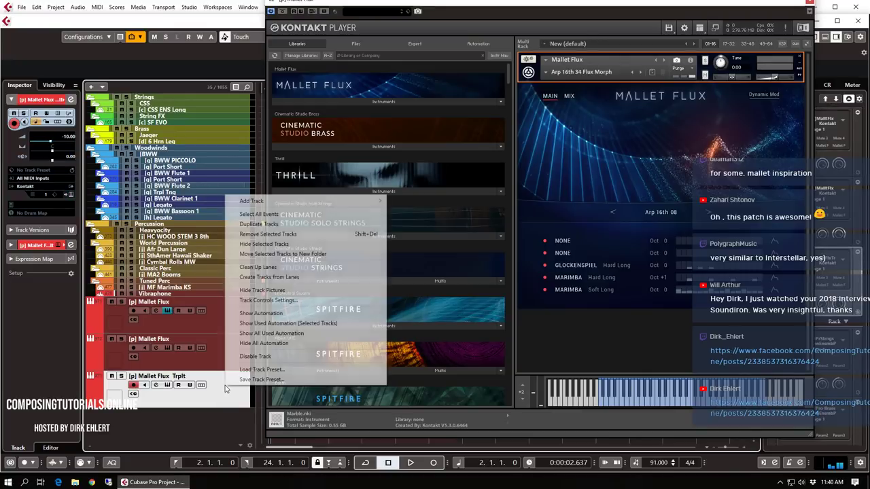
click(320, 224)
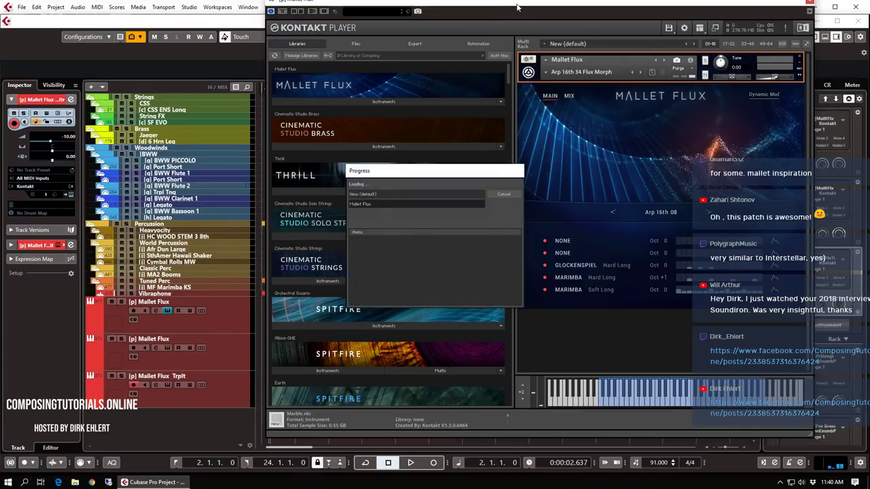
drag(500, 4, 869, 43)
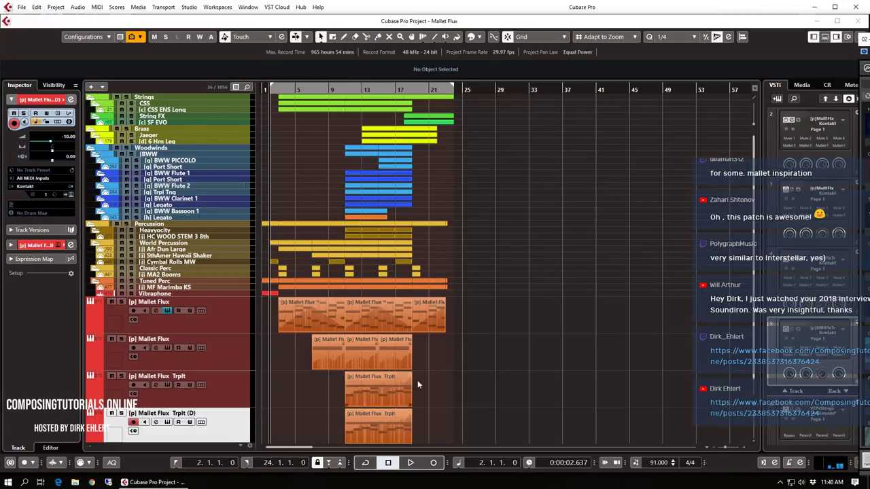
key(Delete)
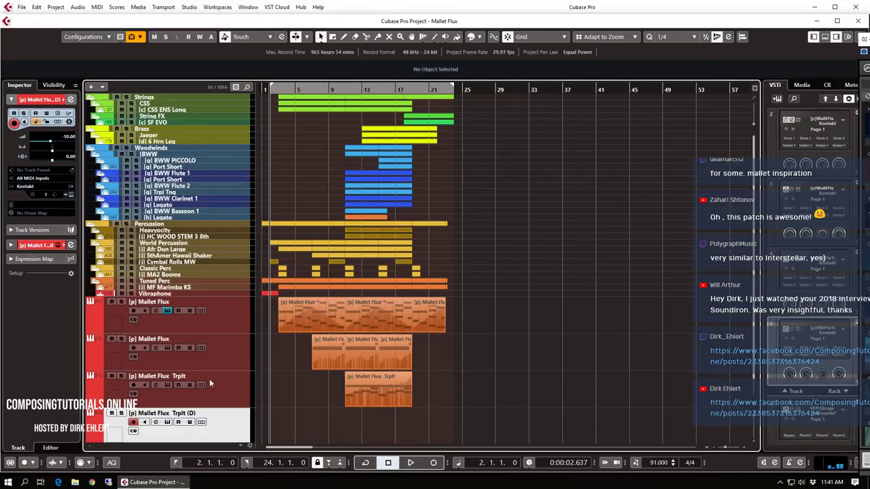
Open the duplicated track's Mallet Flux instrument in Kontakt and load the Arp 16th 01 Morph scene
click(69, 194)
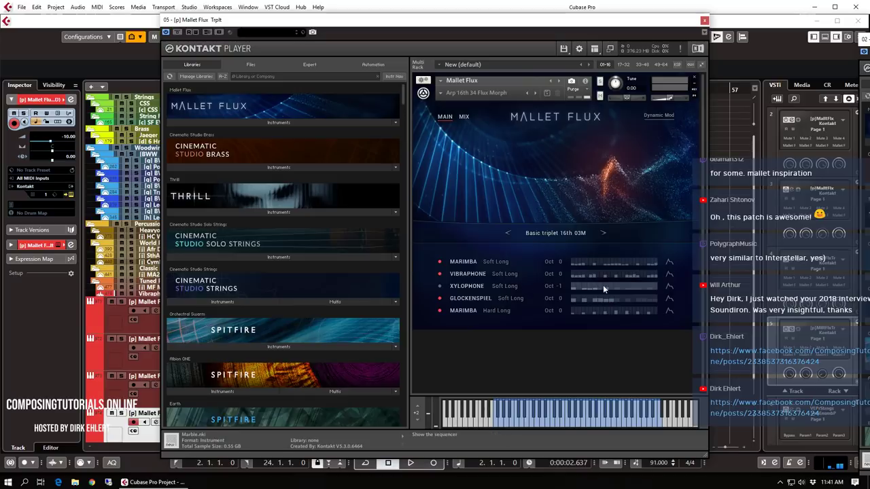
click(558, 233)
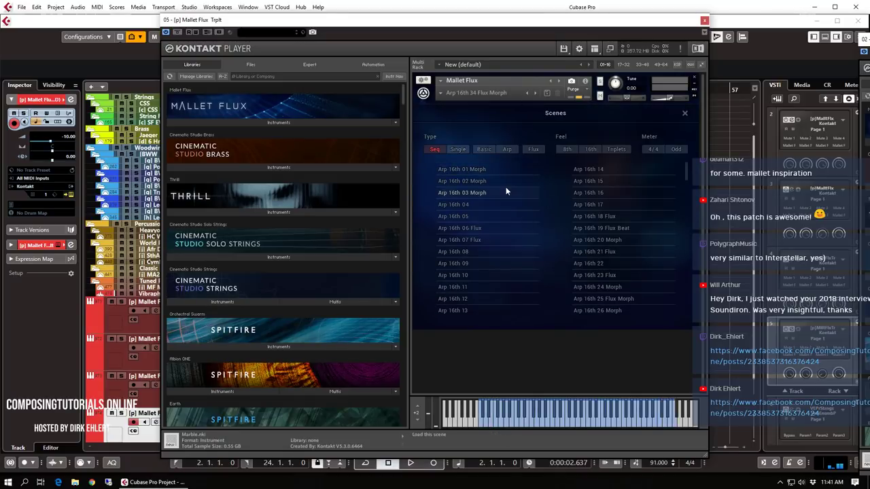
click(684, 114)
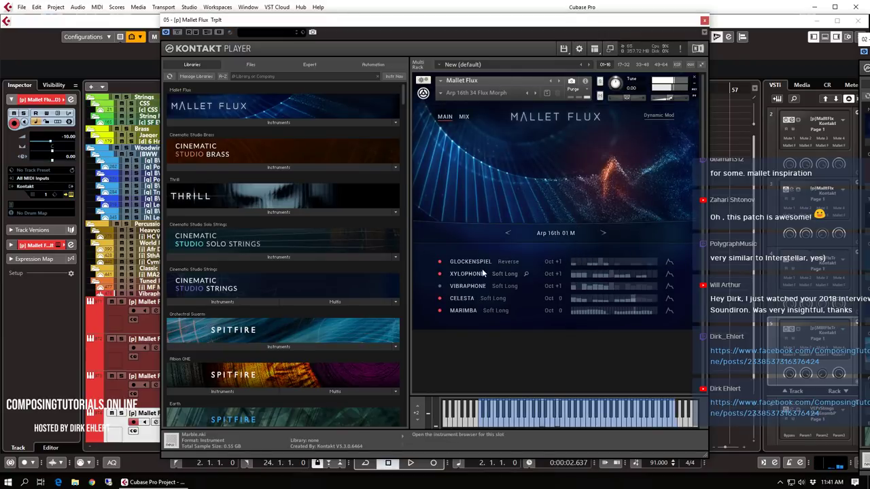
Switch off the xylophone, vibraphone, celesta and marimba slots, leaving only the glockenspiel on, and check the xylophone's sequencer
click(439, 273)
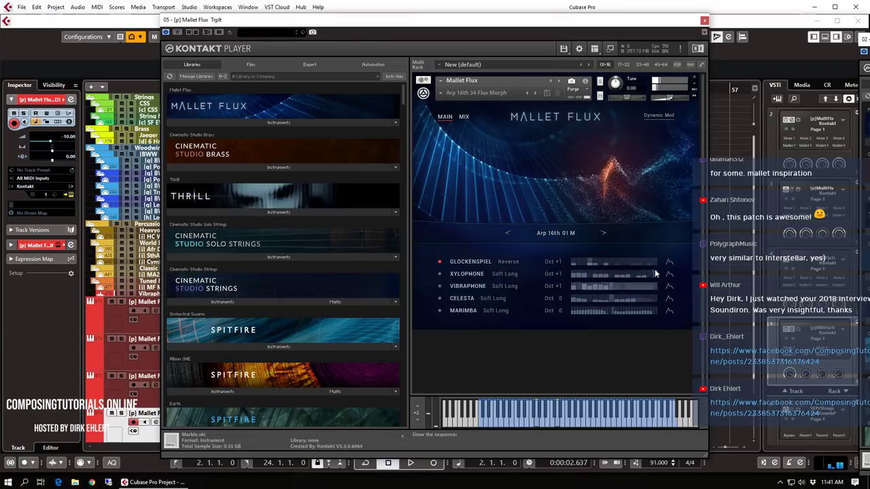
click(603, 274)
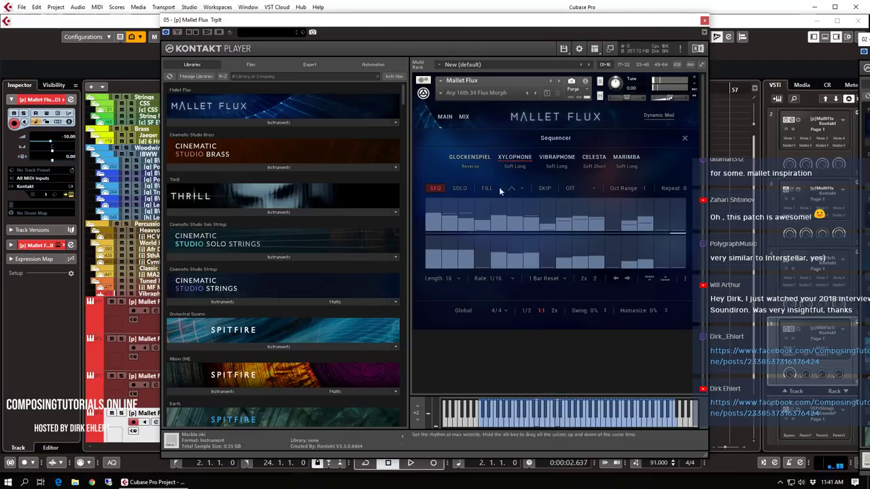
click(685, 138)
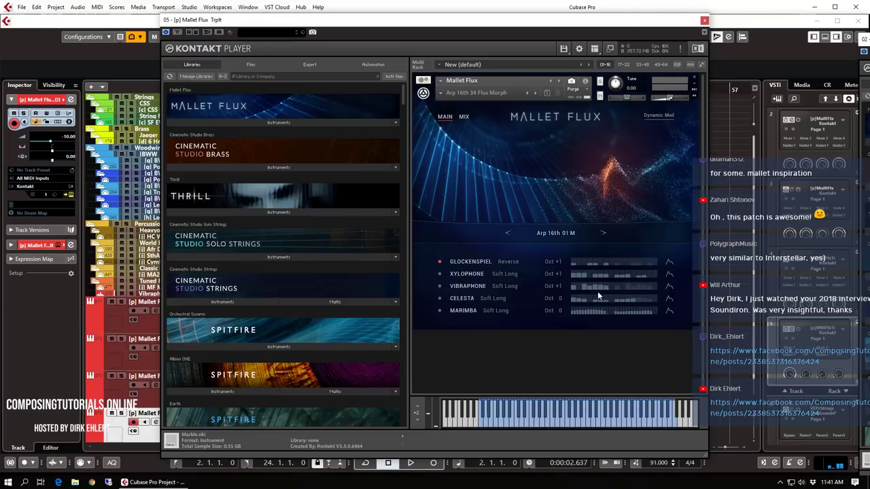
In the glockenspiel's sequencer, raise the last two minimum-velocity steps and set a 1 Bar Reset with a length of 6
click(605, 264)
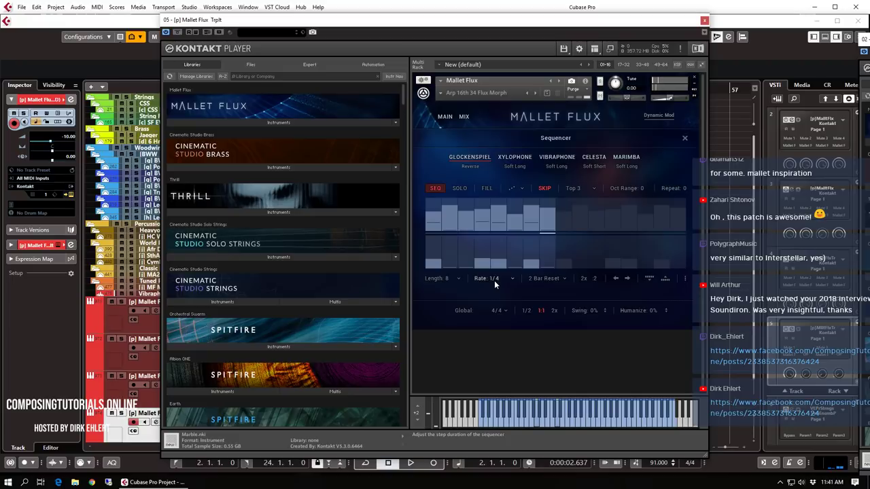
drag(552, 242, 532, 248)
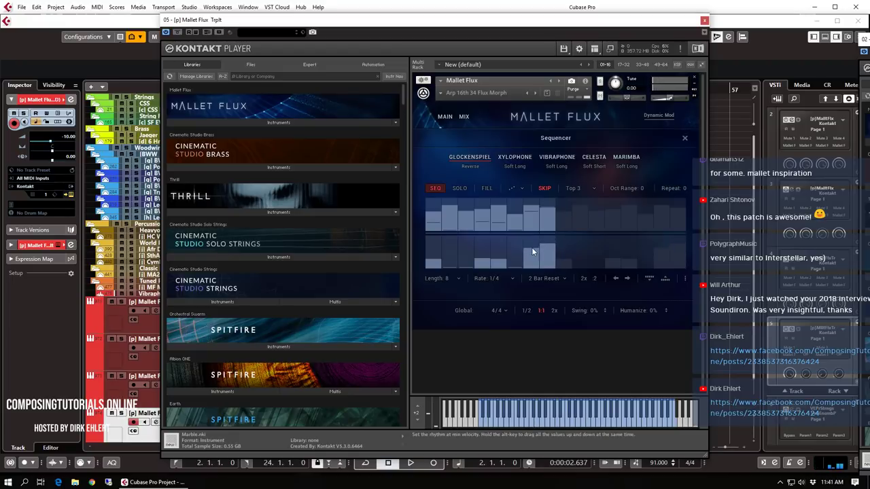
click(552, 279)
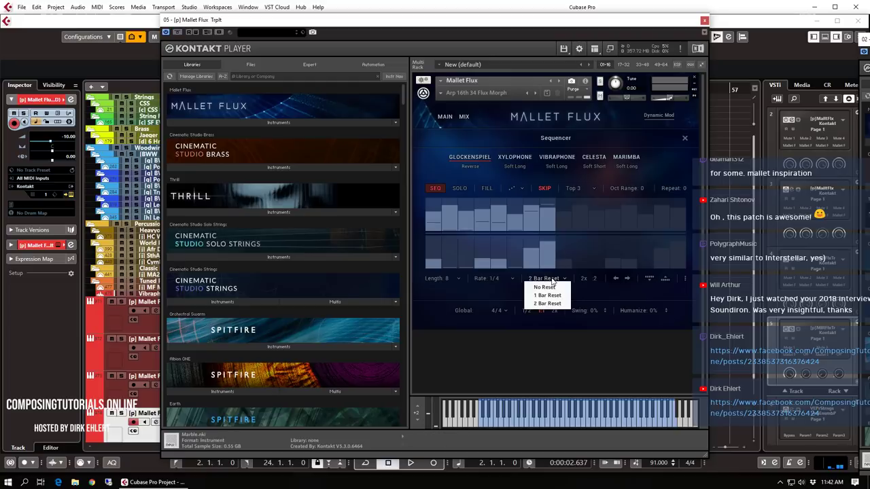
click(553, 295)
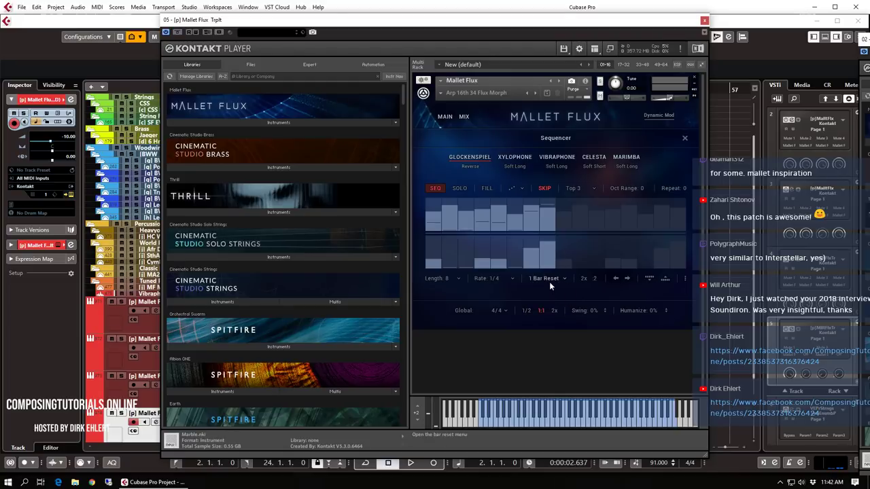
click(456, 279)
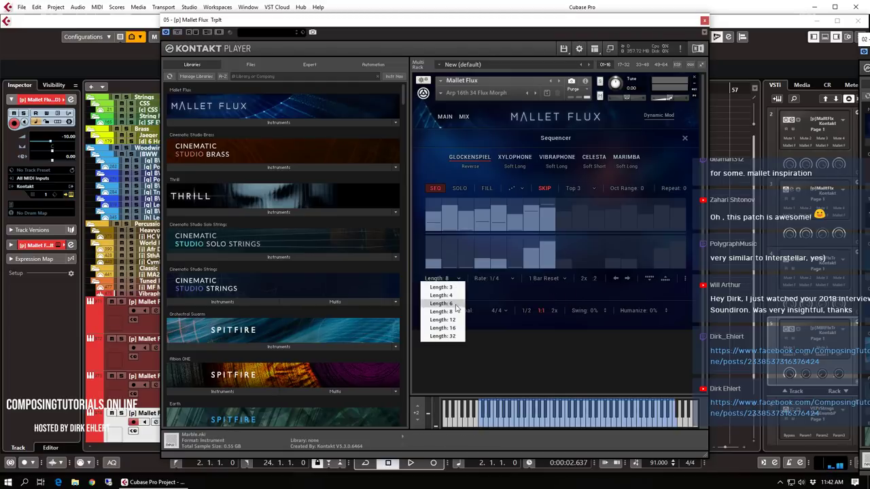
click(453, 306)
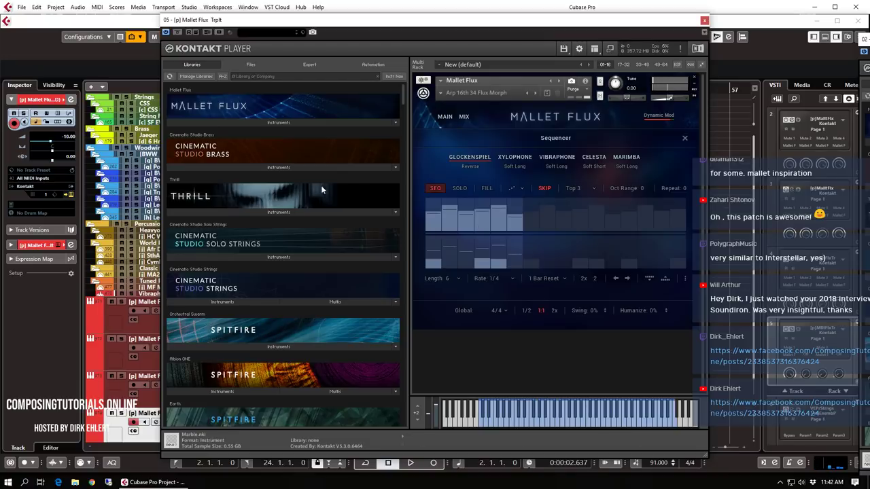
Check the note selection setting in the xylophone's sequencer and switch the xylophone slot back on
click(518, 157)
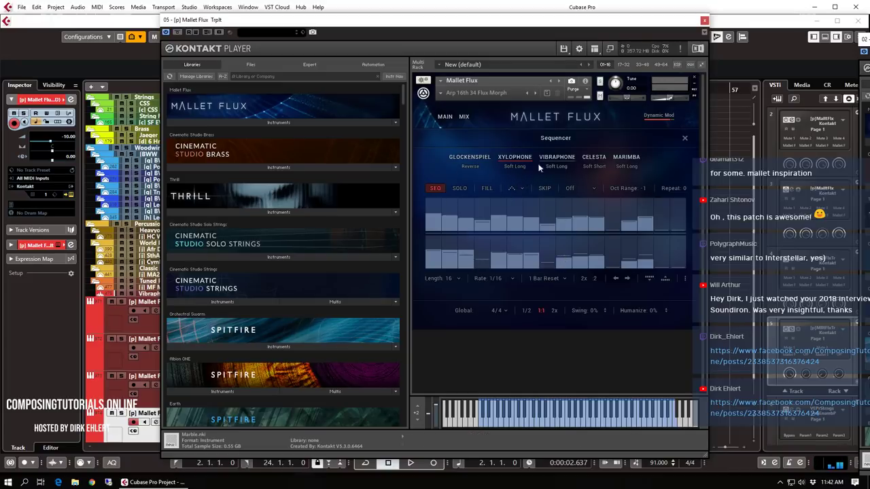
click(574, 191)
click(582, 184)
click(686, 139)
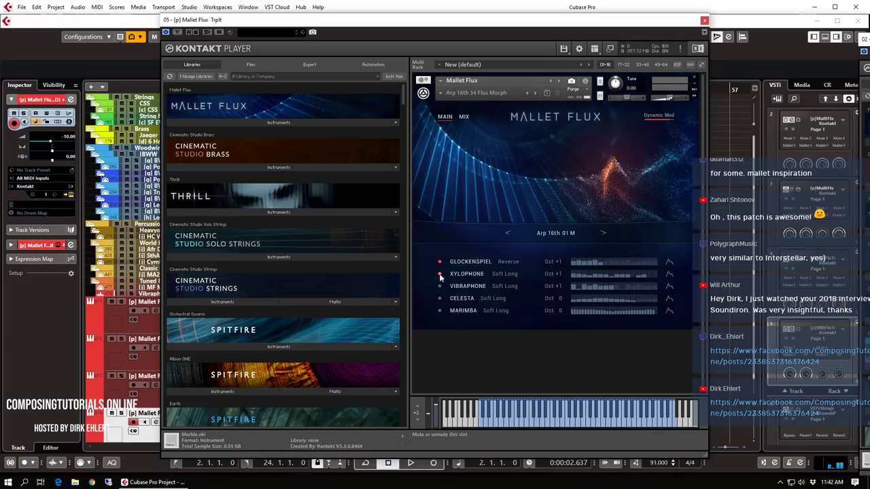
Examine the xylophone's and vibraphone's sequencer settings, then return to the instrument's main page
click(632, 274)
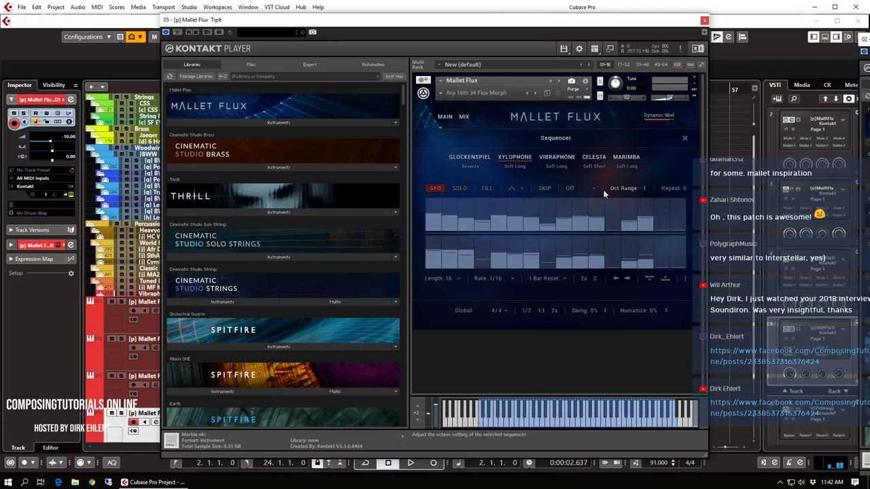
click(684, 279)
click(599, 295)
click(557, 157)
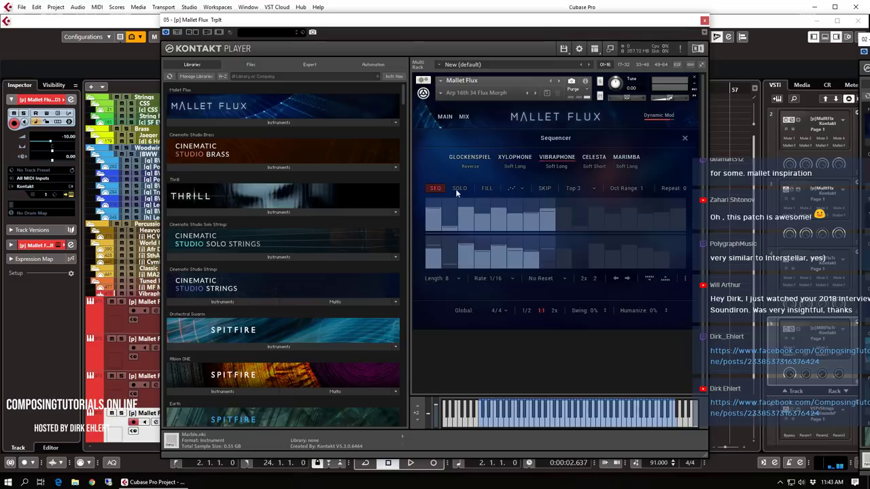
click(685, 138)
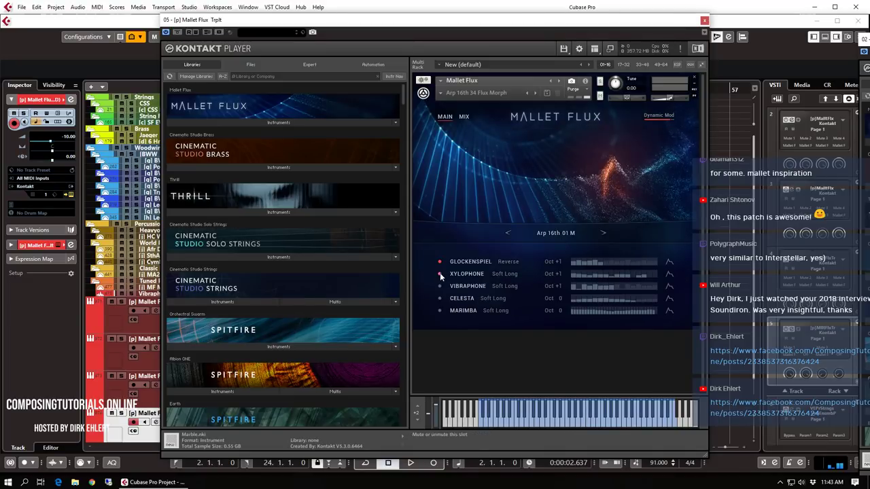
Look through the note selection options in the xylophone's sequencer without choosing one
click(607, 274)
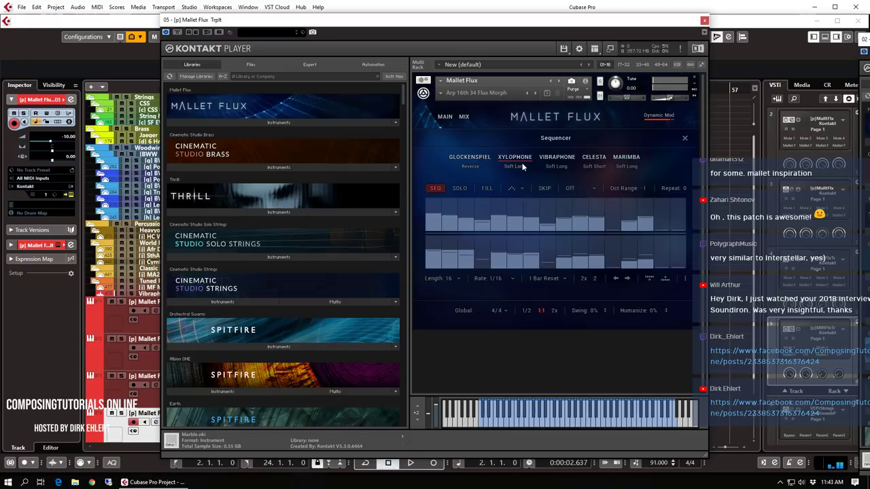
click(589, 188)
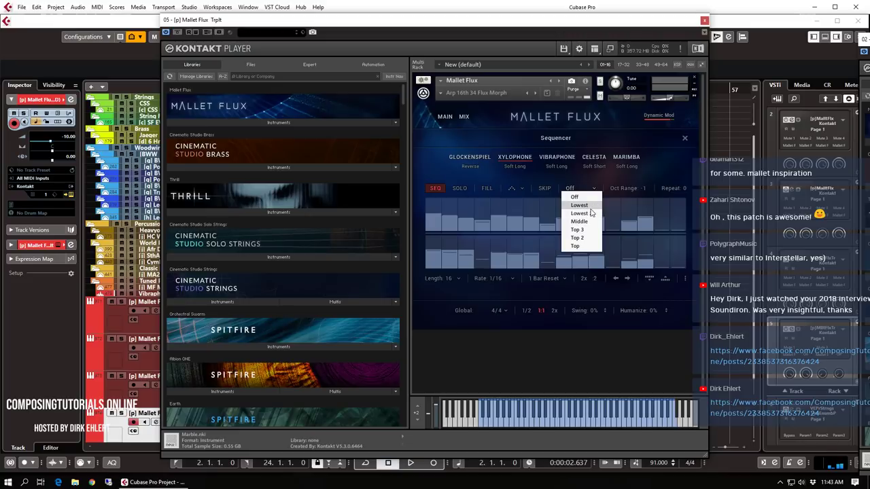
click(667, 170)
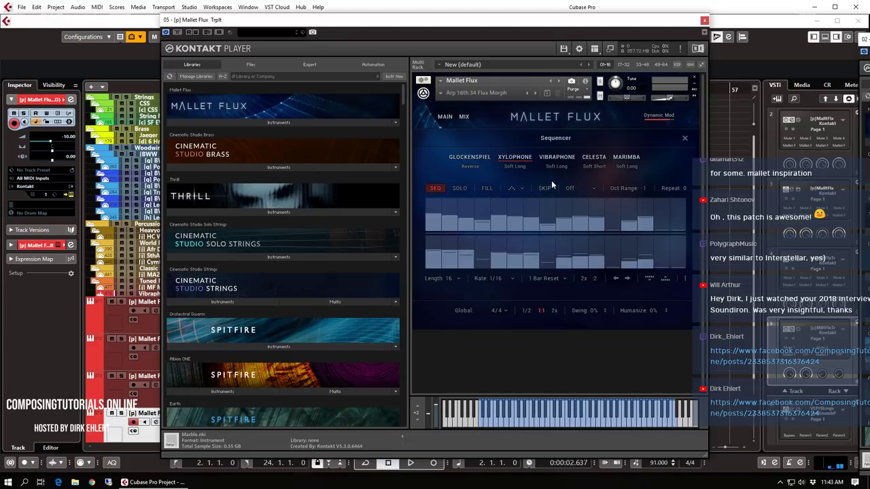
click(571, 189)
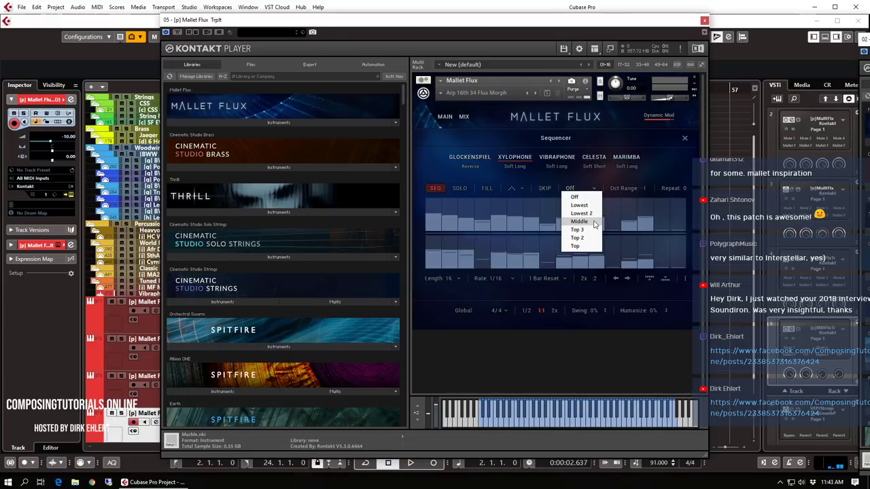
click(666, 170)
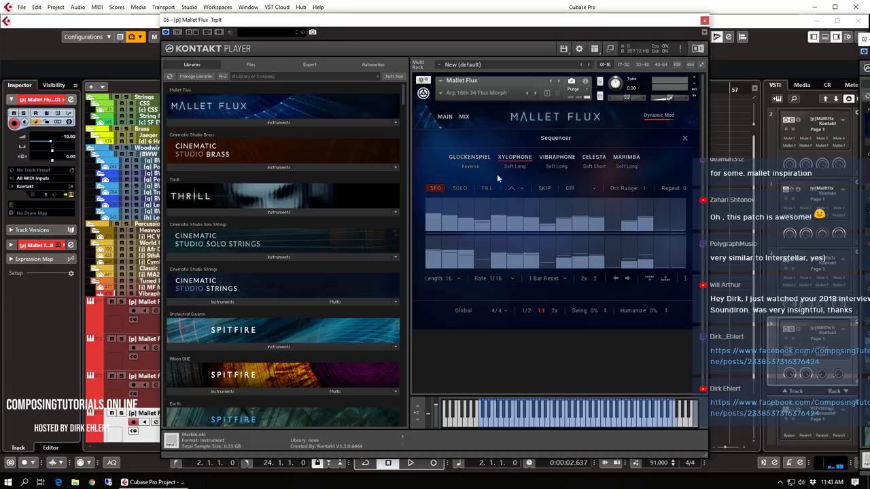
click(683, 138)
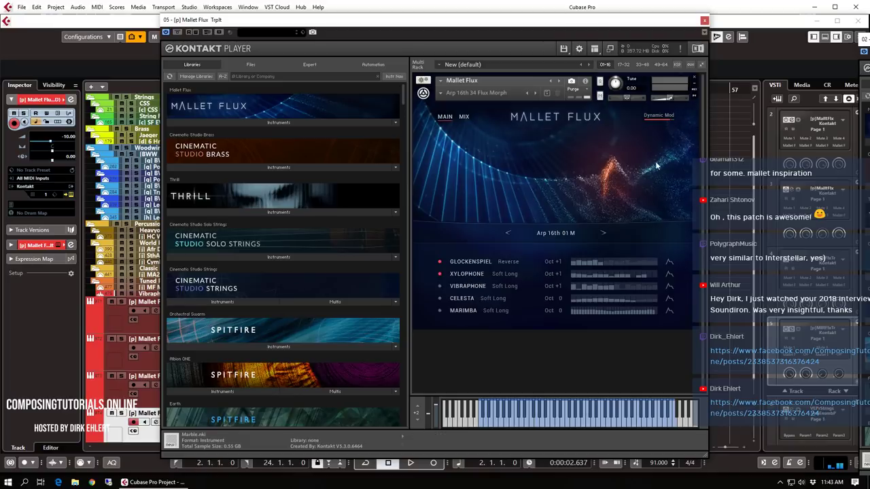
Switch on the vibraphone, celesta and marimba slots and audition the glockenspiel's sequencer in solo
click(440, 310)
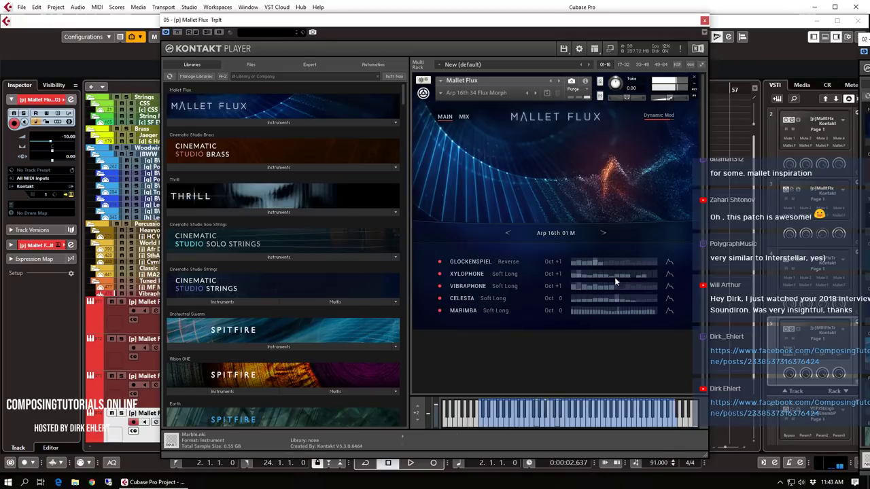
click(601, 263)
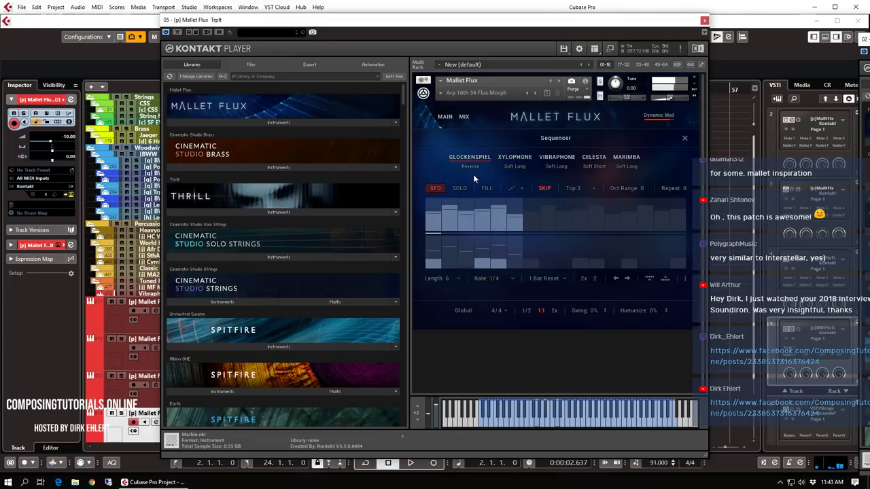
click(460, 190)
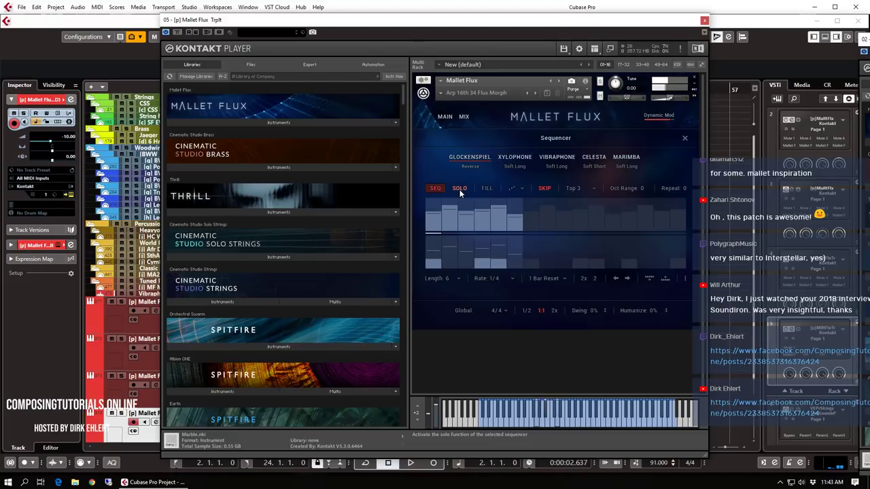
Solo the xylophone's sequencer and set its note selection to Middle
click(515, 157)
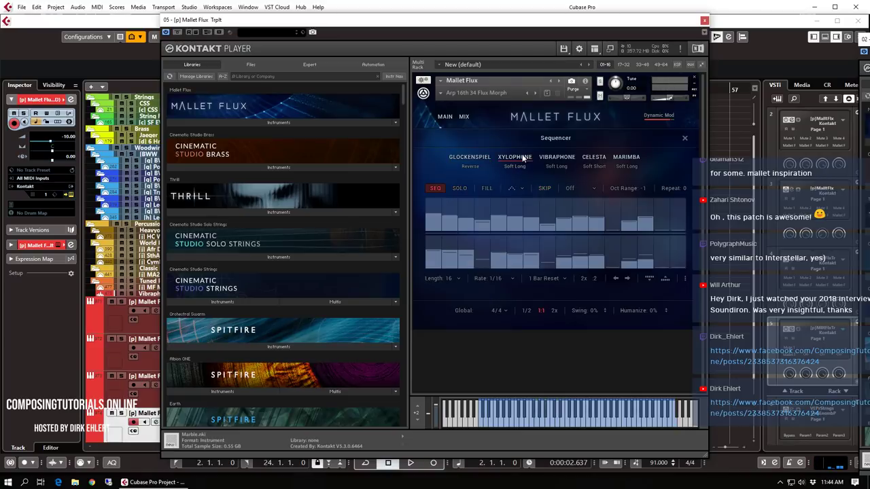
click(461, 189)
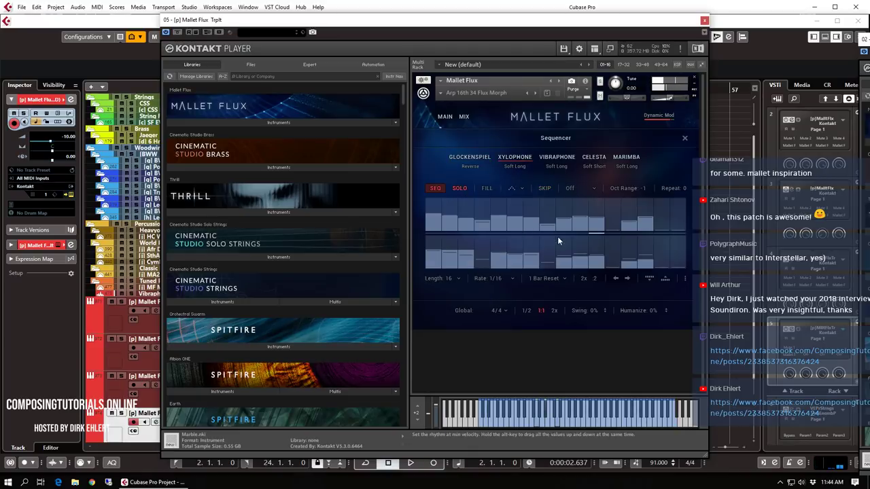
click(574, 188)
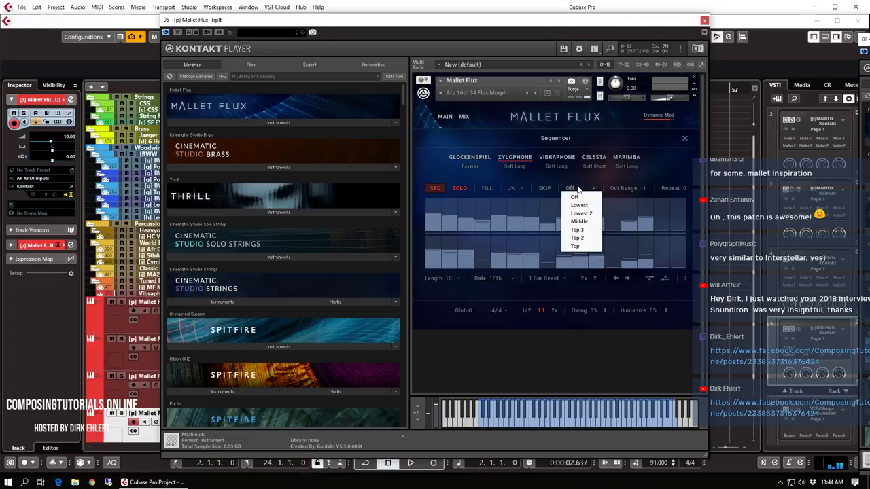
click(587, 222)
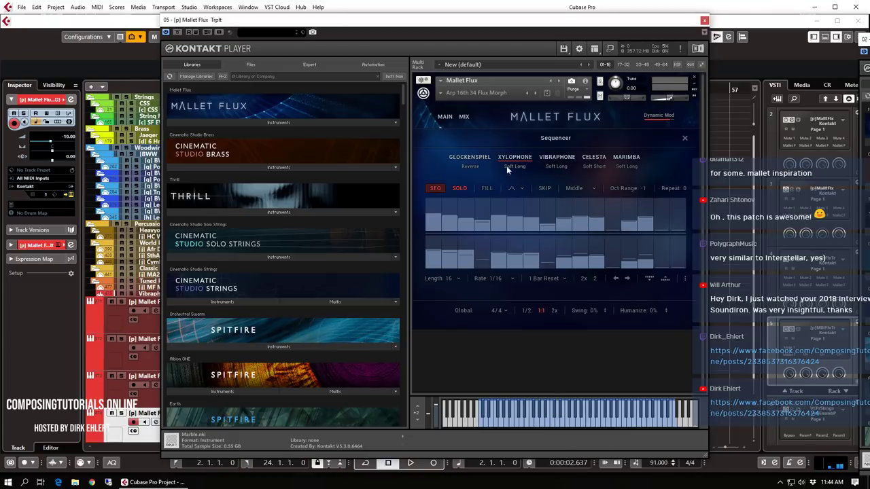
Set the vibraphone sequencer's note selection to Top 2 while auditioning it in solo, and switch its solo off
click(560, 158)
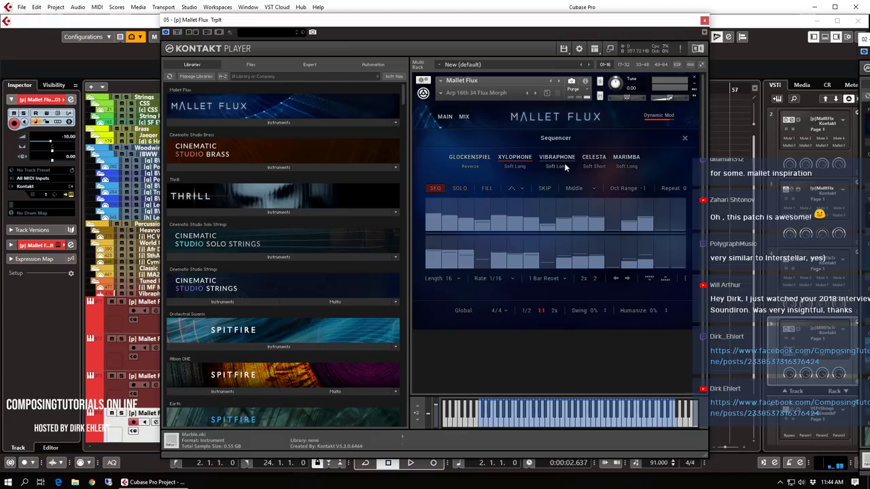
click(463, 189)
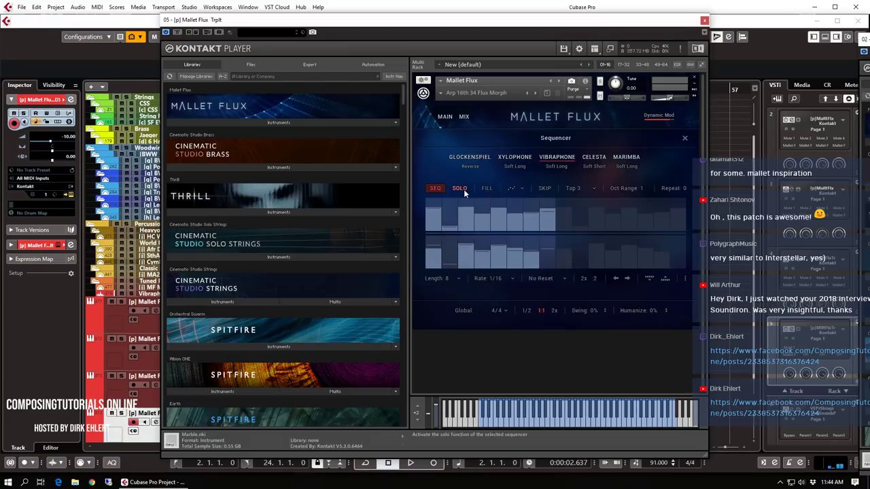
click(581, 189)
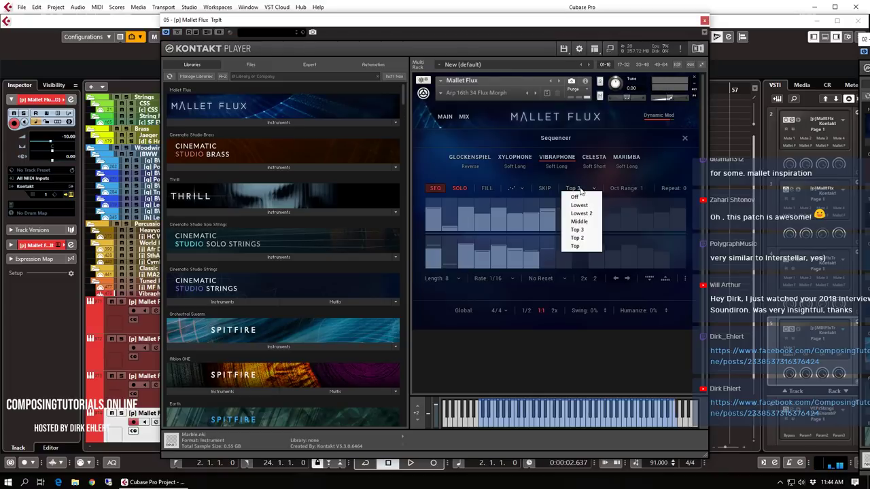
click(593, 239)
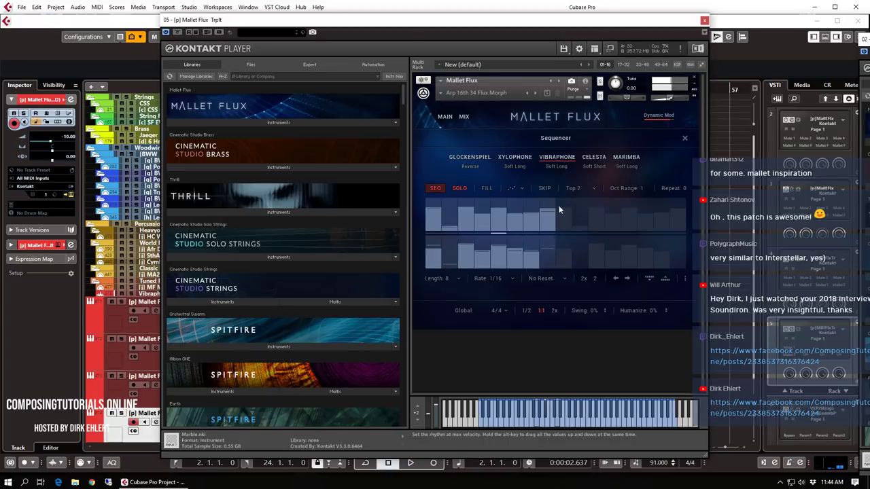
click(463, 188)
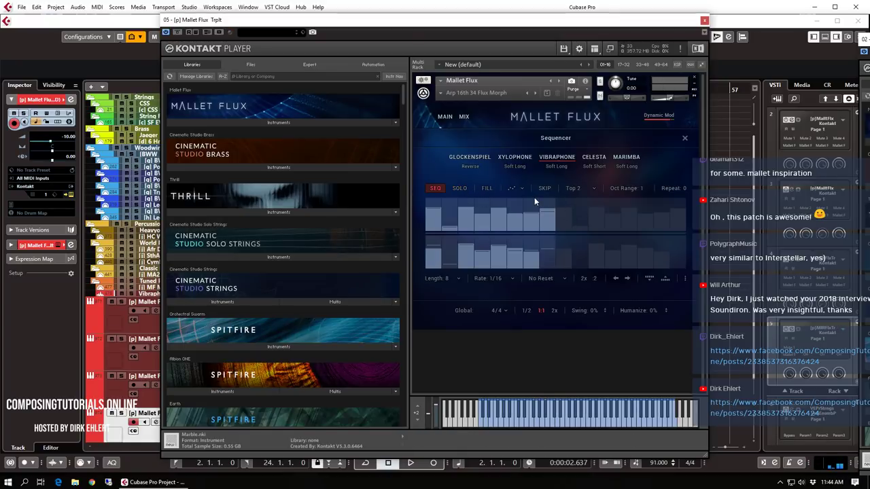
Solo the celesta's sequencer and set its note selection to Lowest
click(594, 157)
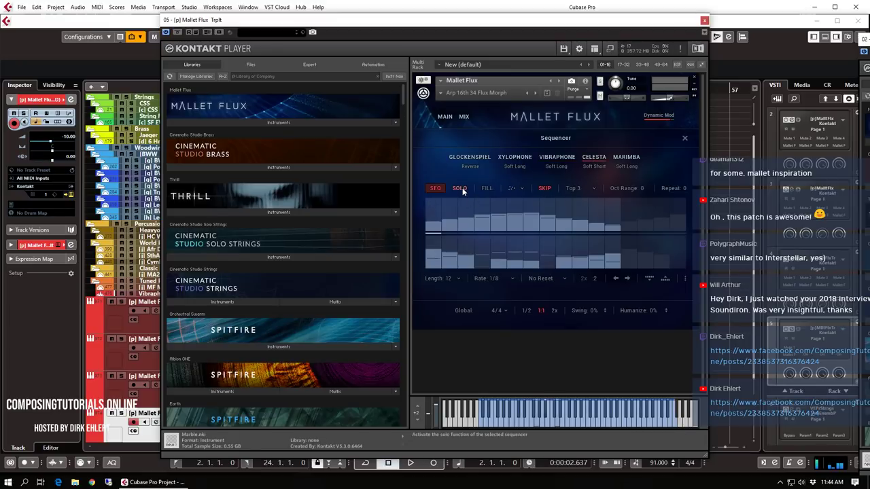
click(585, 189)
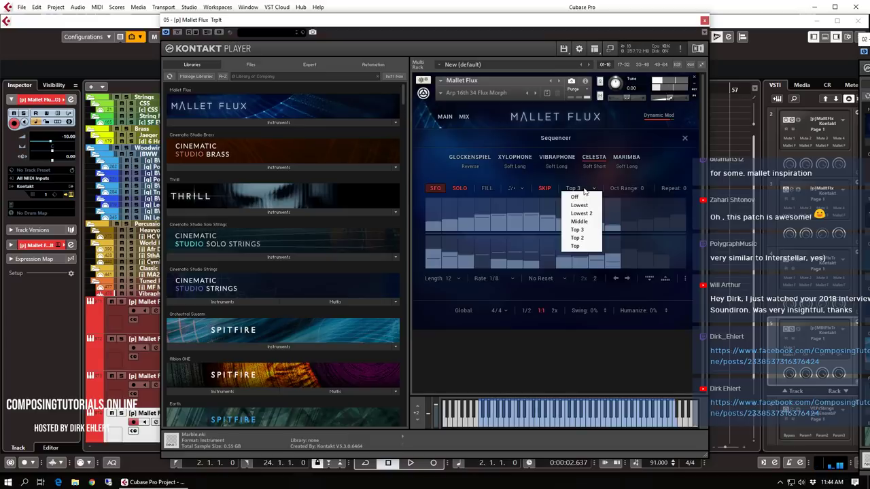
click(586, 205)
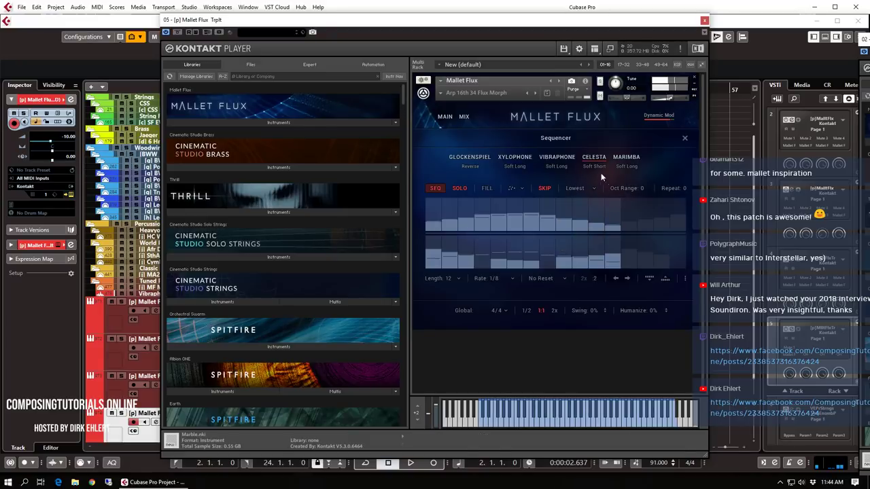
Audition the marimba's sequencer in solo while setting its note selection to Lowest 2 and its octave range to 1
click(626, 158)
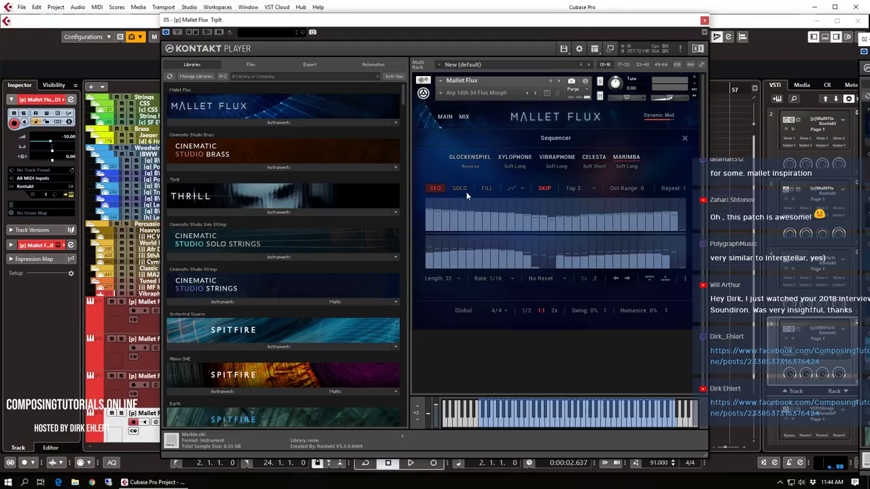
click(598, 159)
click(626, 157)
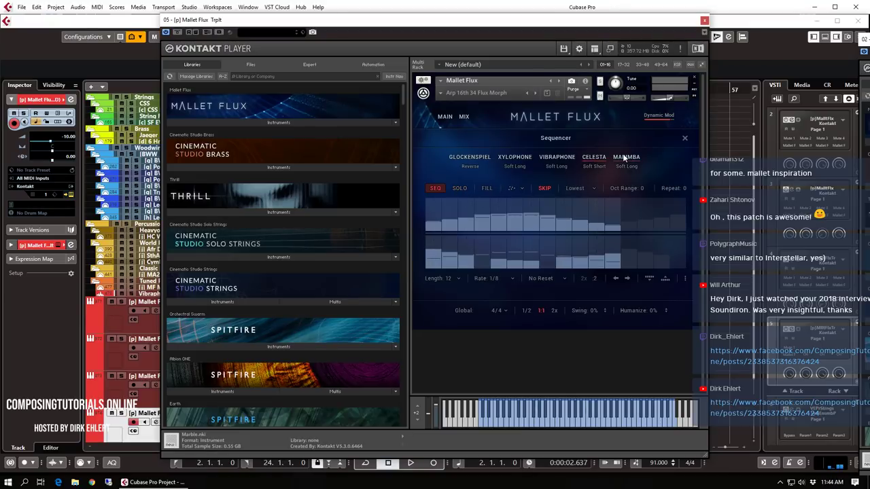
click(459, 189)
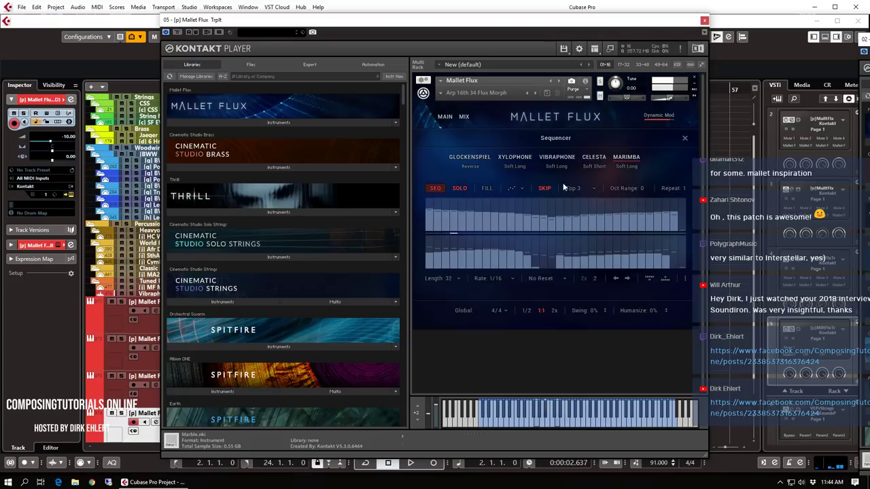
click(582, 189)
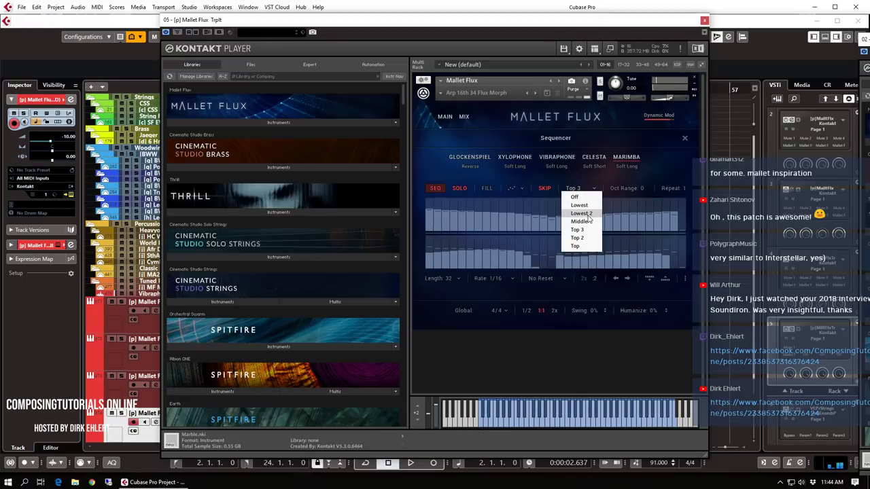
click(582, 214)
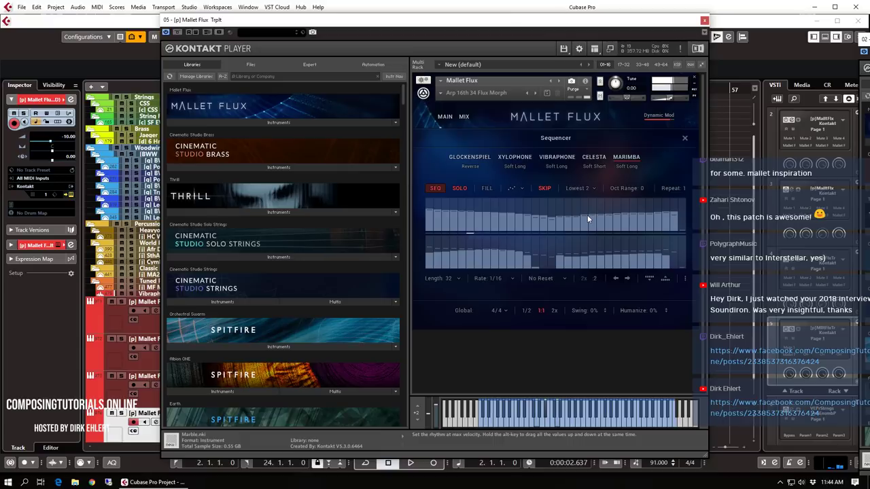
click(641, 189)
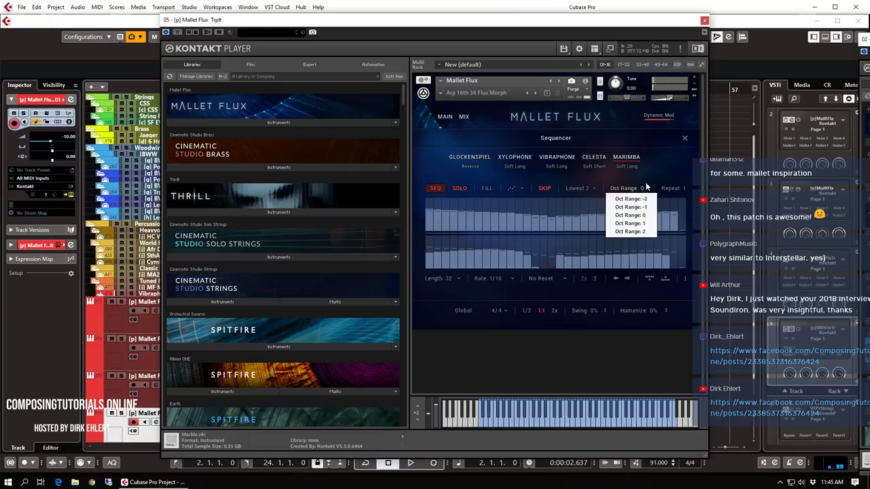
click(645, 224)
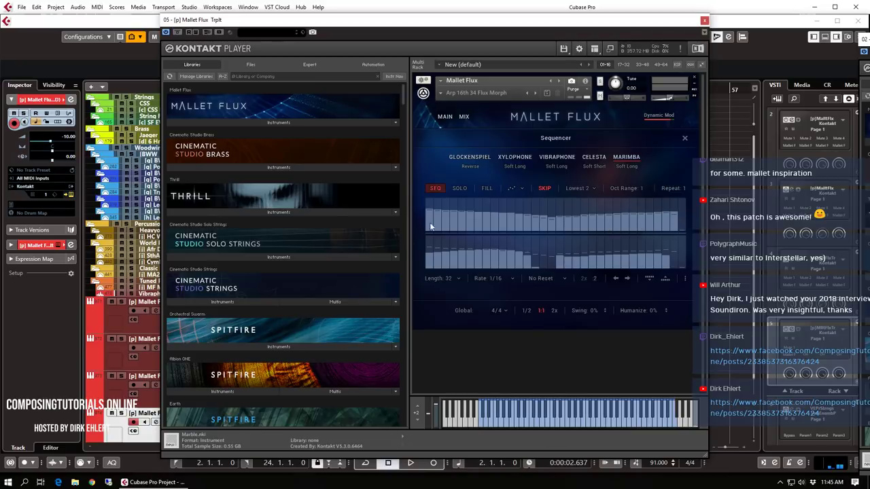
Copy the marimba's upper rhythm to the lower sequencer, back to the upper at max velocity, and to the lower again
click(650, 278)
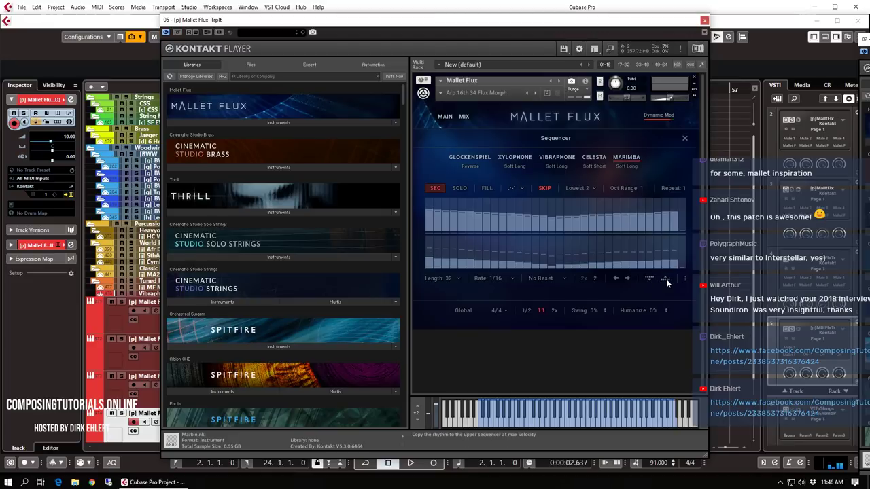
click(666, 279)
click(650, 279)
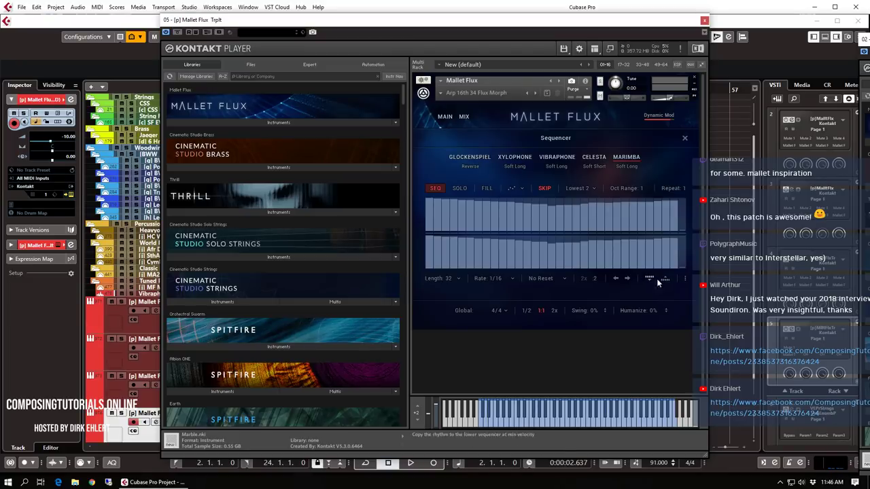
Shift the marimba's whole sequence to the right until its silent step sits near the middle of the pattern
click(628, 280)
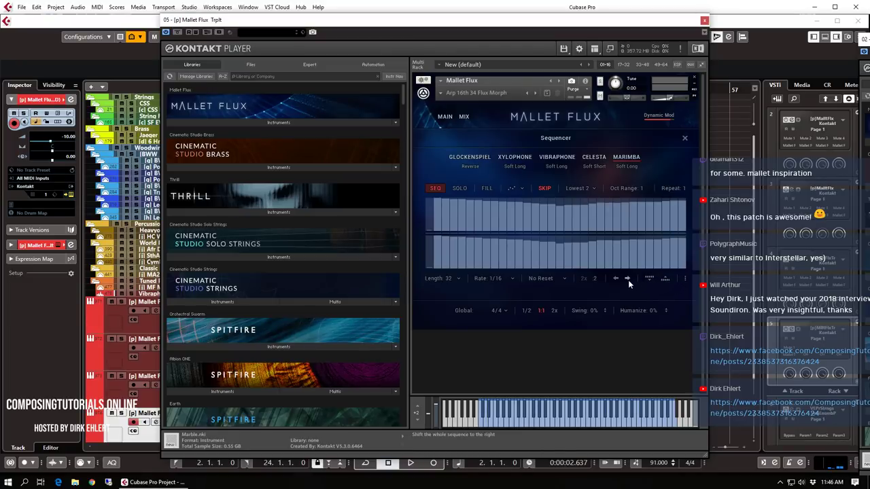
click(628, 279)
click(628, 280)
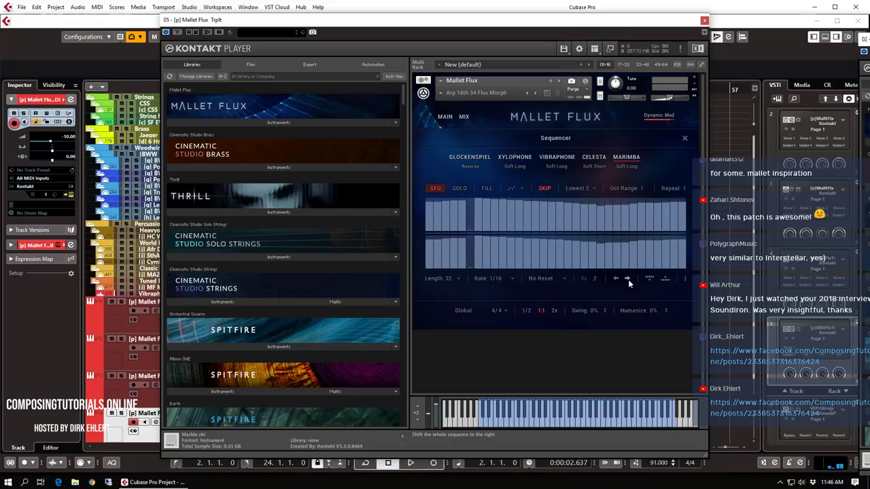
click(628, 280)
click(628, 279)
click(628, 280)
click(628, 279)
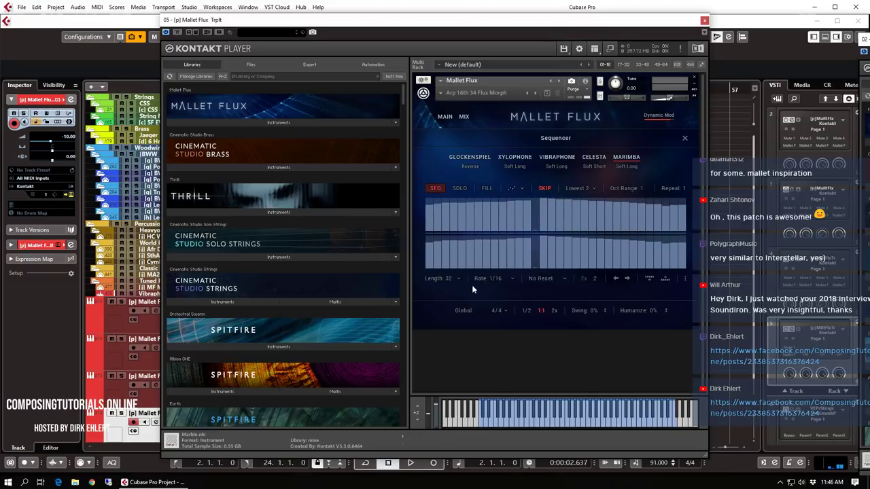
Set the marimba's sequence length to 16, shift the pattern one more step to the right, and close the sequencer
click(441, 278)
click(444, 328)
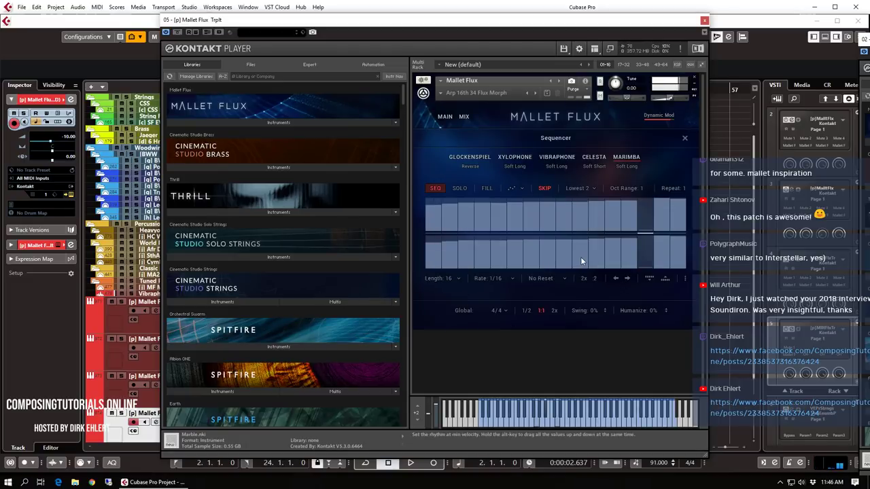
click(628, 279)
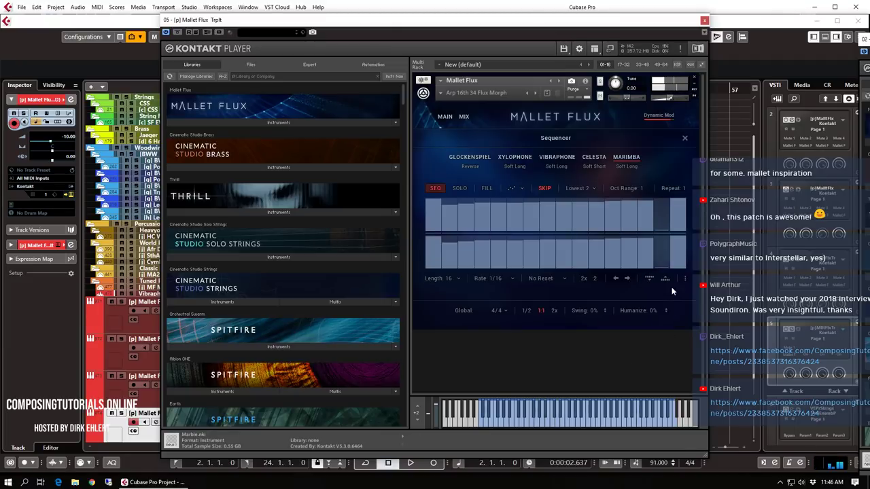
click(686, 138)
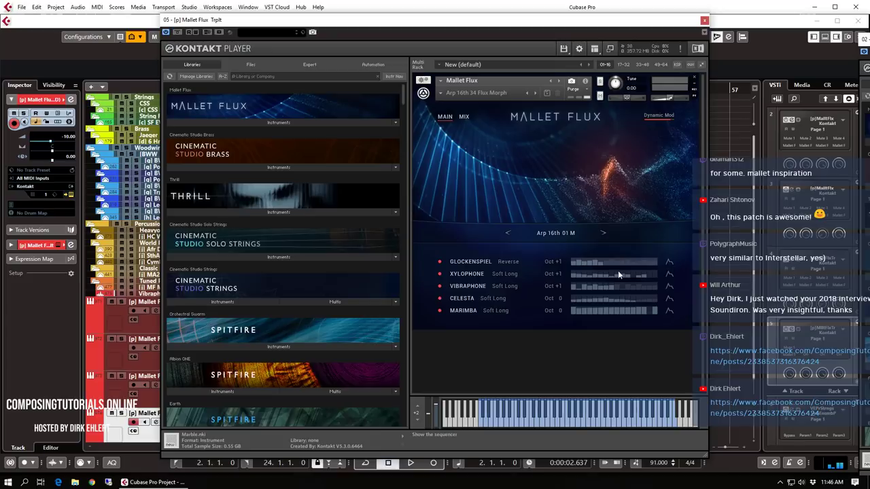
Open the glockenspiel's sound settings and switch off the other four mallet slots so that only the glockenspiel plays
click(670, 263)
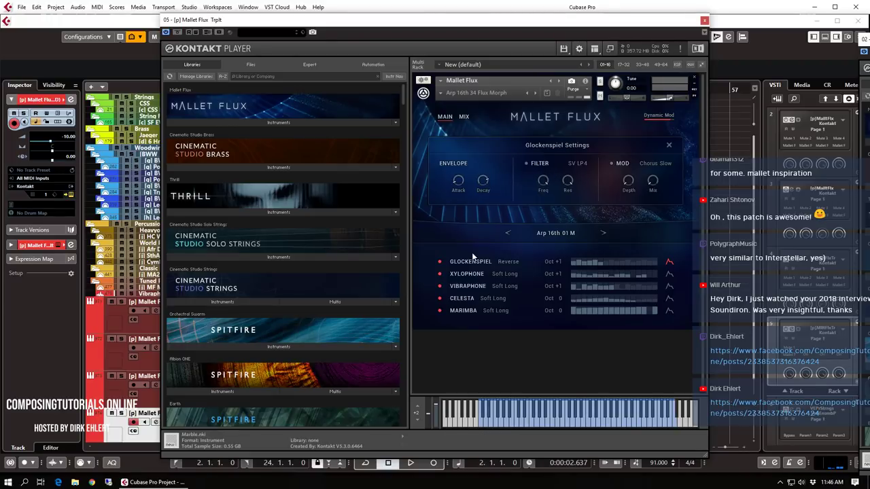
click(440, 310)
click(440, 298)
click(440, 286)
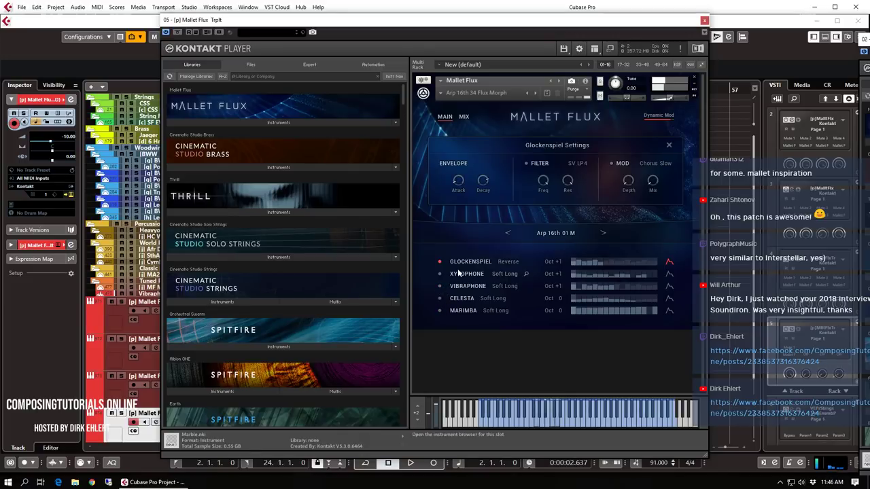
Try the glockenspiel's filter by switching it on and sweeping its frequency, switch it off, and close the settings
drag(543, 188, 552, 232)
click(530, 169)
drag(540, 193, 543, 162)
drag(542, 182, 542, 195)
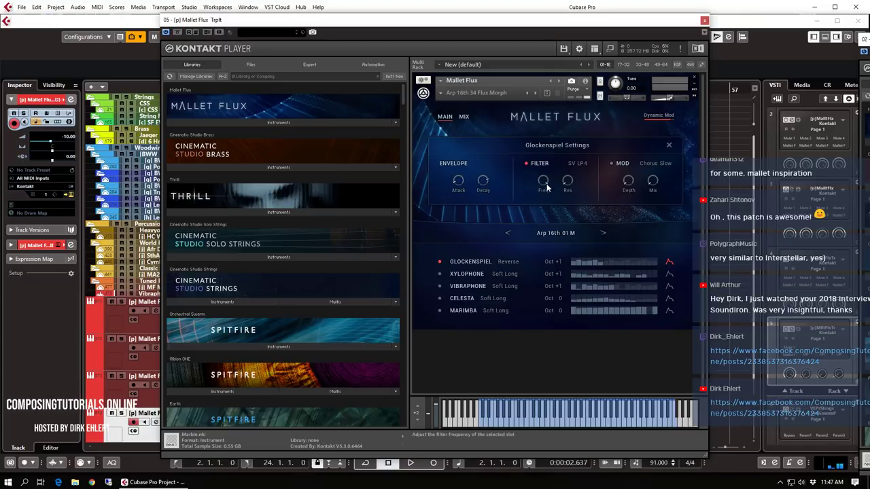
drag(542, 185, 546, 208)
click(524, 163)
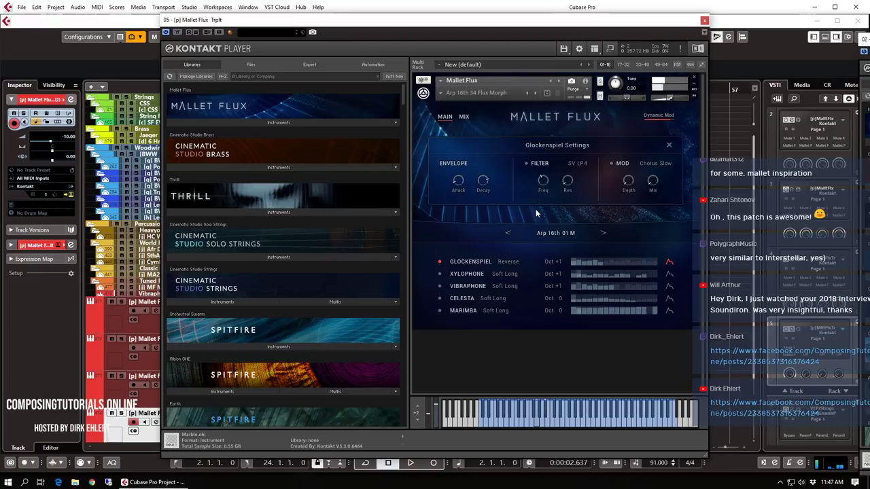
click(670, 262)
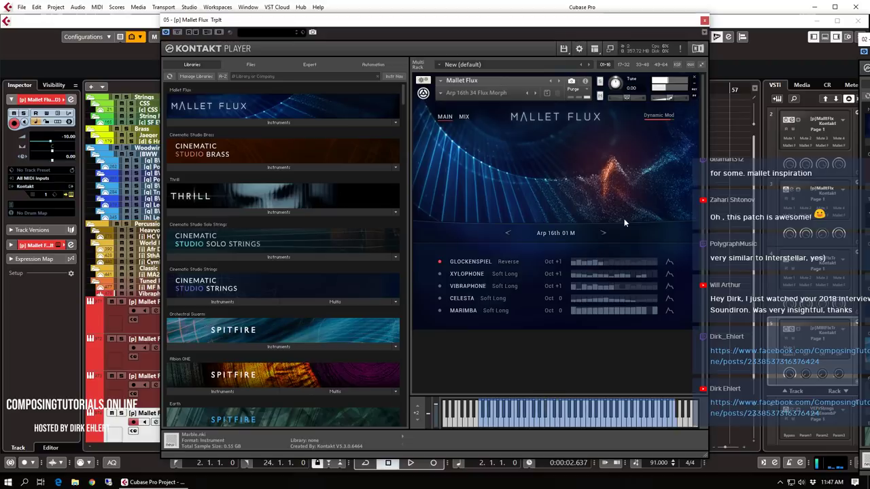
Look over the instrument's mixer page and the glockenspiel's sequencer, and close the Mallet Flux window
click(461, 117)
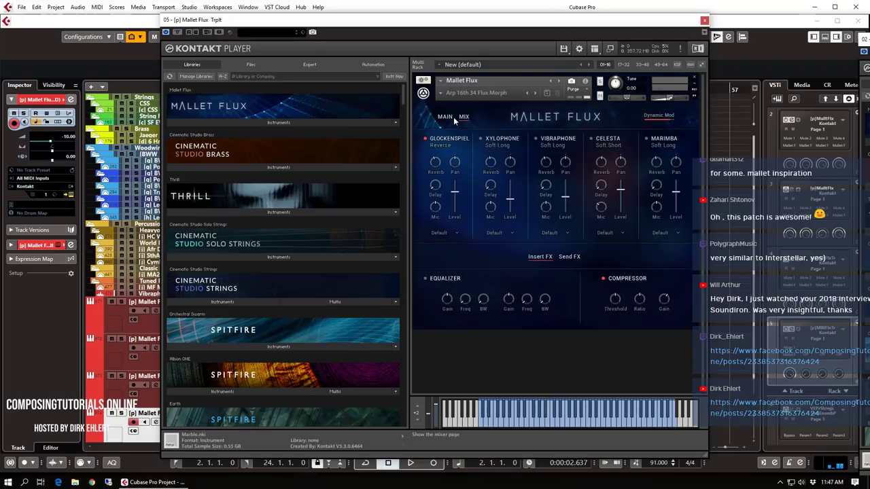
click(444, 117)
click(462, 117)
click(445, 117)
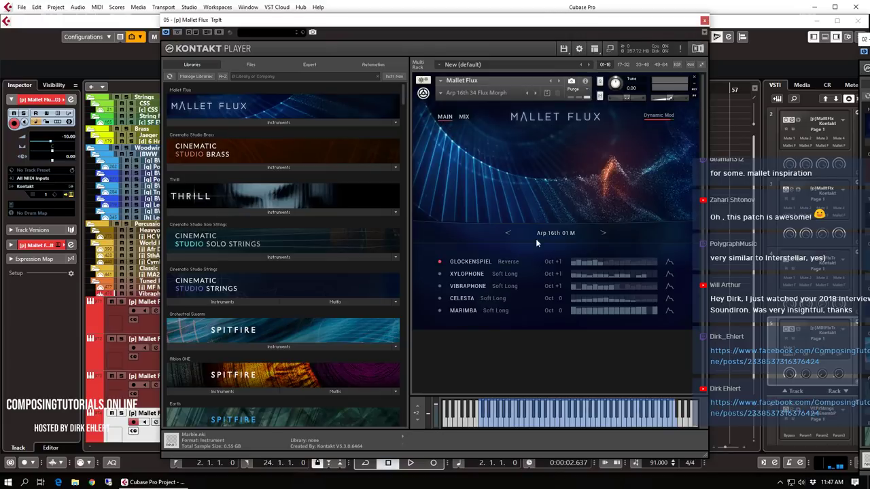
click(625, 265)
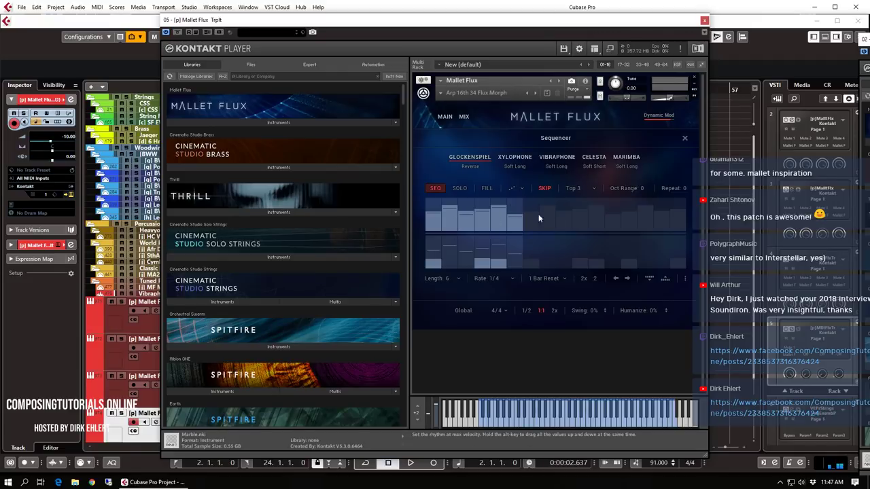
click(684, 138)
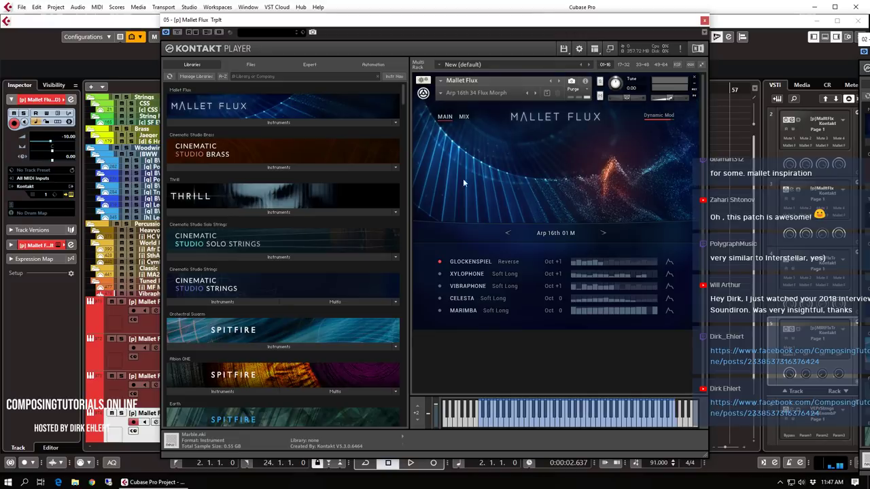
click(704, 22)
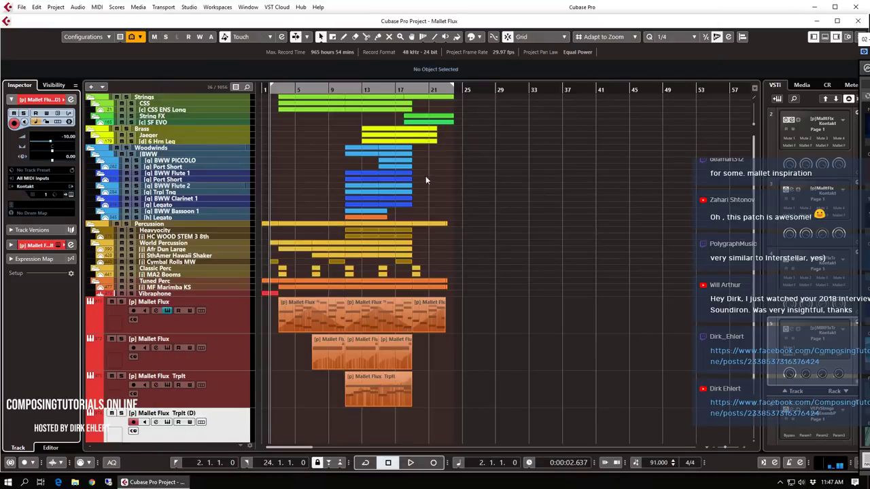
Play the arrangement from bar 2 and select the first Mallet Flux track
scroll(288, 342, down, 1)
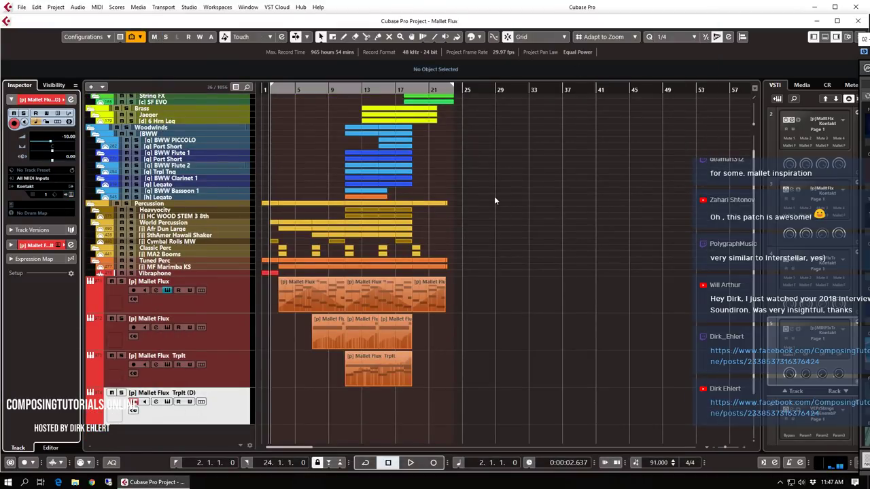
key(space)
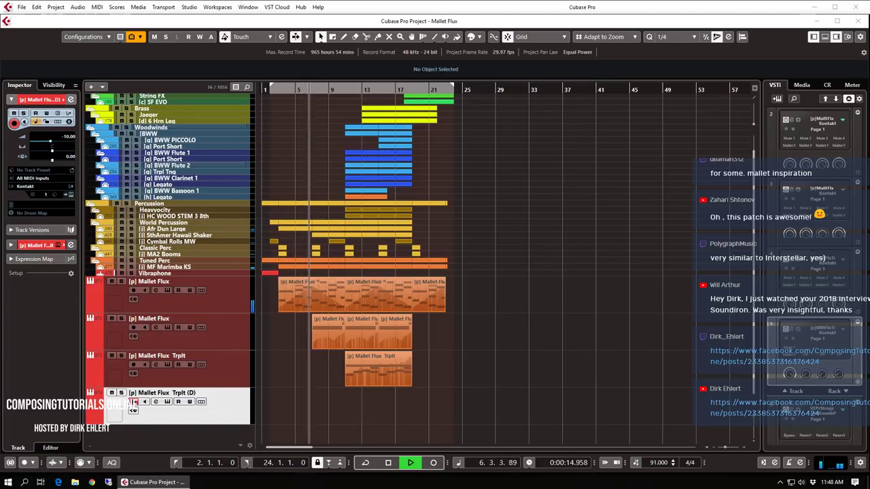
click(525, 301)
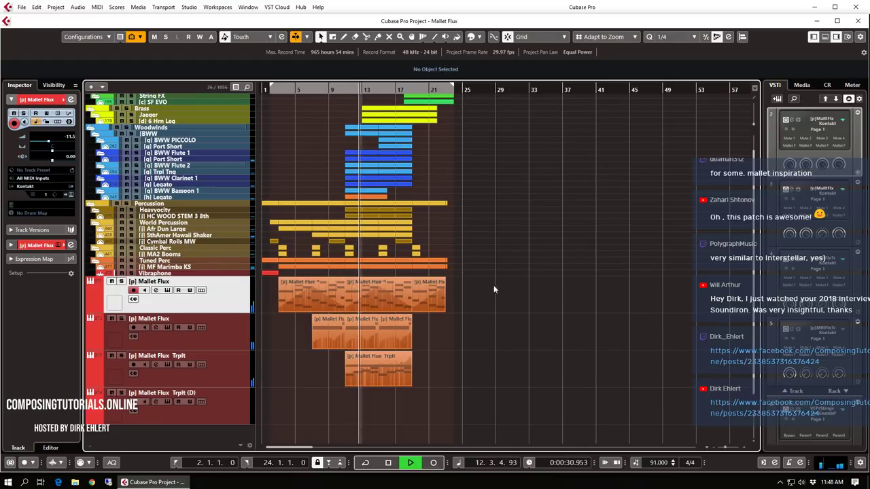
Colorize the Legato event below BWW Bassoon 1 in the light blue of the other woodwind parts
scroll(518, 223, up, 1)
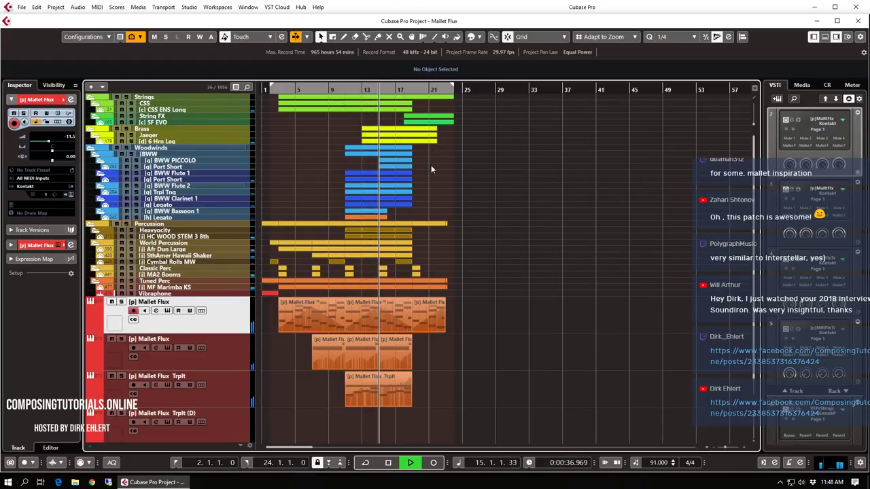
click(367, 219)
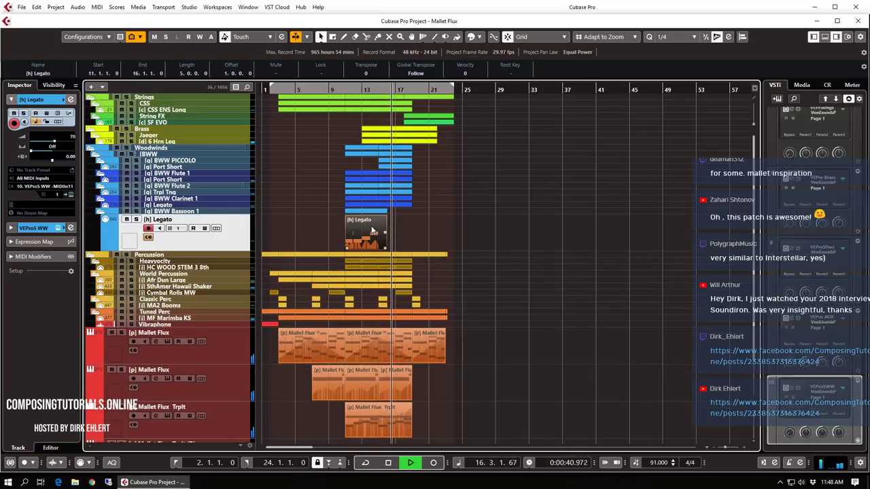
click(478, 37)
click(537, 93)
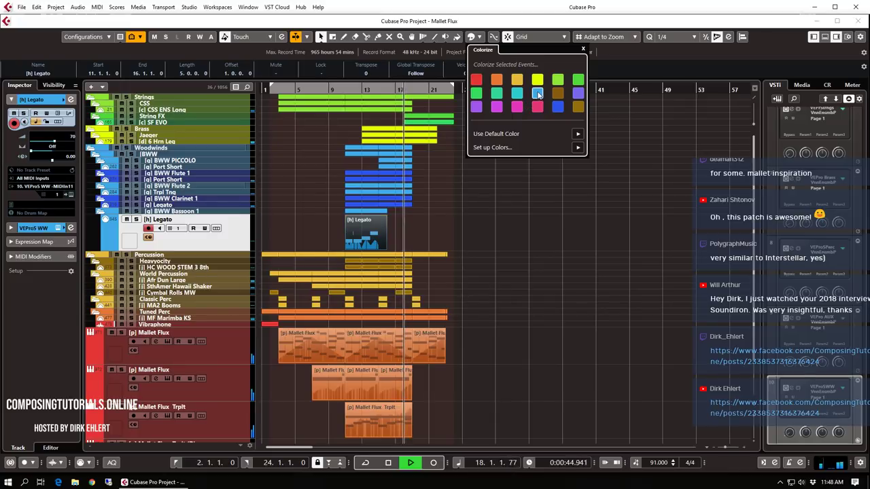
click(550, 226)
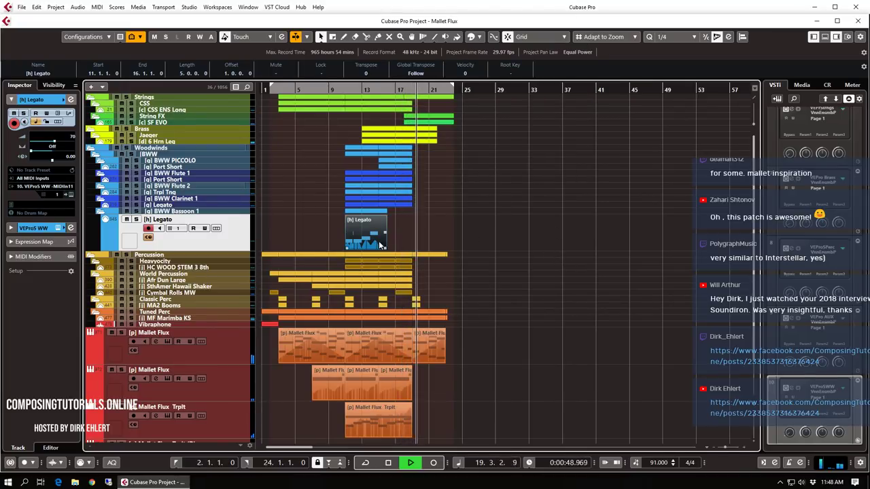
Extend the bassoon Legato line with a second event spanning bars 15 to 19
drag(384, 249, 412, 249)
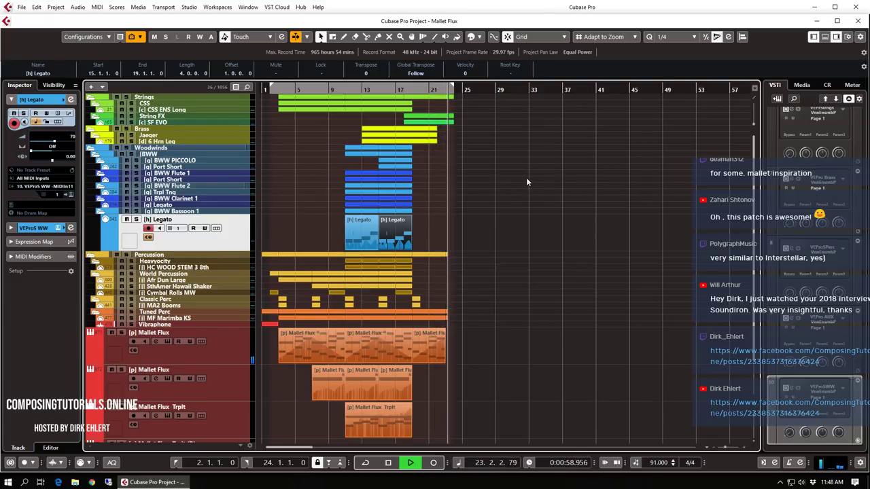
scroll(527, 182, down, 2)
scroll(527, 182, up, 2)
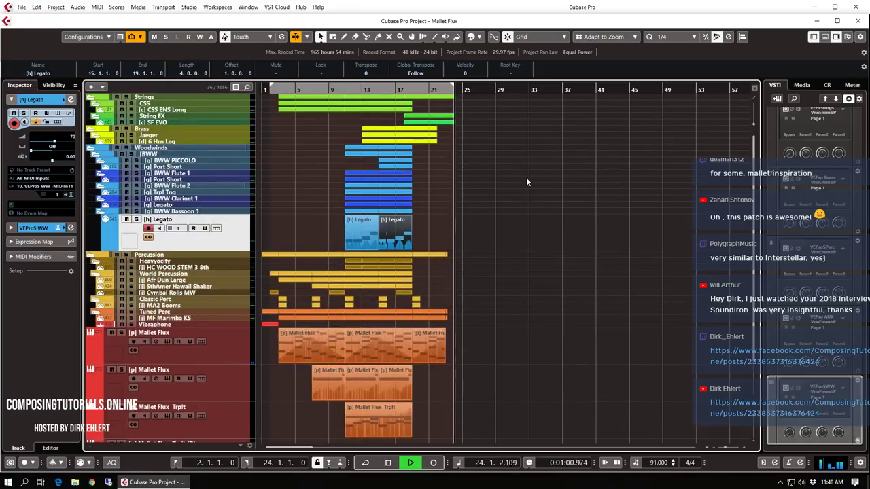
scroll(527, 181, down, 2)
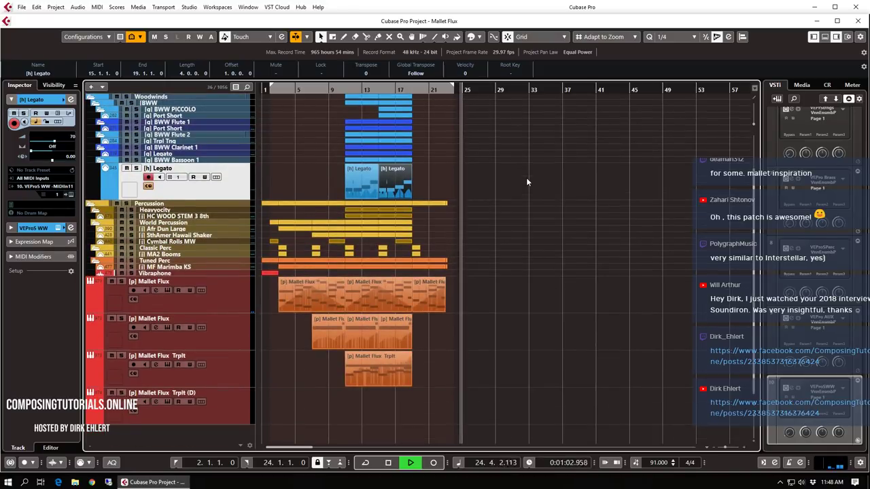
Stop playback, set the right locator at the end of bar 24, return to bar 2 and clear the event selection
key(space)
key(ctrl+KP_2)
key(KP_1)
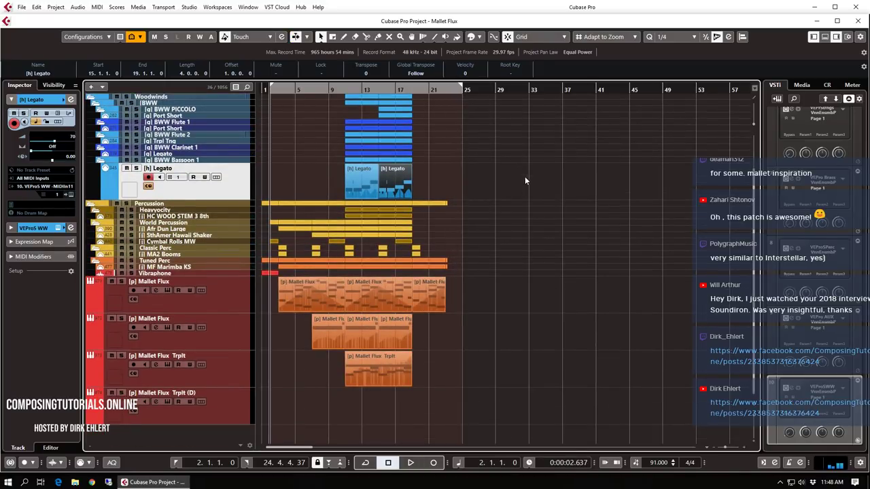
click(443, 178)
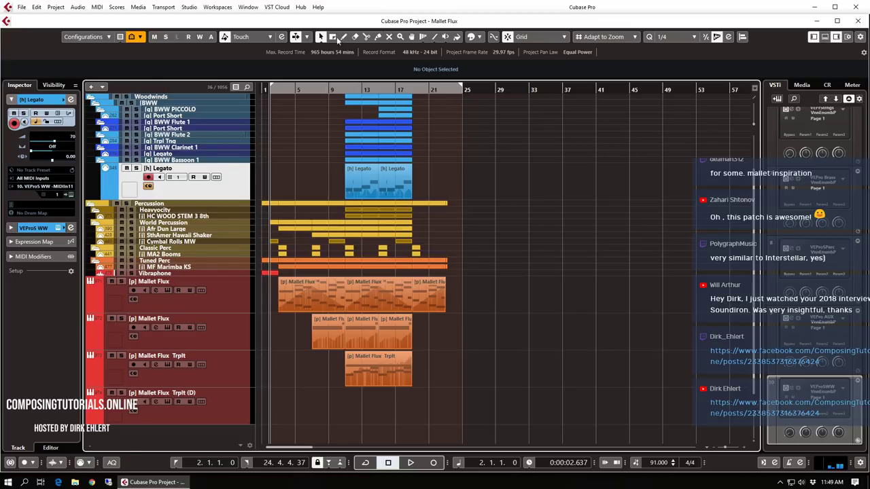
Shrink the three lower Mallet Flux tracks and keep only the first Mallet Flux track selected and enlarged
click(163, 115)
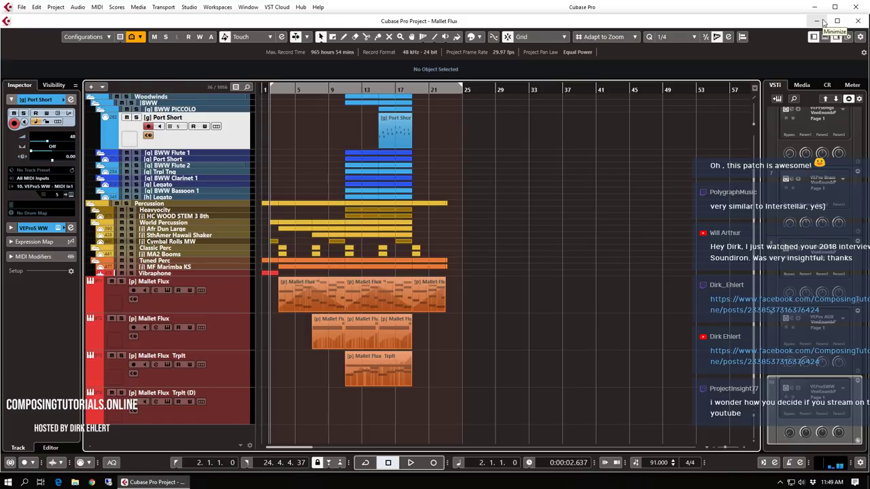
click(209, 297)
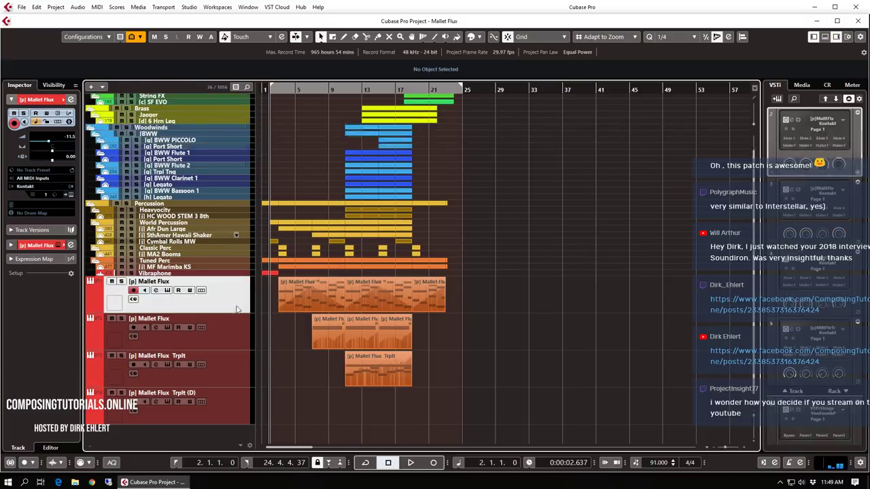
shift+click(230, 404)
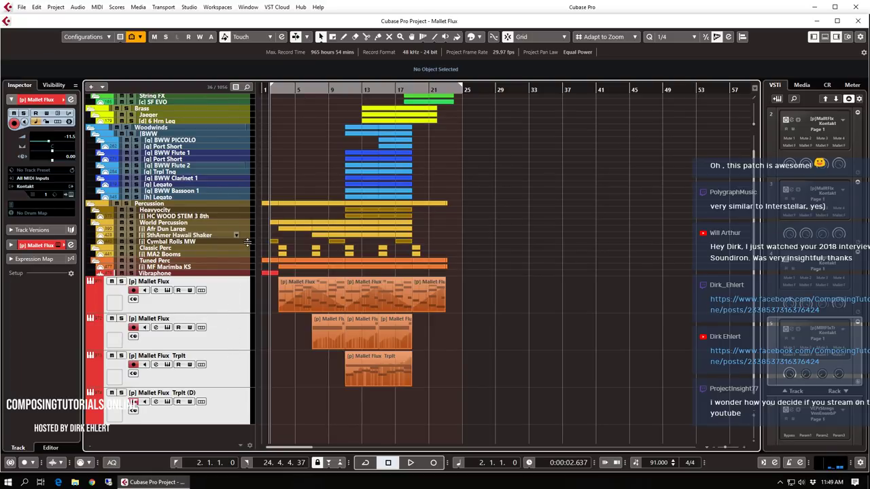
click(230, 310)
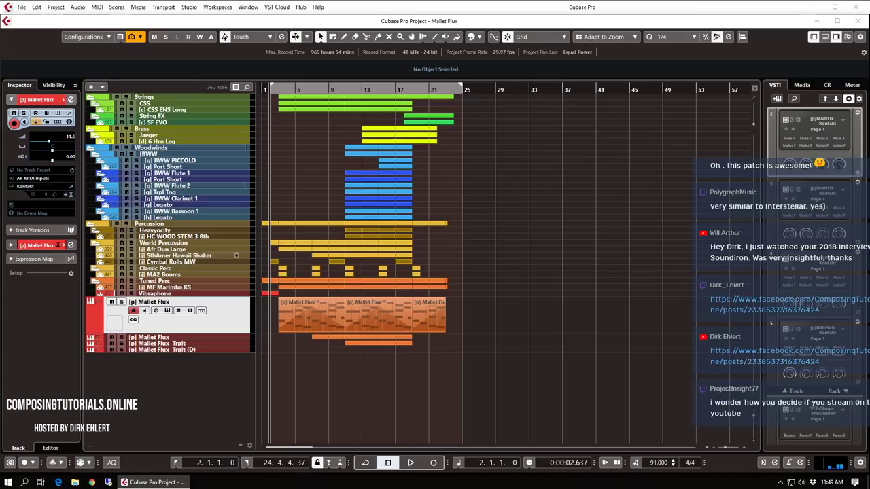
Switch to the Comment Picker page in Edge, copy its Facebook post URL and open that post in a new browser tab
drag(699, 130, 265, 6)
double_click(421, 10)
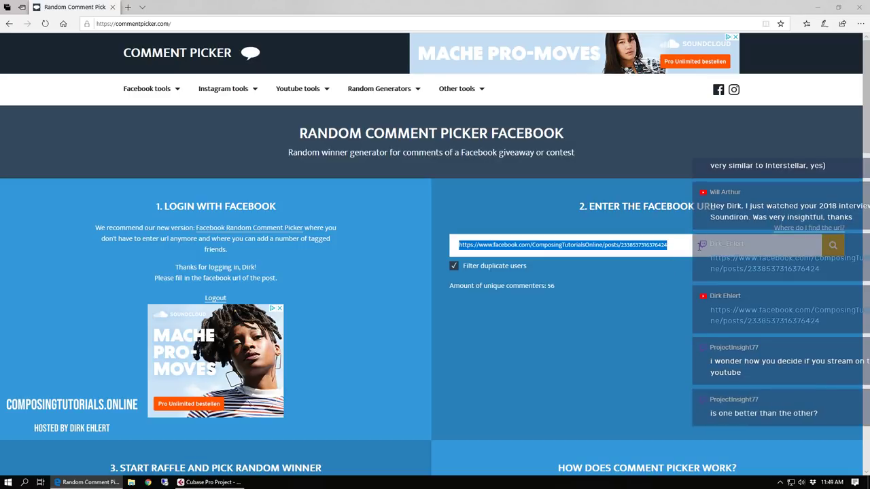
click(716, 248)
drag(716, 248, 333, 276)
key(ctrl+c)
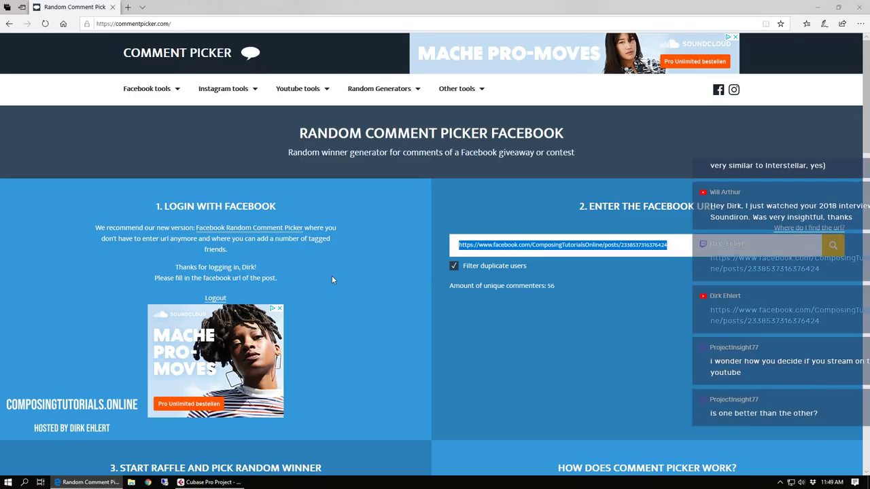
click(128, 7)
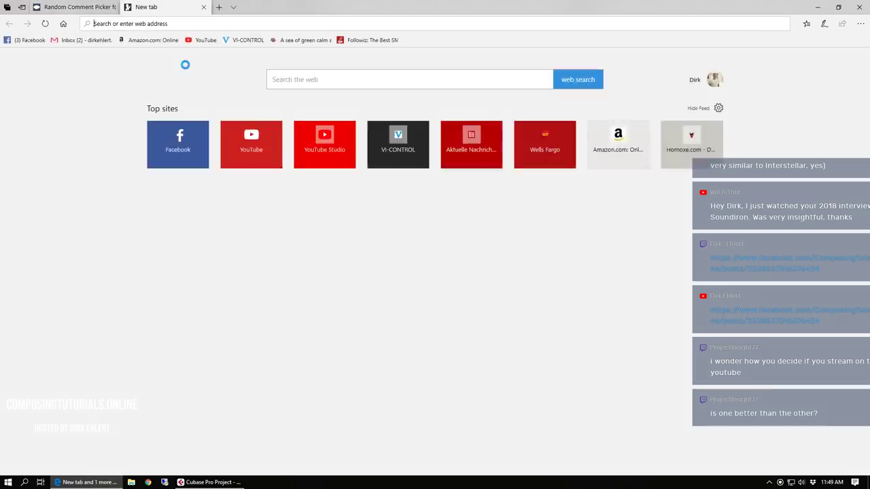
key(ctrl+v)
key(Return)
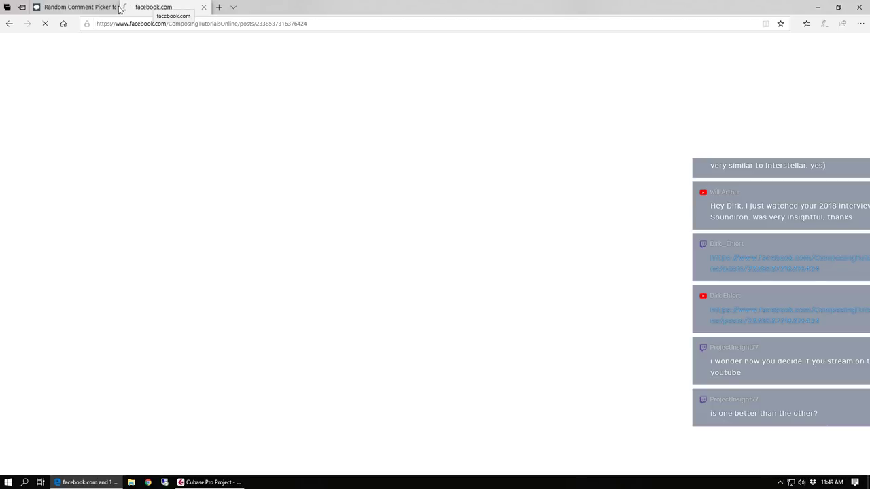
click(119, 8)
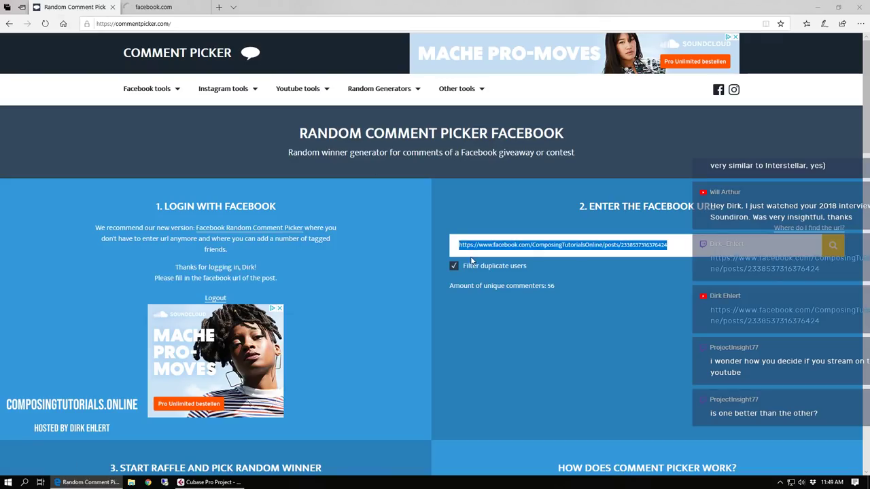
click(179, 6)
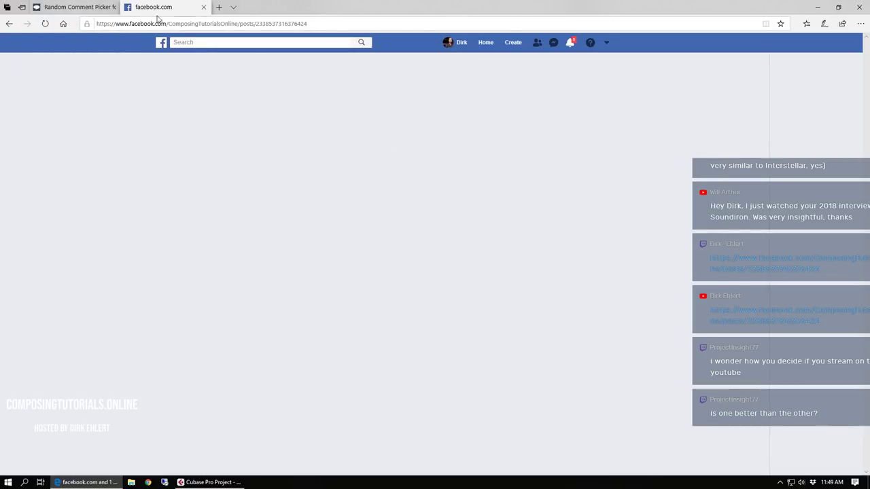
click(66, 6)
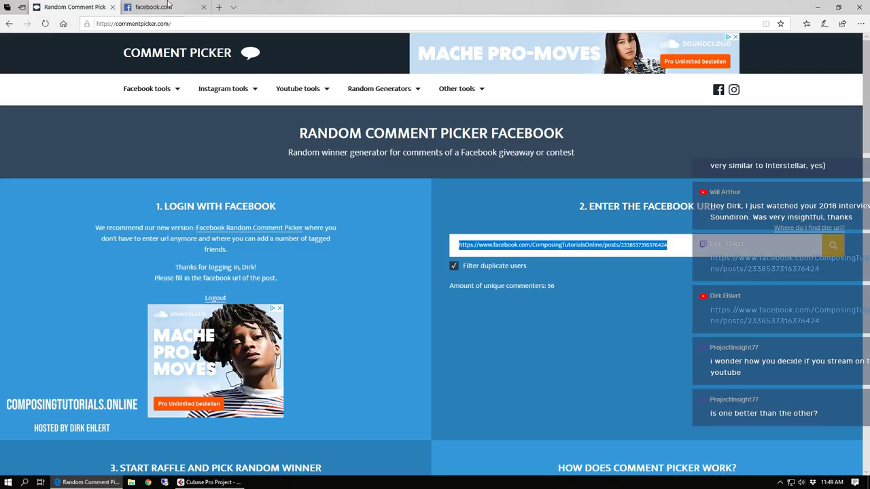
click(169, 6)
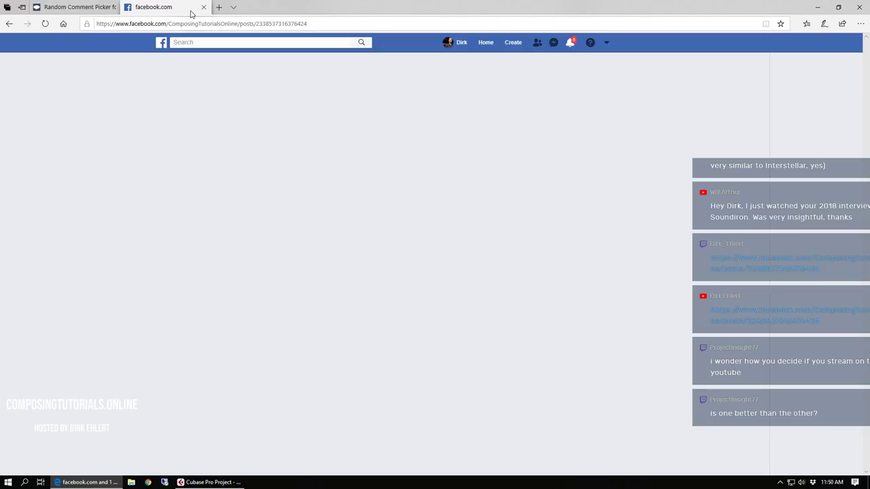
click(101, 6)
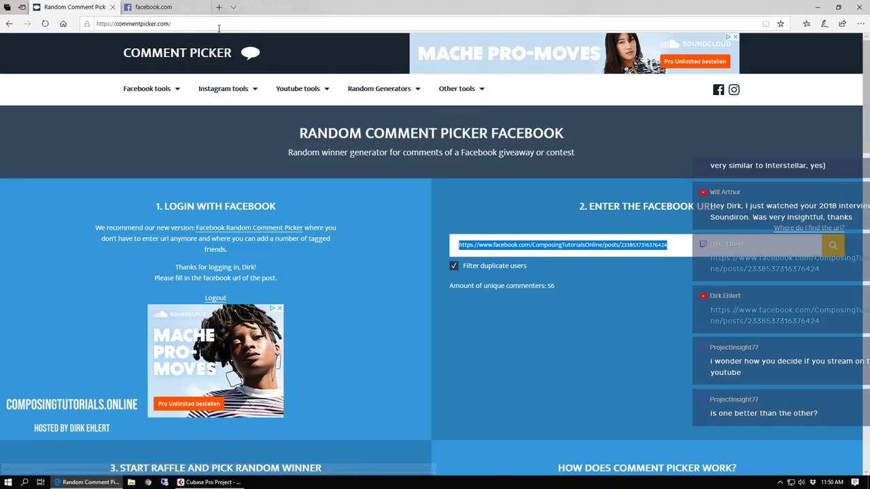
click(165, 6)
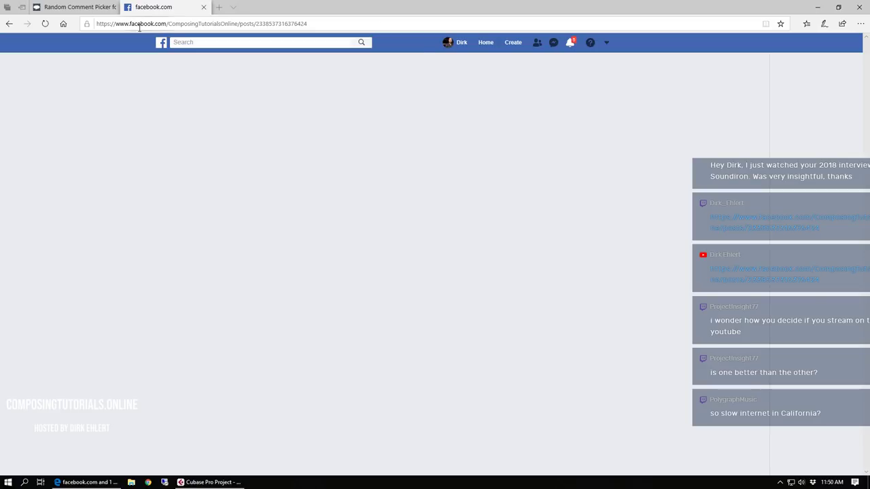
drag(342, 3, 384, 1)
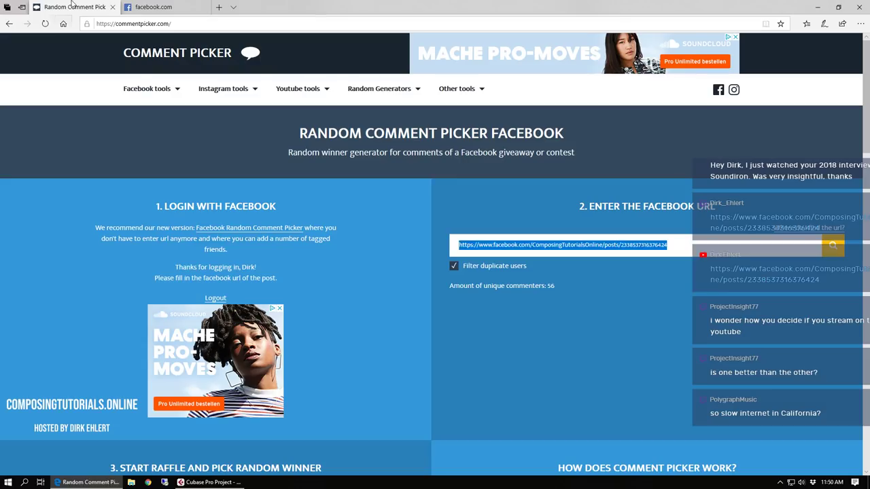
click(74, 6)
click(174, 6)
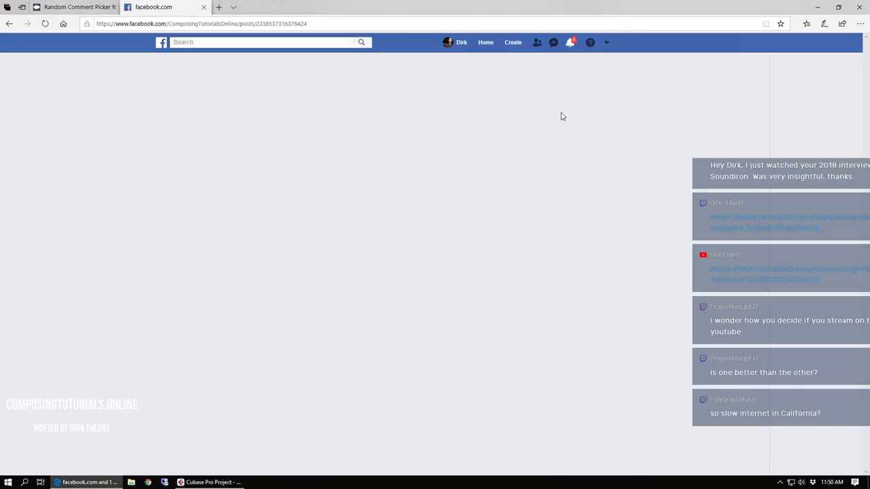
click(71, 6)
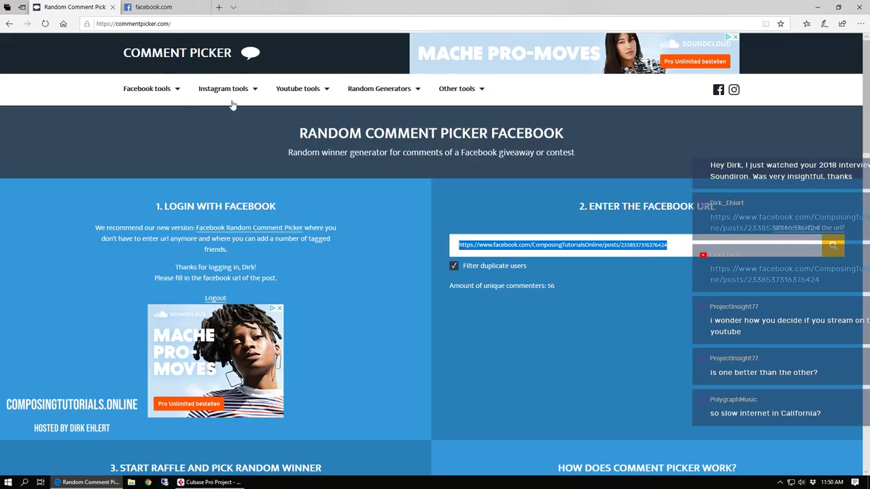
click(155, 7)
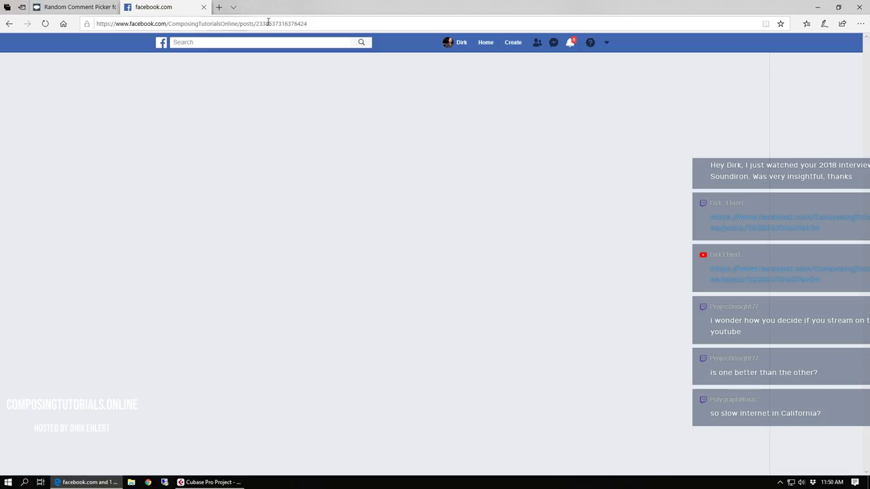